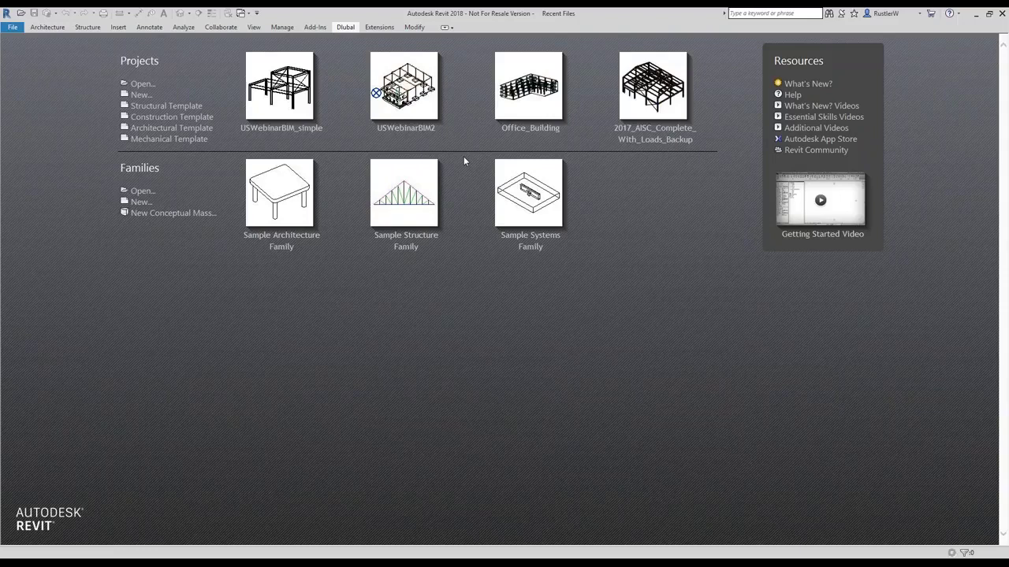
Open the USWebinarBIM_simple project and examine the frame in its Analytical Model 3D view
click(292, 114)
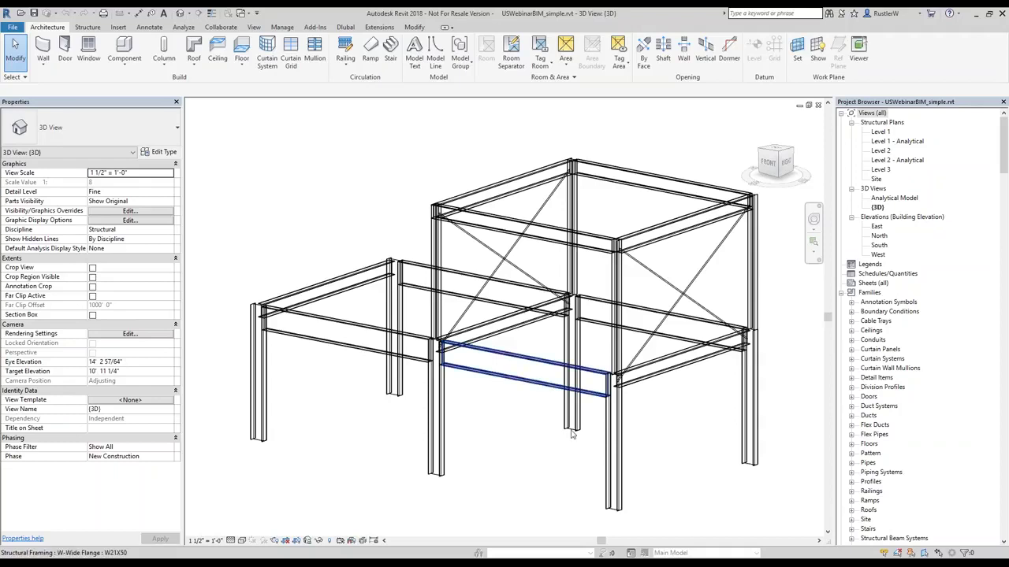
click(885, 199)
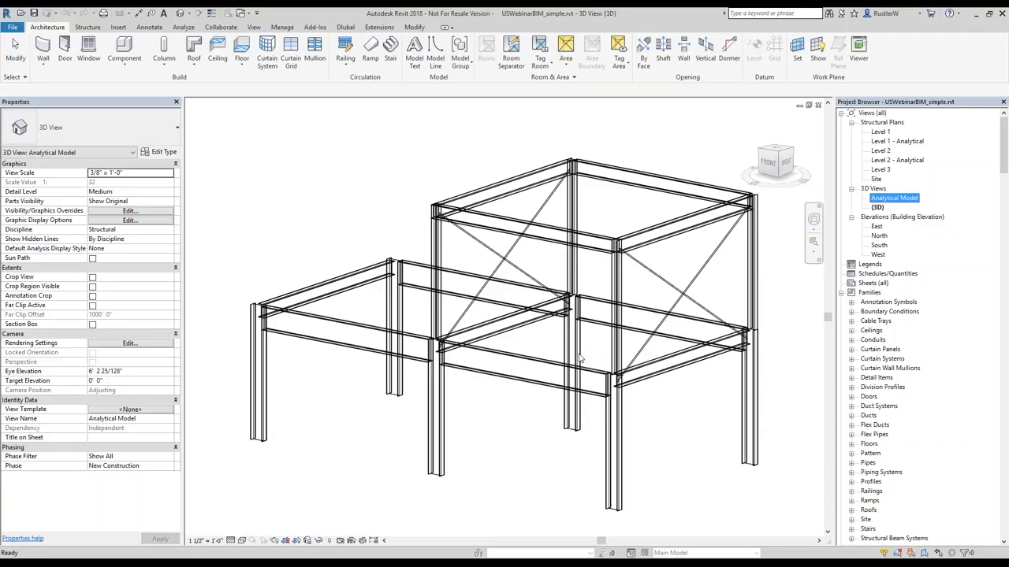
scroll(465, 384, up, 1)
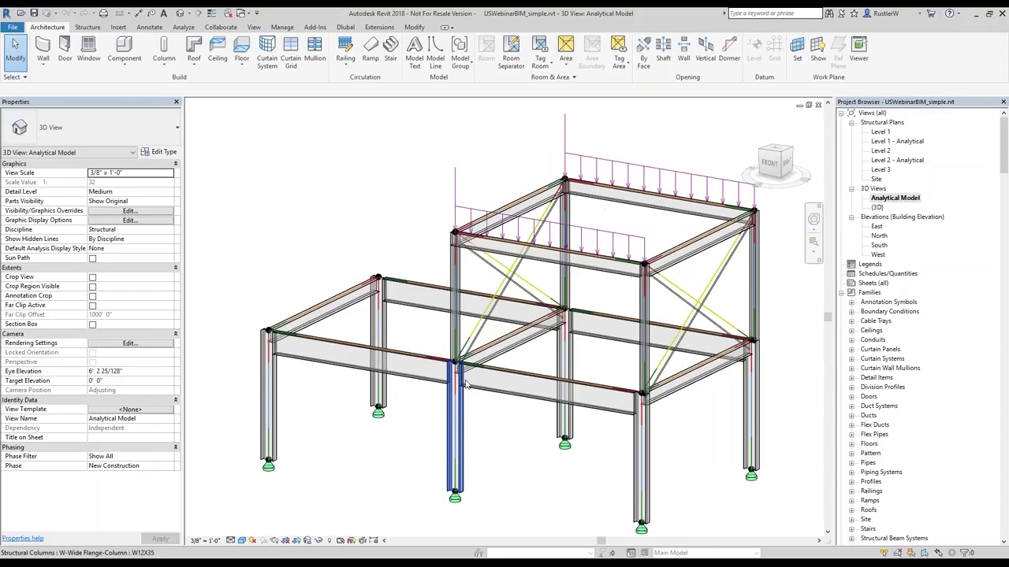
scroll(464, 383, up, 1)
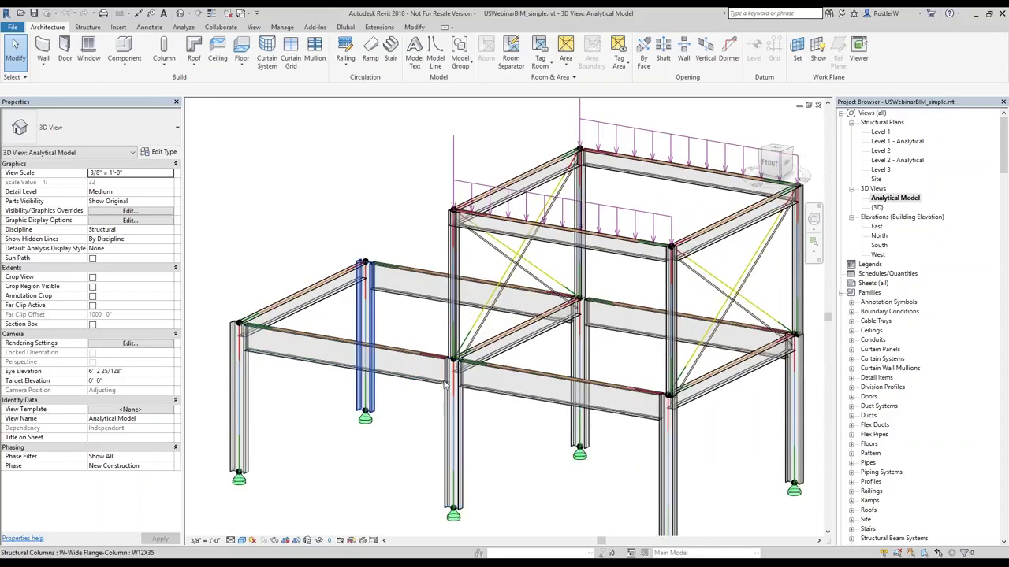
scroll(370, 386, up, 1)
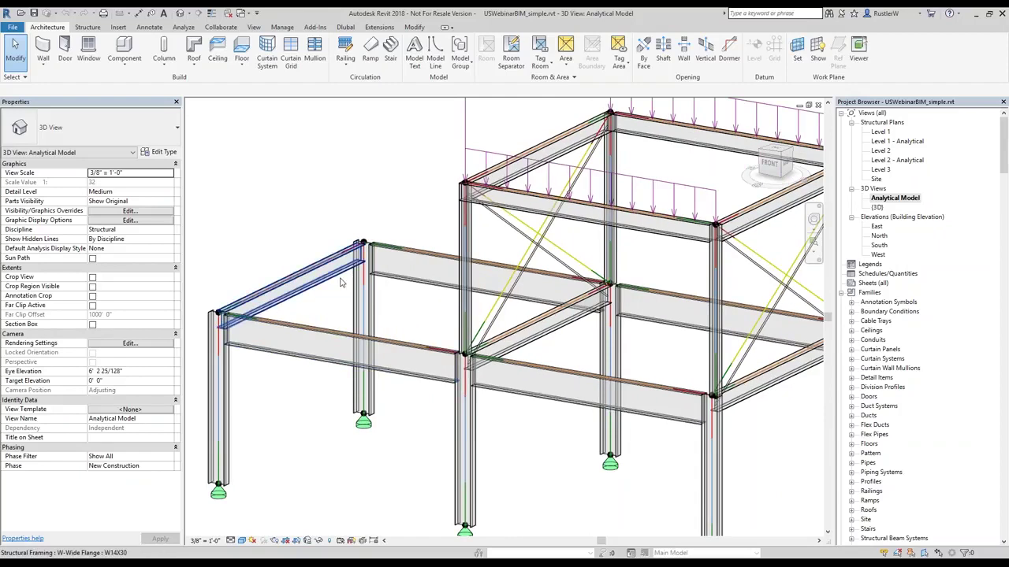
scroll(341, 282, up, 3)
scroll(340, 419, down, 2)
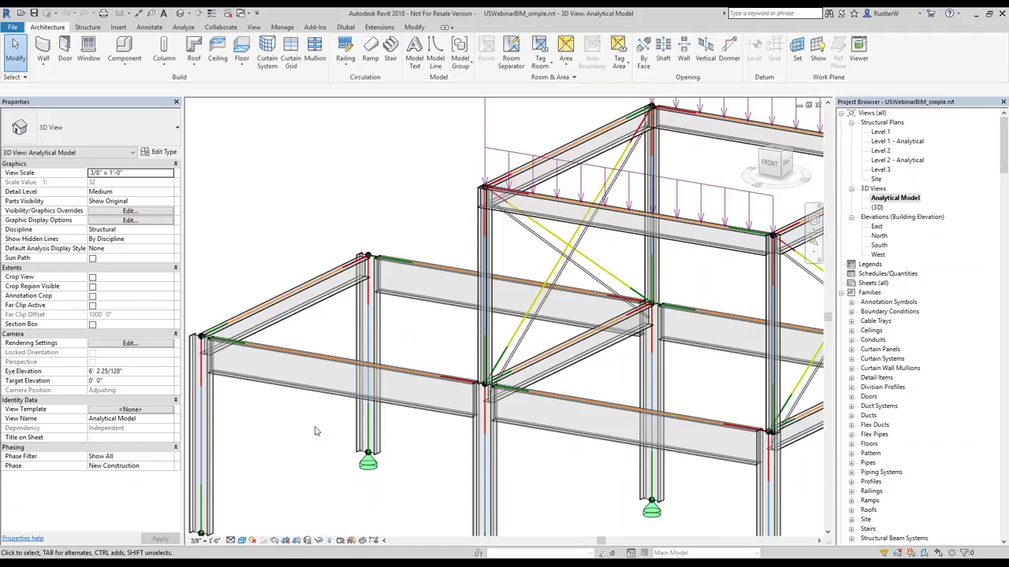
shift+middle_drag(314, 431, 323, 398)
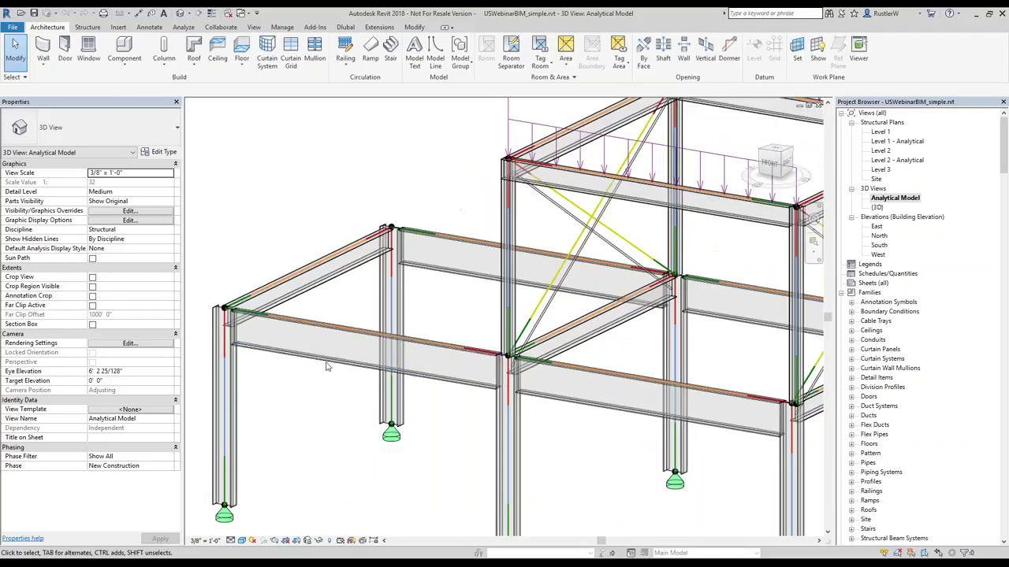
Turn off Enable Analytical Model for the W21X50 girder at the front of the low bay on Level 2
click(322, 408)
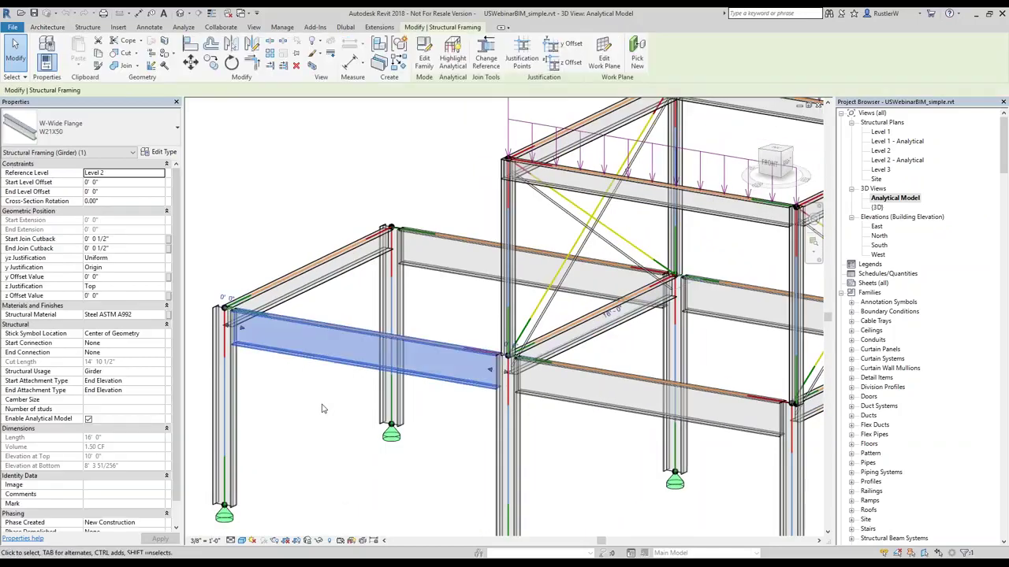
click(88, 422)
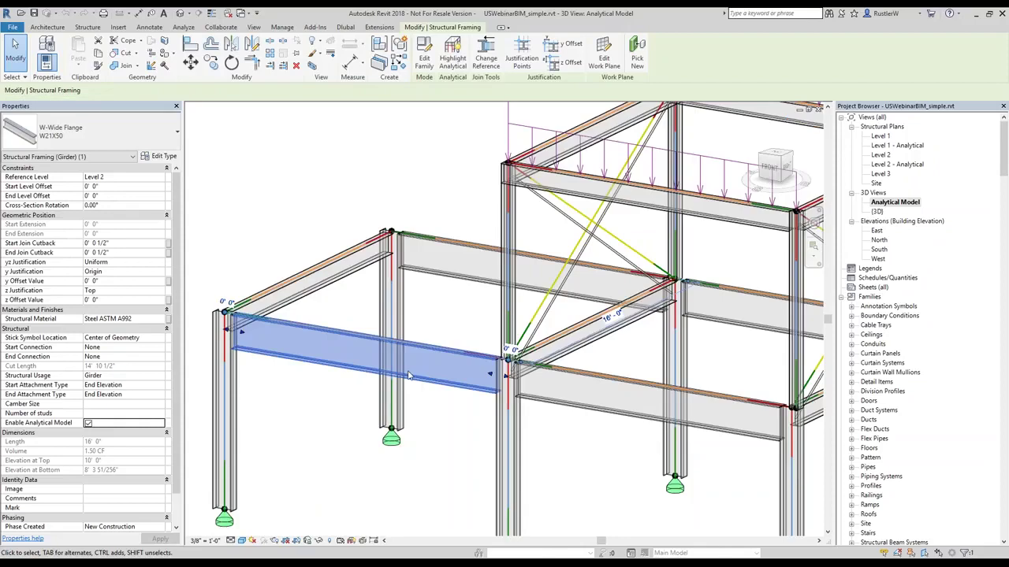
click(88, 423)
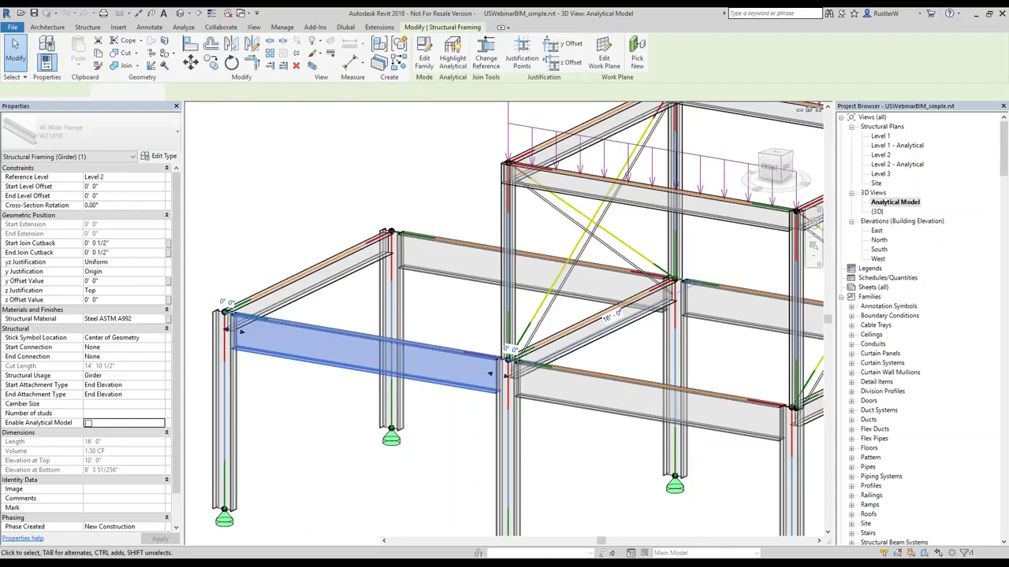
scroll(506, 357, up, 3)
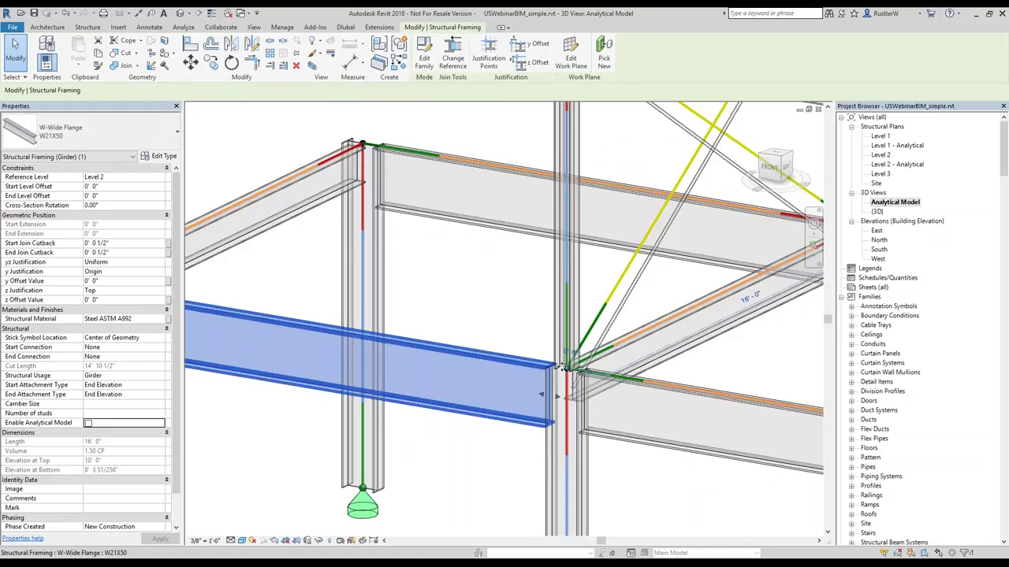
scroll(484, 376, up, 2)
scroll(587, 364, up, 2)
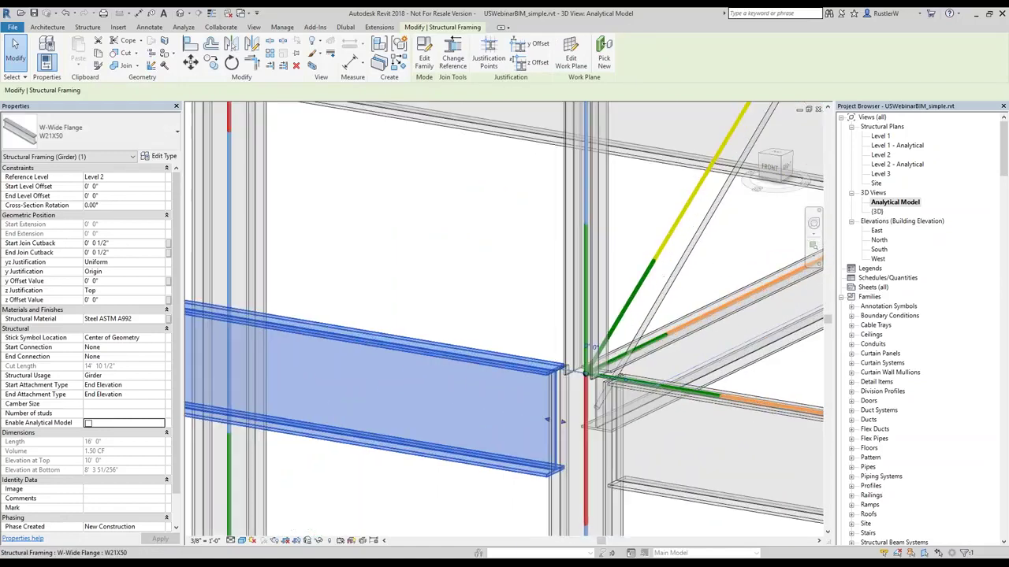
Undo the disabling of the front girder's analytical model and clear the selection
key(ctrl+z)
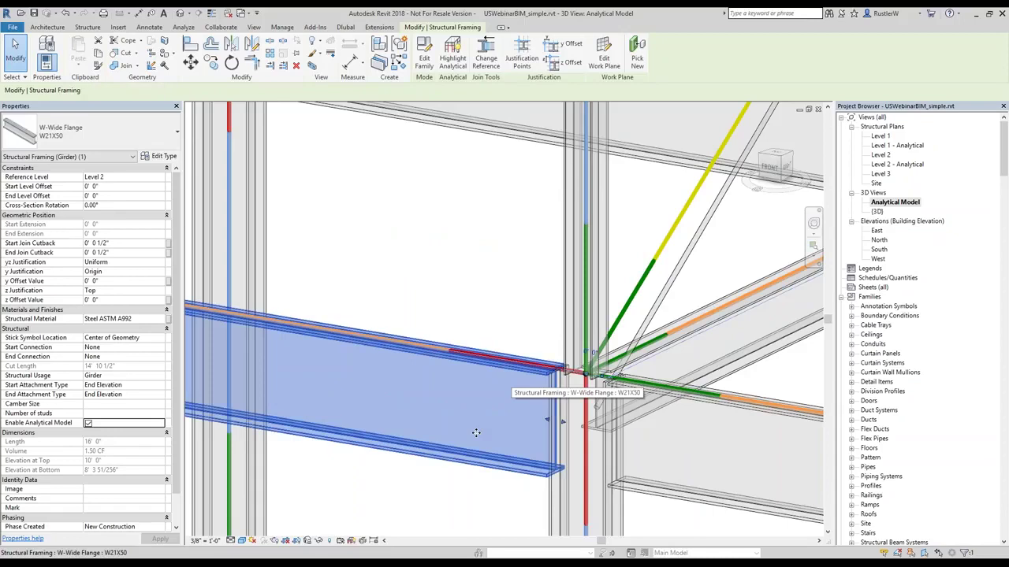
scroll(476, 433, down, 2)
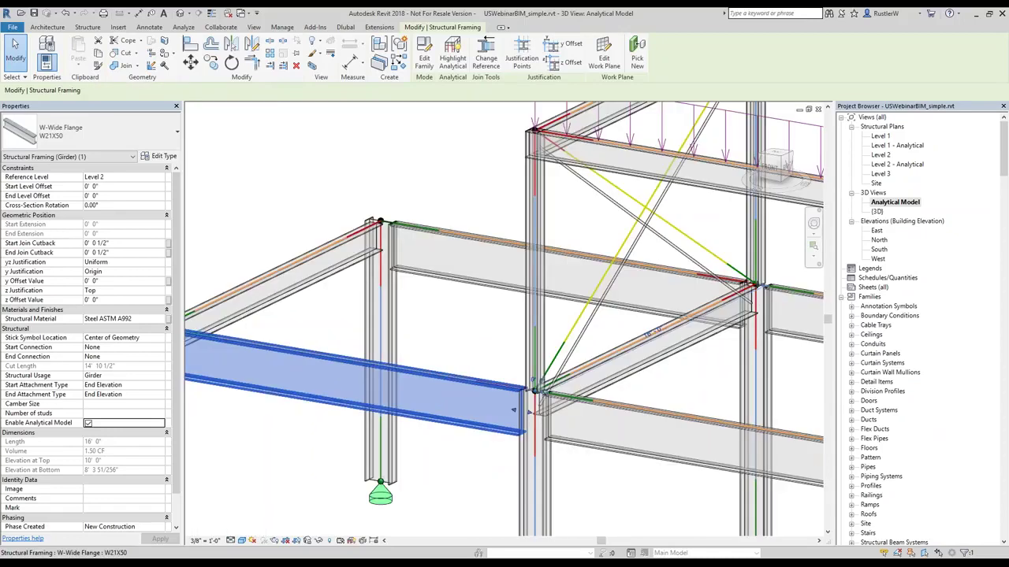
middle_drag(305, 490, 365, 426)
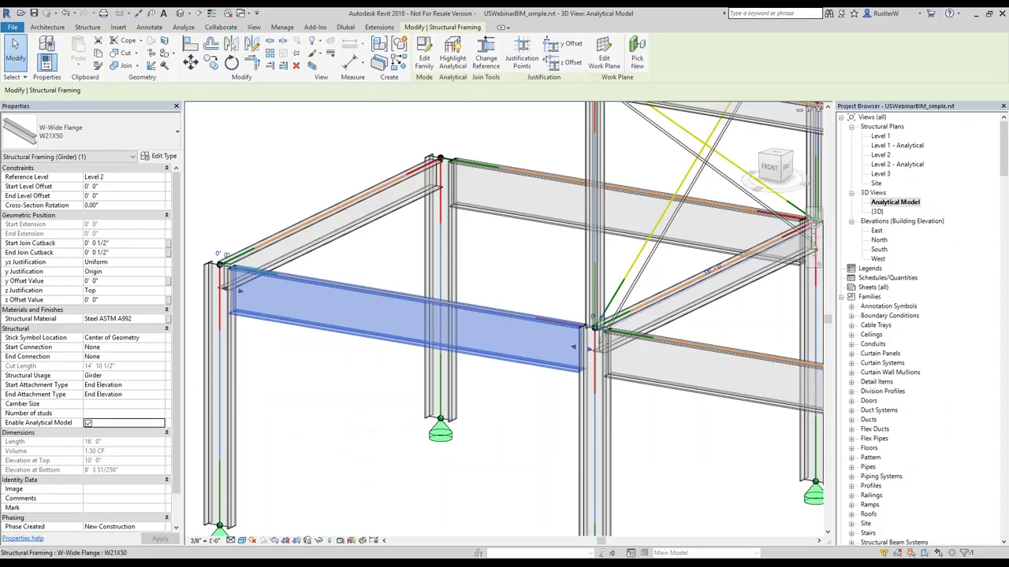
key(Escape)
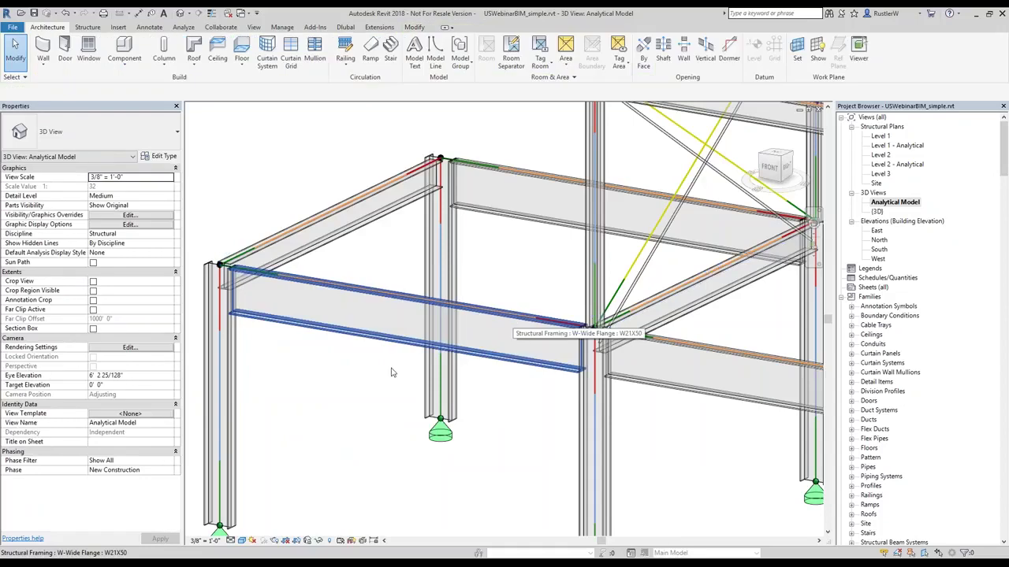
In the front W21X50 girder's analytical beam properties, set both the start and end alignment methods to Projection
click(320, 331)
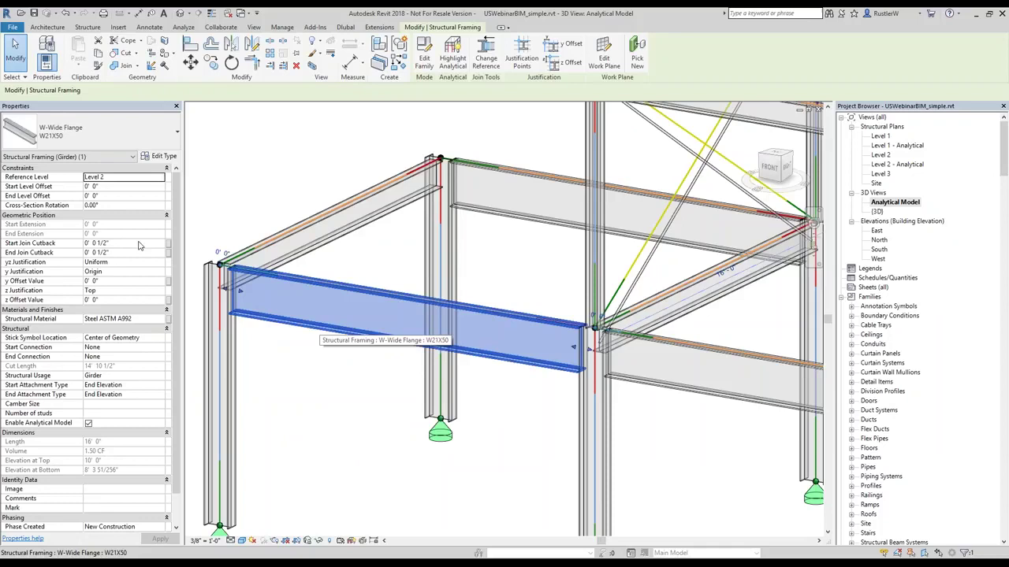
click(92, 172)
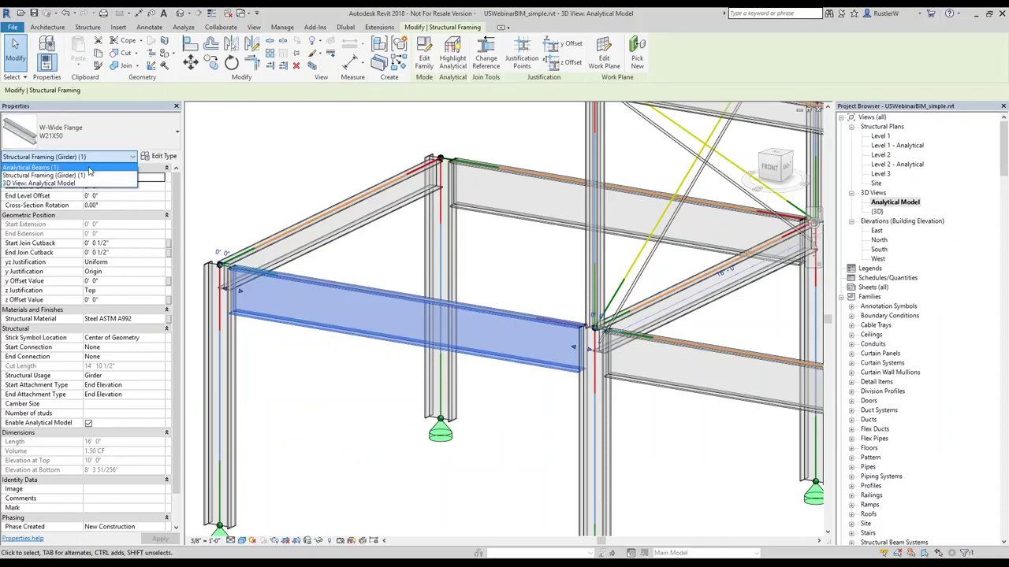
click(90, 169)
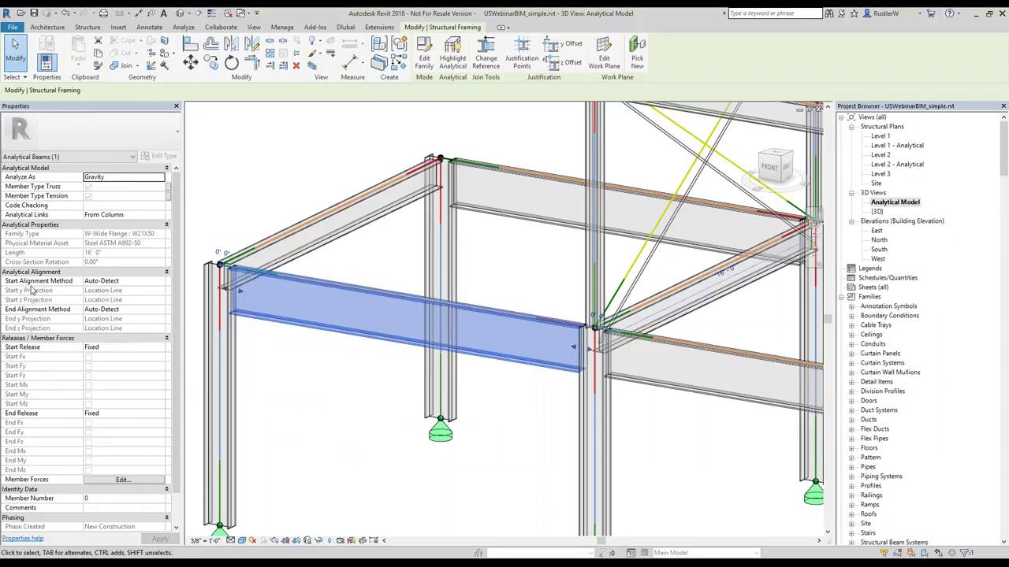
mouse_move(31, 291)
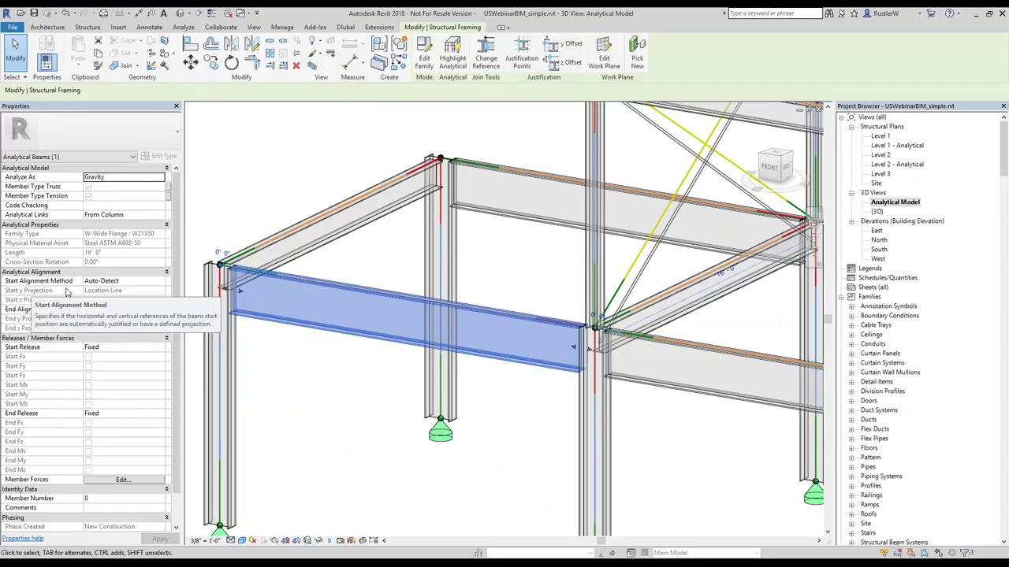
click(126, 281)
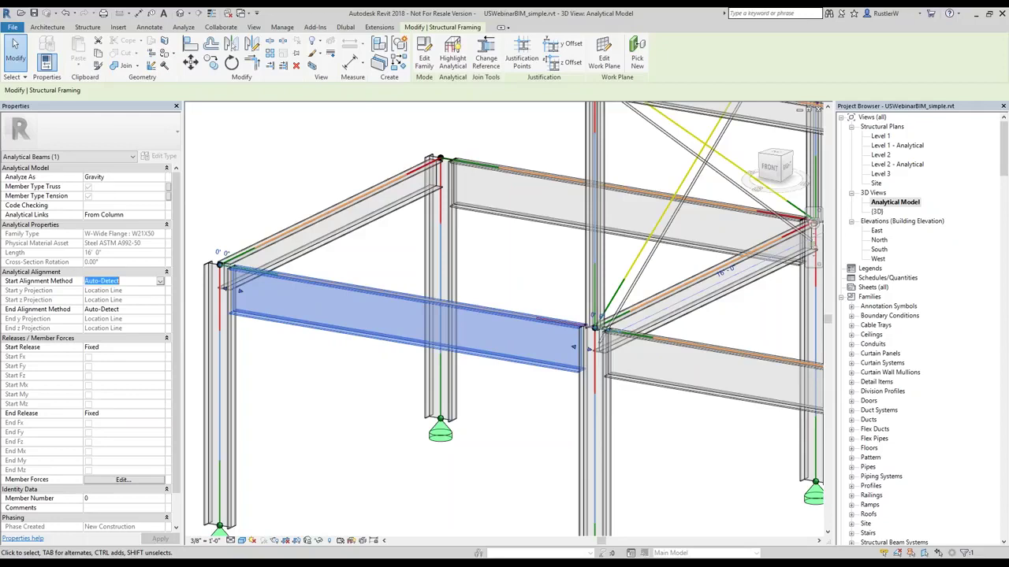
click(160, 282)
click(98, 298)
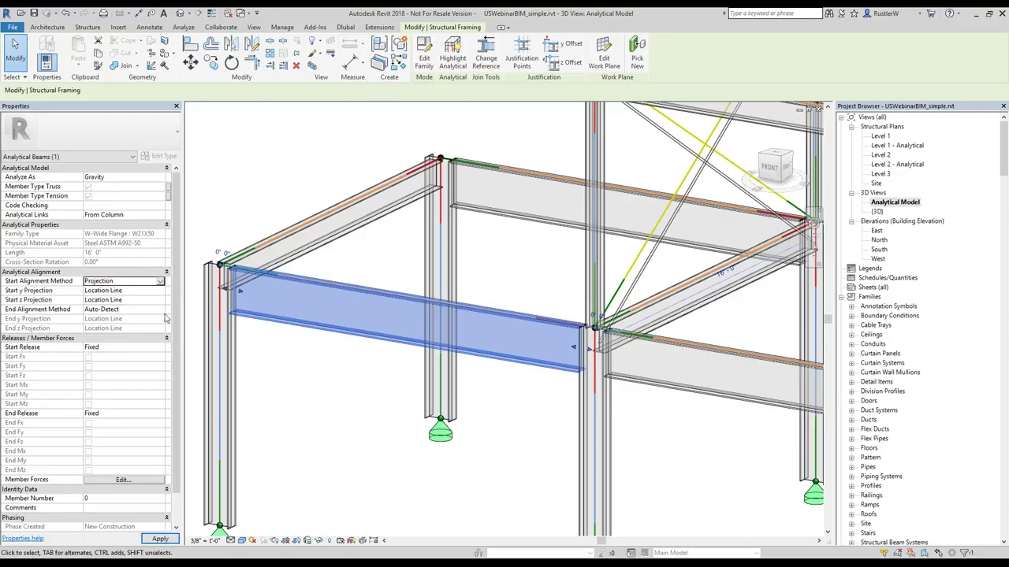
click(126, 309)
click(139, 306)
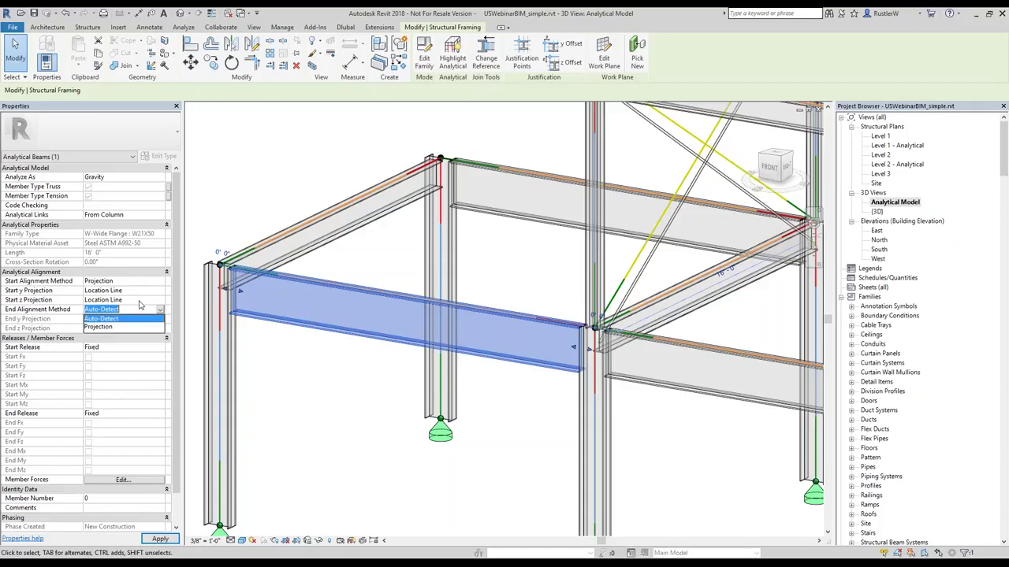
click(98, 326)
Set the girder's start and end z projections to Center of Element
click(160, 302)
click(160, 303)
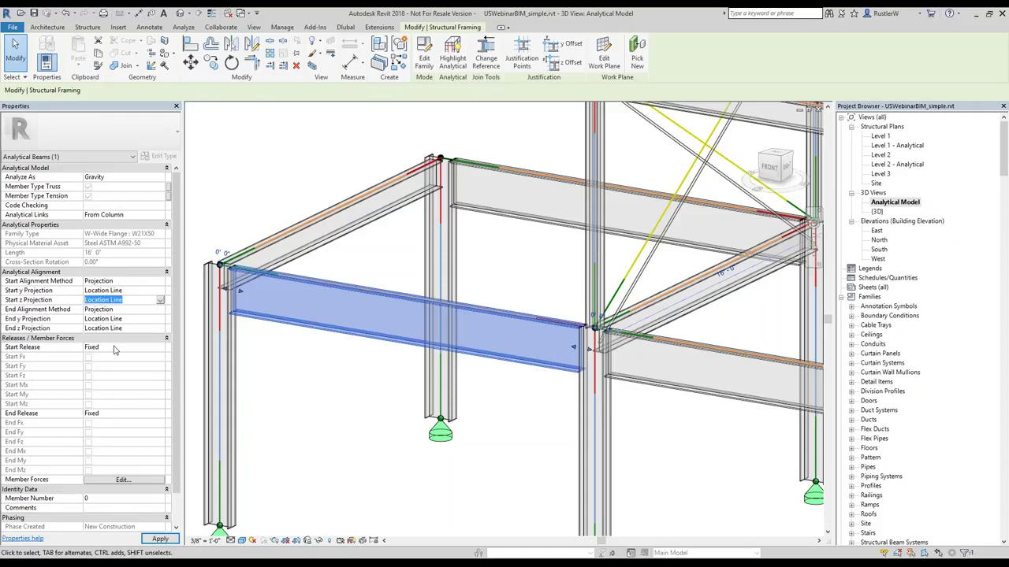
key(alt+Down)
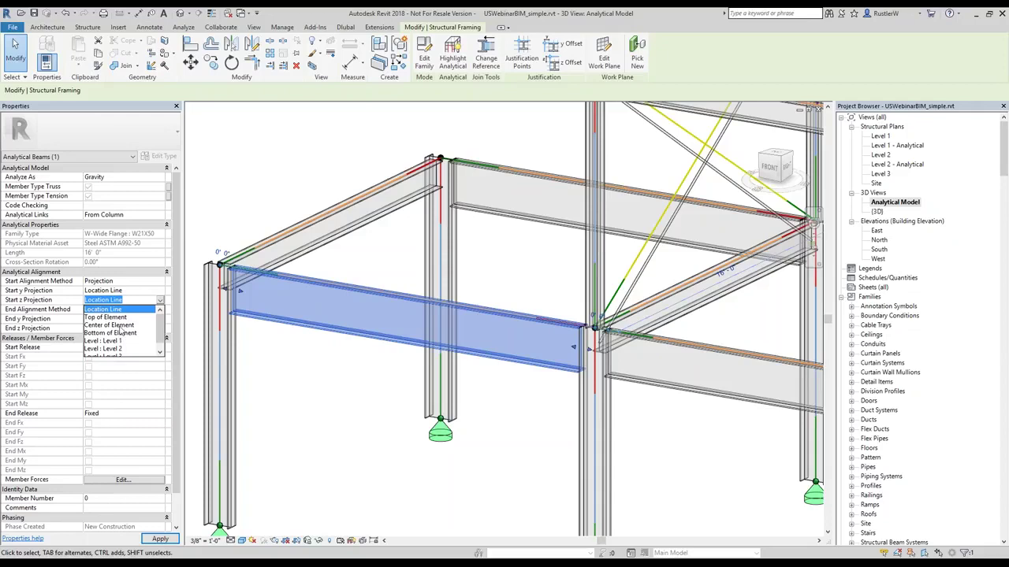
click(120, 325)
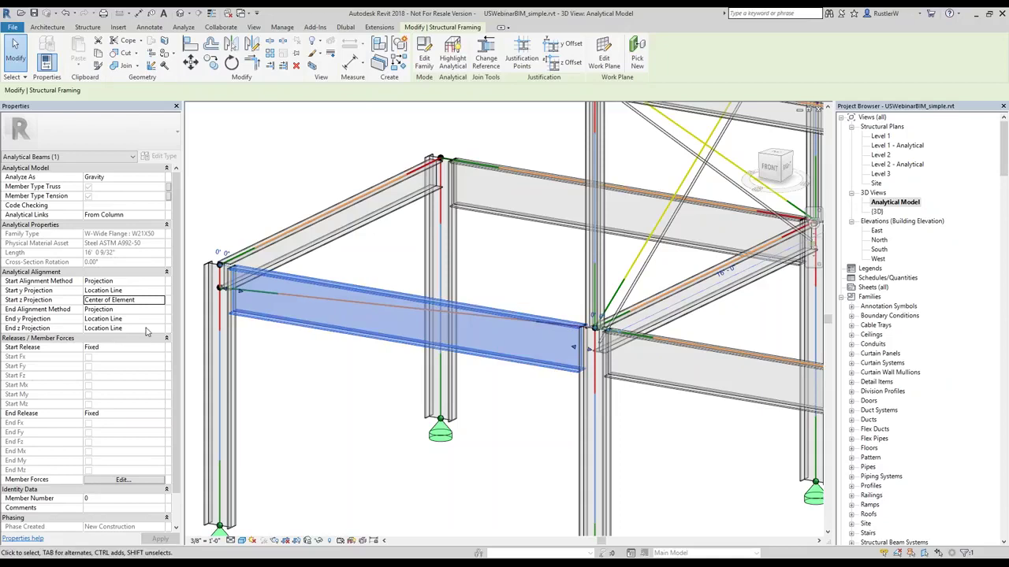
click(140, 328)
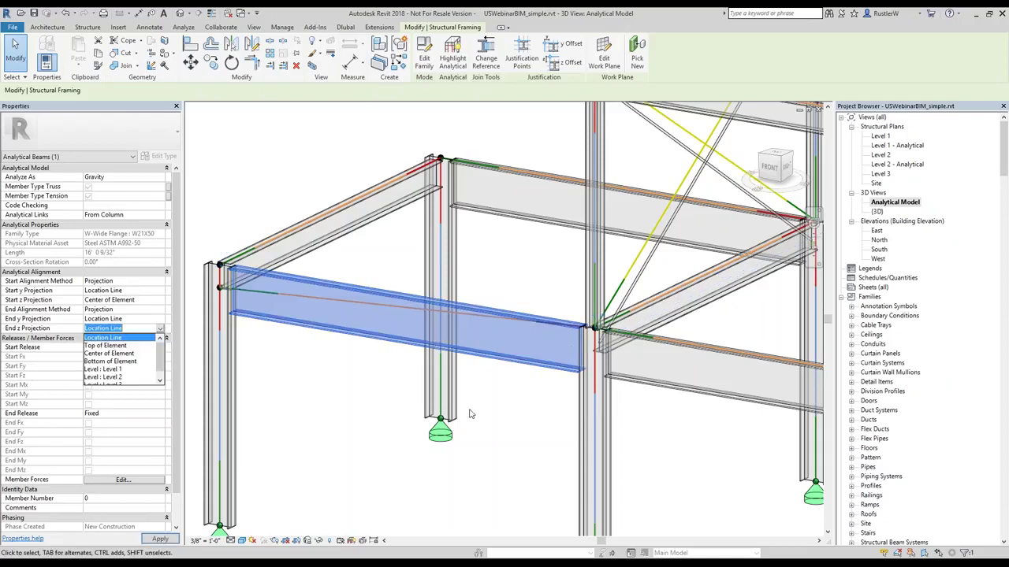
key(Down)
key(Down)
key(Return)
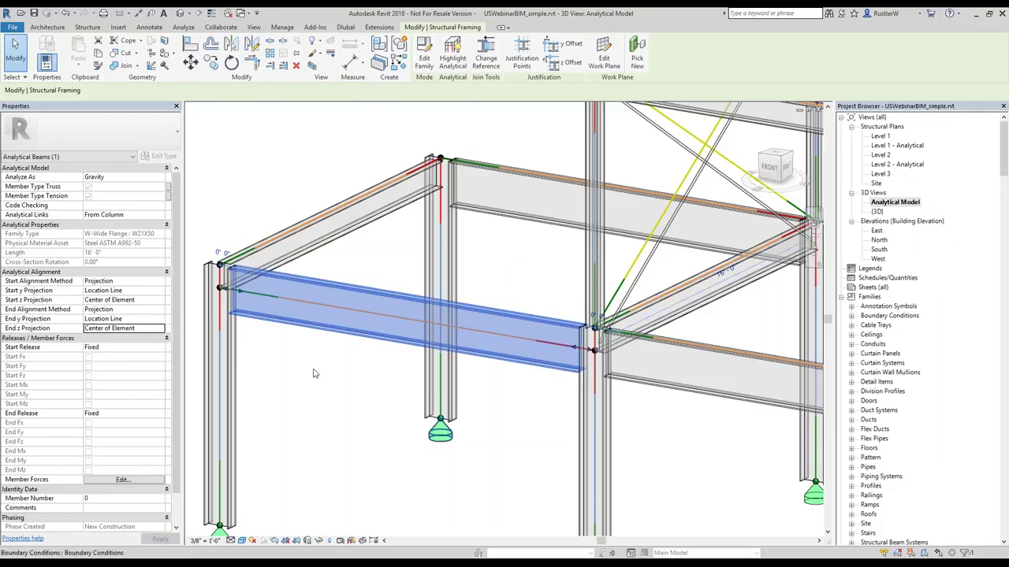
Try Adjust Analytical Model at the girder's analytical node on the front corner column
scroll(431, 427, down, 1)
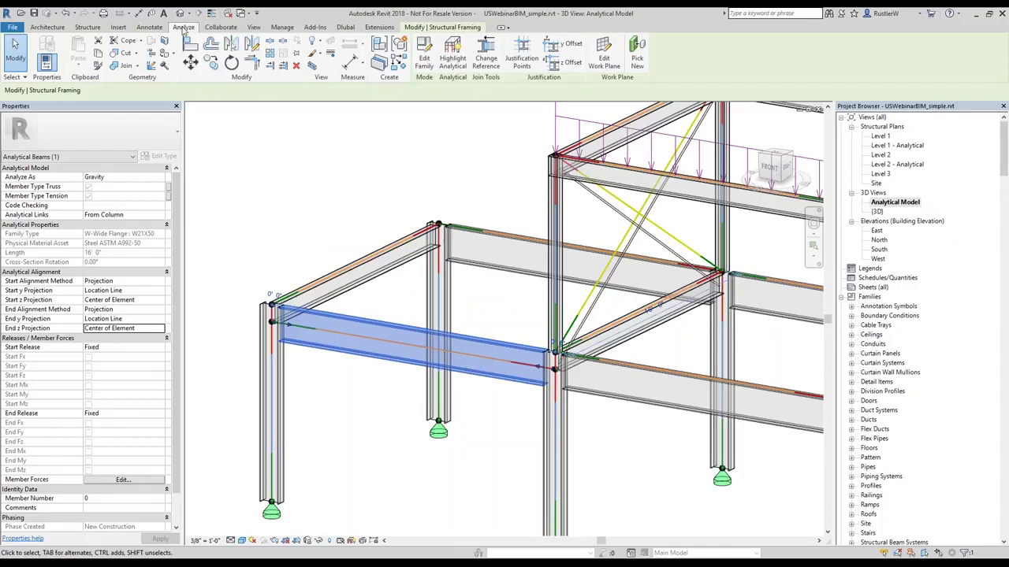
click(184, 28)
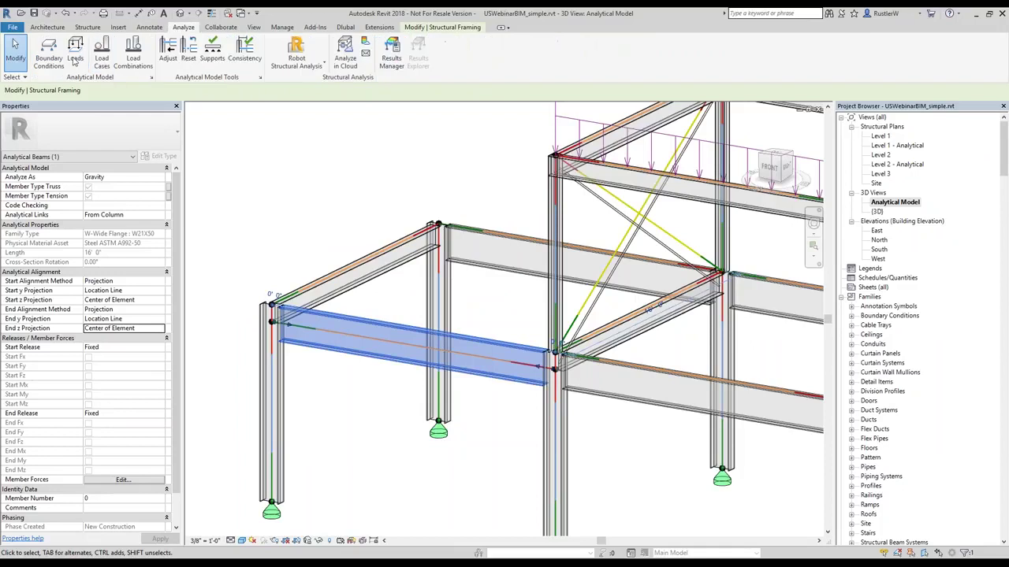
click(233, 60)
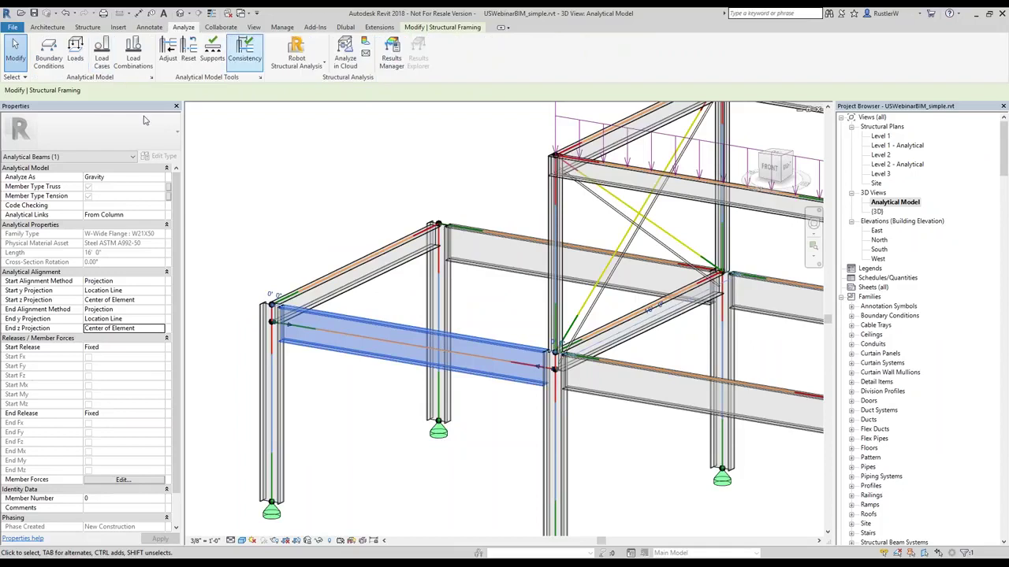
click(49, 55)
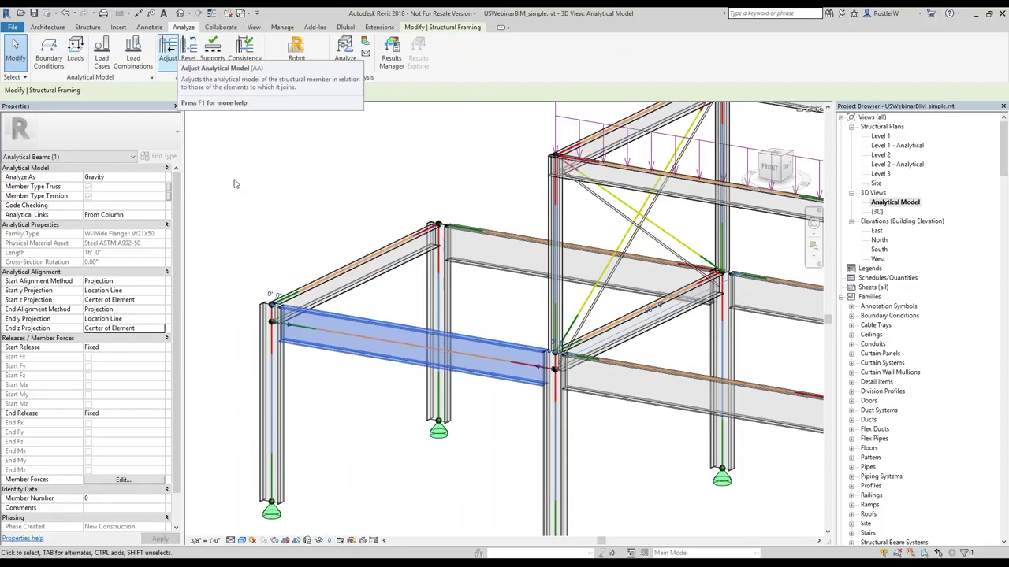
key(a)
key(a)
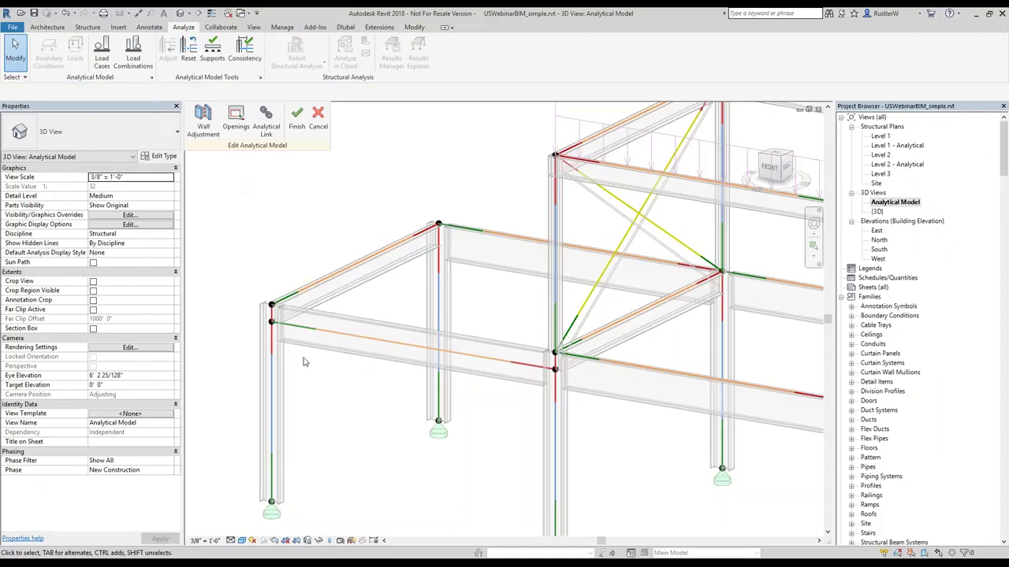
click(274, 329)
scroll(274, 330, up, 4)
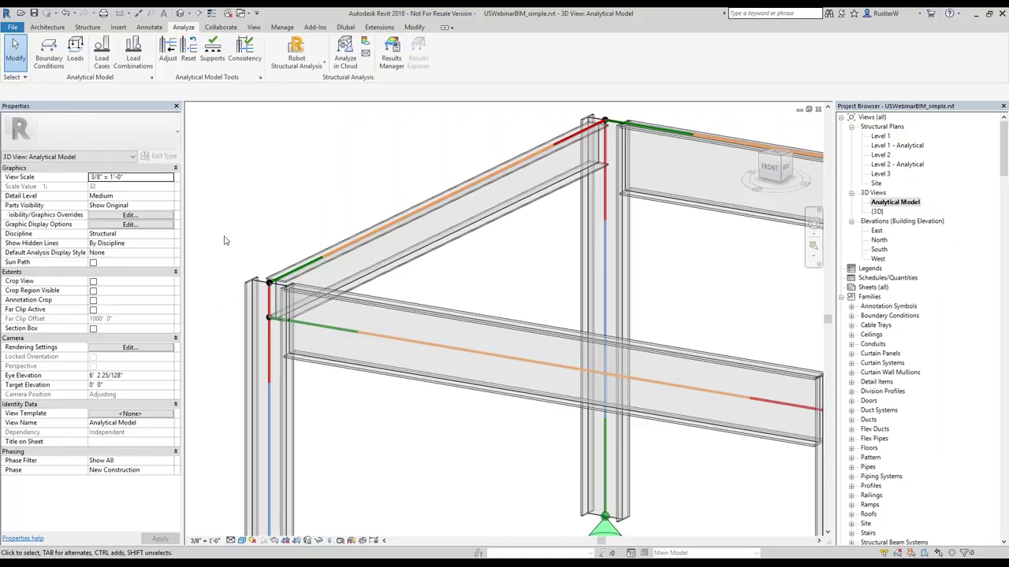
Start a point boundary condition and review its available support states, bringing the column-base supports into view
click(49, 57)
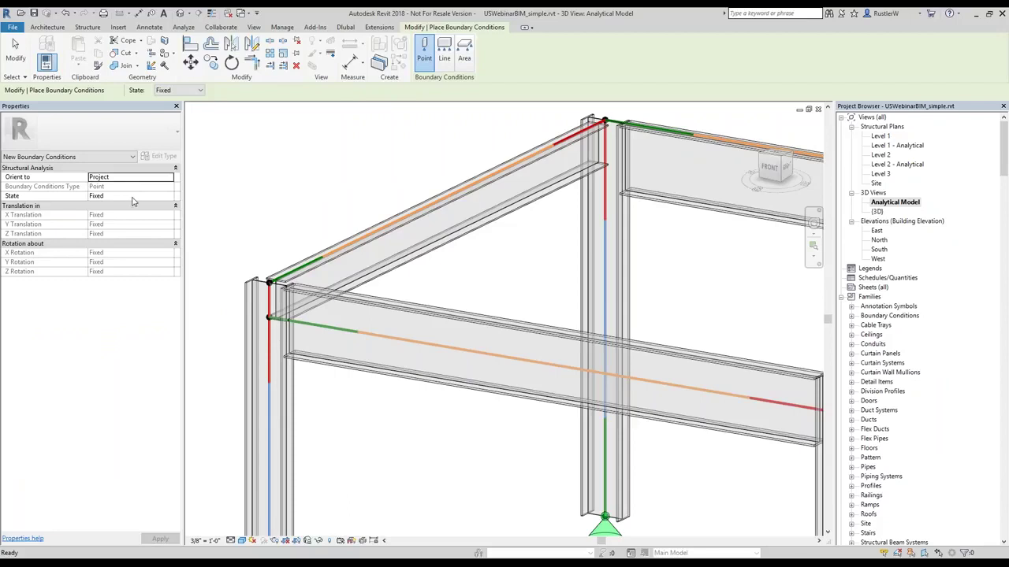
click(133, 197)
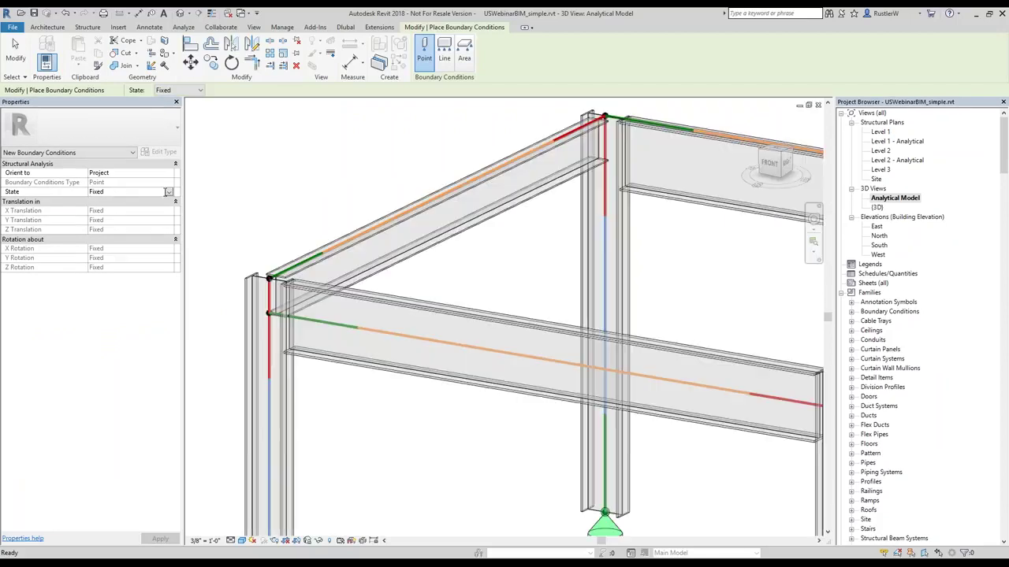
key(alt+Down)
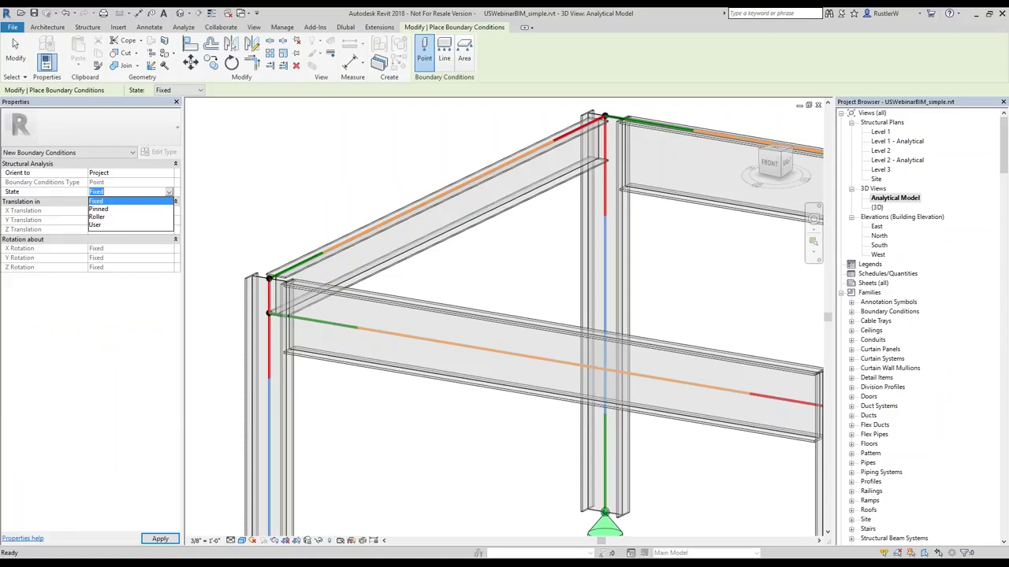
middle_click(505, 319)
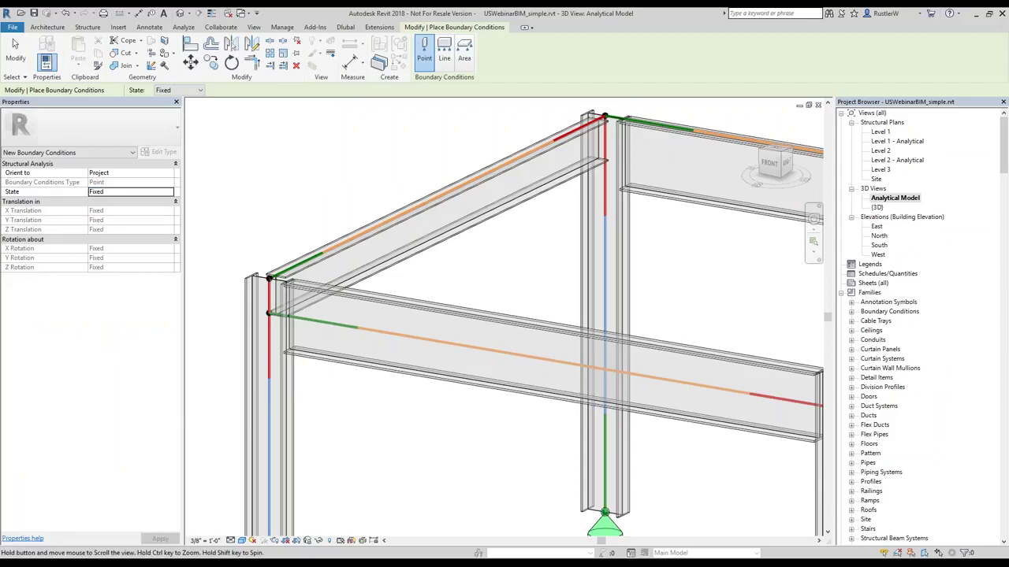
middle_drag(496, 531, 416, 381)
scroll(416, 381, down, 1)
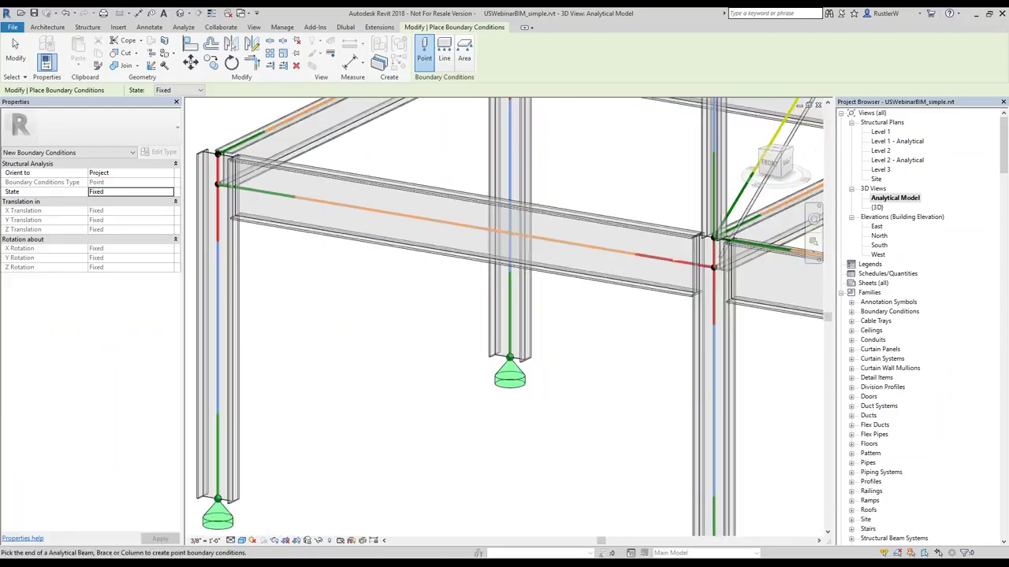
Look at the point load placement options, then review the load cases and load combinations in the structural settings without changing them
click(182, 27)
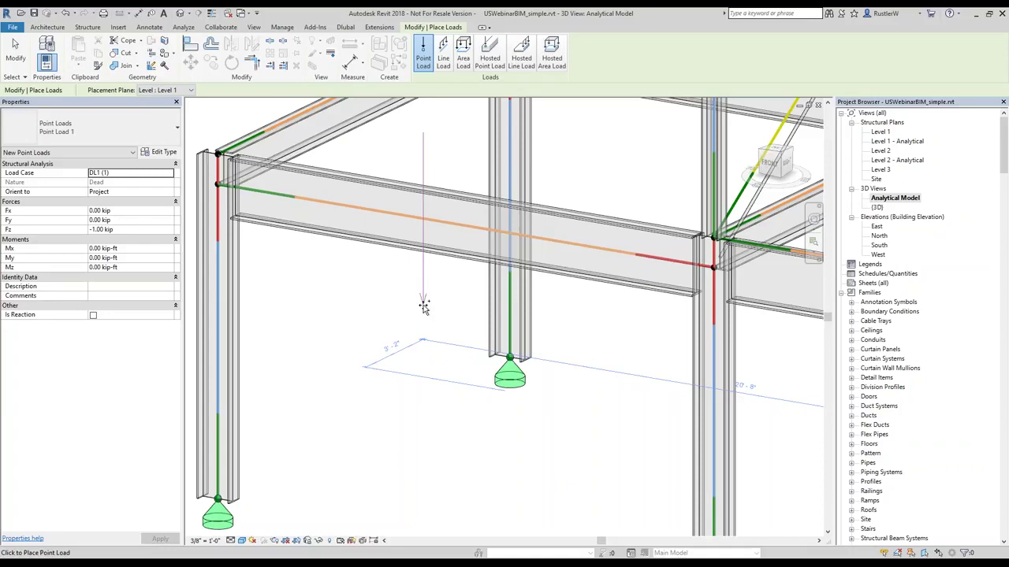
key(Escape)
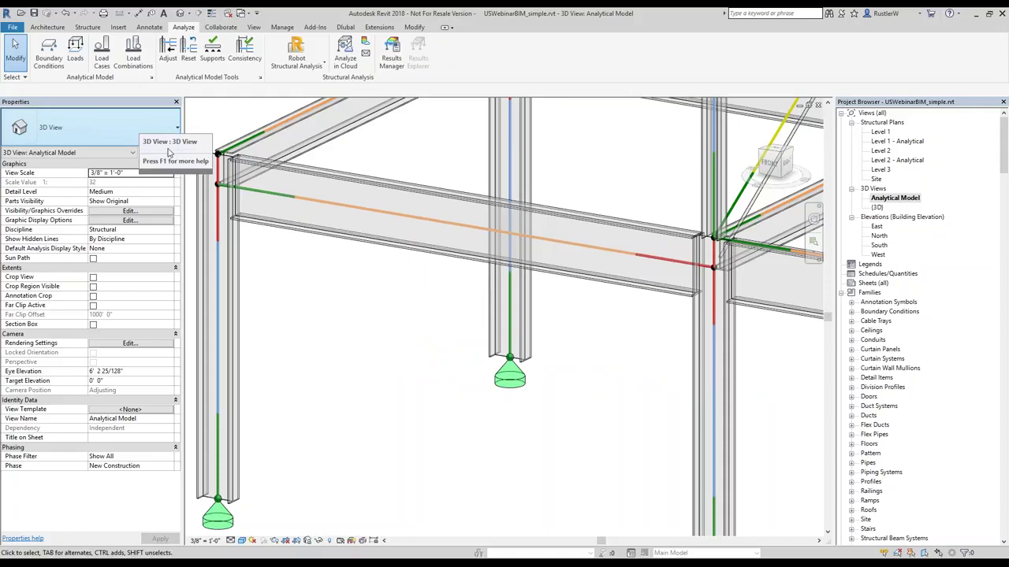
click(145, 62)
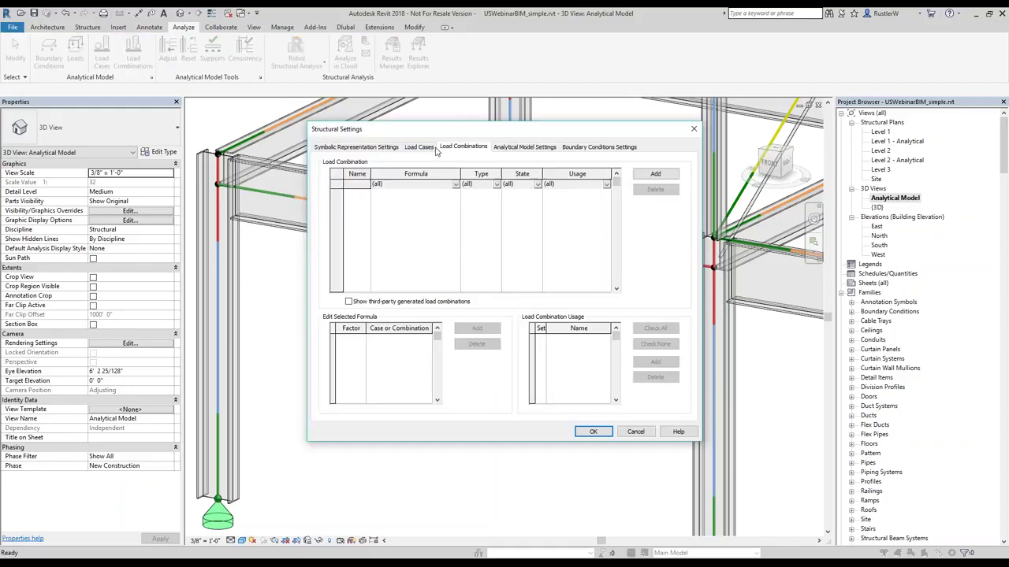
click(418, 147)
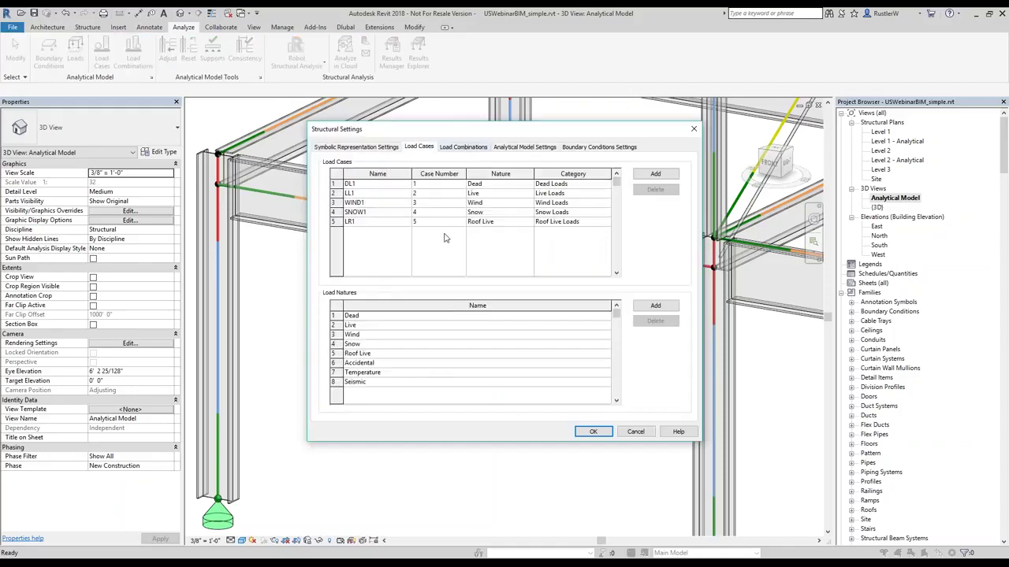
key(ctrl+Tab)
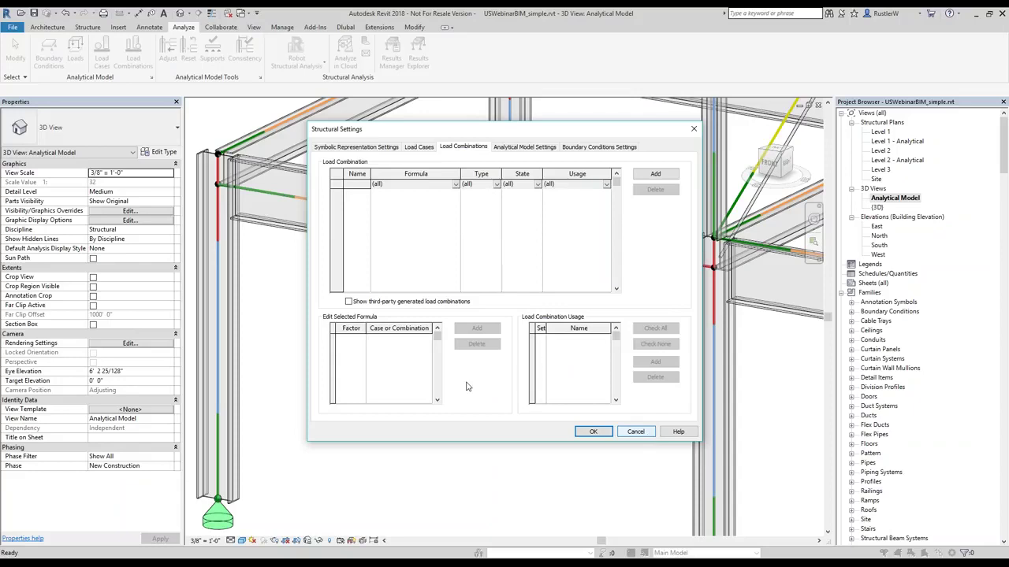
click(636, 432)
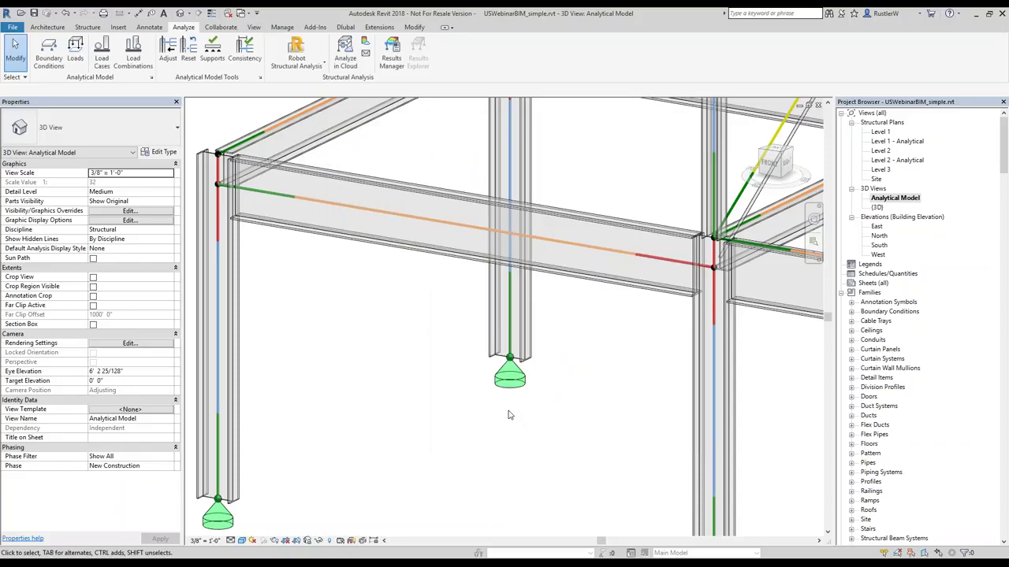
Inspect the applied loads on the frame and the analytical properties of a diagonal brace in the right bay, including Member Type Tension
scroll(508, 415, down, 3)
middle_drag(569, 419, 465, 433)
scroll(461, 430, up, 1)
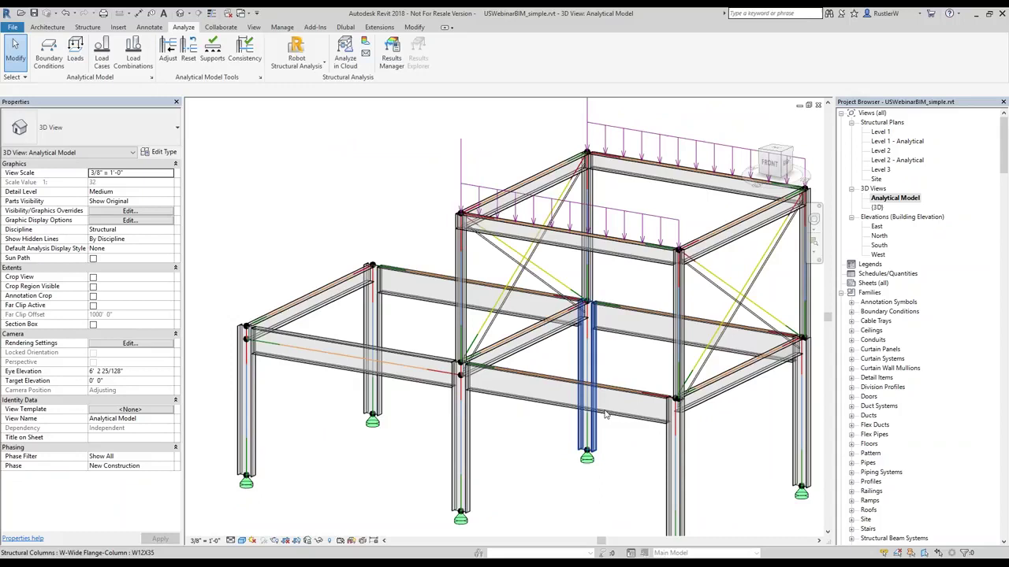
scroll(605, 415, down, 1)
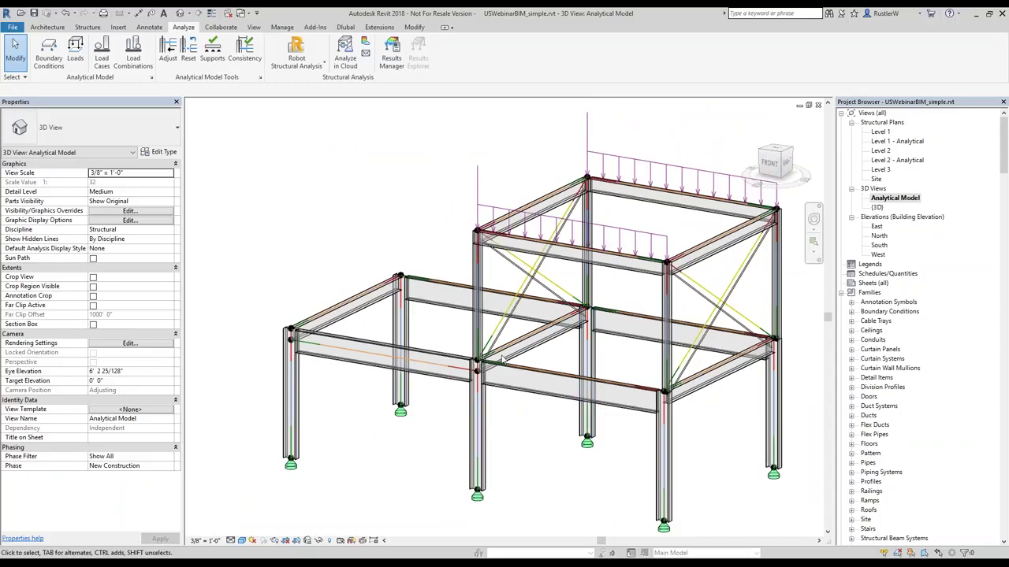
scroll(520, 386, up, 3)
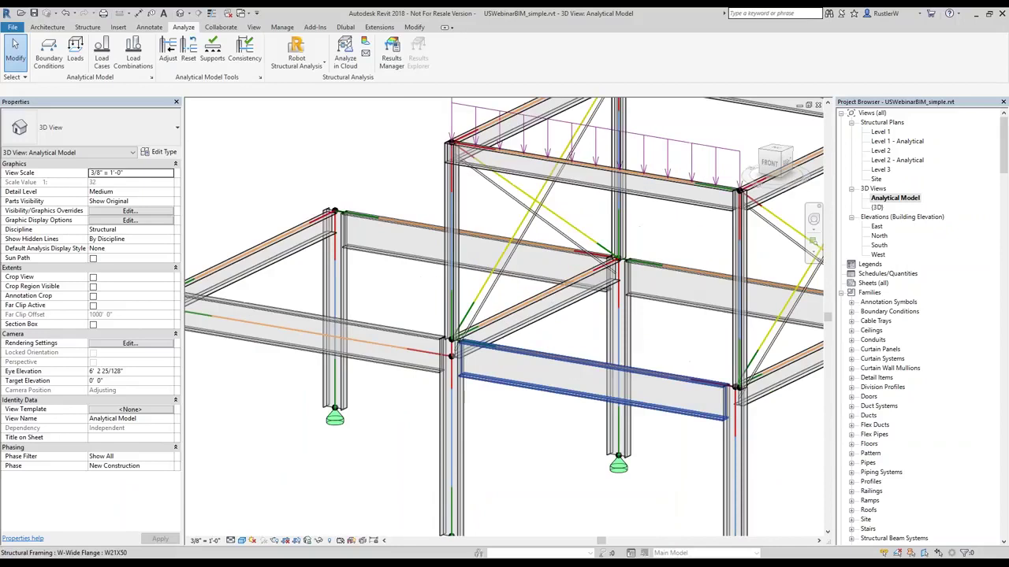
middle_drag(740, 347, 659, 358)
click(708, 312)
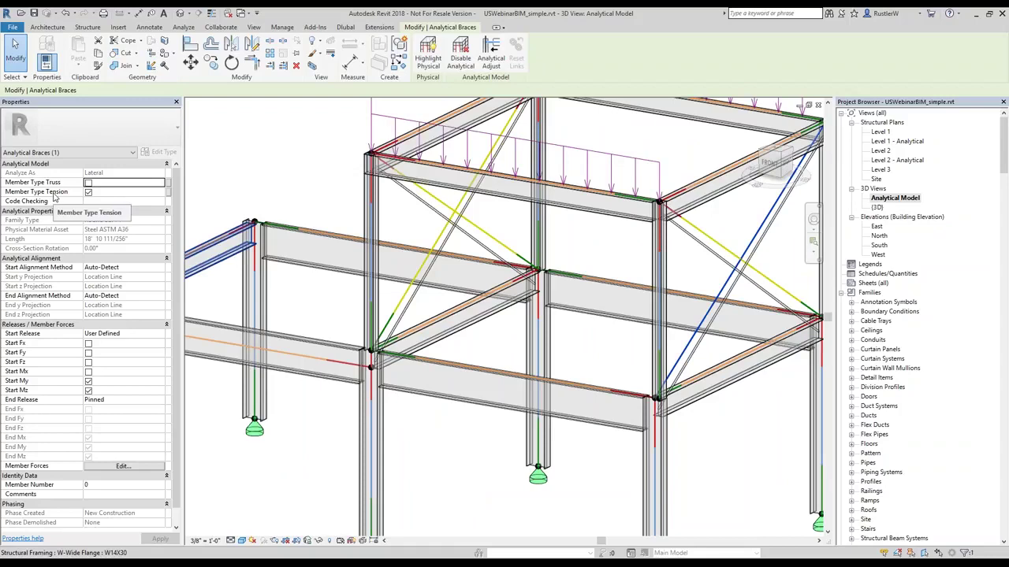
click(298, 170)
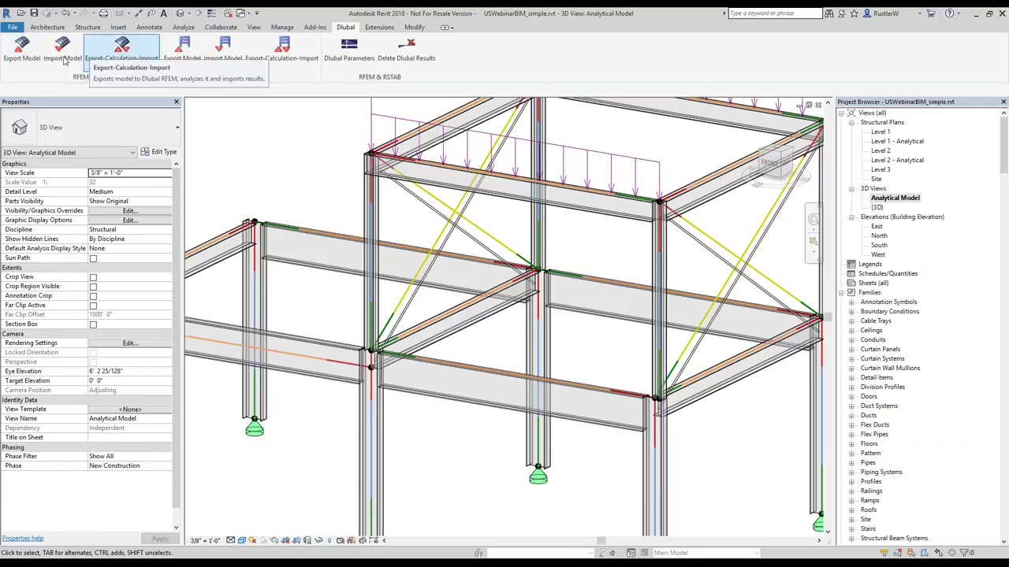
Review the Dlubal link's list of Revit parameters that can be added or removed, and close it
click(122, 61)
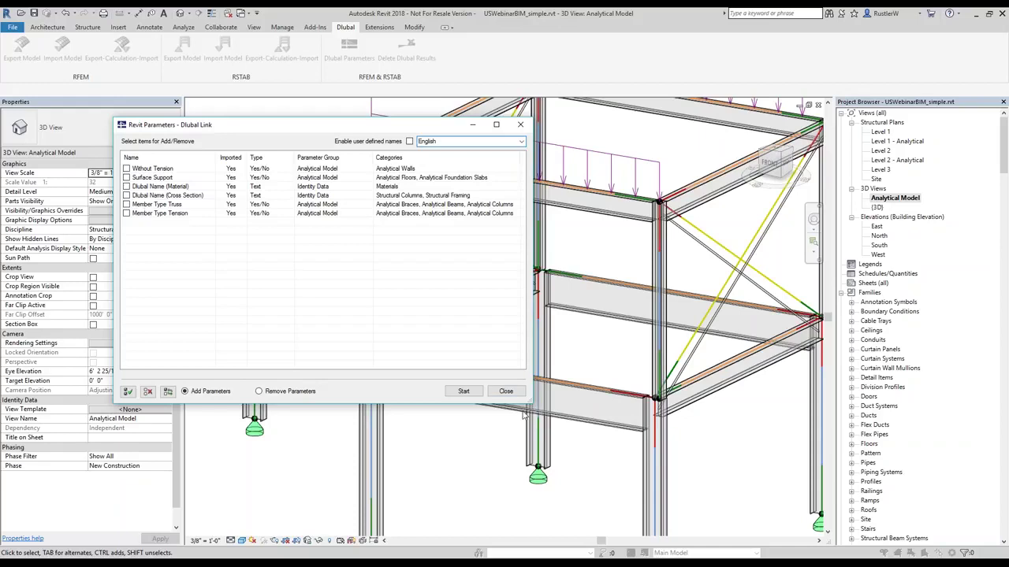
click(465, 390)
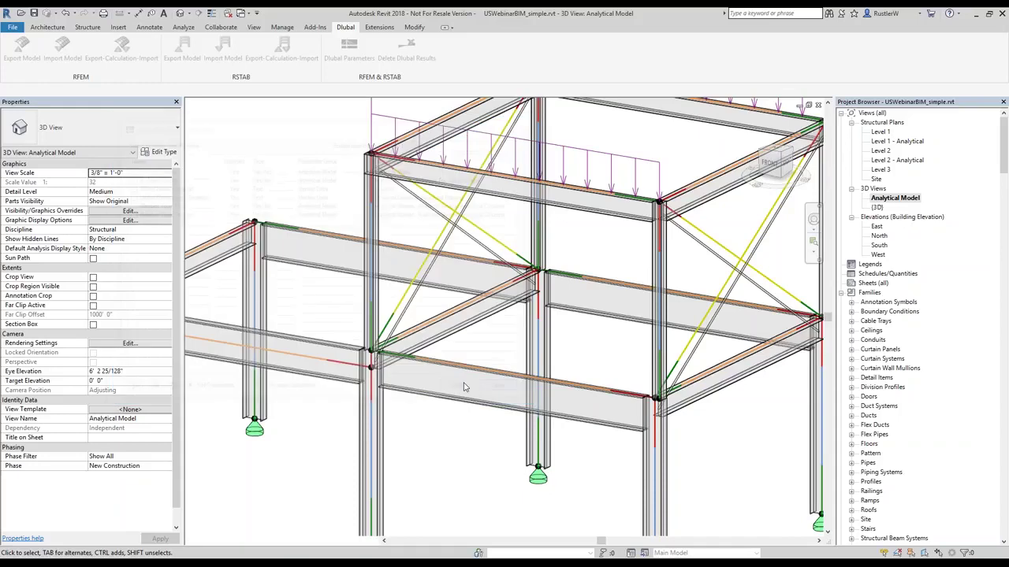
scroll(465, 387, down, 2)
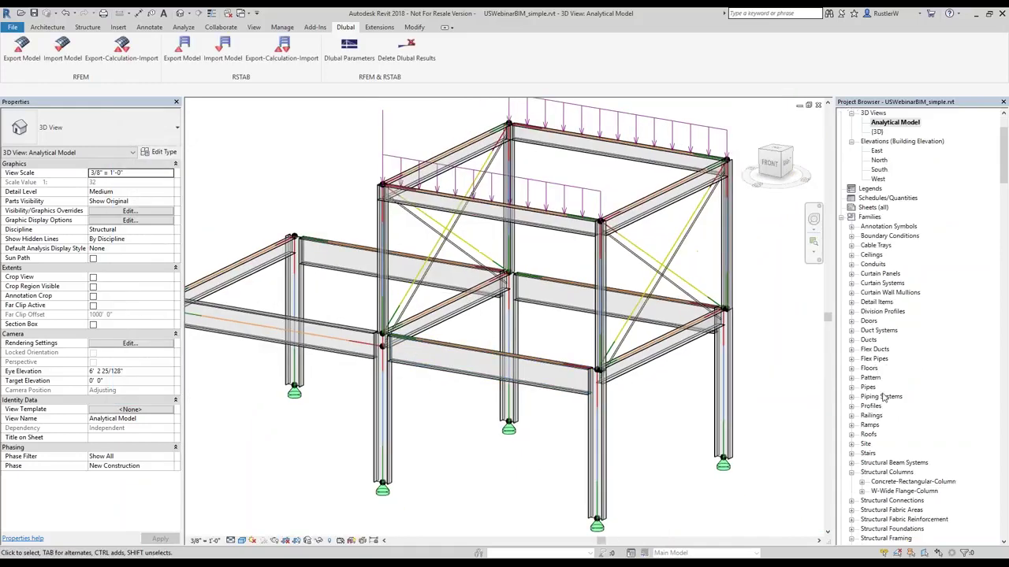
Browse the Structural Framing families in the project, examine the W-Wide Flange section types, and collapse that family's list
scroll(869, 416, down, 10)
scroll(869, 416, down, 7)
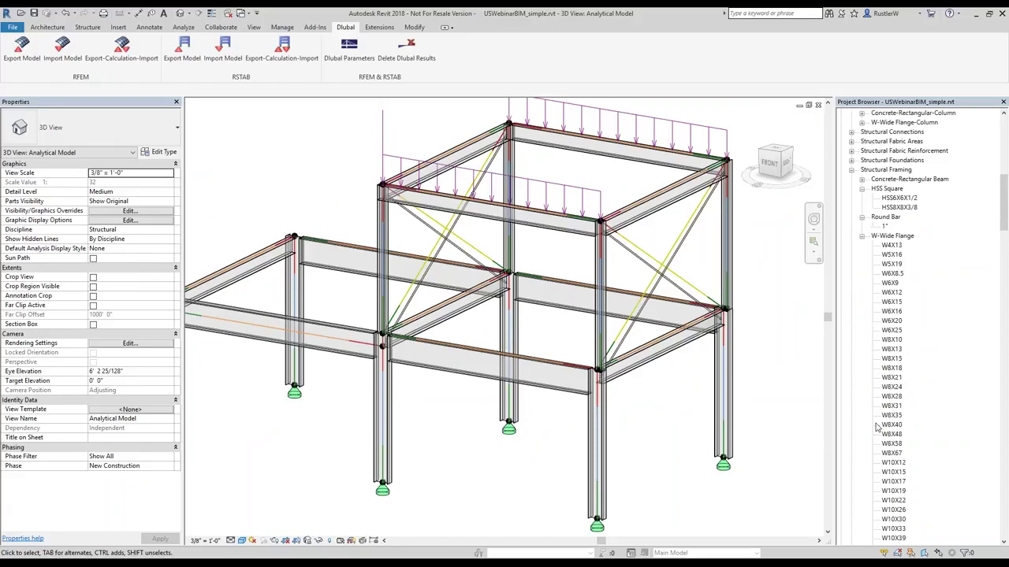
scroll(878, 354, up, 4)
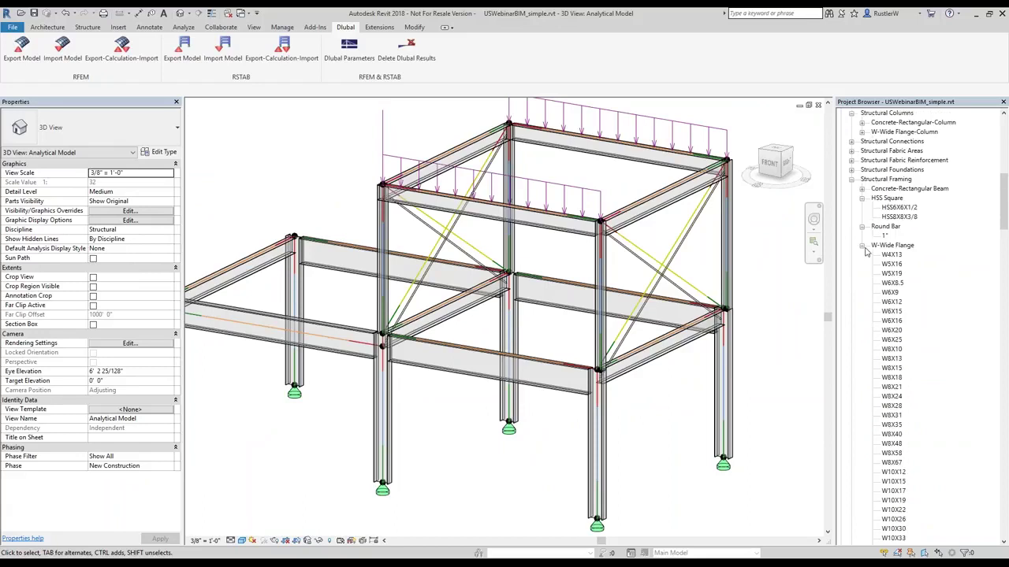
scroll(895, 365, down, 2)
scroll(890, 408, down, 12)
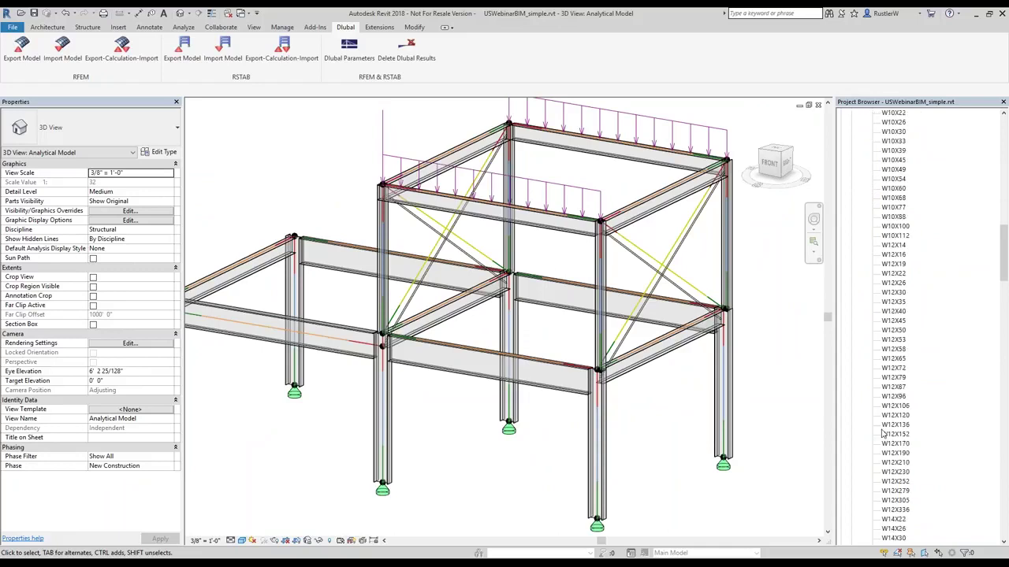
scroll(882, 433, down, 5)
scroll(873, 354, up, 10)
scroll(867, 207, up, 6)
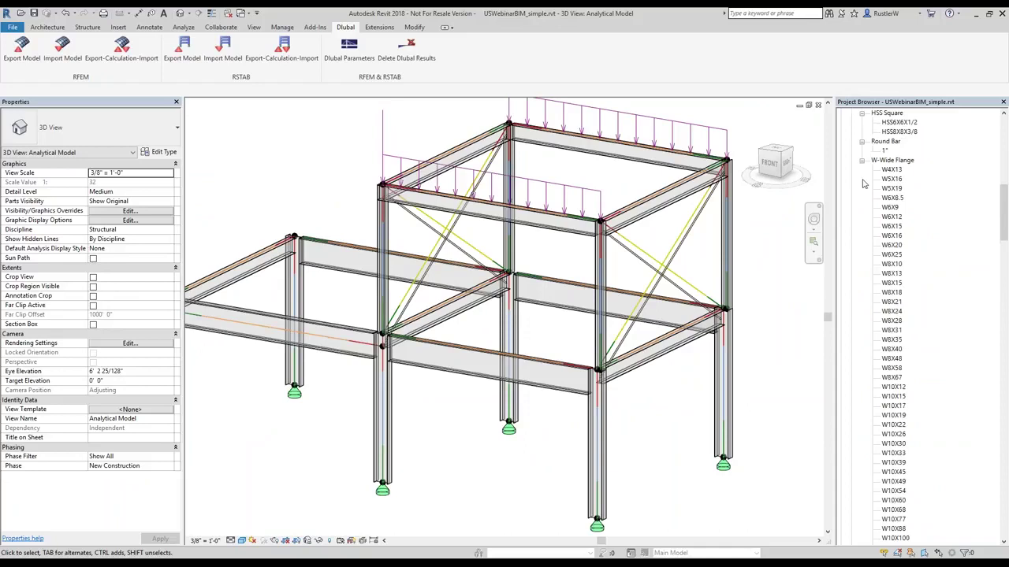
scroll(863, 184, up, 1)
click(862, 180)
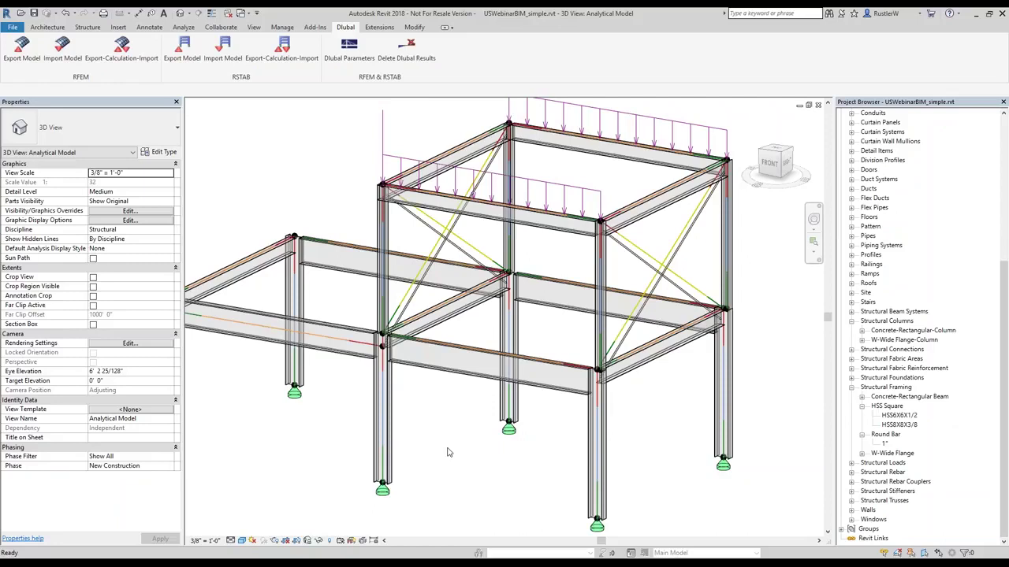
Open the RFEM export settings, choose Create new structure, and toggle the option for using material names from the 'Dlubal name' parameter
scroll(565, 337, down, 2)
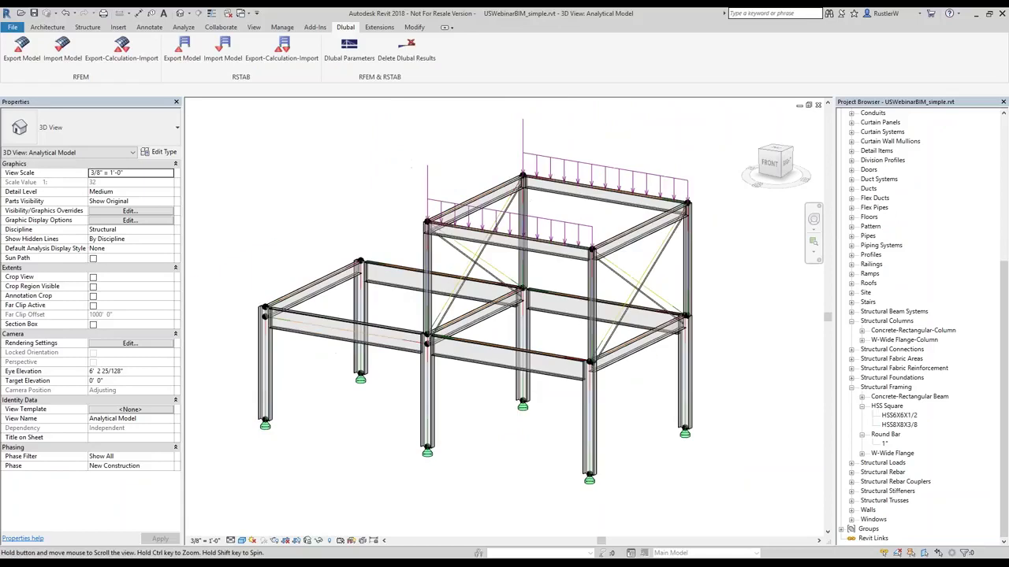
scroll(477, 401, up, 2)
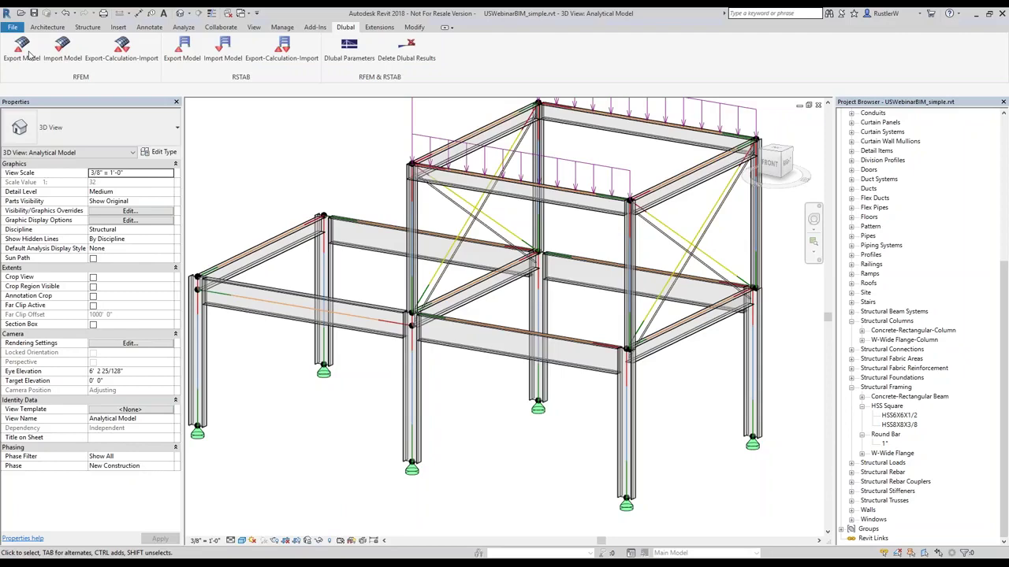
click(29, 53)
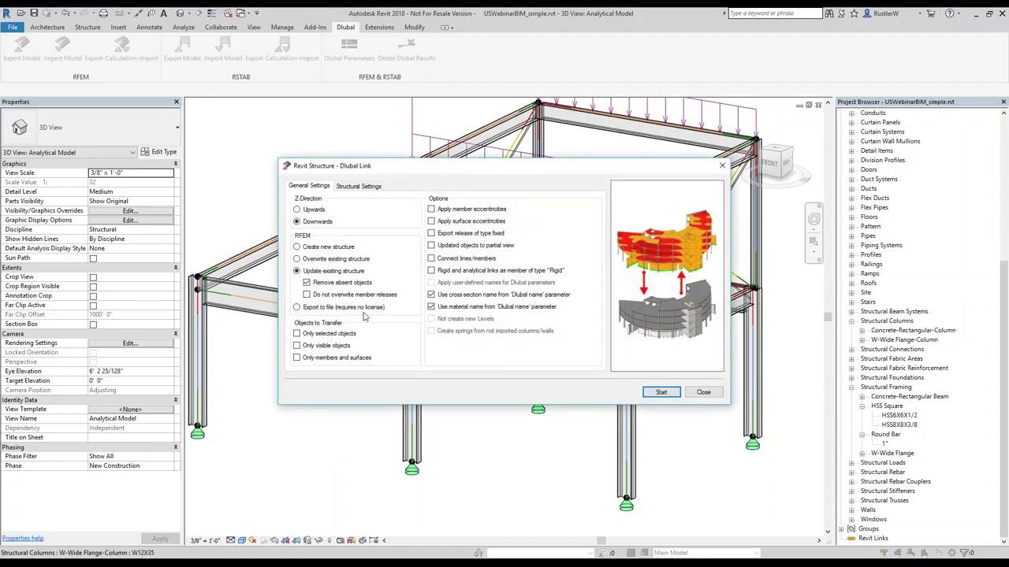
click(306, 248)
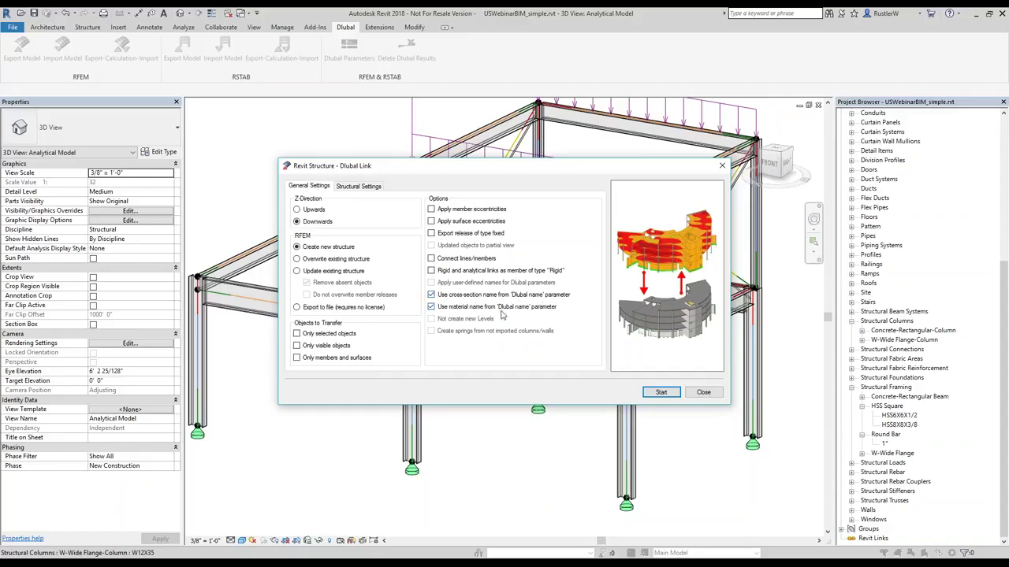
click(431, 306)
In the structural export settings, keep self-weight in load case DL1 and isolated foundations as nodal support YYY NNY, and run the export to RFEM
click(356, 188)
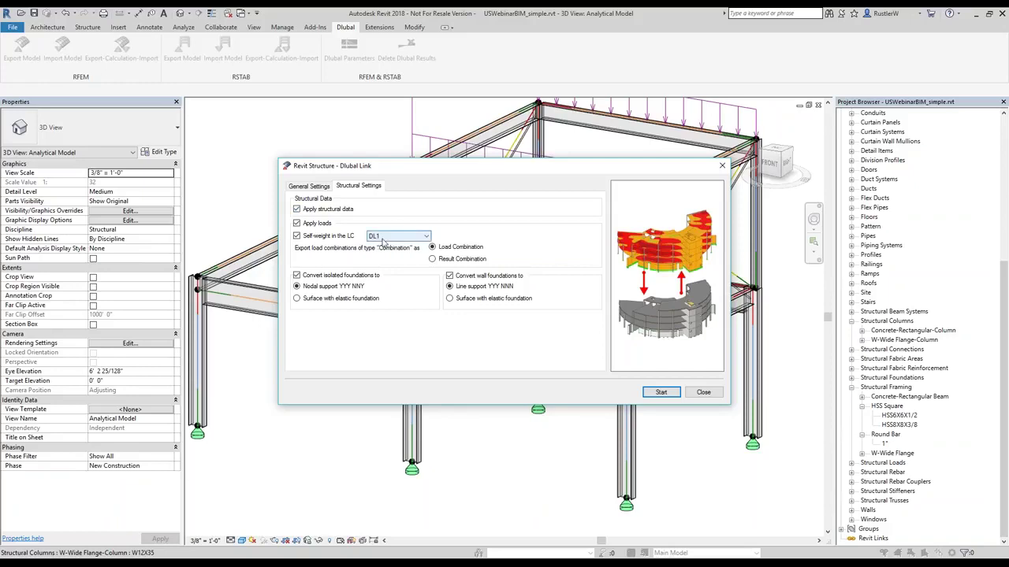
click(383, 241)
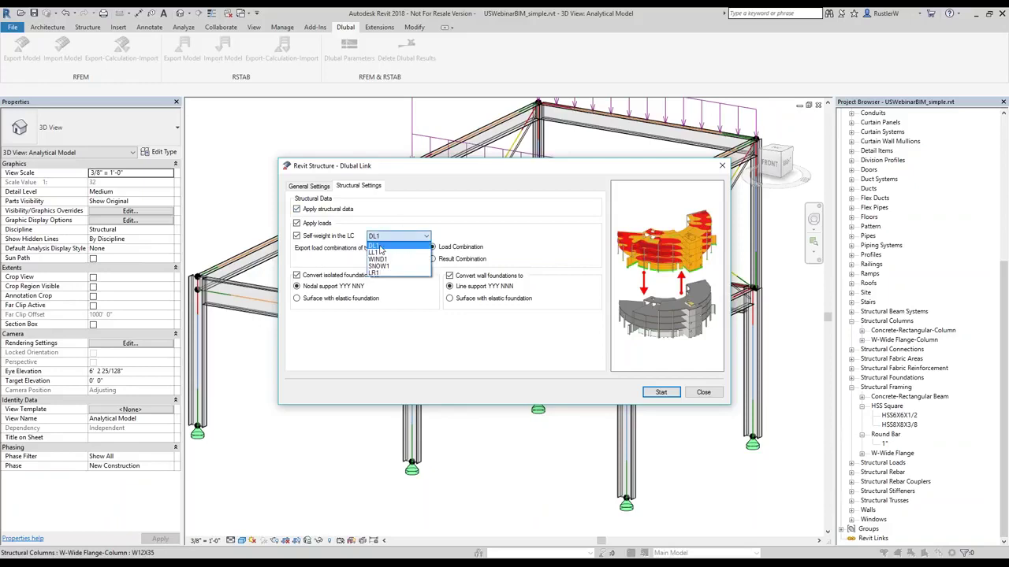
click(358, 286)
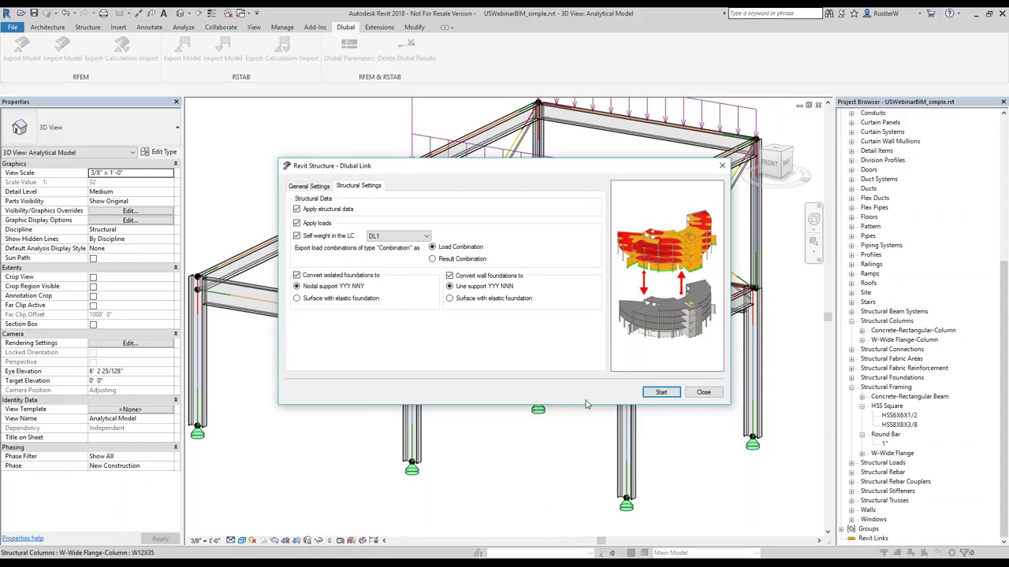
click(662, 393)
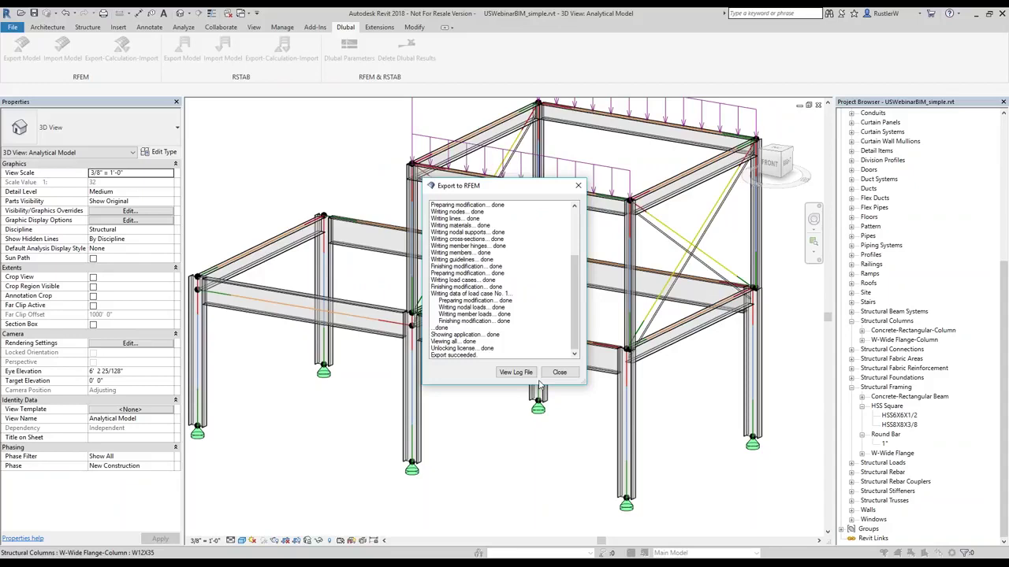
Open the RFEM export log file and review its entries for written nodes, lines, materials, supports, cross-sections and members
click(516, 372)
scroll(392, 241, down, 10)
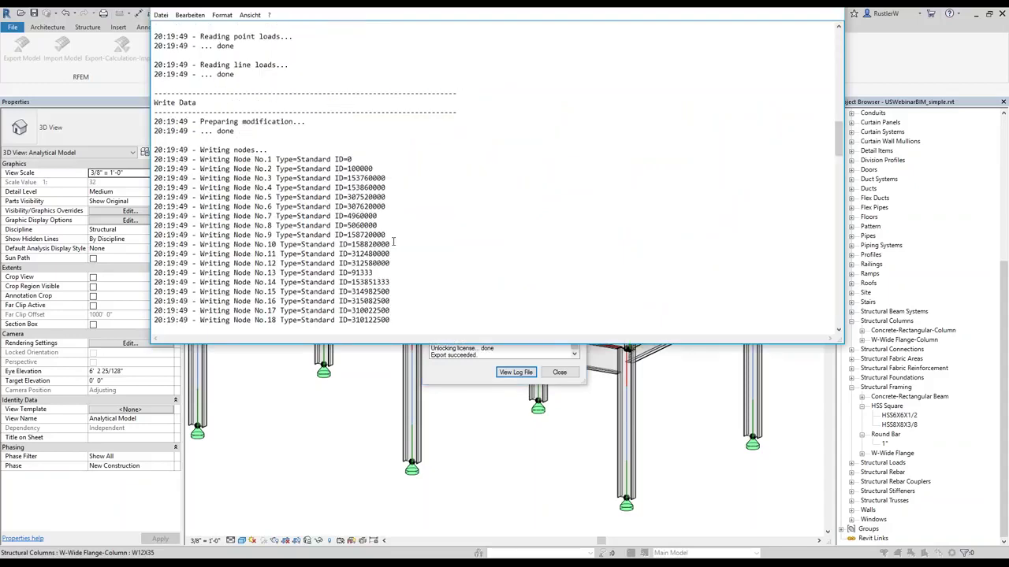
scroll(393, 242, down, 9)
scroll(378, 241, down, 7)
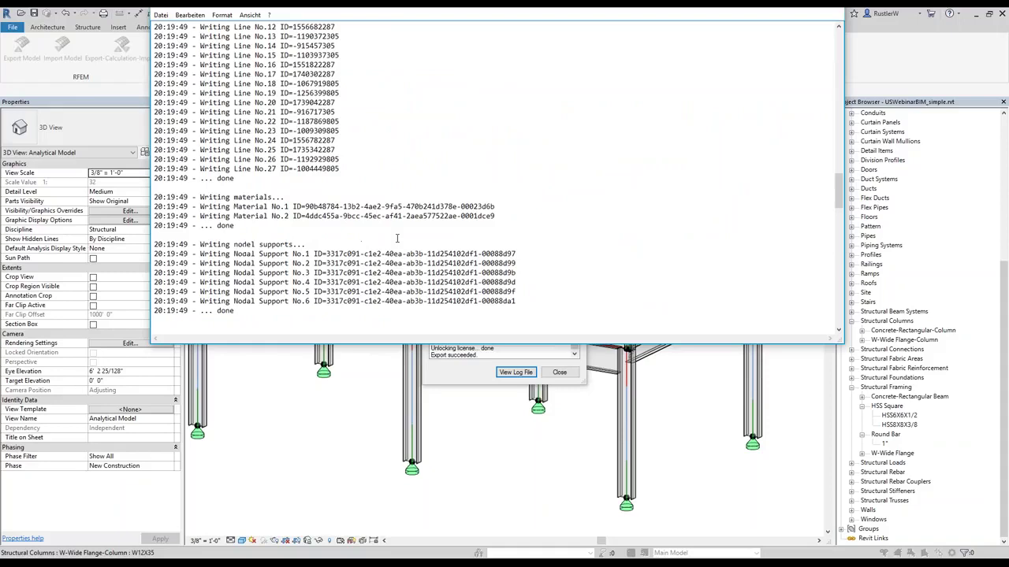
scroll(397, 238, down, 5)
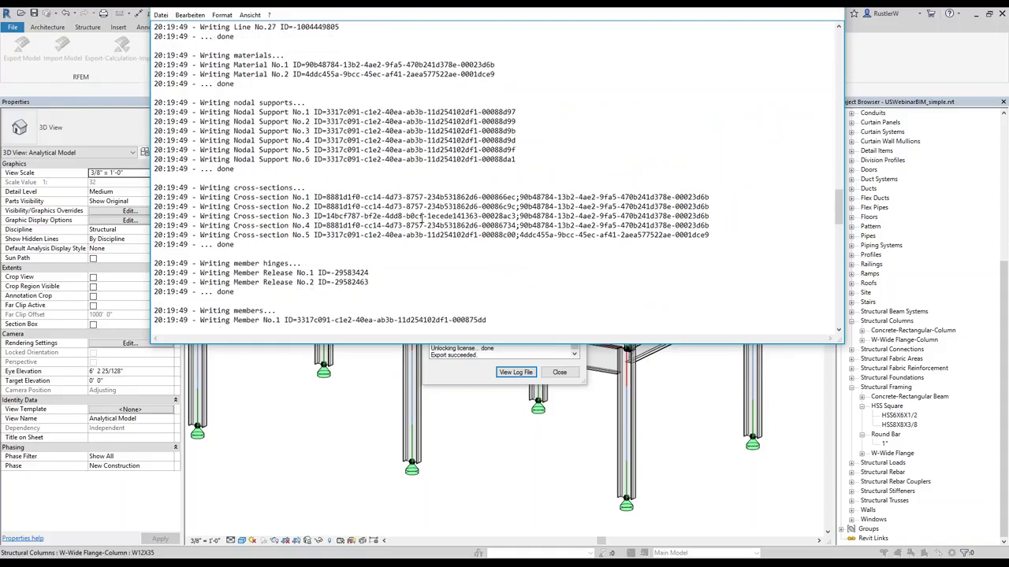
scroll(423, 219, down, 18)
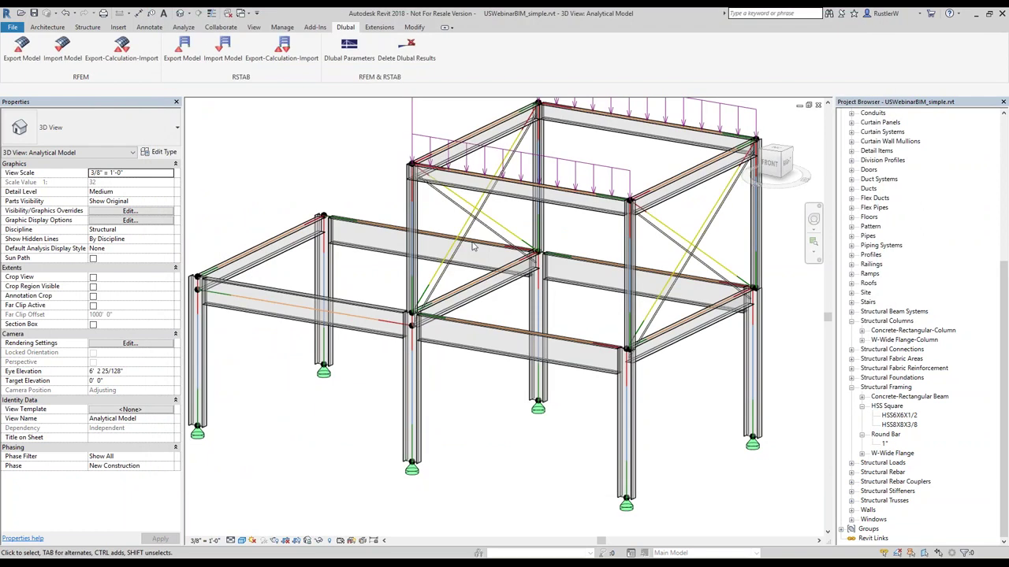
Switch to RFEM and take a closer look at the exported steel frame model
key(alt+Tab)
click(893, 98)
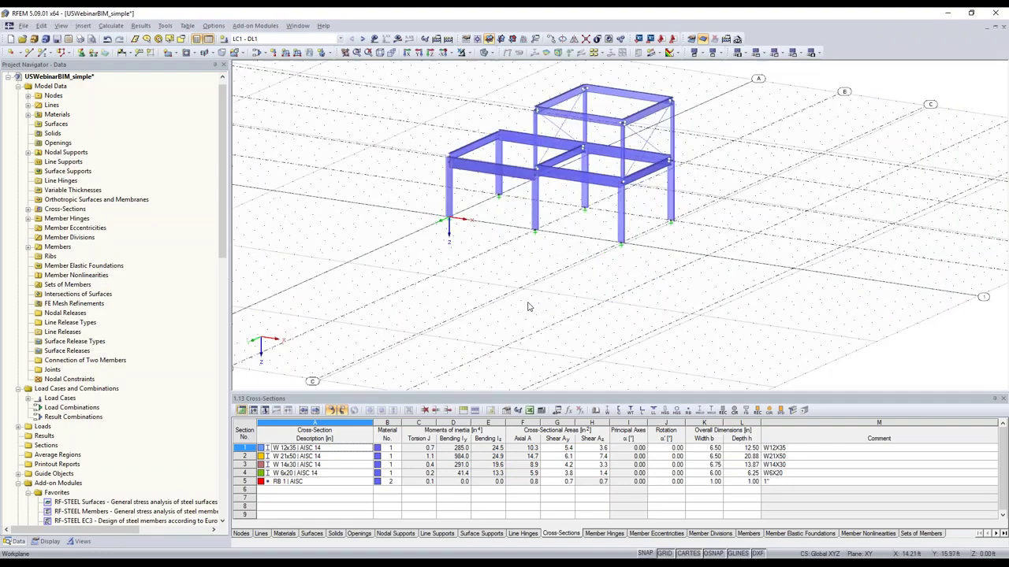
scroll(529, 305, up, 3)
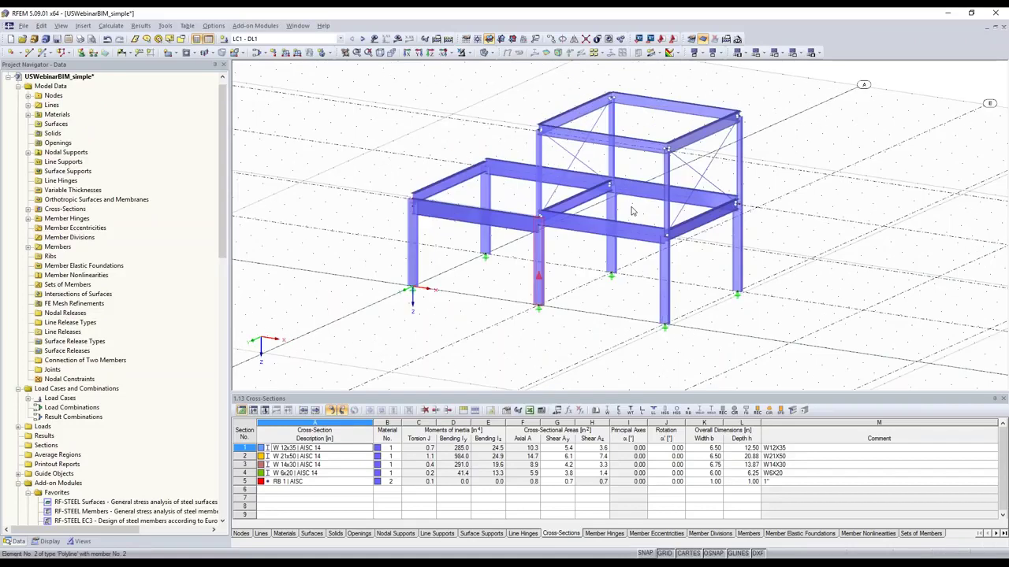
middle_drag(633, 211, 604, 233)
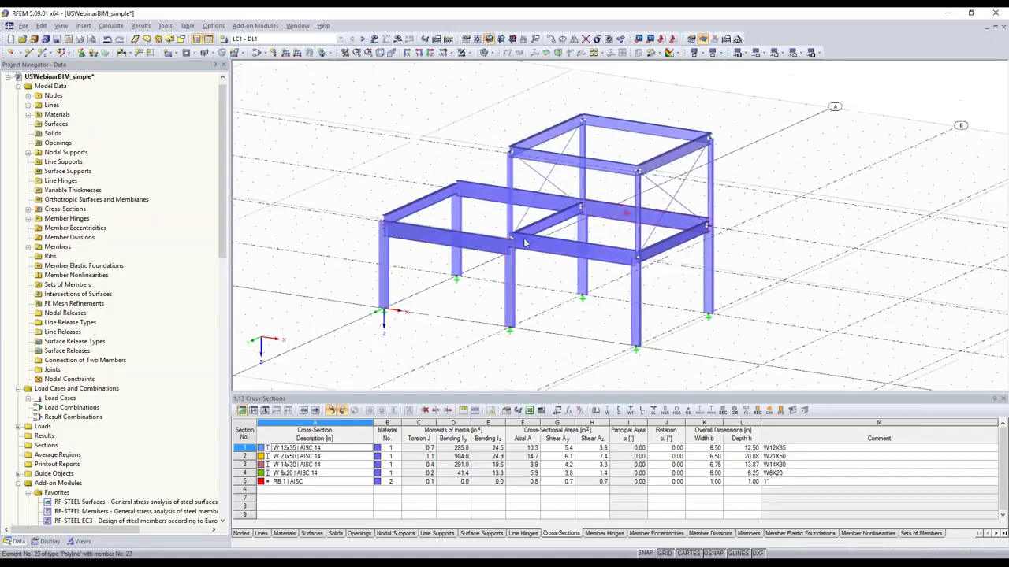
scroll(463, 250, up, 1)
Compare the W 21x50 and RB 1 cross-section descriptions with their Revit names in the comments, and see which members use them
click(459, 240)
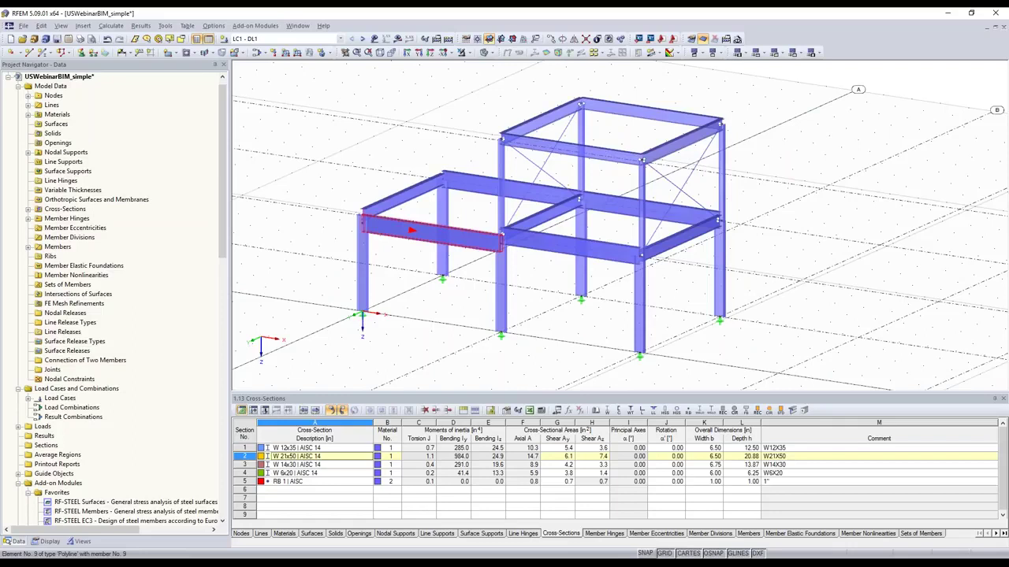
click(331, 456)
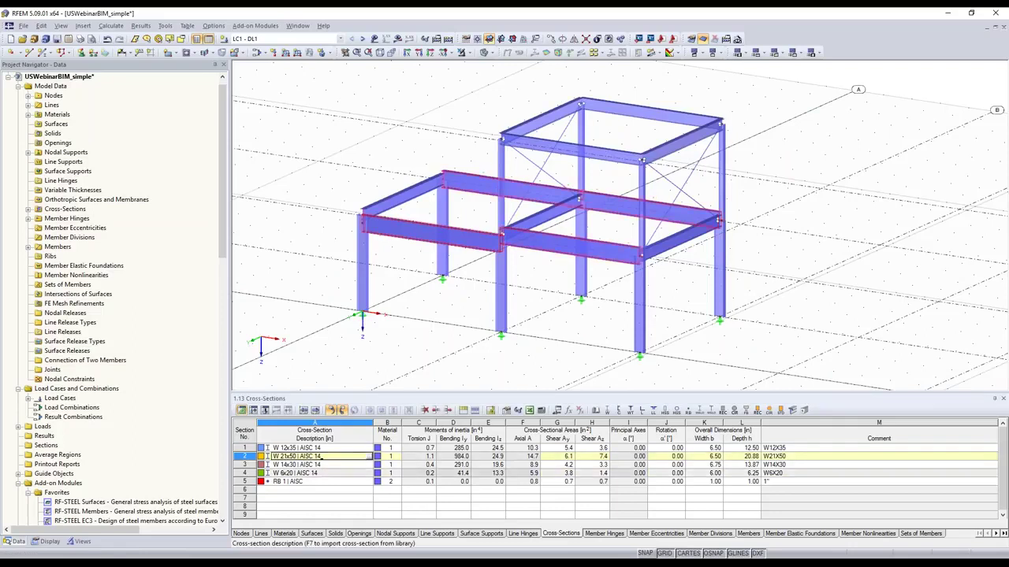
click(788, 457)
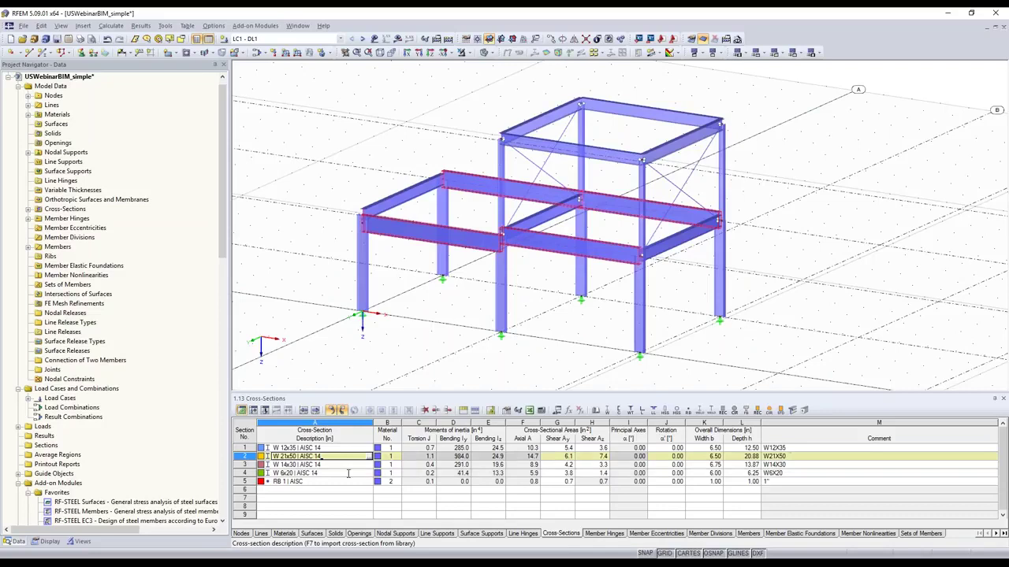
click(319, 457)
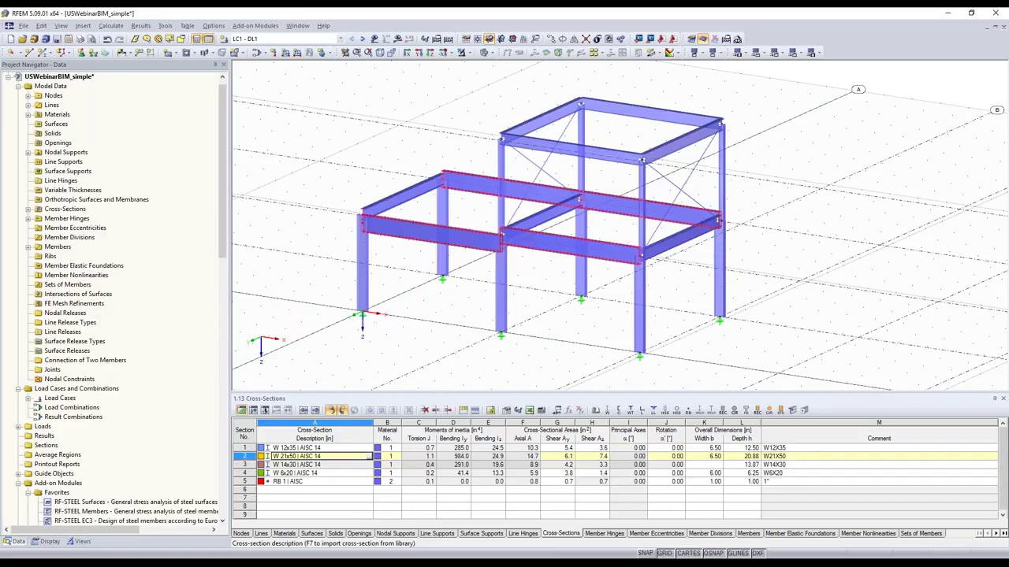
click(775, 481)
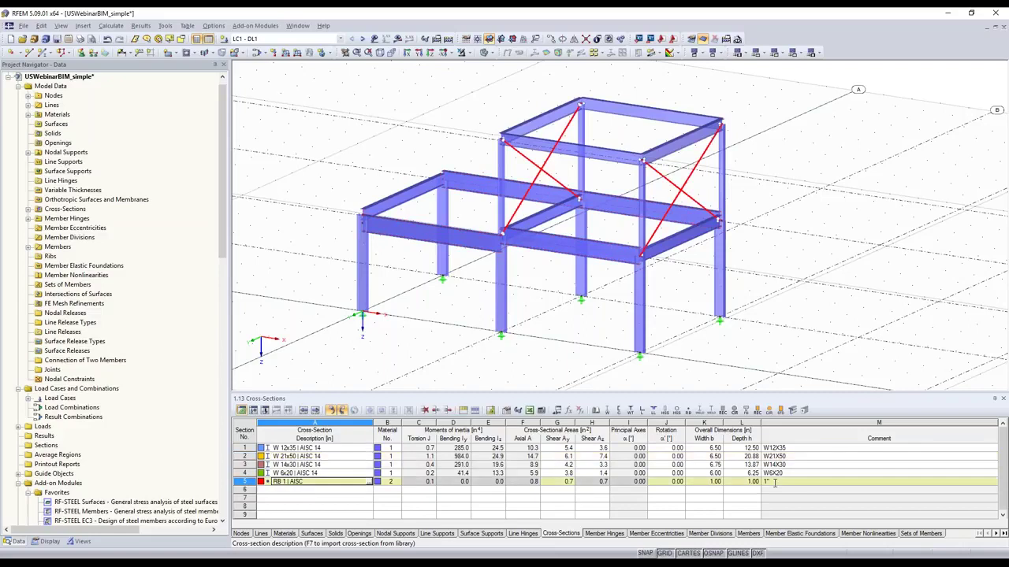
click(775, 482)
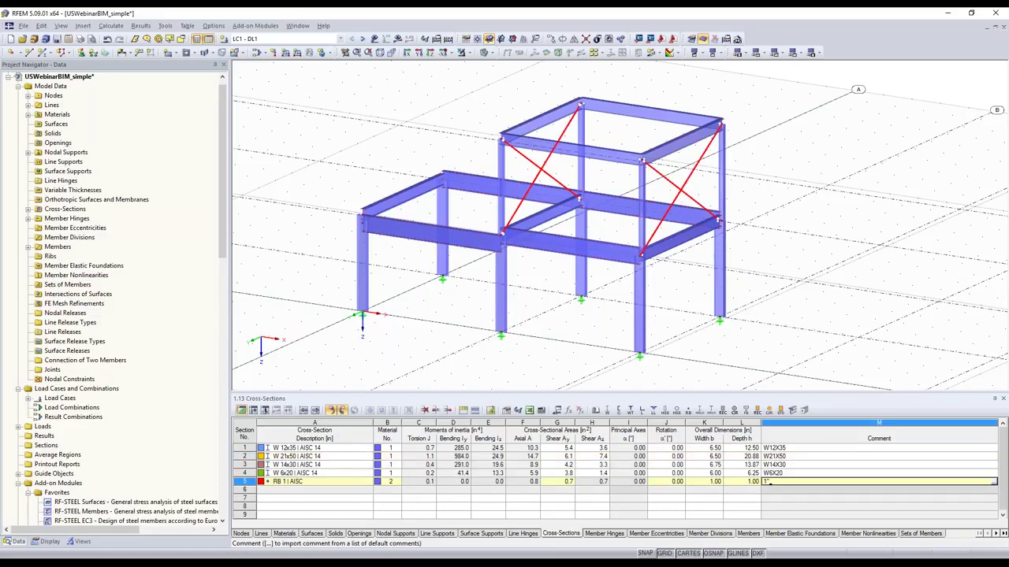
click(346, 481)
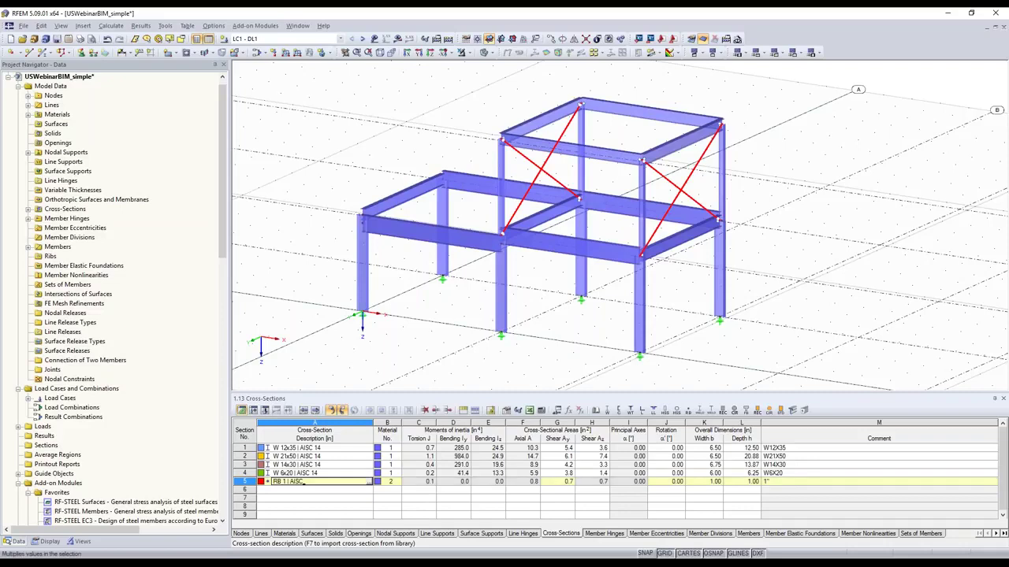
Review the materials table, comparing the Steel A992 and Steel A36 descriptions with their Revit comments and checking which members use A36
click(284, 534)
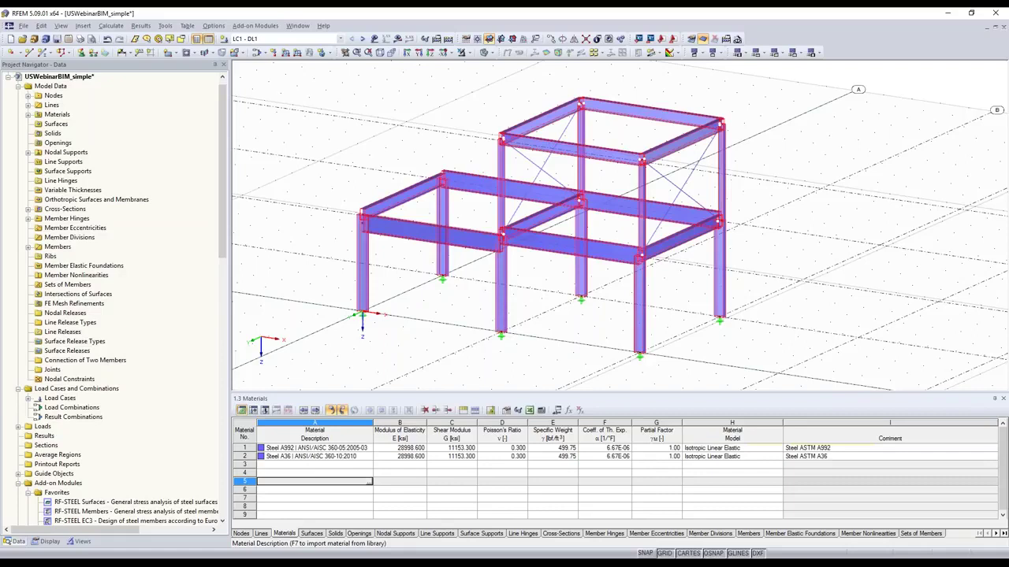
click(809, 448)
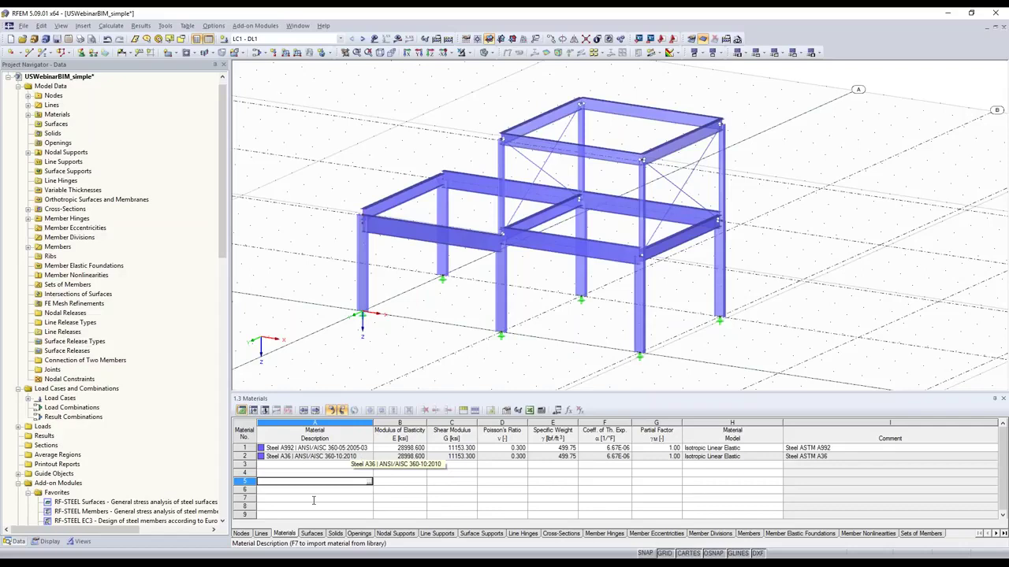
click(357, 457)
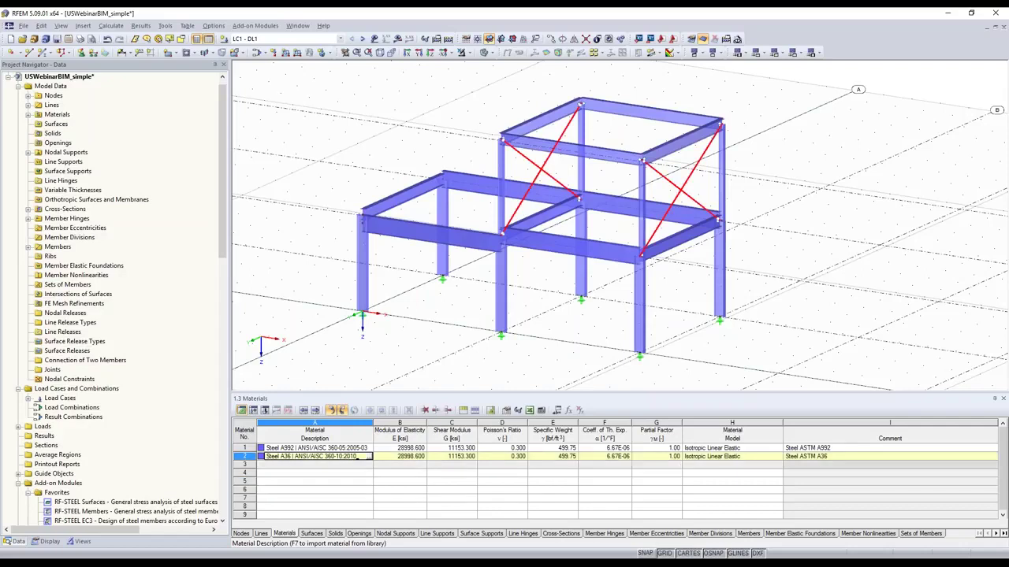
click(402, 481)
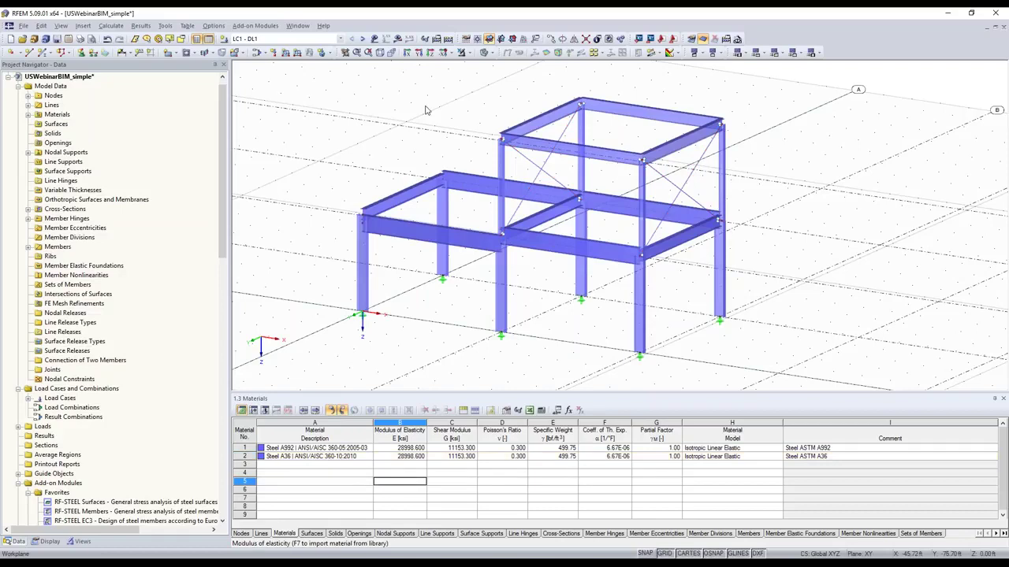
Show the loads of load case LC1 - DL1 on the frame and switch the model display to wireframe
click(374, 38)
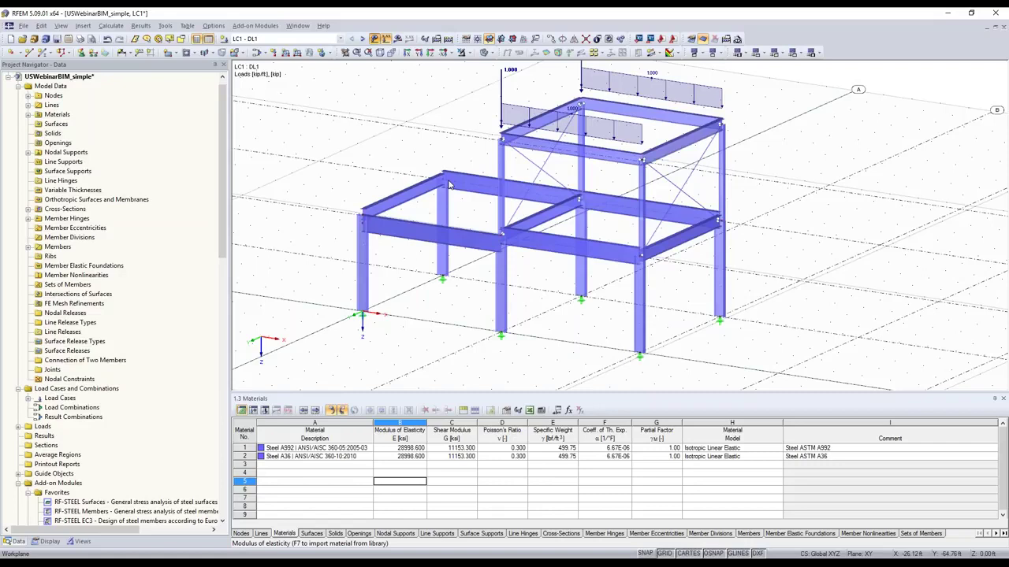
middle_drag(608, 162, 601, 227)
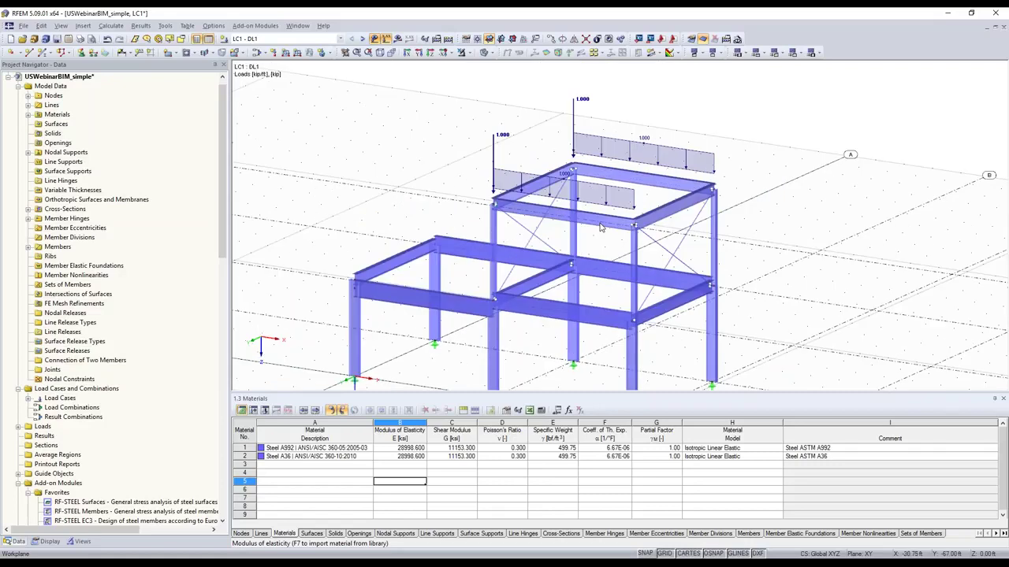
scroll(601, 227, up, 2)
scroll(642, 230, up, 4)
click(482, 53)
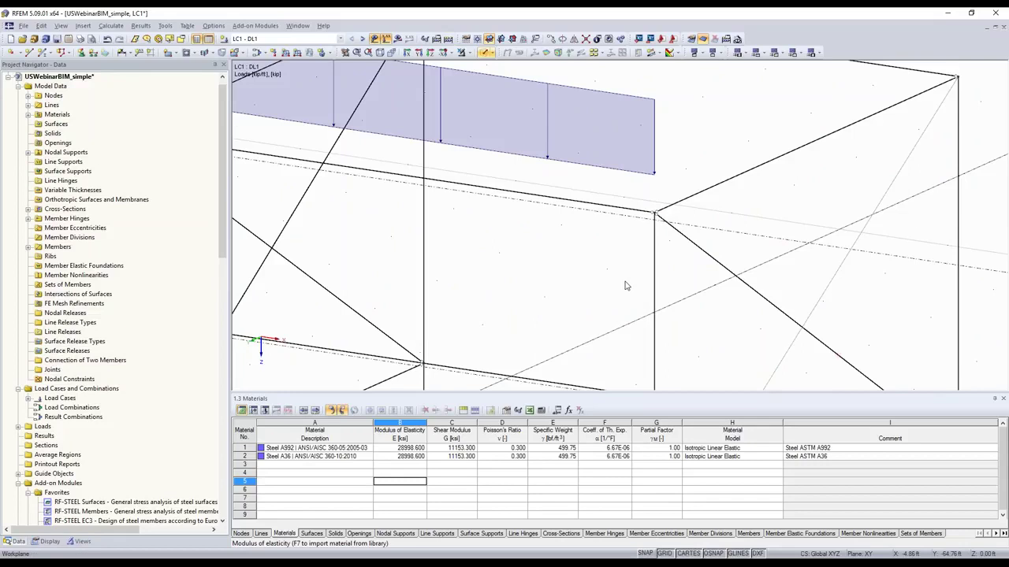
Check the member type and hinges of the two crossing RB 1 braces in the upper bay, closing each member's properties
scroll(627, 285, down, 2)
scroll(509, 349, down, 1)
middle_drag(508, 349, 486, 171)
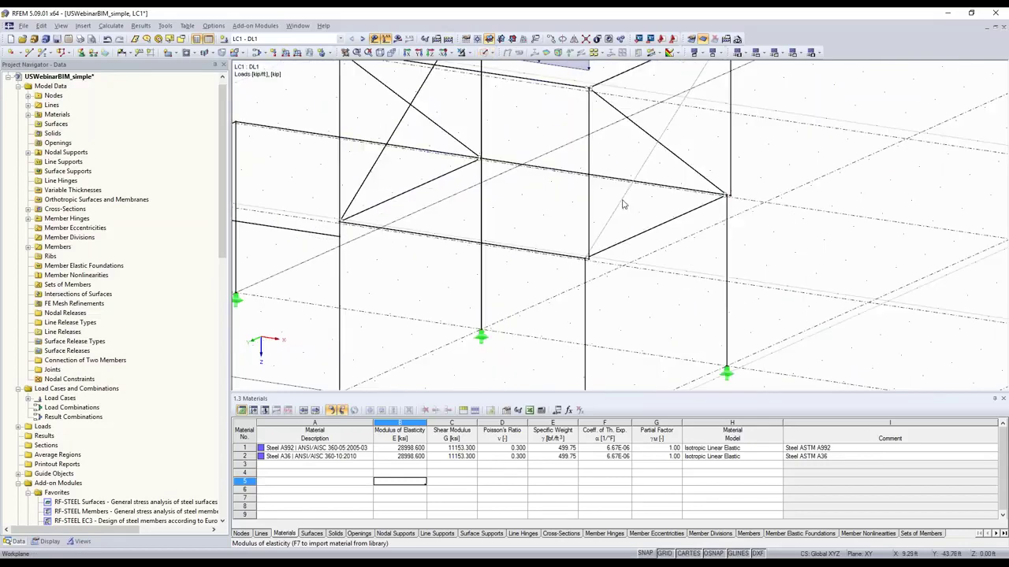
double_click(622, 204)
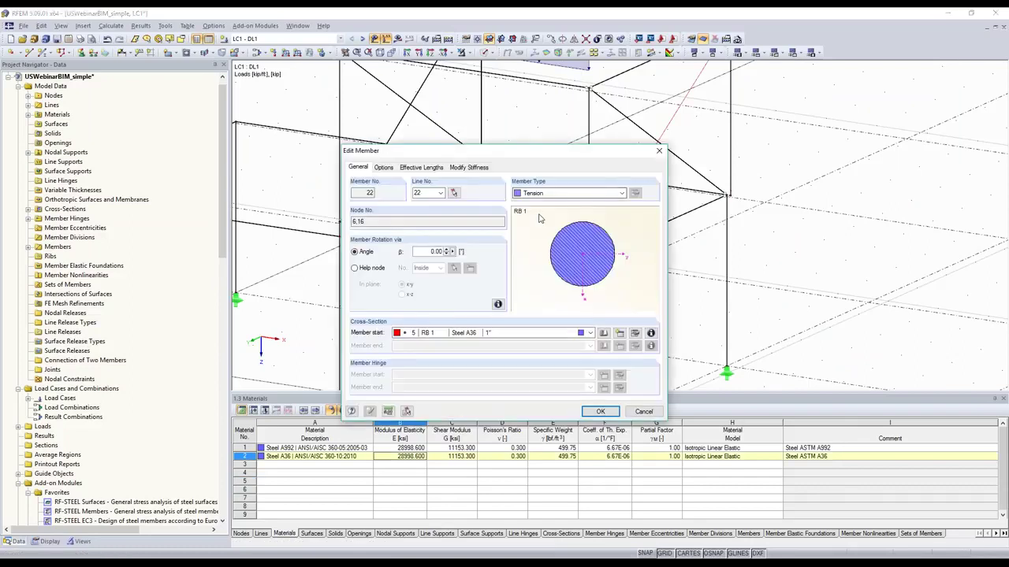
click(606, 417)
click(679, 161)
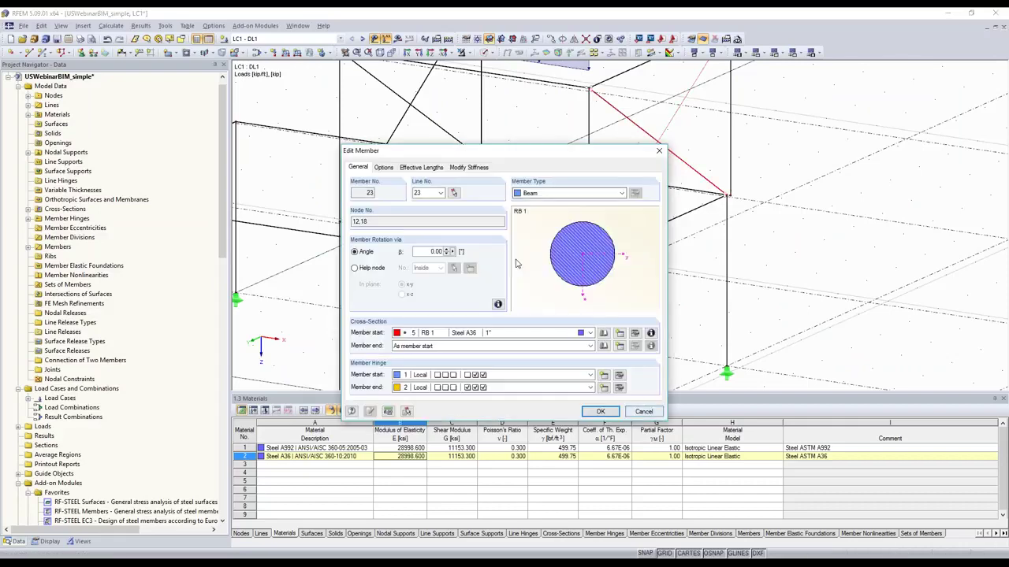
key(Escape)
Calculate load case LC1 and display its My member moment diagrams, toggling the support reactions as well
scroll(520, 261, down, 2)
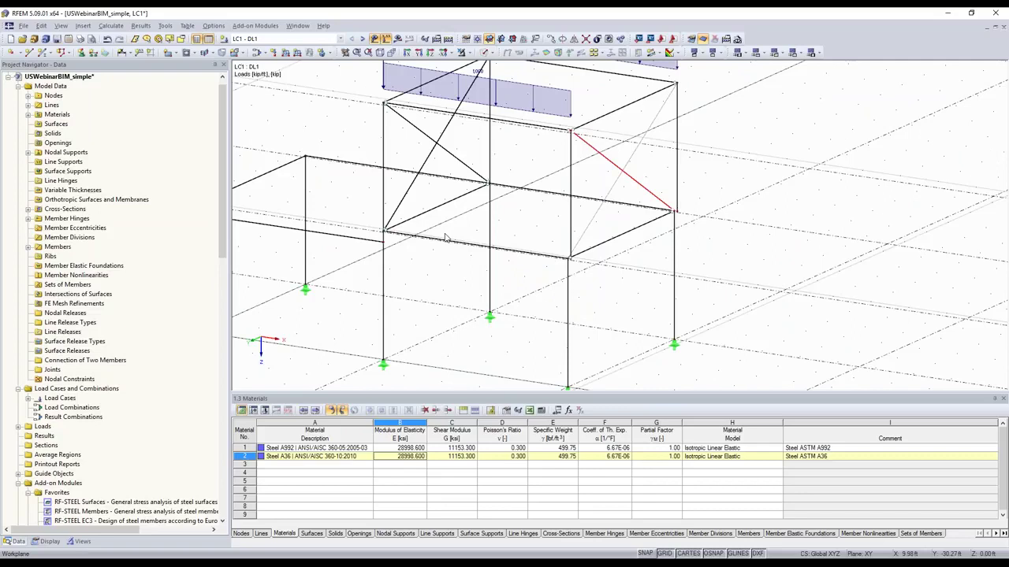
scroll(520, 261, down, 4)
click(398, 39)
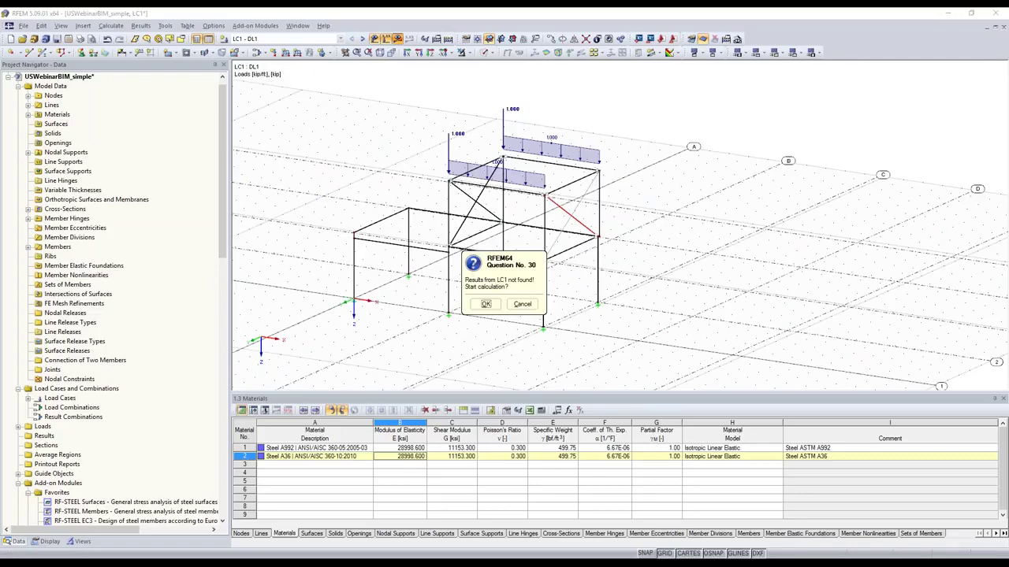
key(Return)
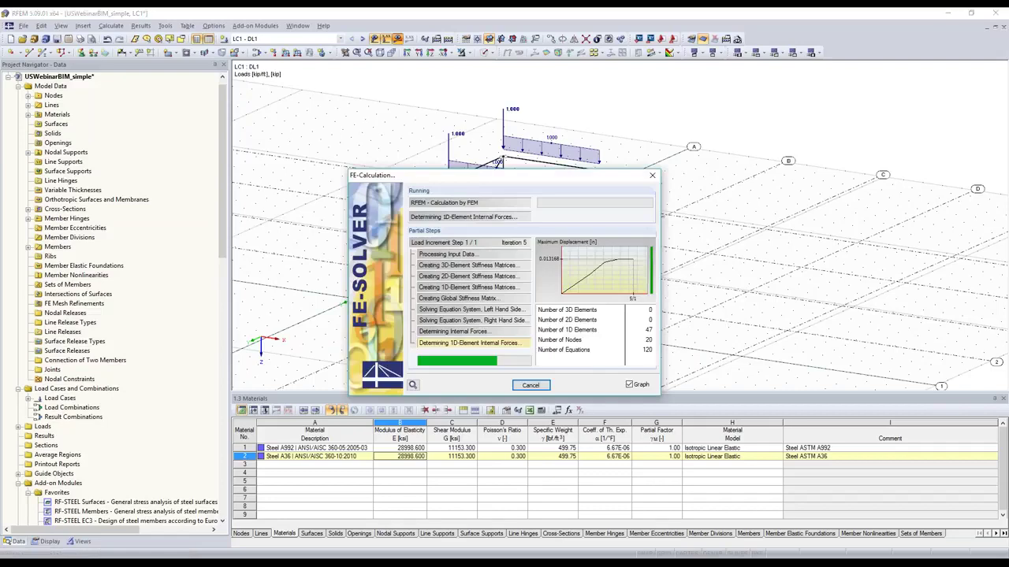
click(535, 53)
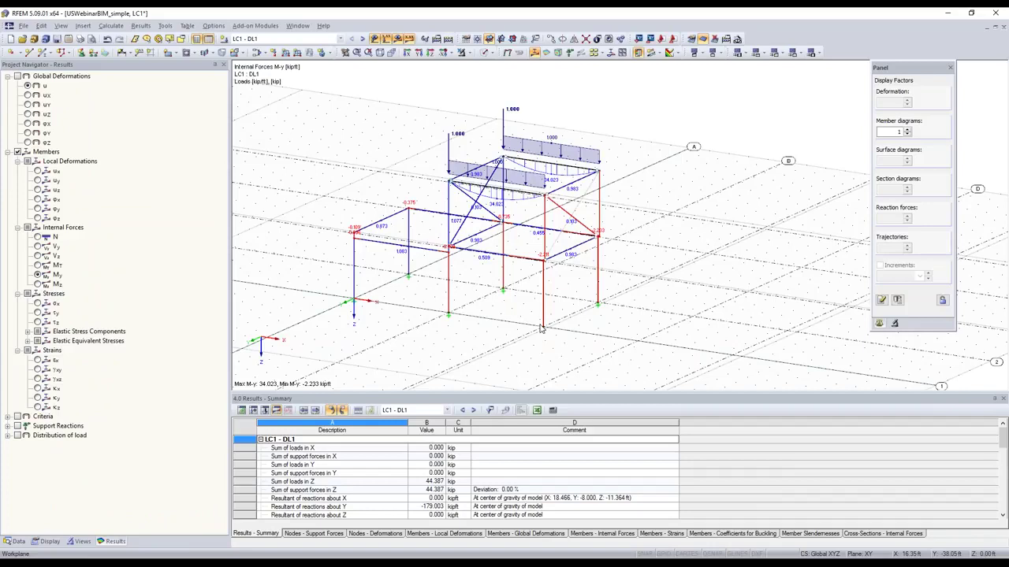
click(569, 53)
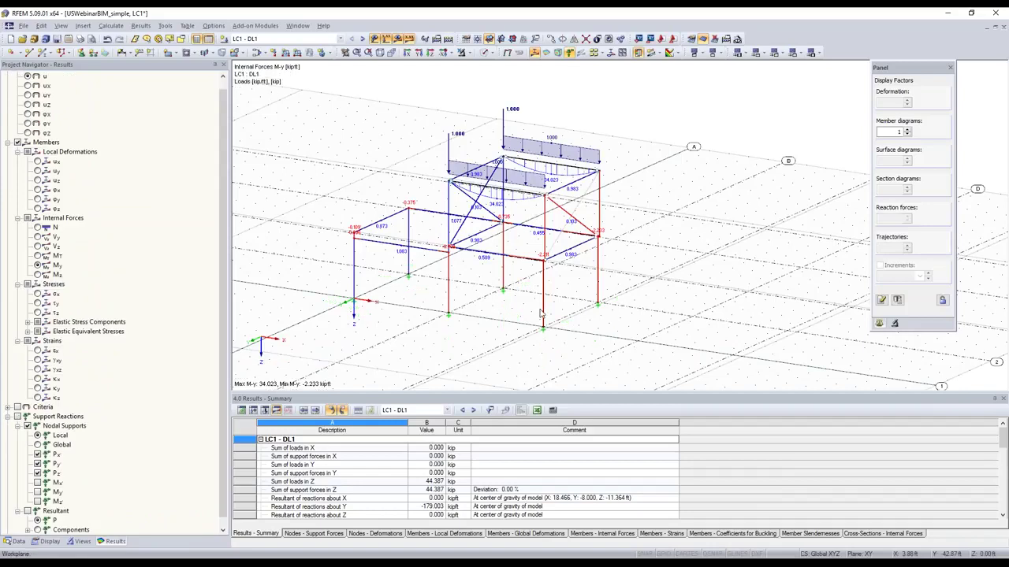
Hide the member result diagrams and examine where the lower W 21x50 beam connects to the W 12x35 column below its top
scroll(540, 314, up, 1)
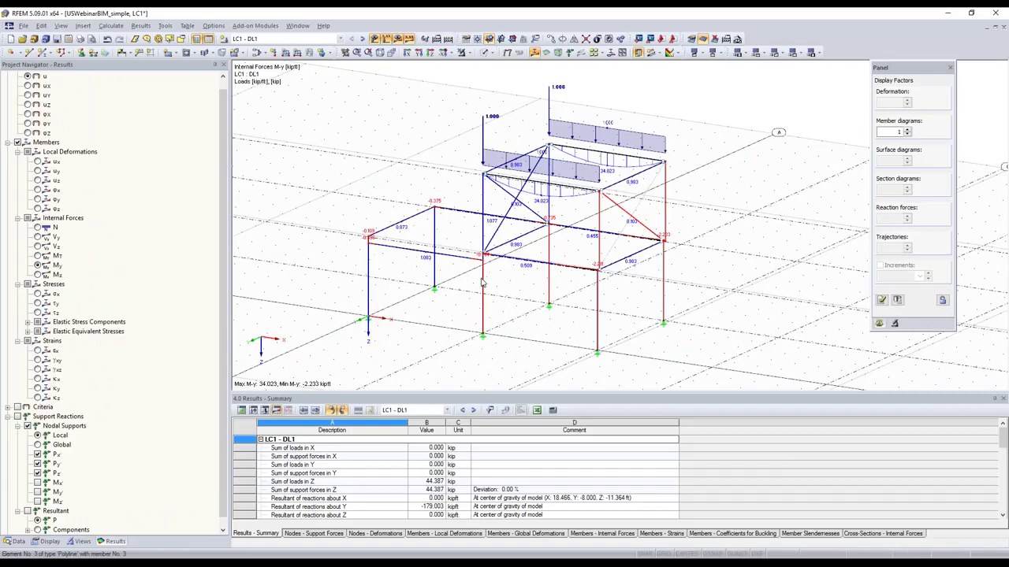
scroll(484, 282, up, 1)
scroll(494, 318, up, 1)
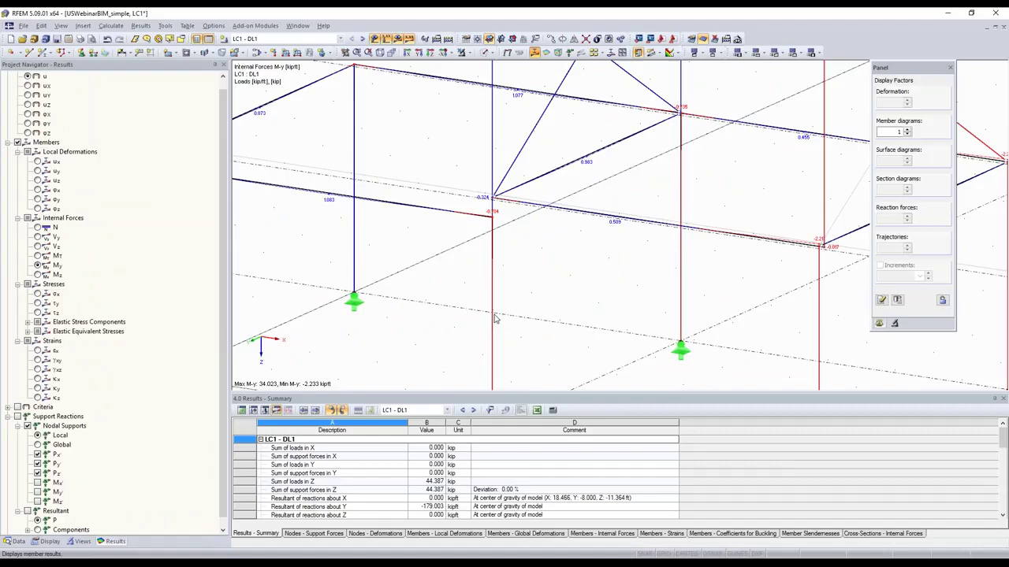
click(534, 52)
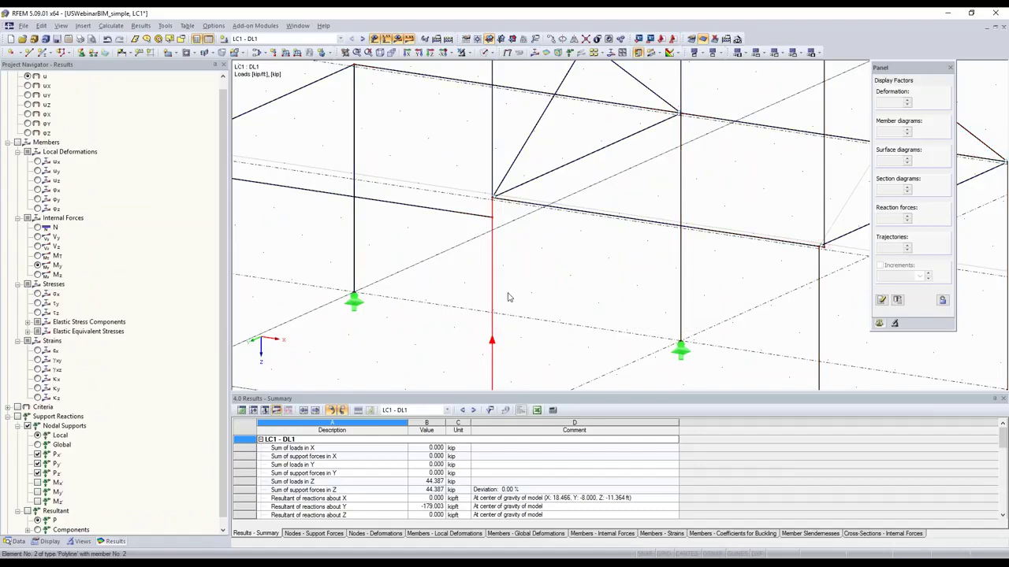
scroll(497, 252, down, 1)
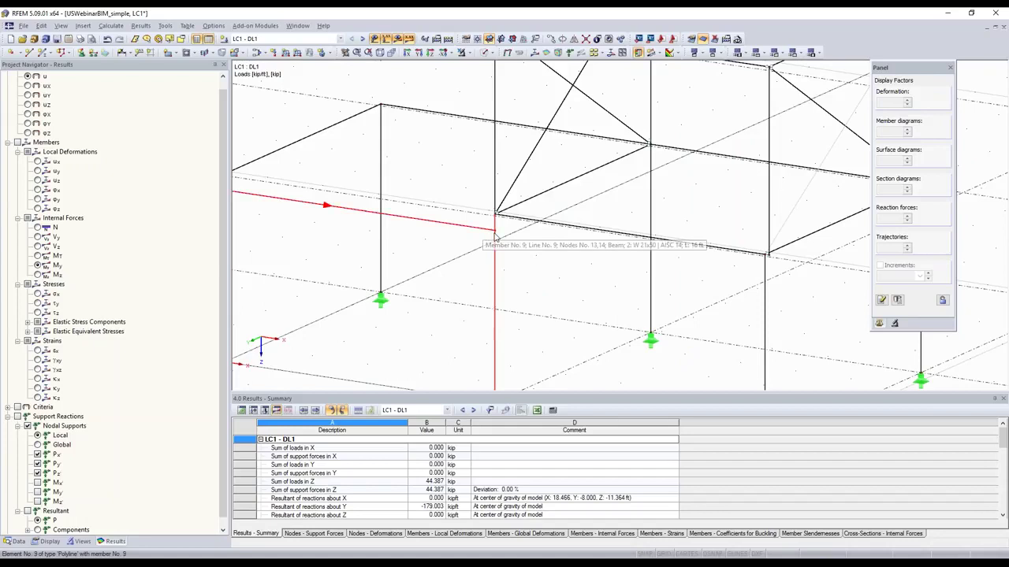
scroll(495, 234, up, 1)
scroll(497, 235, up, 1)
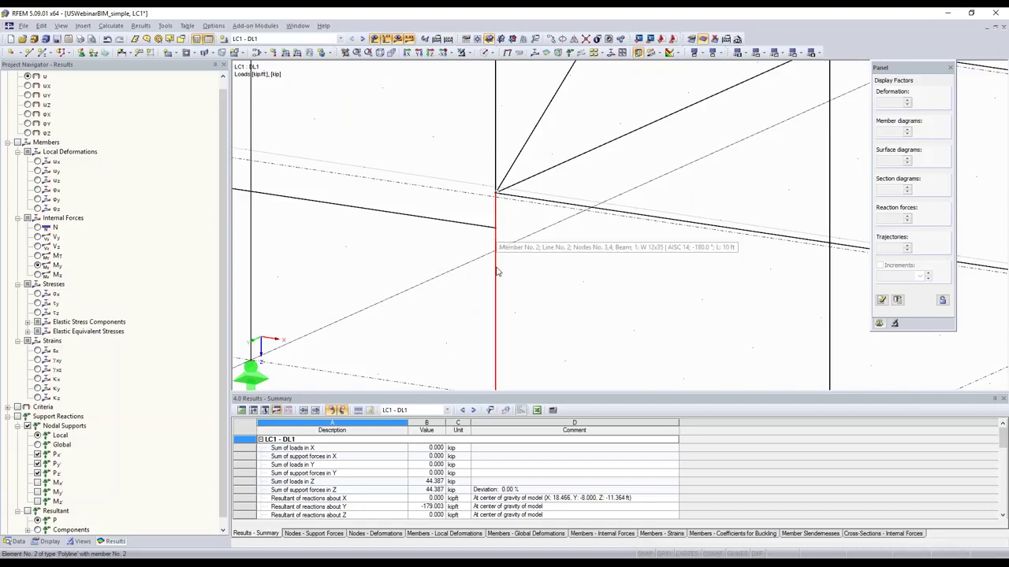
scroll(497, 271, down, 3)
scroll(494, 276, down, 1)
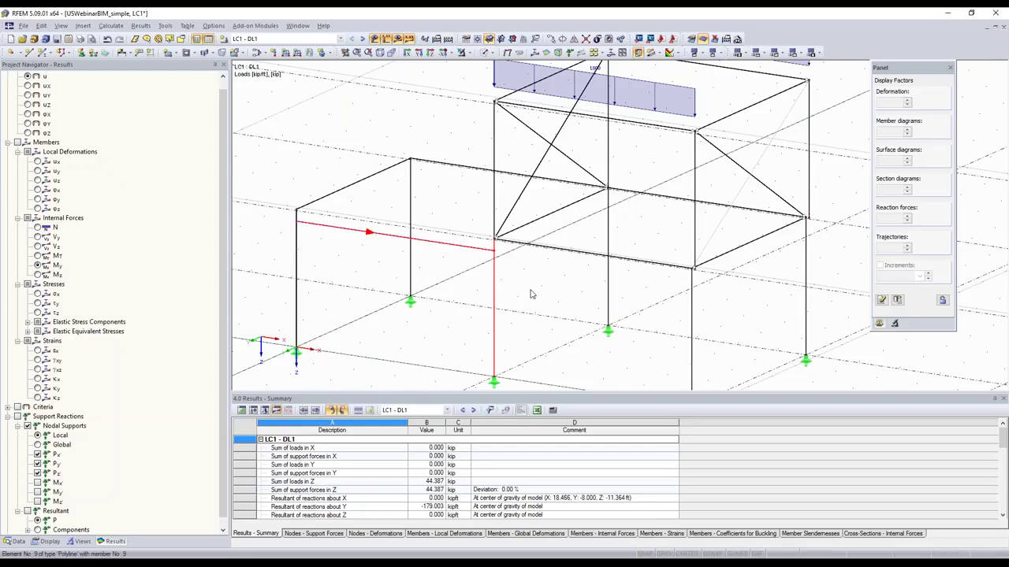
Check the member type of the short dashed link between the lower column's top and the offset upper column, closing its properties
scroll(512, 291, up, 2)
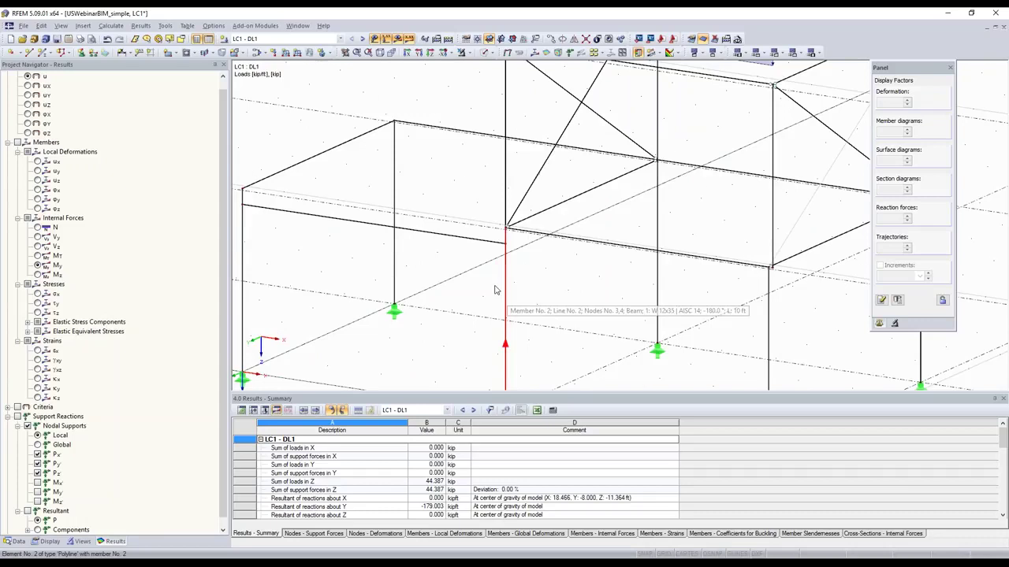
scroll(495, 290, down, 1)
scroll(690, 234, up, 5)
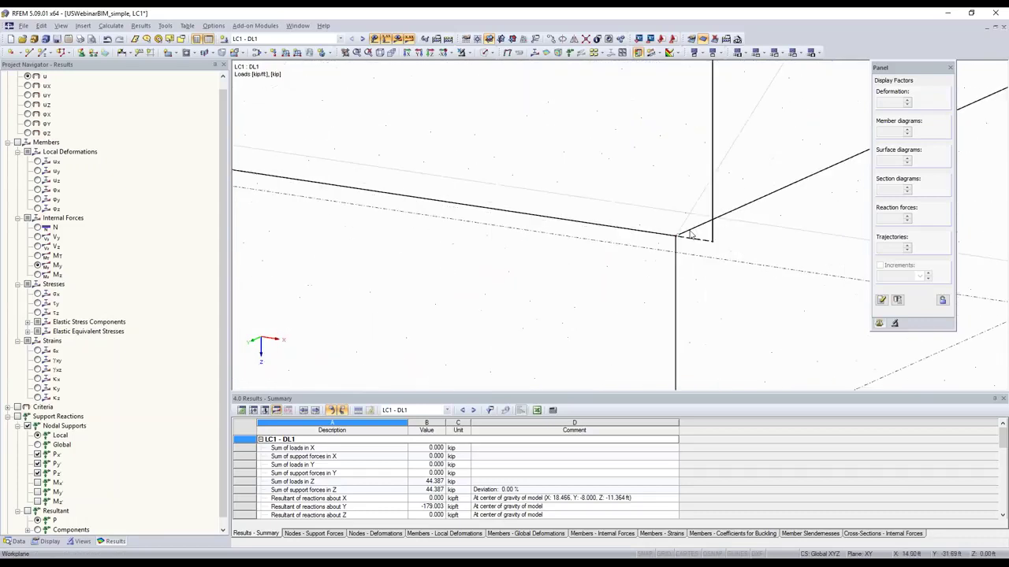
scroll(691, 234, up, 1)
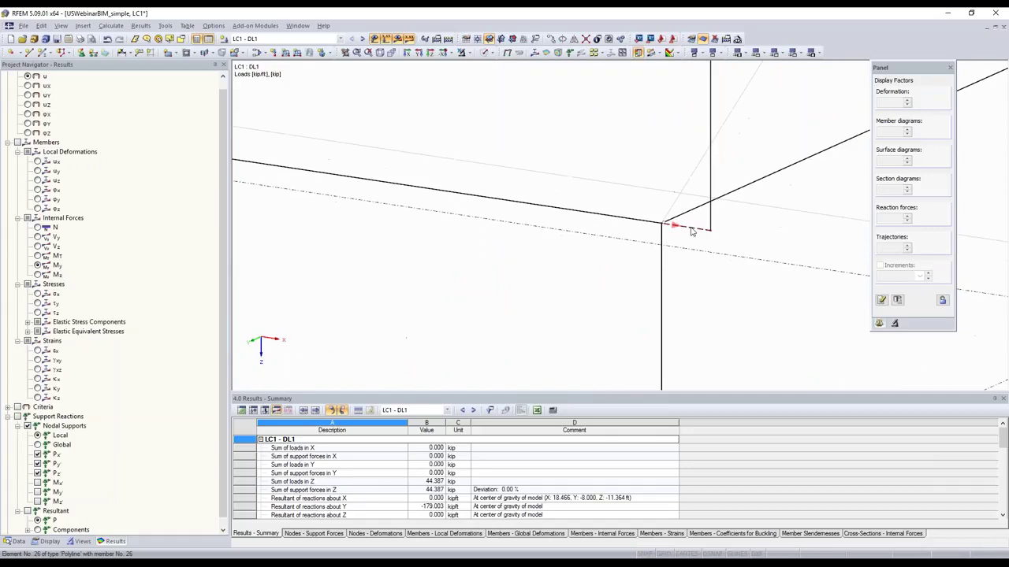
double_click(564, 209)
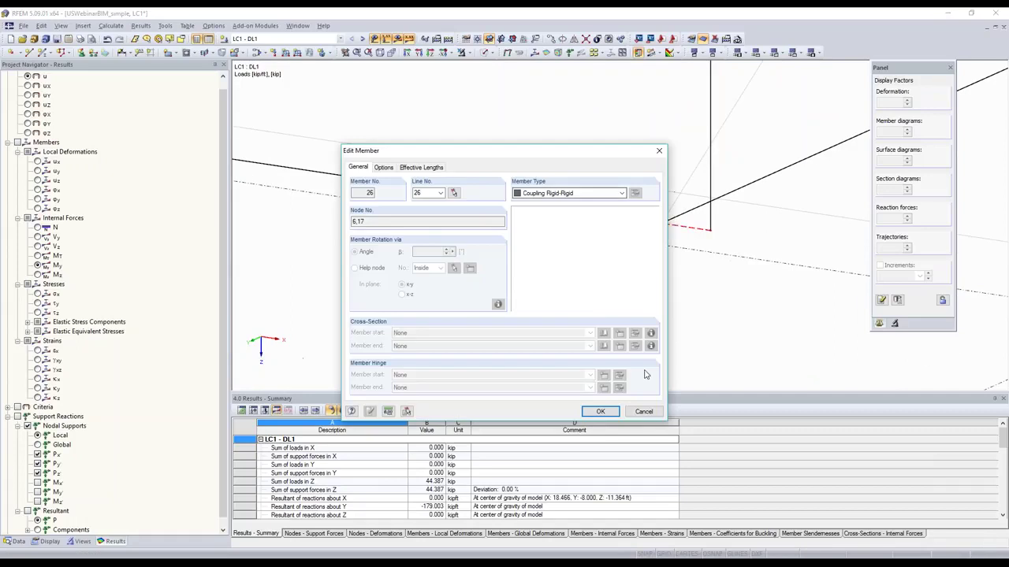
click(644, 411)
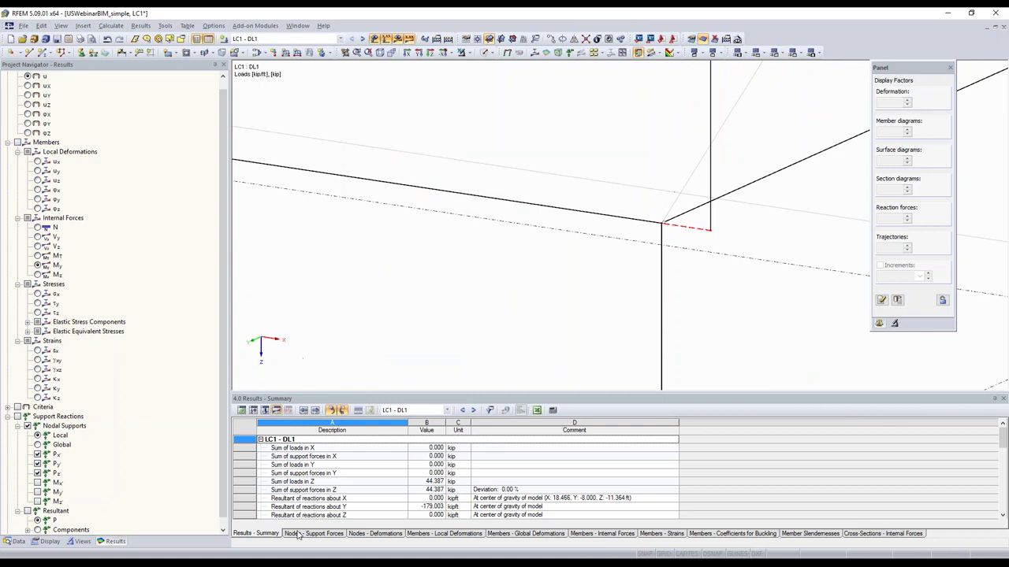
Switch to Revit and display the analytical column properties of the upper W6X20 column at the offset connection
click(297, 562)
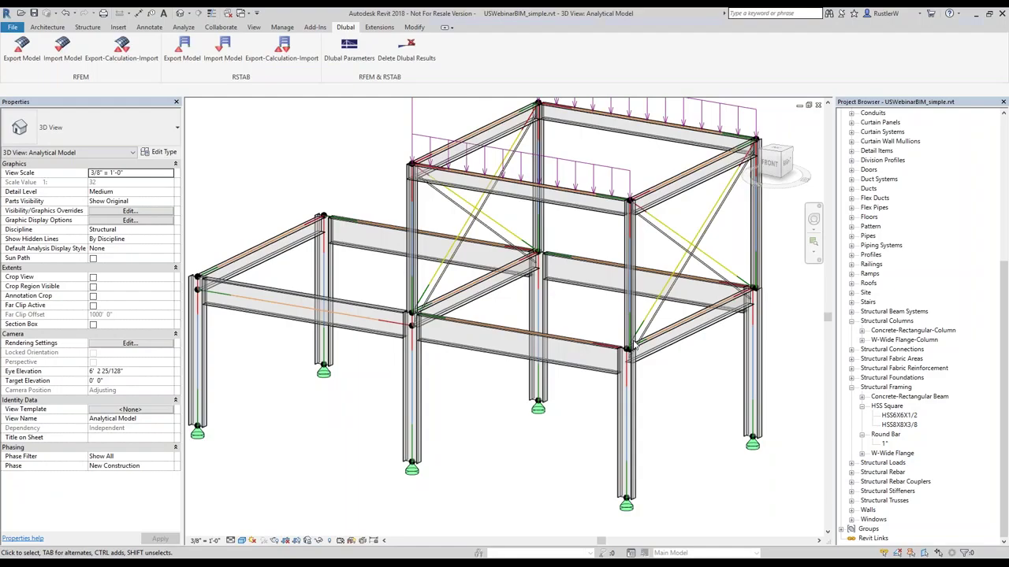
scroll(635, 344, up, 5)
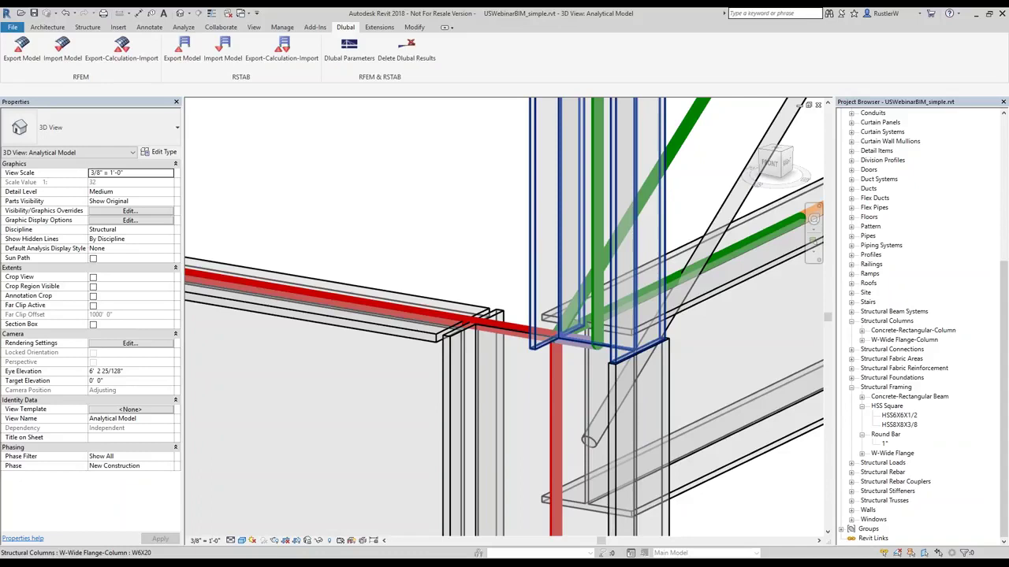
click(560, 276)
click(94, 152)
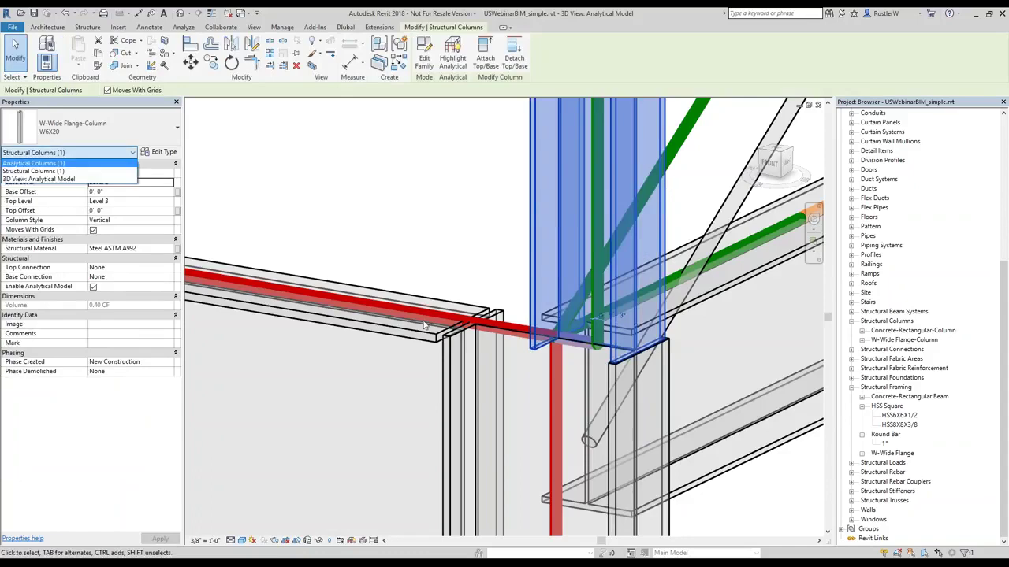
click(33, 163)
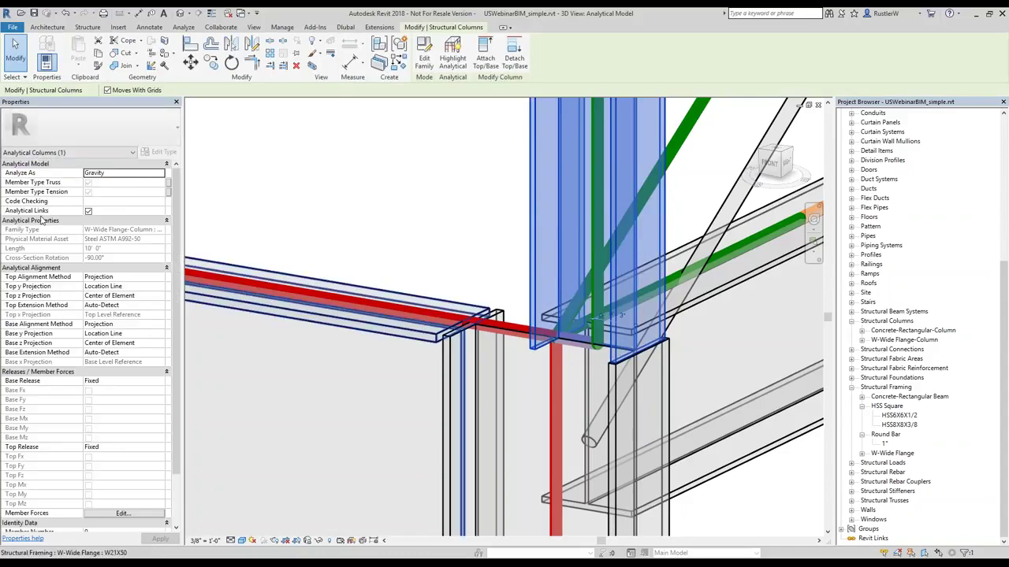
Turn the W6X20 column's Analytical Links off and back on, and deselect the column
click(89, 212)
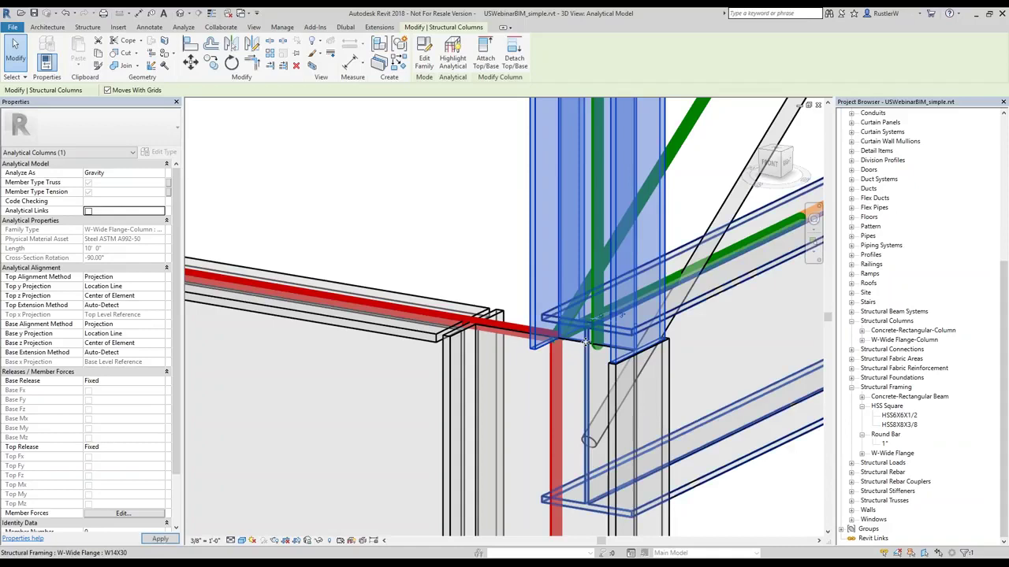
click(88, 212)
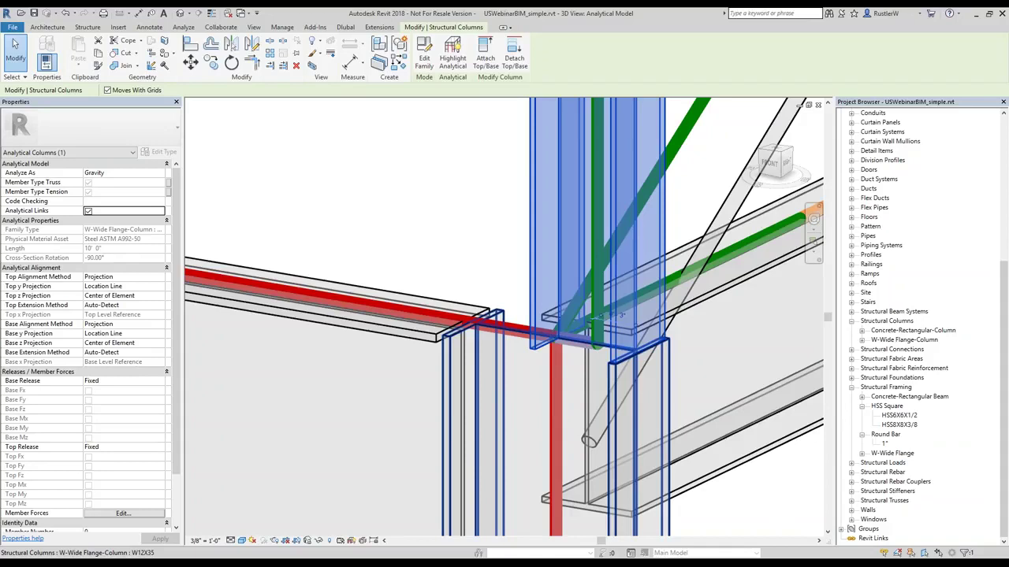
scroll(322, 410, down, 5)
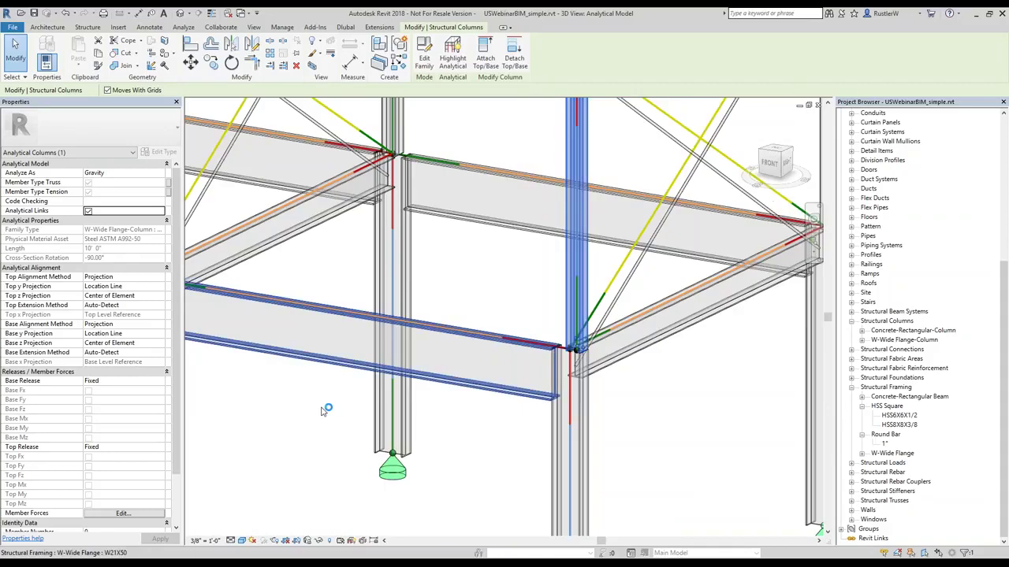
scroll(321, 410, down, 2)
key(Escape)
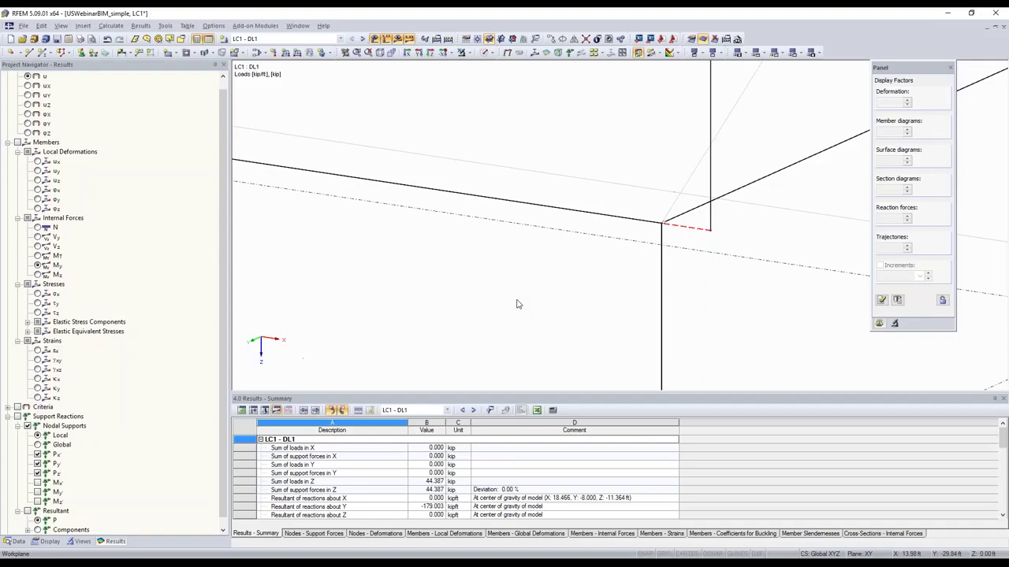
Return to RFEM and toggle the guidelines display around the whole frame
scroll(517, 304, down, 1)
scroll(520, 301, down, 2)
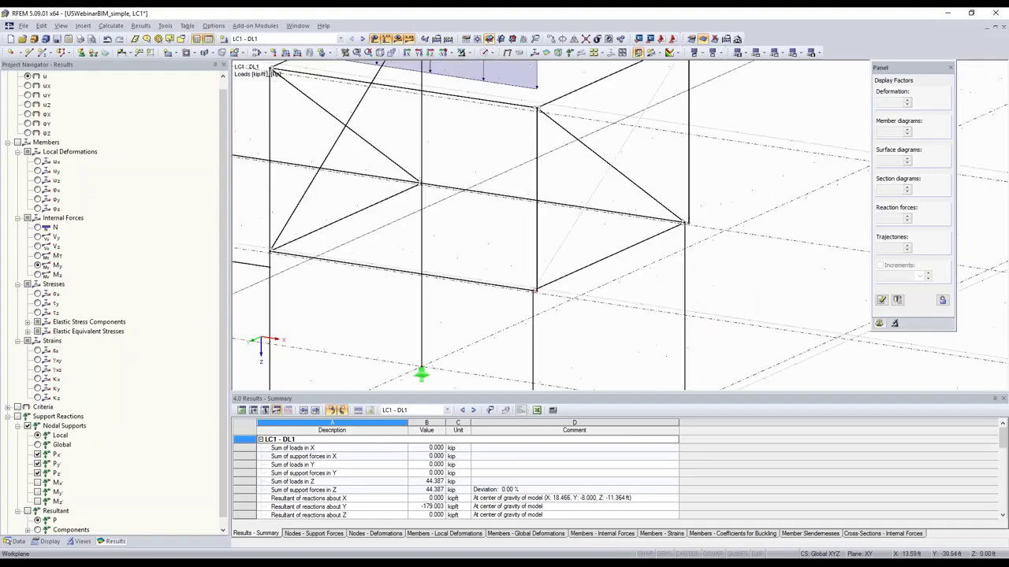
scroll(548, 301, down, 1)
scroll(549, 304, down, 1)
middle_drag(549, 303, 548, 239)
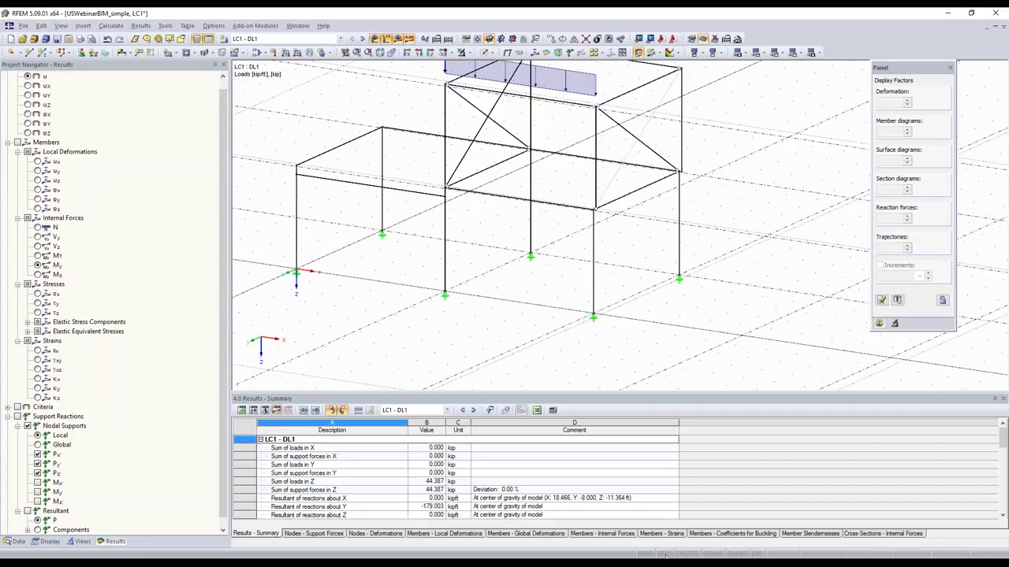
click(734, 555)
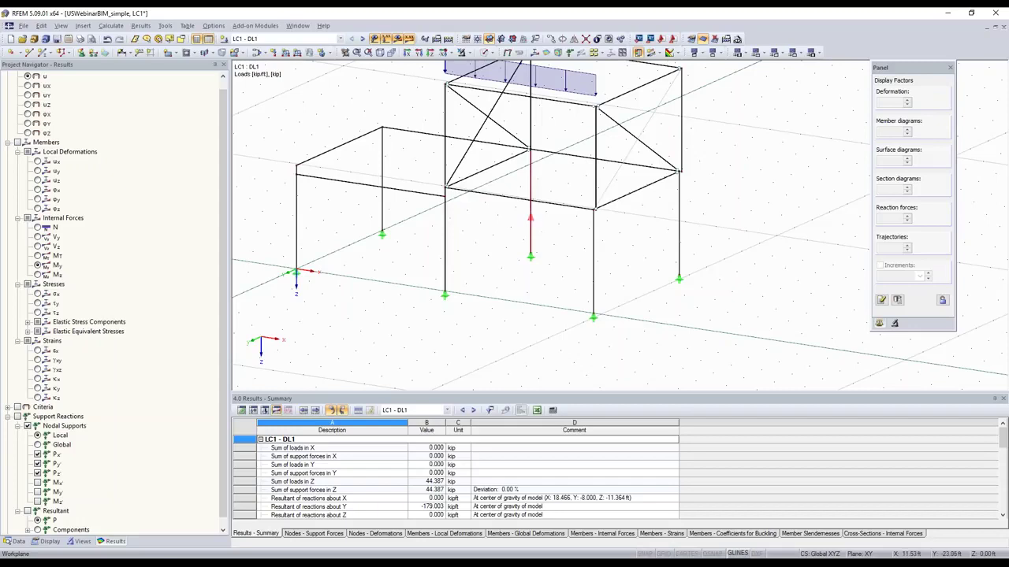
Switch to Revit and copy the W14X30 end girder of the low bay 4' inward, parallel to the original
key(alt+Tab)
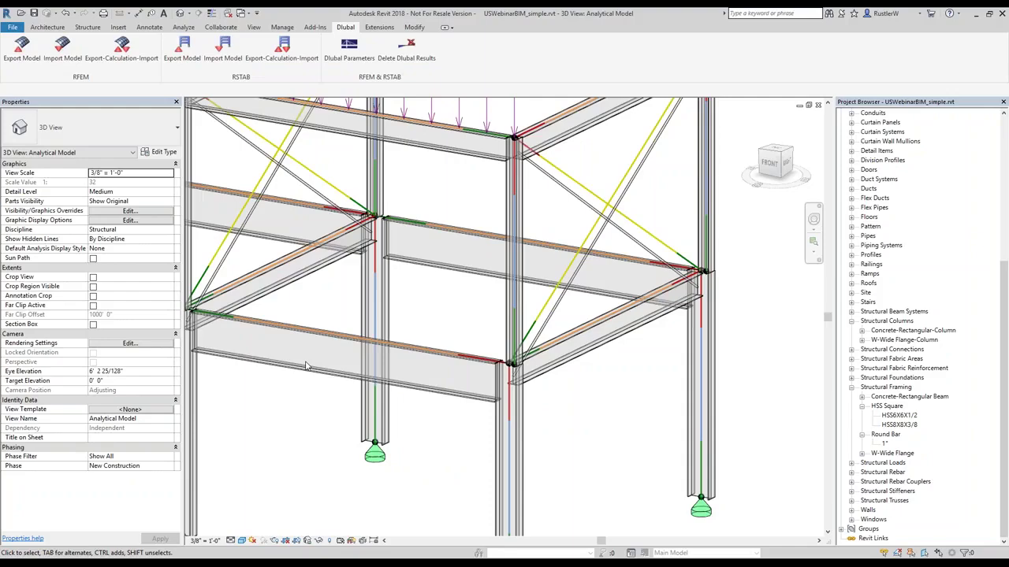
scroll(346, 354, down, 1)
middle_drag(347, 355, 571, 361)
scroll(571, 361, down, 1)
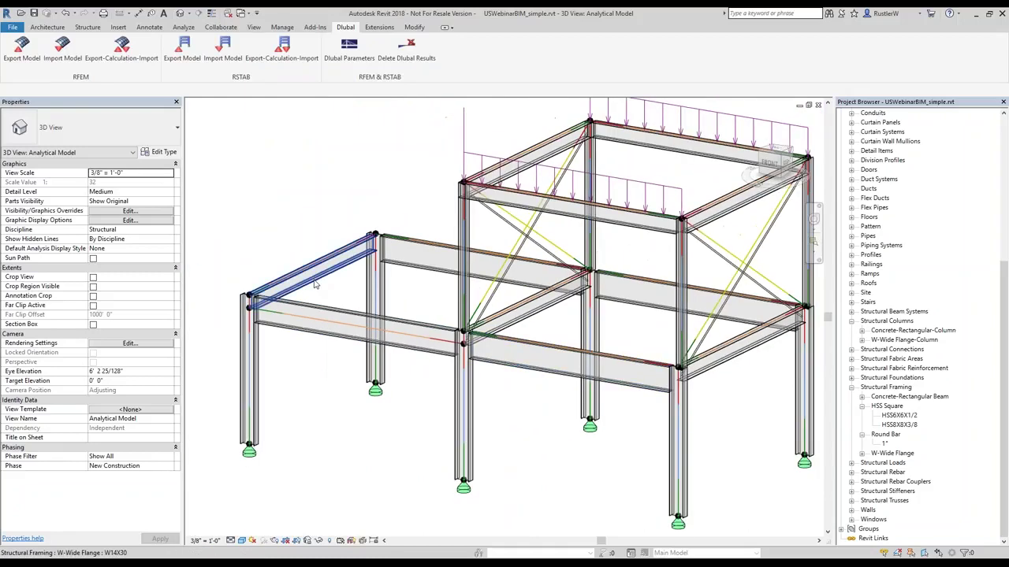
click(314, 281)
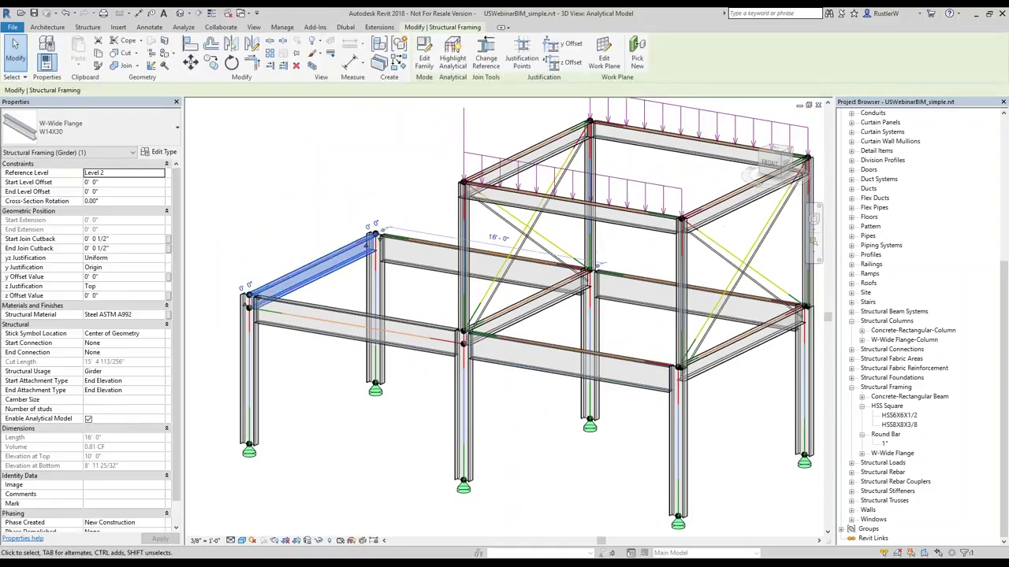
click(211, 65)
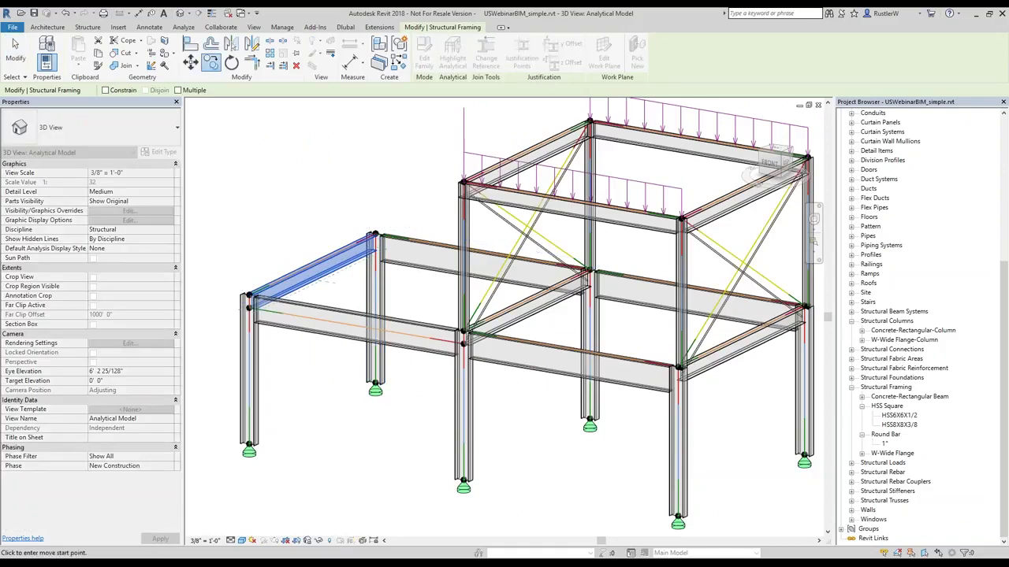
click(277, 301)
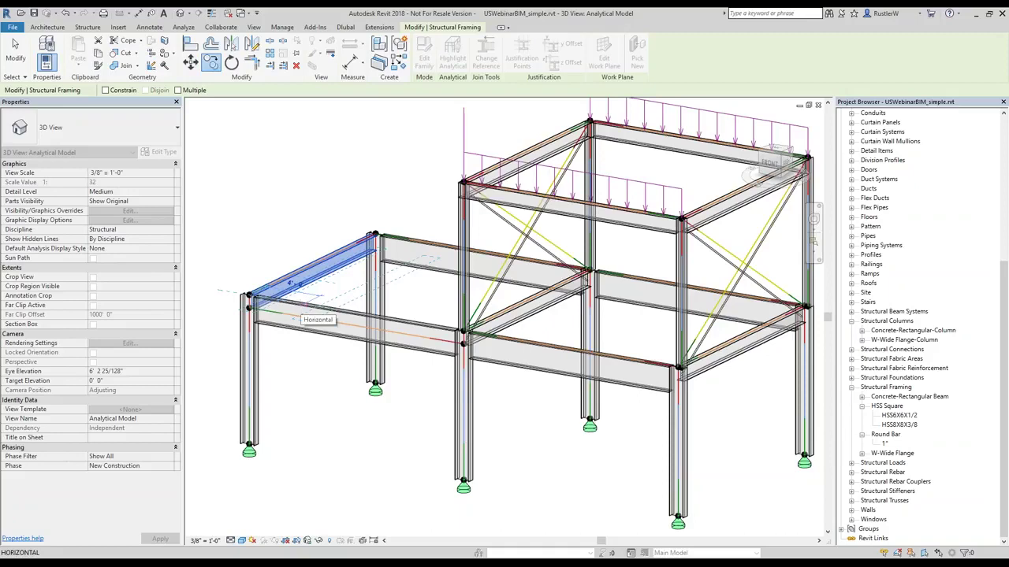
click(290, 282)
right_click(325, 127)
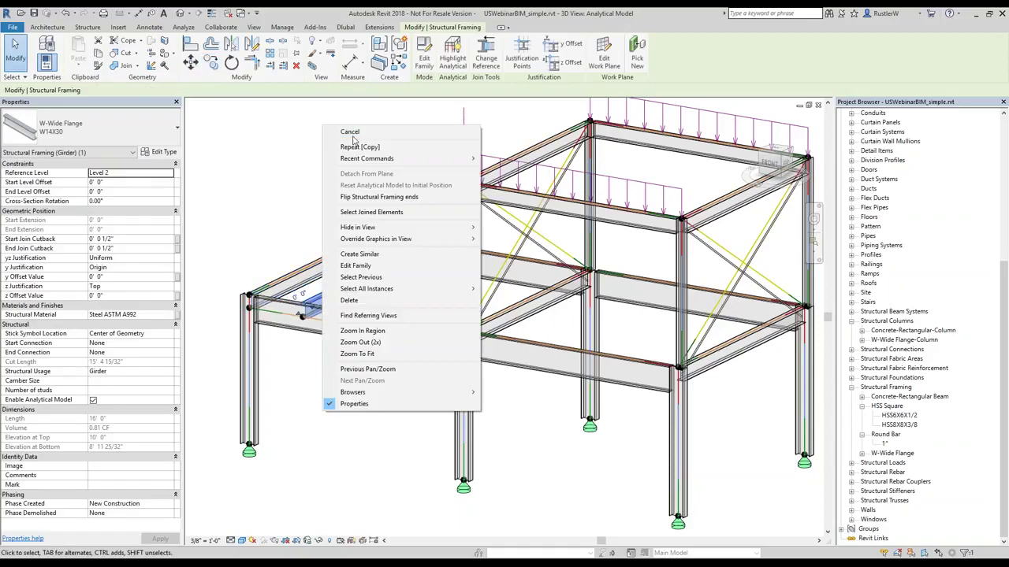
click(349, 131)
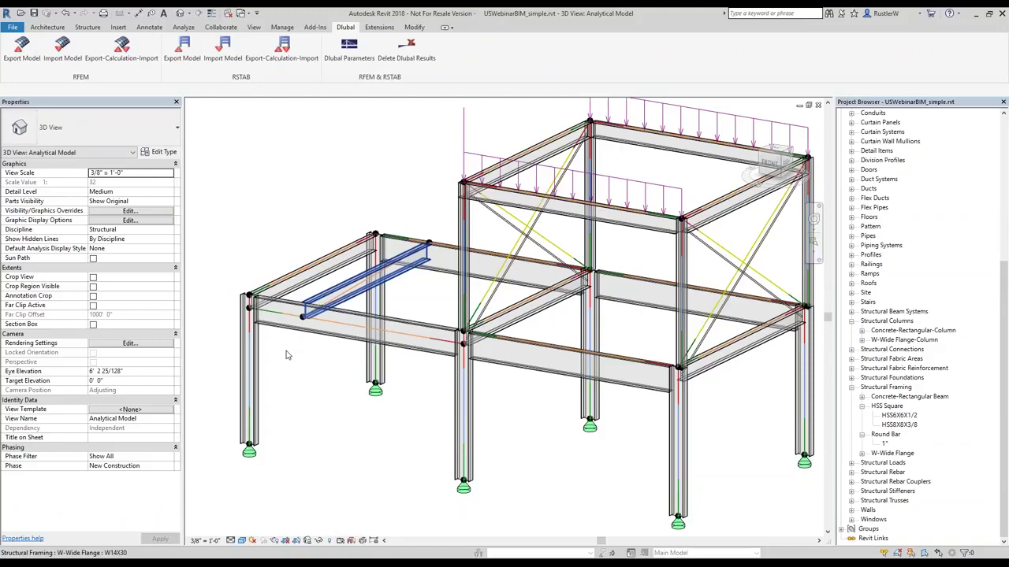
Set the start and end alignment methods of the low bay's front W21X50 analytical beam to Auto-Detect
scroll(347, 292, up, 3)
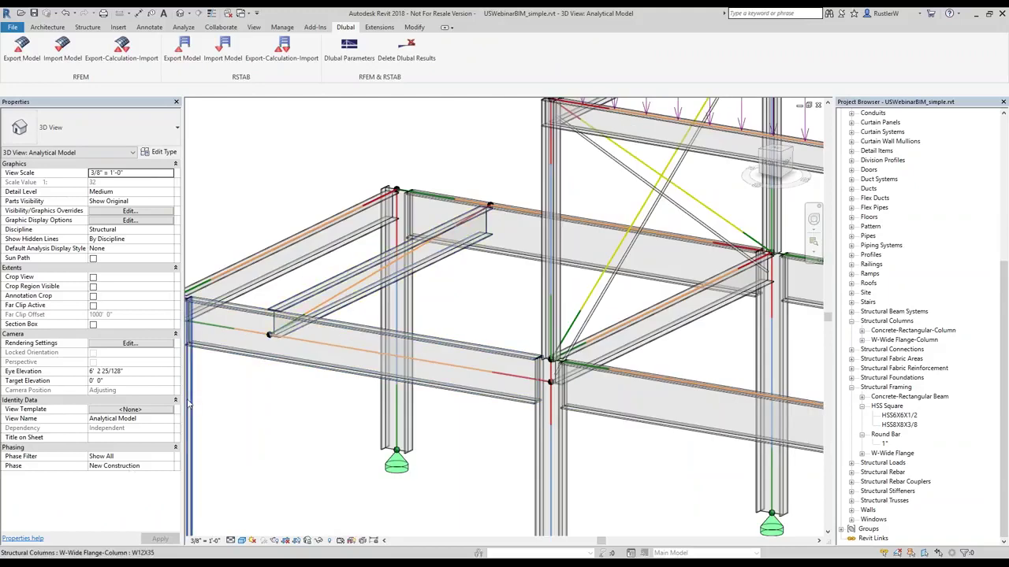
click(317, 312)
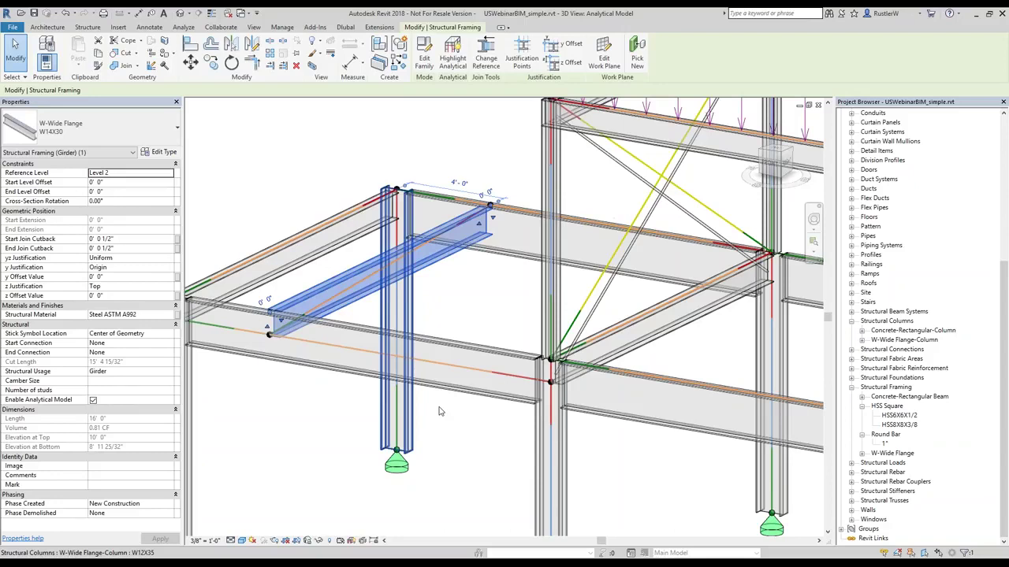
shift+middle_drag(440, 412, 257, 407)
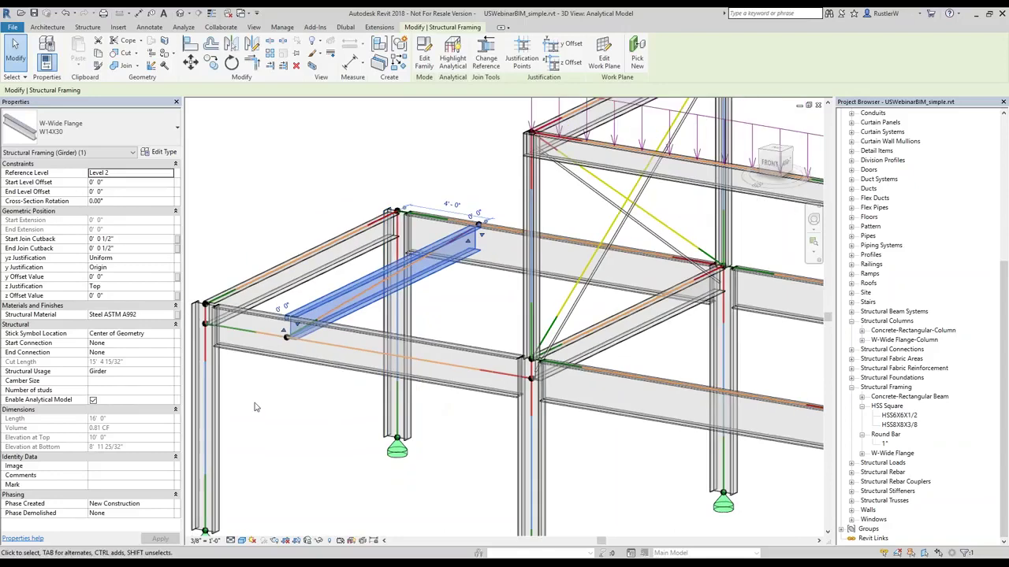
click(252, 347)
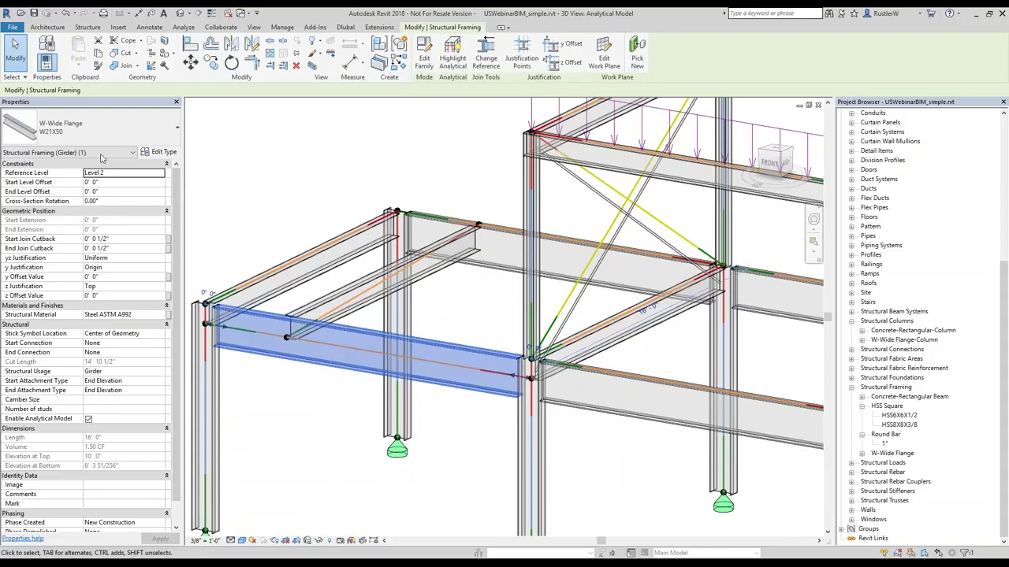
click(101, 154)
click(35, 171)
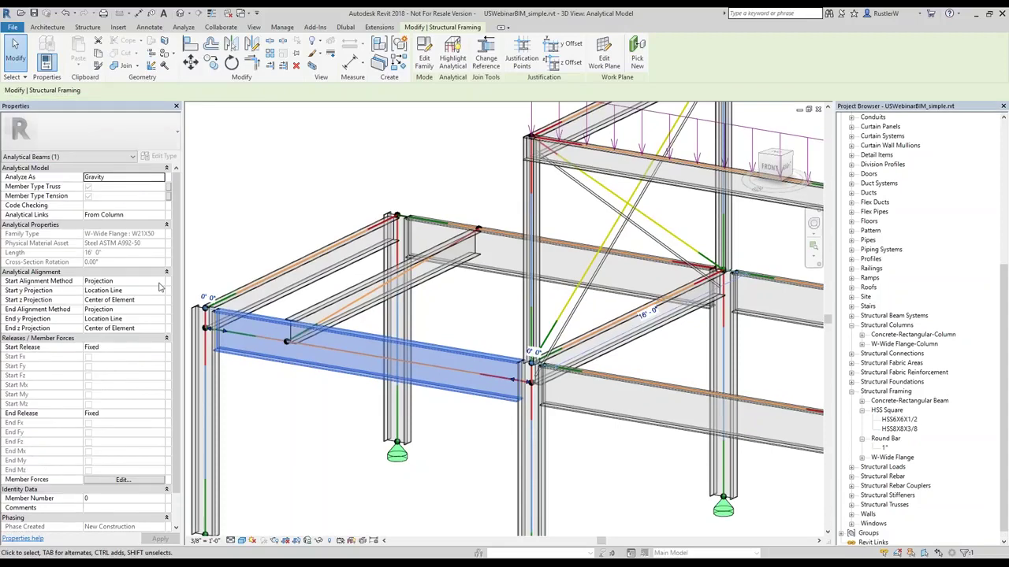
click(110, 281)
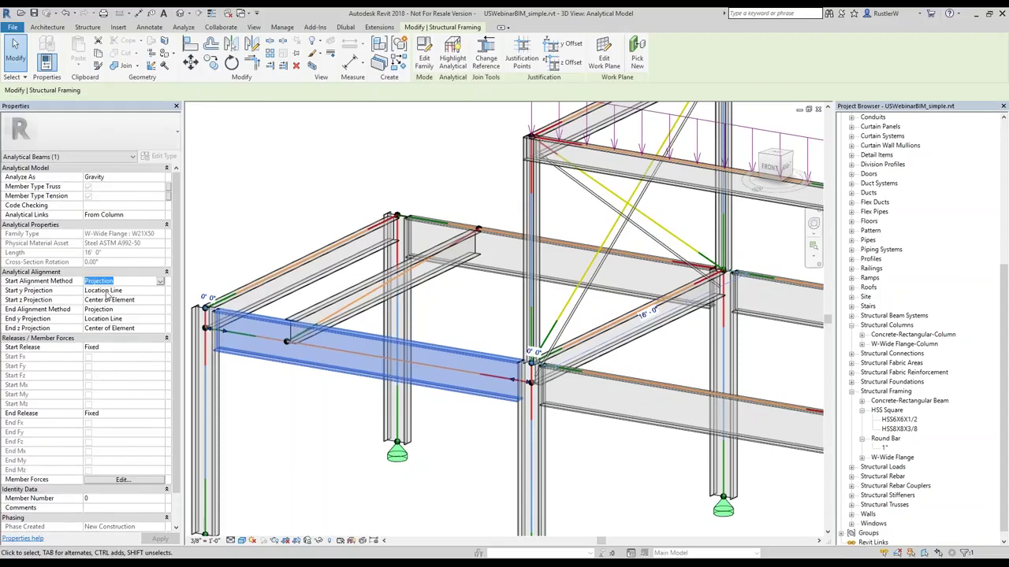
click(107, 293)
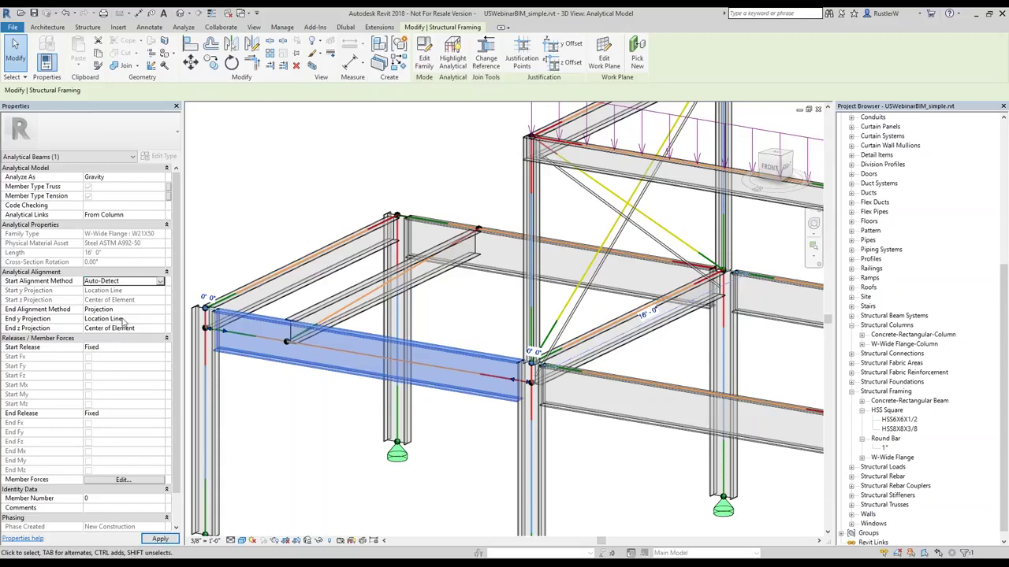
click(118, 310)
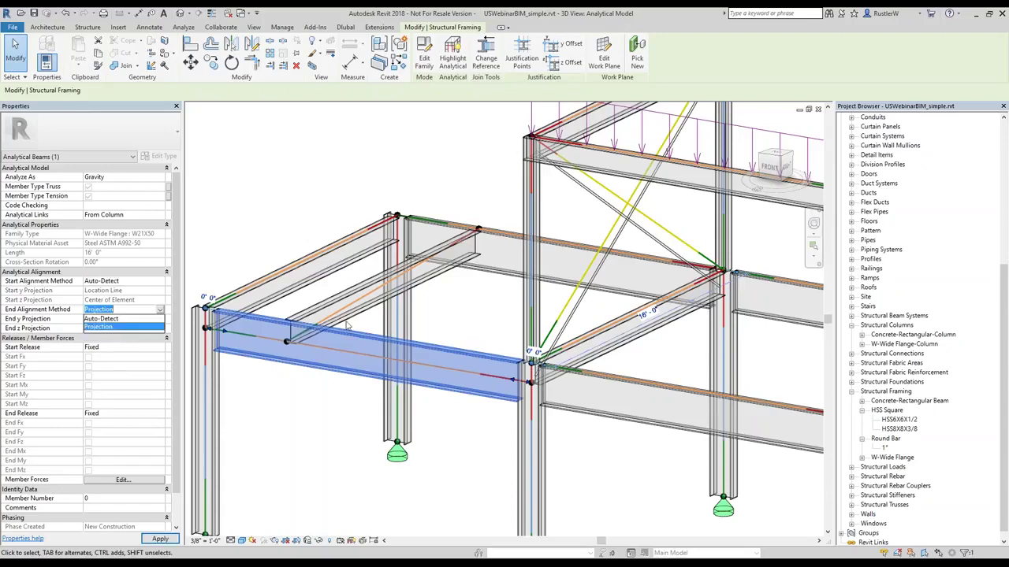
key(Up)
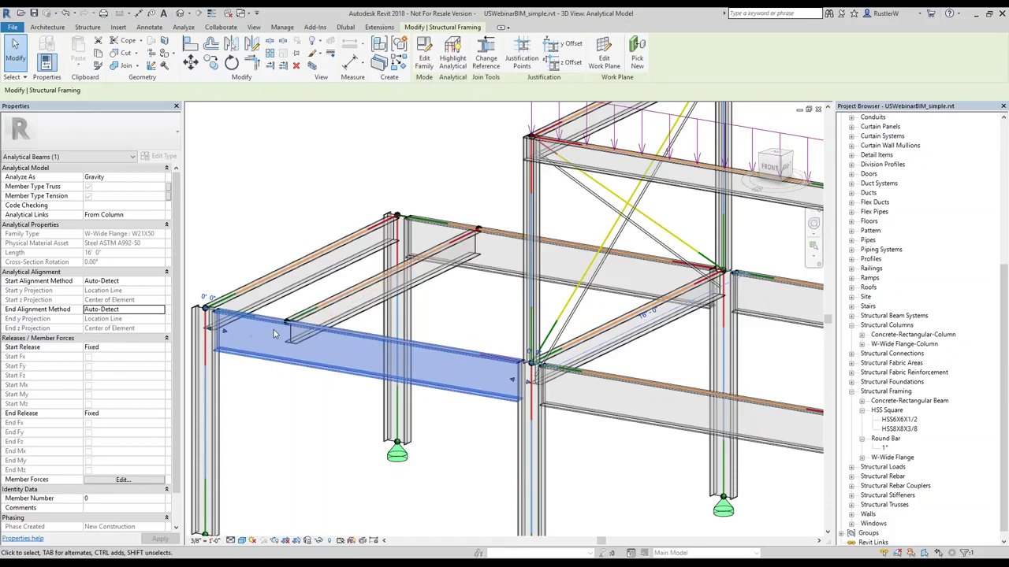
click(316, 382)
Examine the copied W14X30 girder in the low bay by selecting it to view its properties, and deselect it
scroll(316, 383, up, 1)
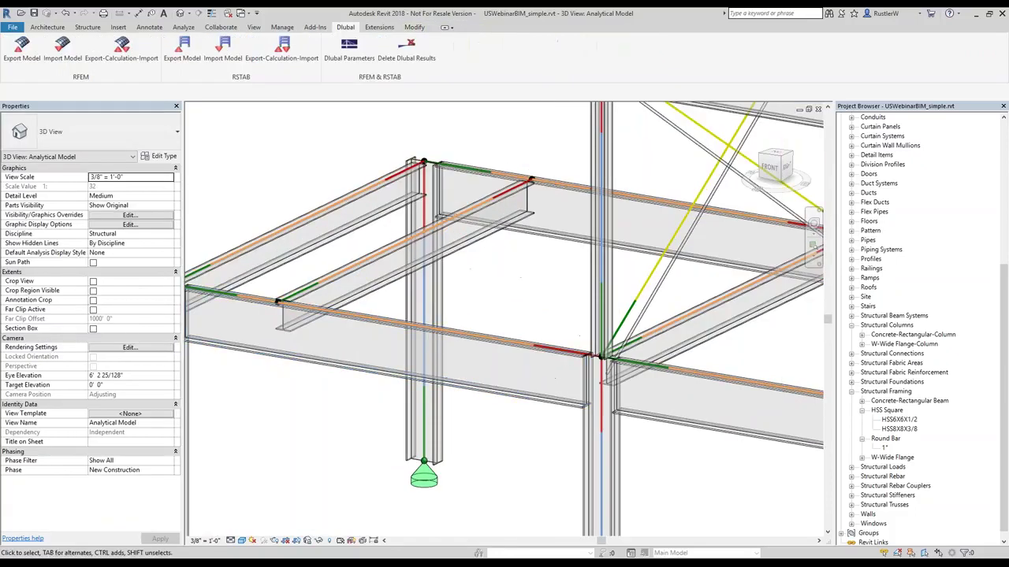
scroll(385, 193, down, 2)
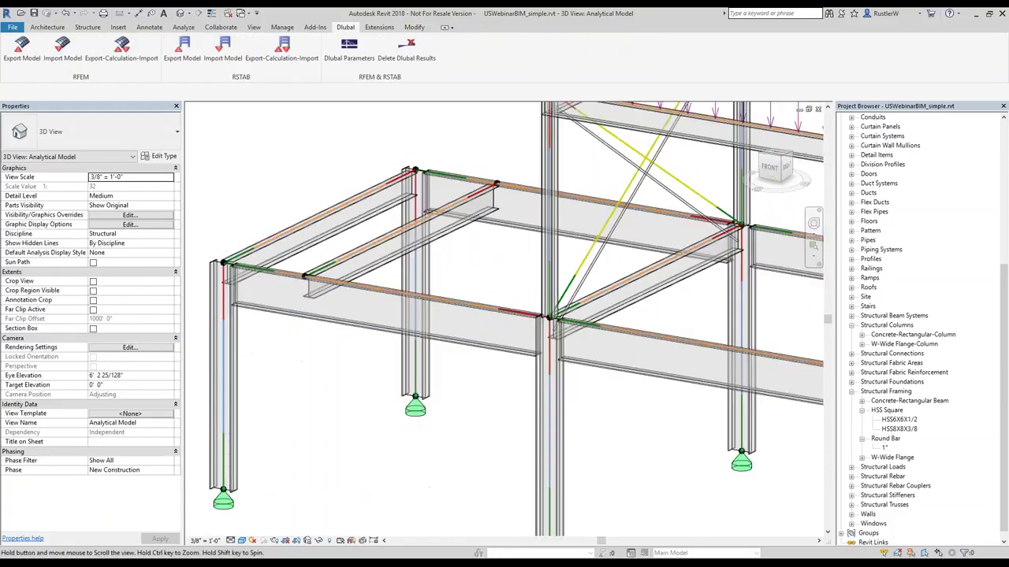
click(402, 241)
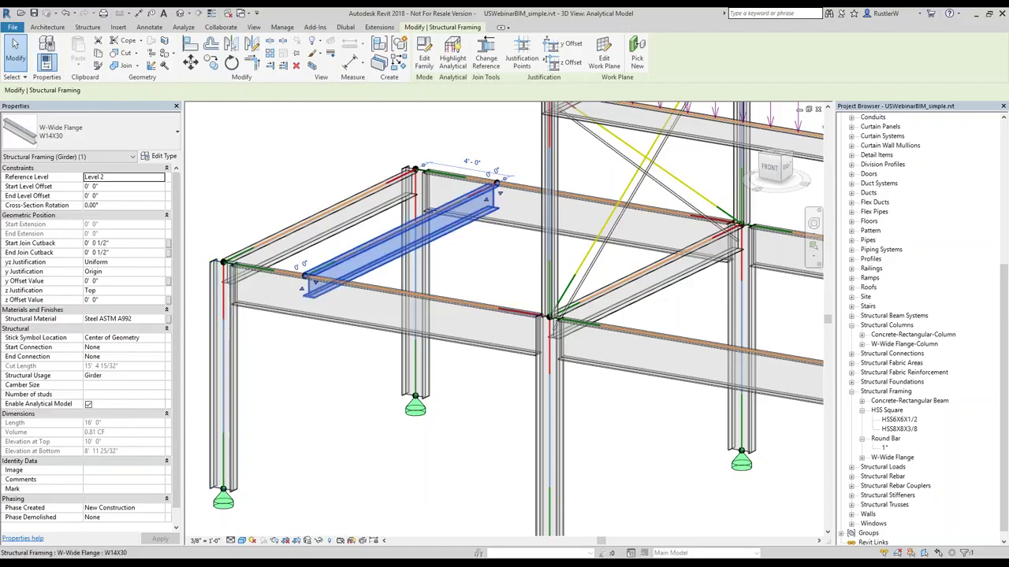
click(377, 463)
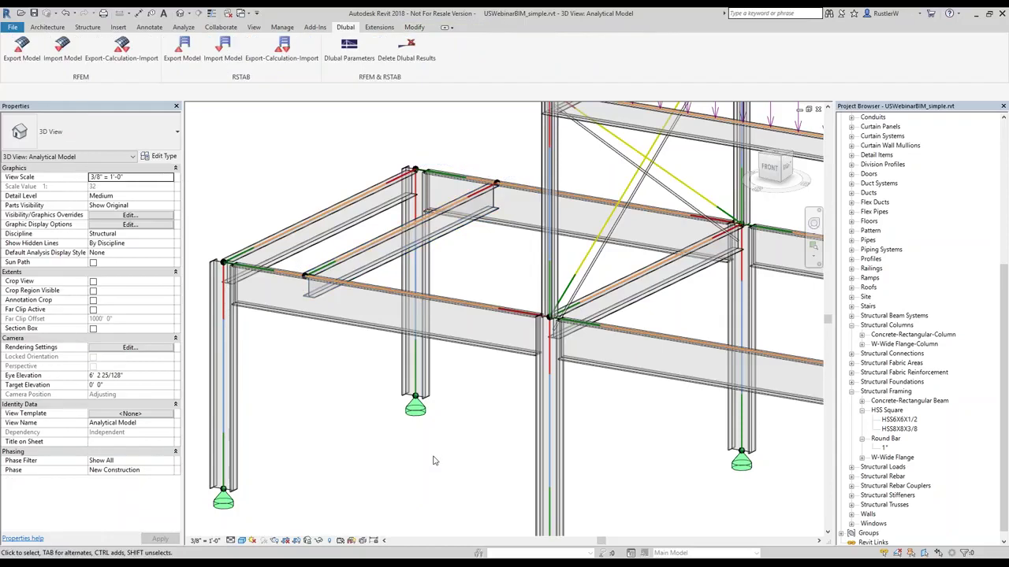
Export the modified Revit model to RFEM, updating the existing structure with absent objects removed
scroll(410, 422, down, 2)
scroll(386, 380, down, 2)
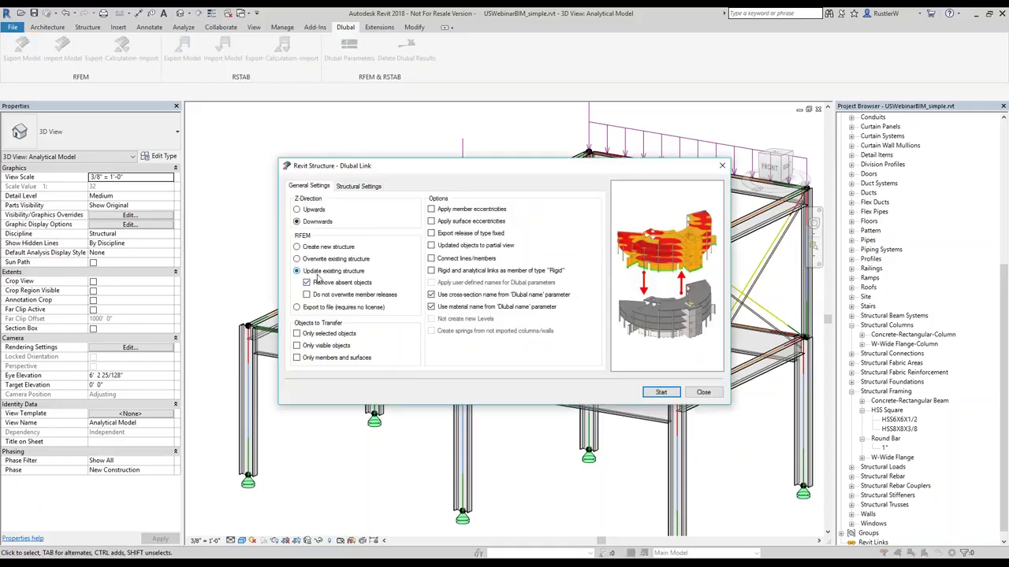
click(493, 250)
click(661, 392)
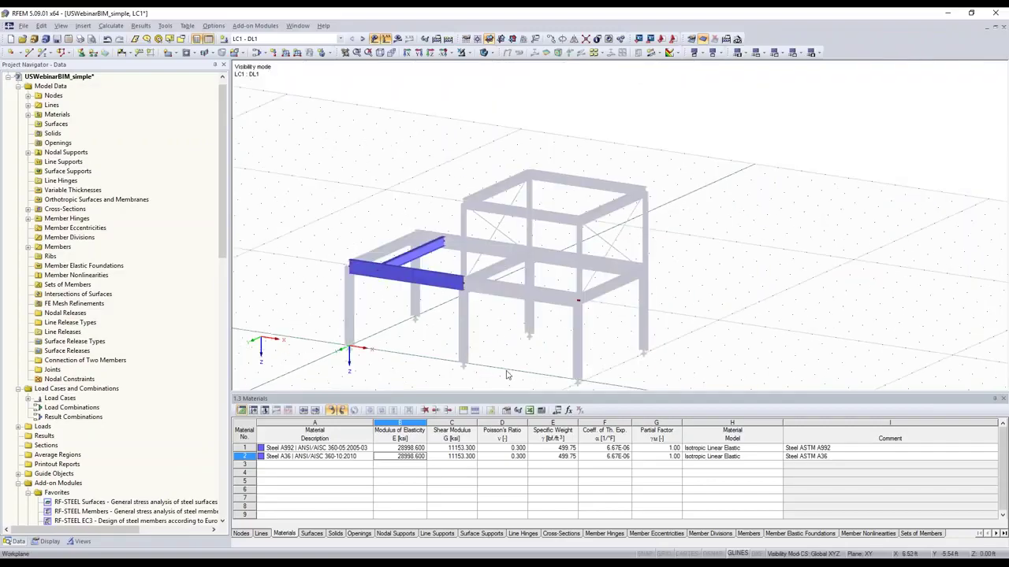
In RFEM, display only the objects in the user-defined visibility Revit Update 14.06.2017 20:25:08
middle_drag(539, 335, 573, 296)
ctrl+middle_drag(430, 213, 408, 214)
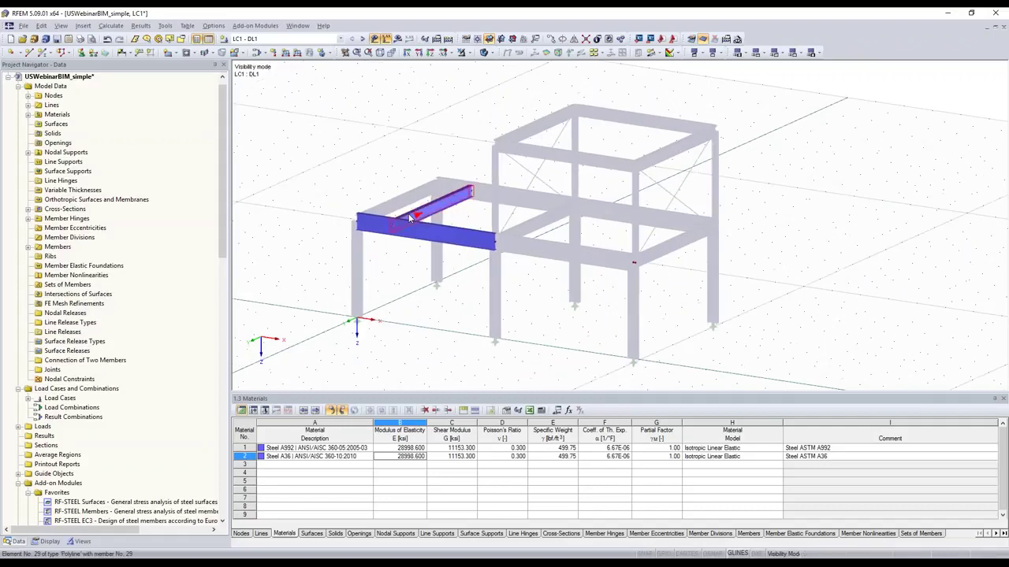
click(81, 542)
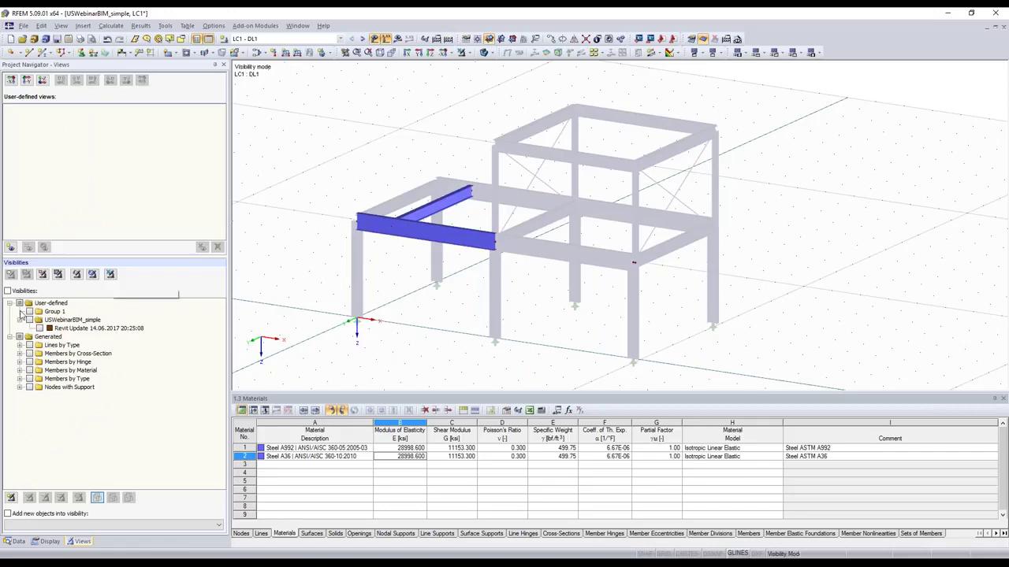
click(39, 328)
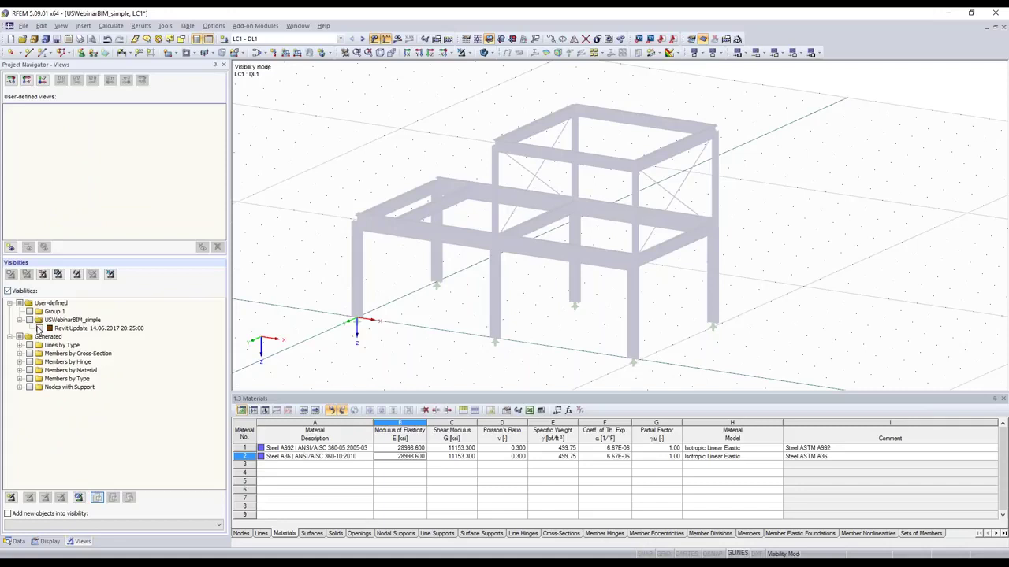
click(40, 328)
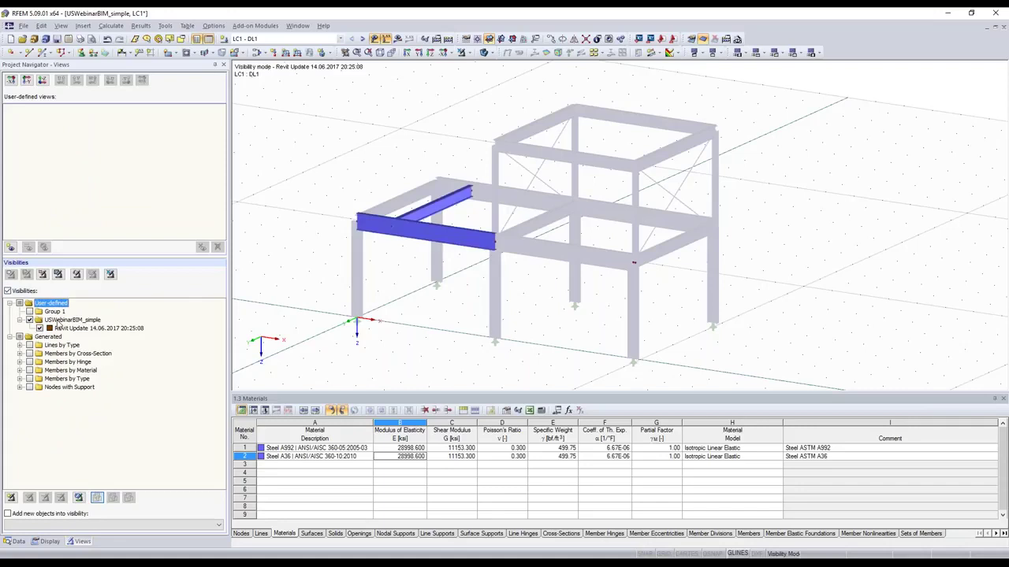
Toggle the visibility mode off and on, and cancel it to display the whole frame
click(111, 275)
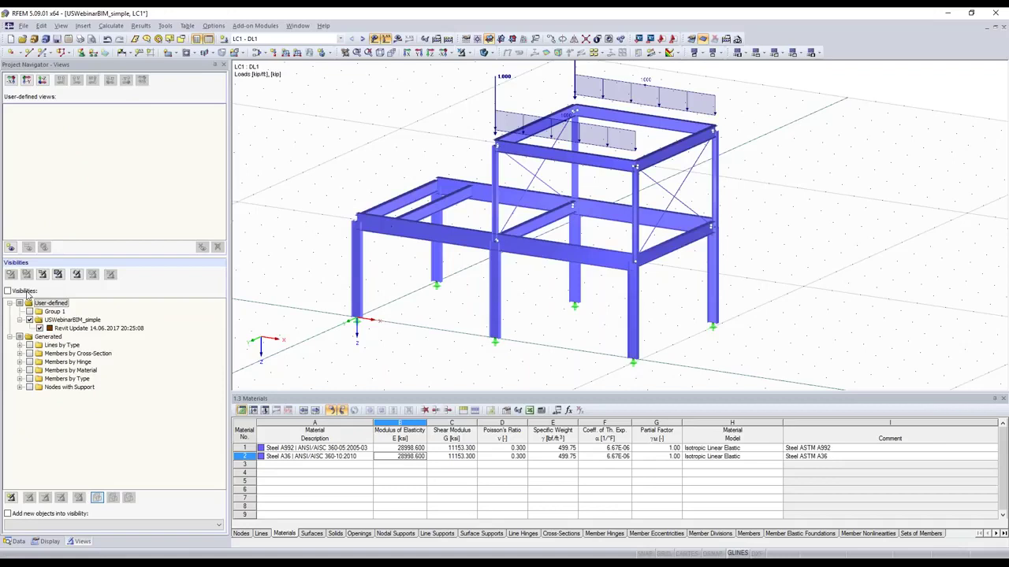
click(26, 292)
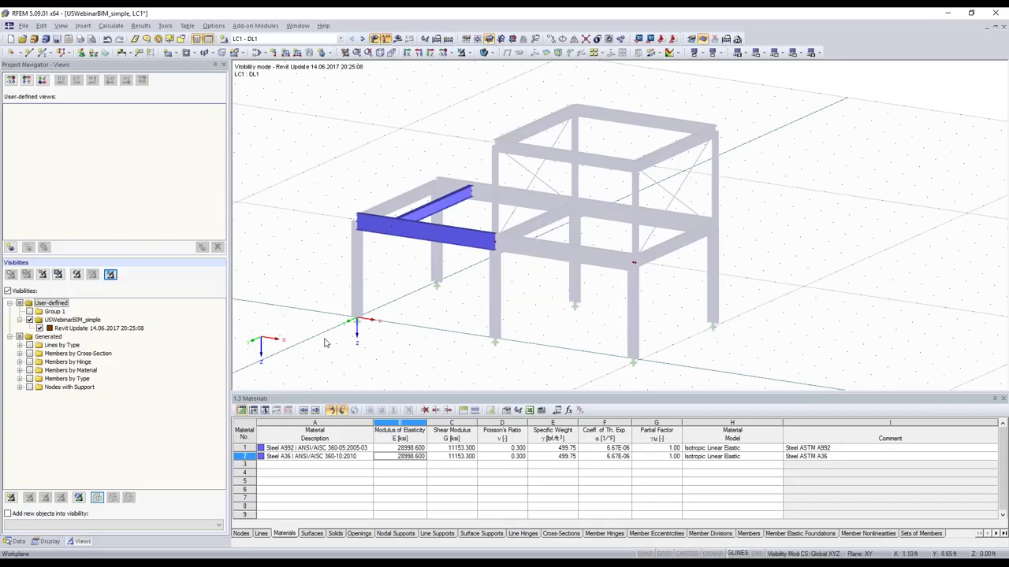
click(461, 53)
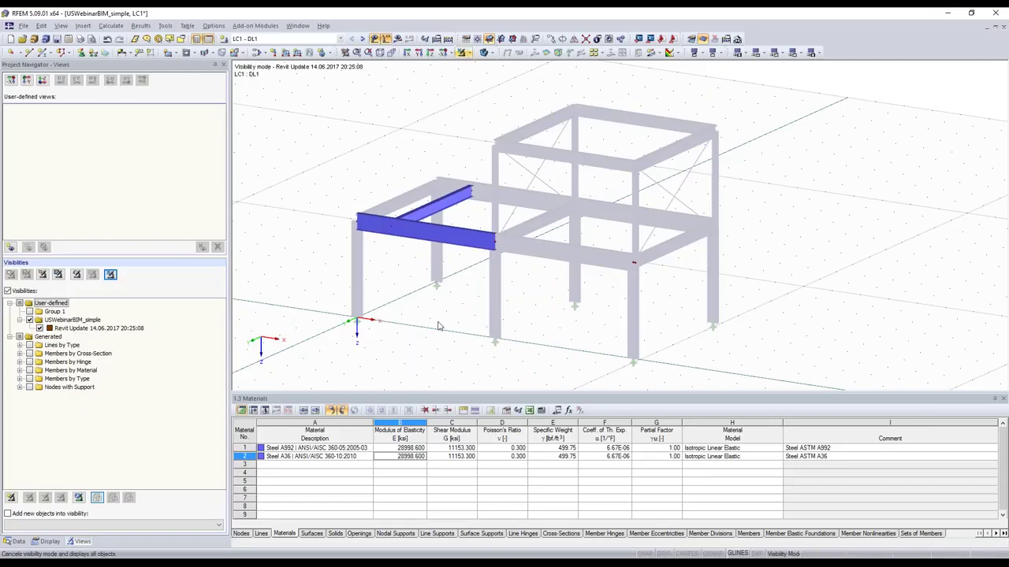
scroll(440, 325, down, 1)
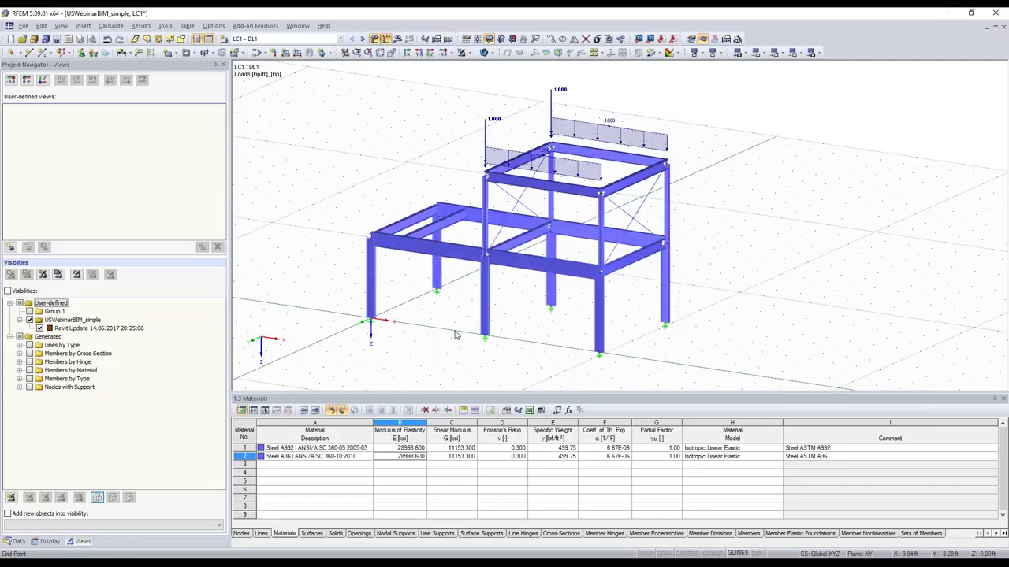
middle_drag(454, 334, 442, 346)
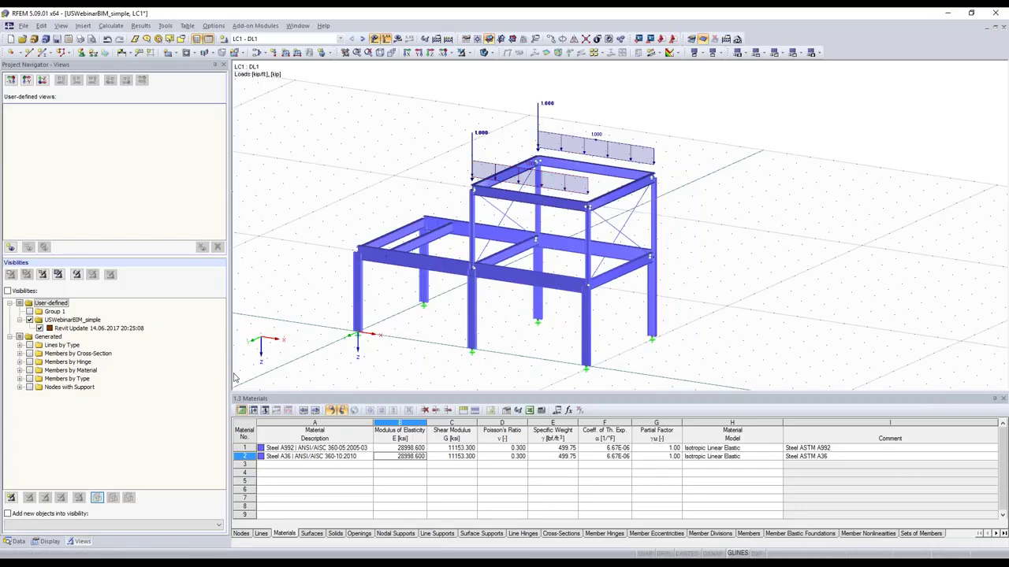
Create a user-defined visibility named Phase1 in the USWebinarBIM_simple group, with Display after OK turned off
click(12, 498)
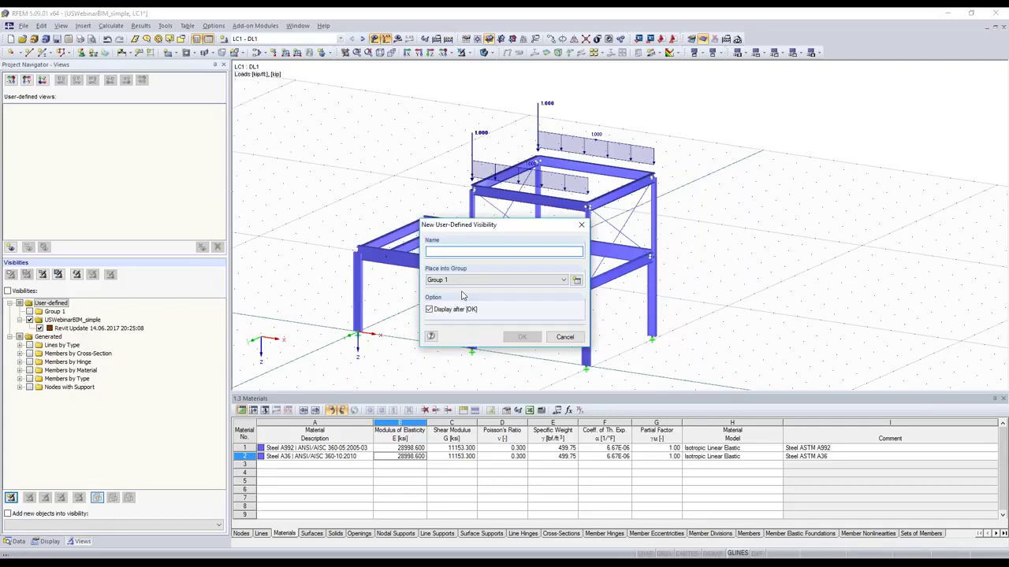
click(459, 280)
key(Return)
click(460, 252)
text(P)
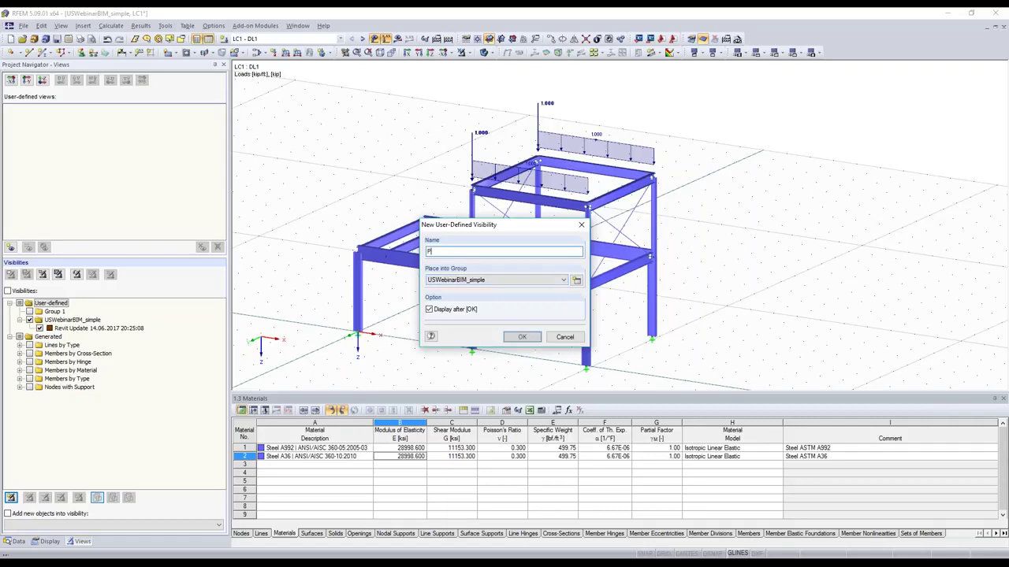
text(hase1)
click(513, 338)
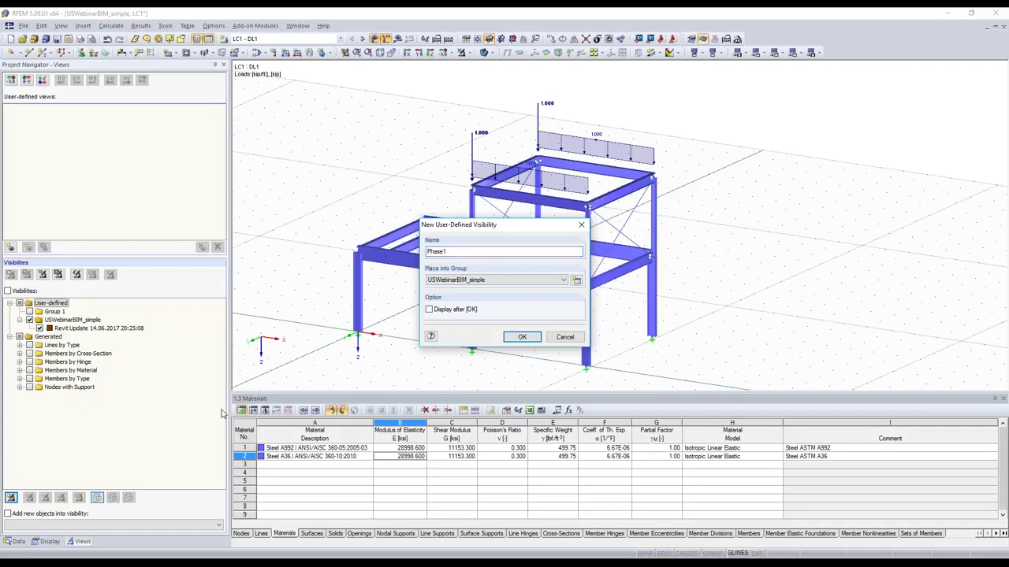
key(Return)
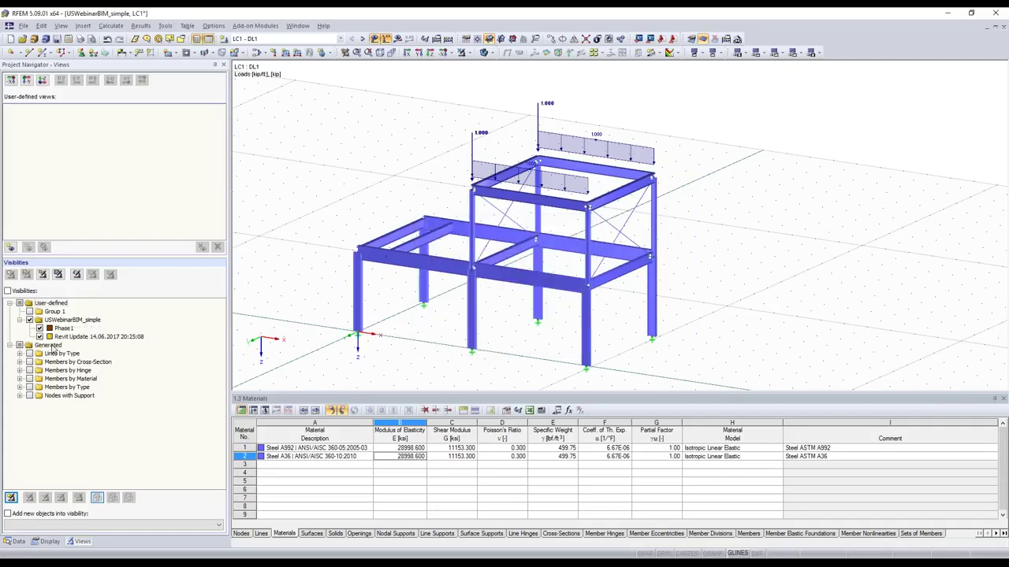
Have new objects added automatically to the USWebinarBIM_simple - Phase1 visibility
click(7, 515)
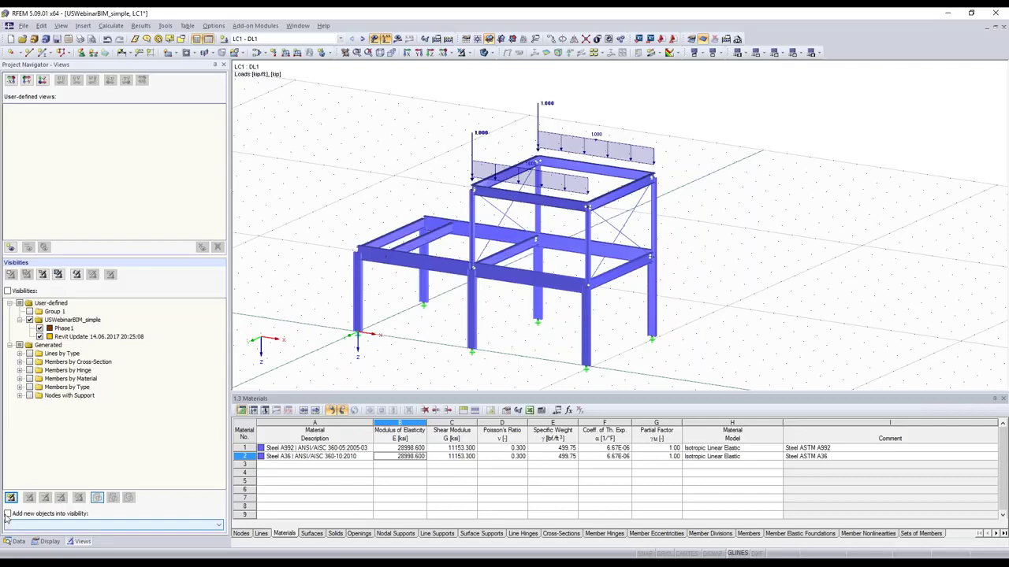
click(66, 517)
click(67, 525)
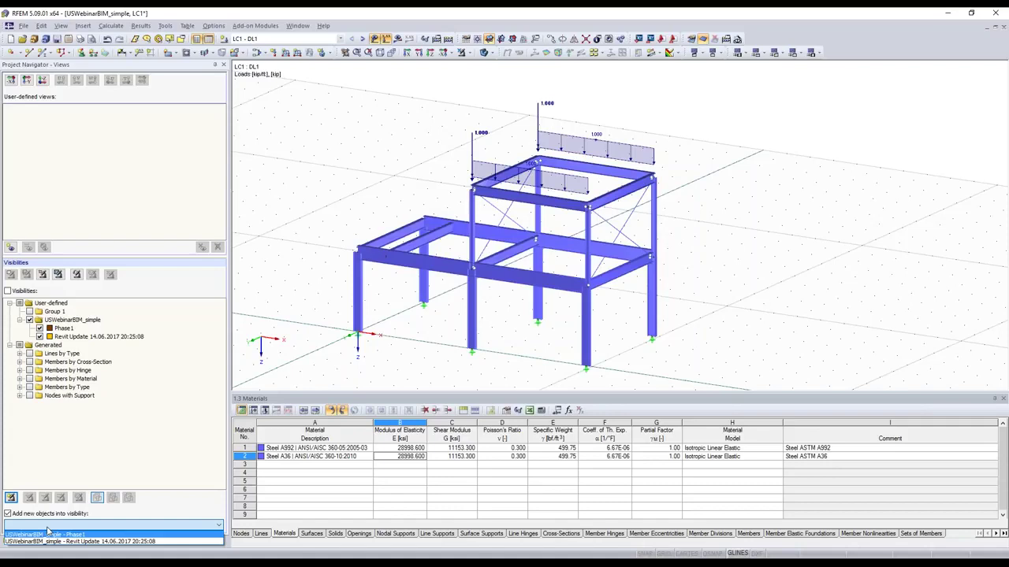
click(47, 534)
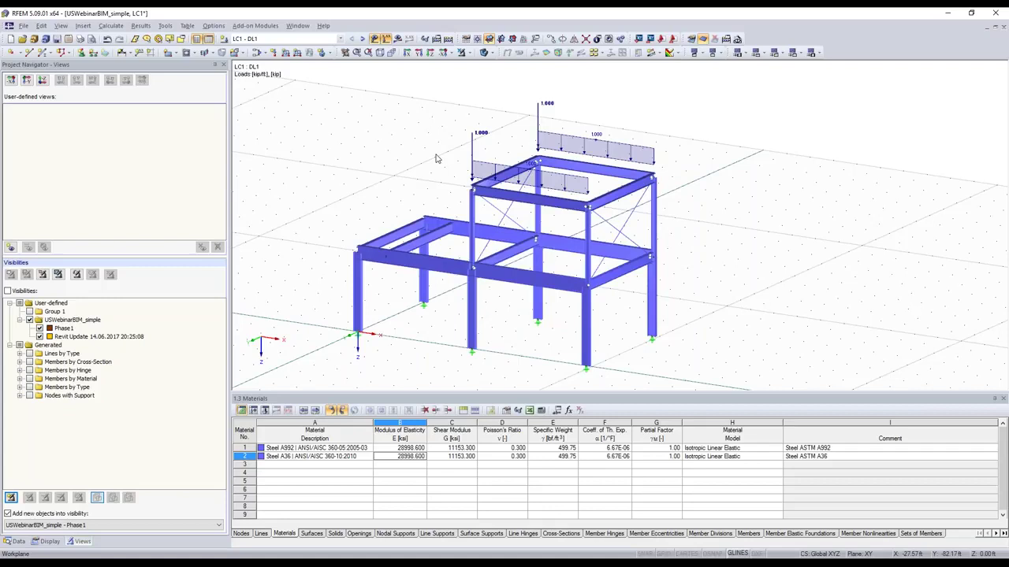
Hide the loads and copy the upper frame's end beam nearest the low bay three times along X at 4 ft spacing
click(540, 124)
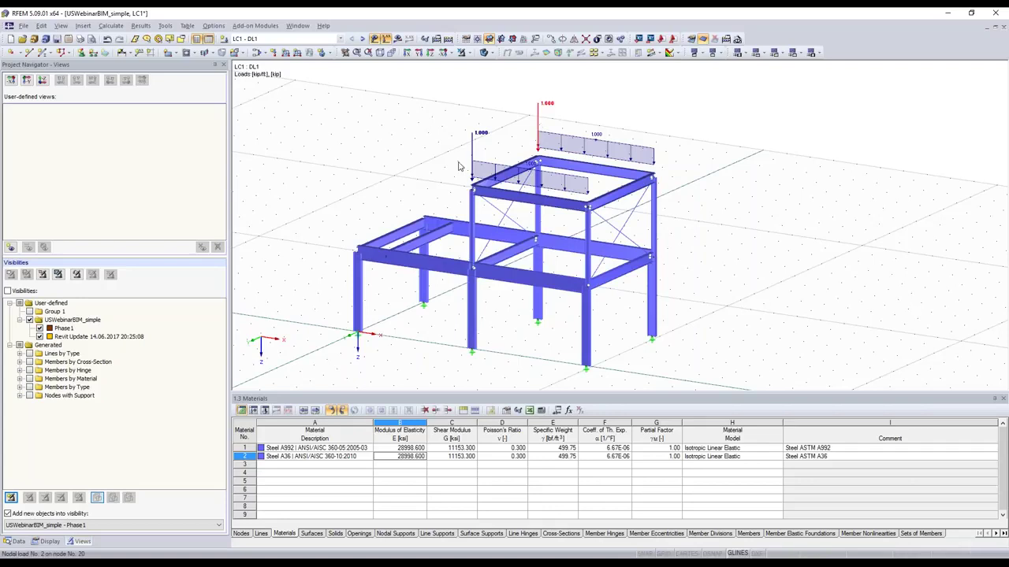
click(375, 39)
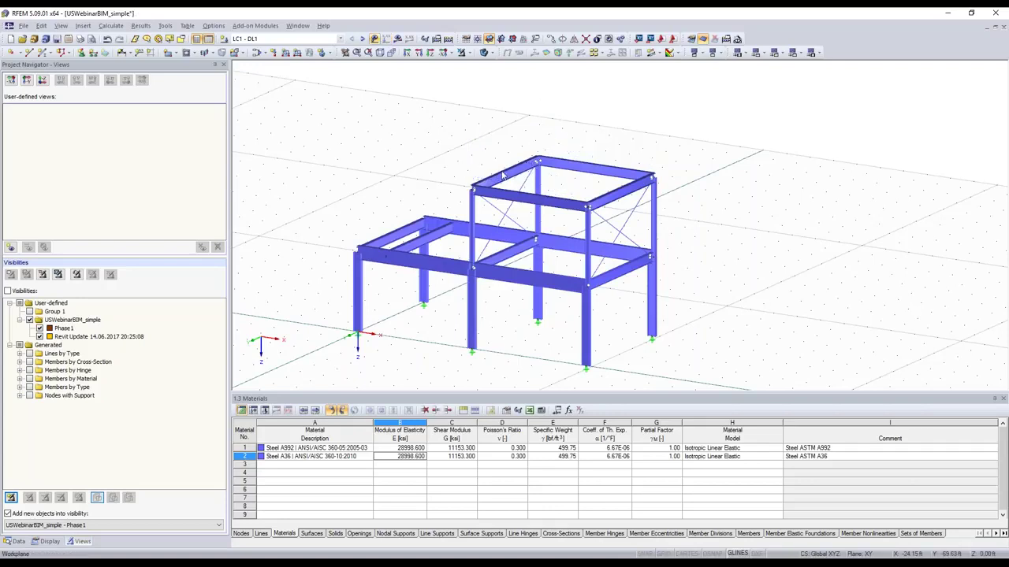
scroll(502, 175, up, 2)
click(502, 171)
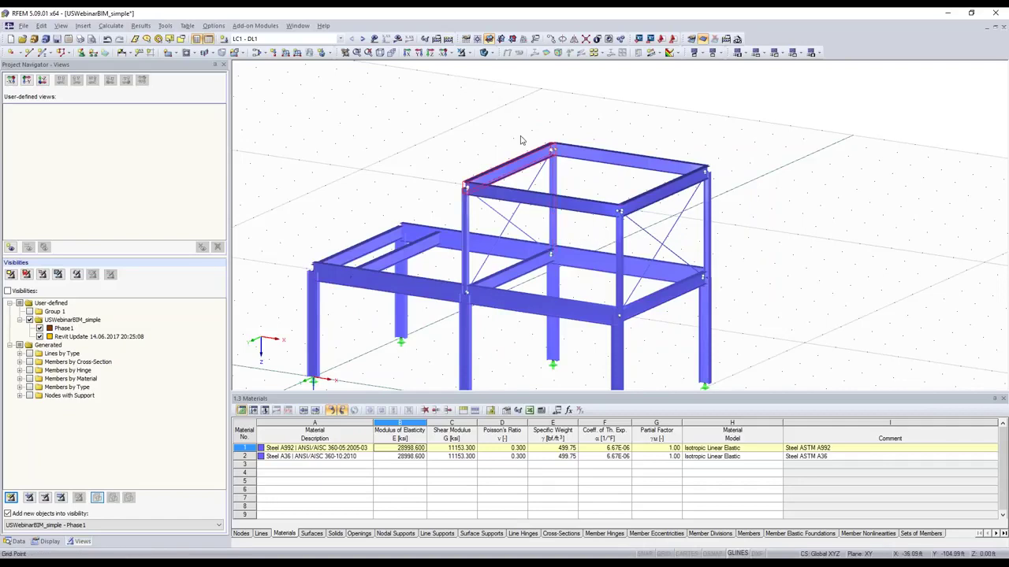
key(ctrl+m)
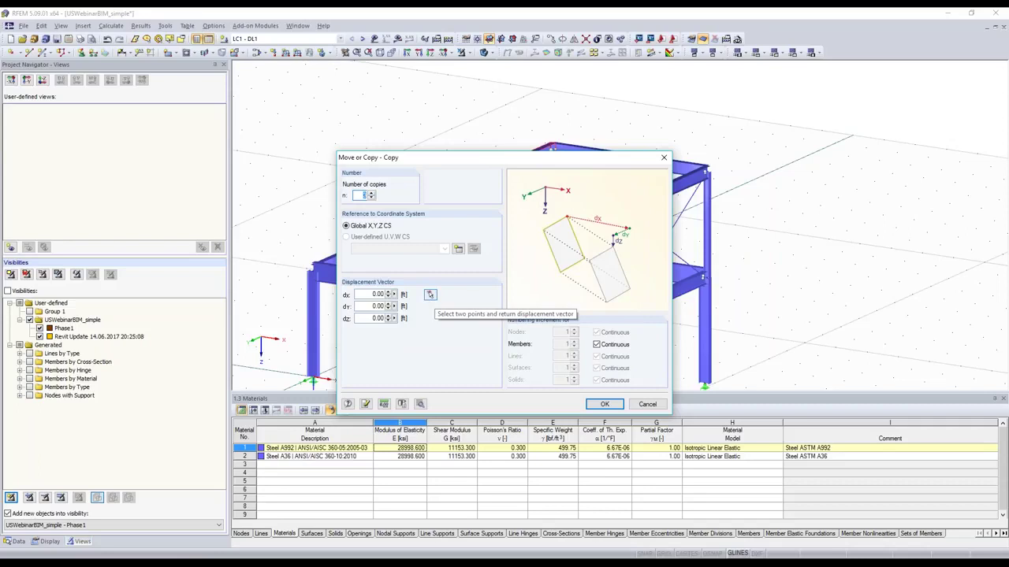
click(429, 294)
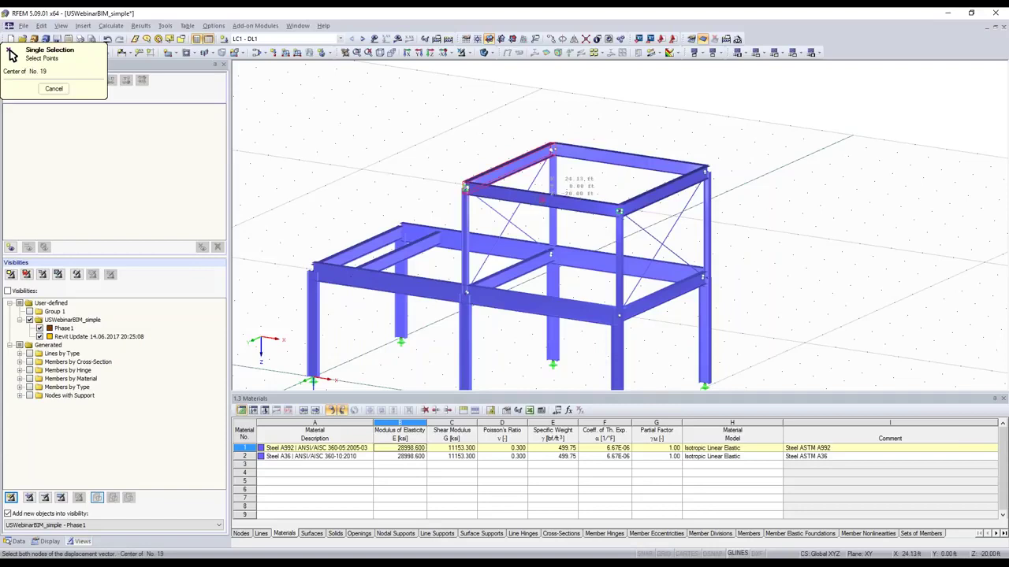
click(542, 200)
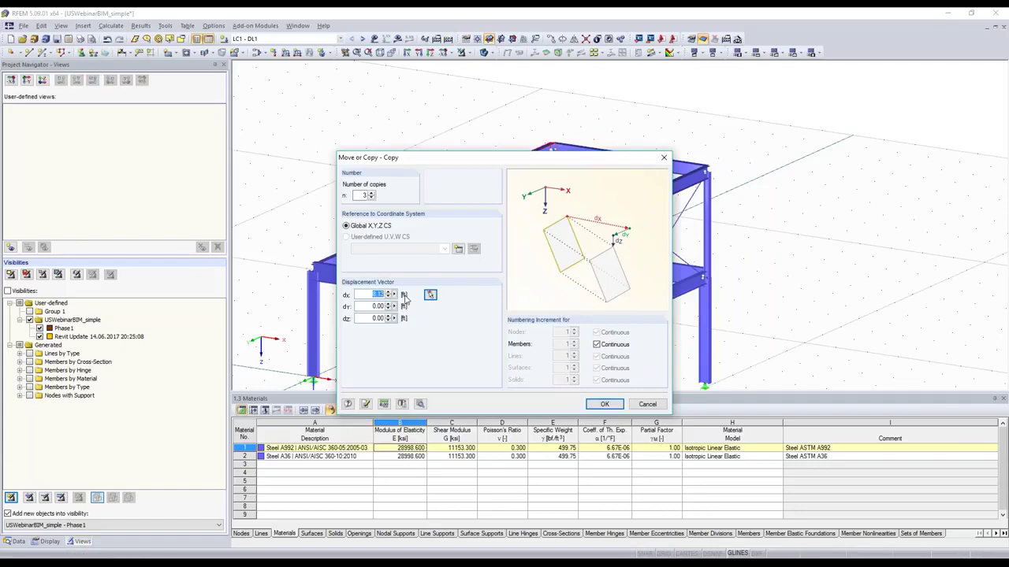
text(4)
click(603, 405)
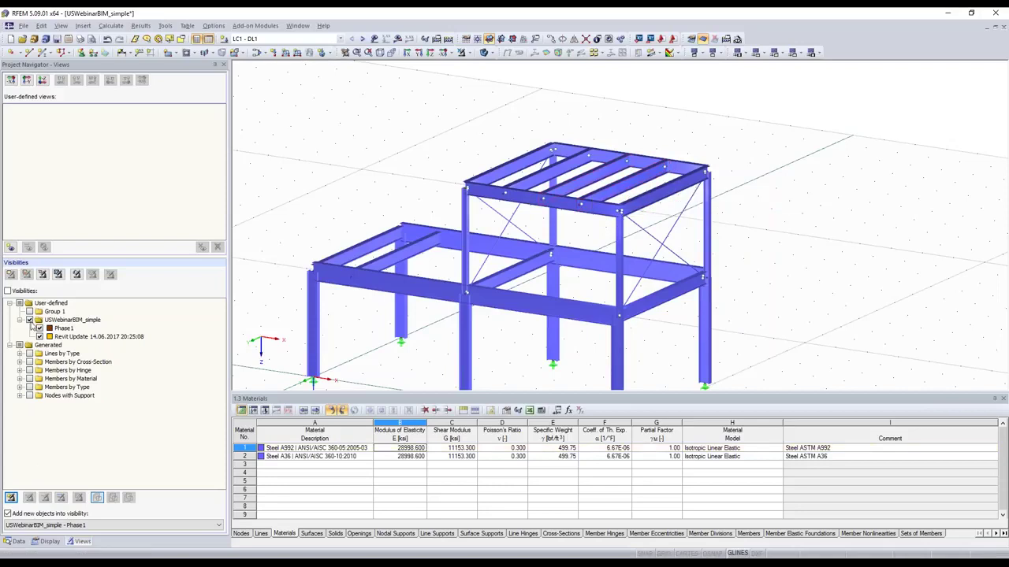
Turn off the Revit Update visibility and display only the Phase1 objects
click(10, 301)
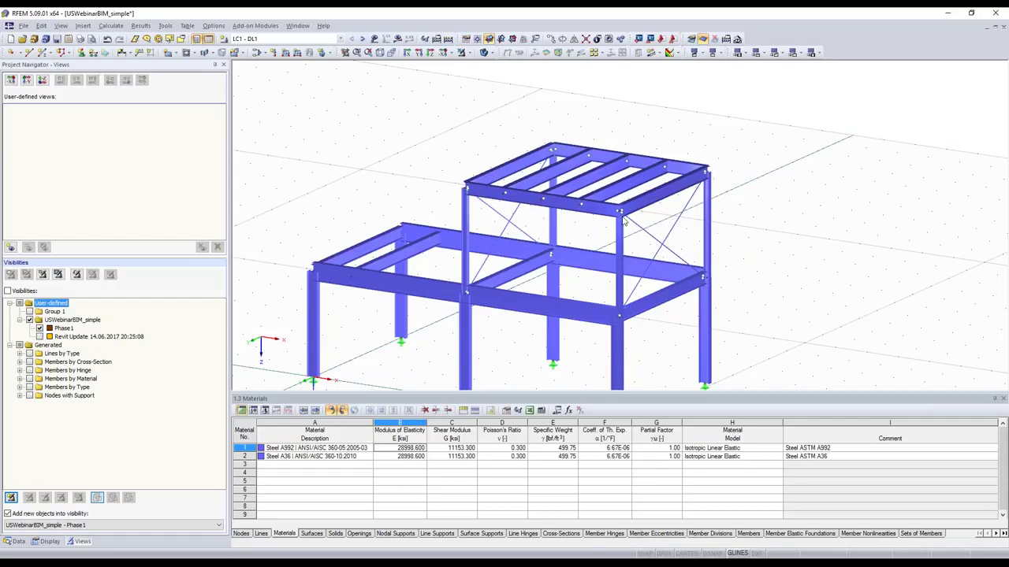
click(8, 291)
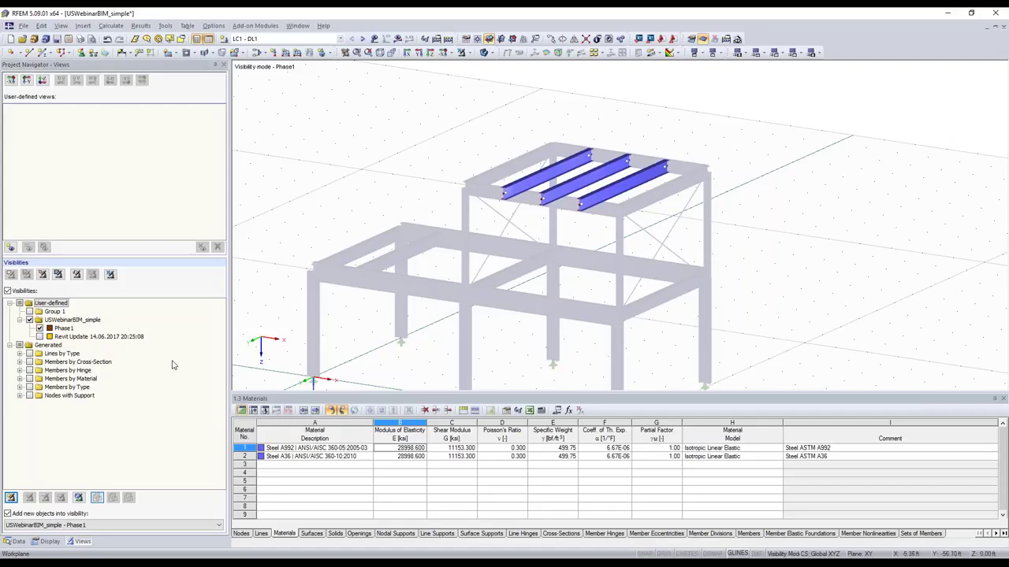
scroll(81, 358, down, 2)
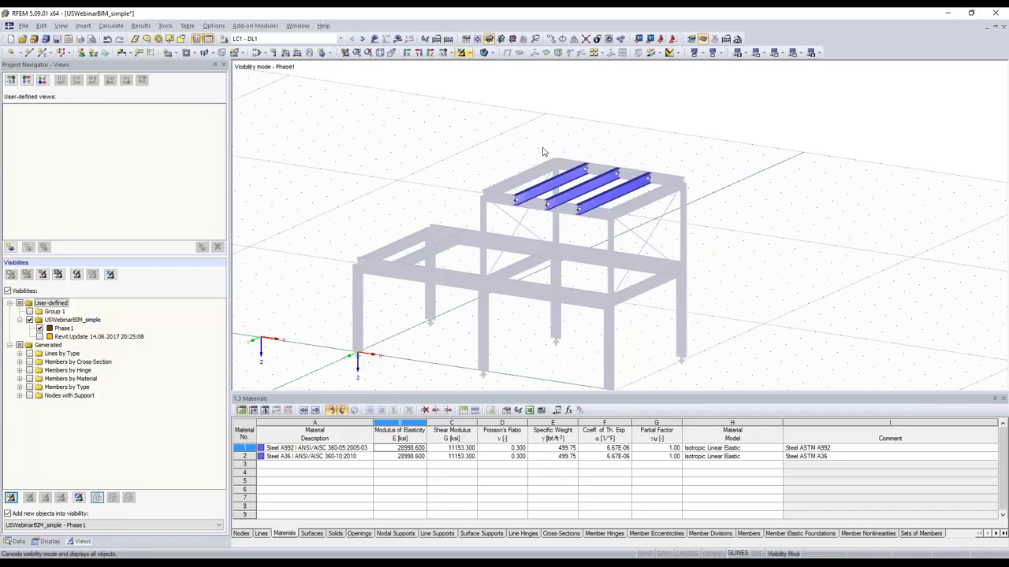
Display the whole model with its loads and set the selected rear-corner nodal load's PZ force to 2 kip
click(407, 52)
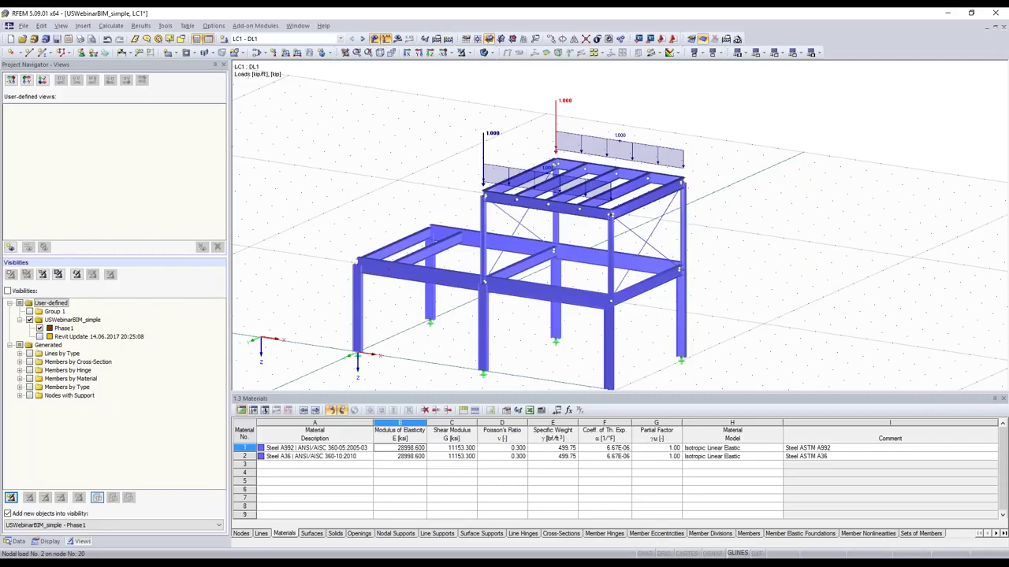
double_click(555, 126)
double_click(347, 254)
text(2)
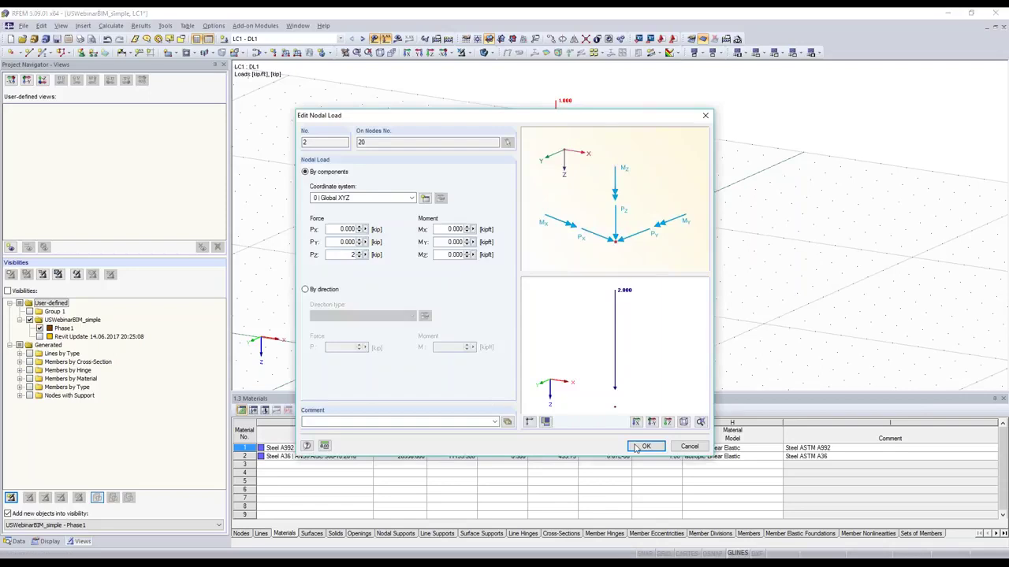
click(643, 446)
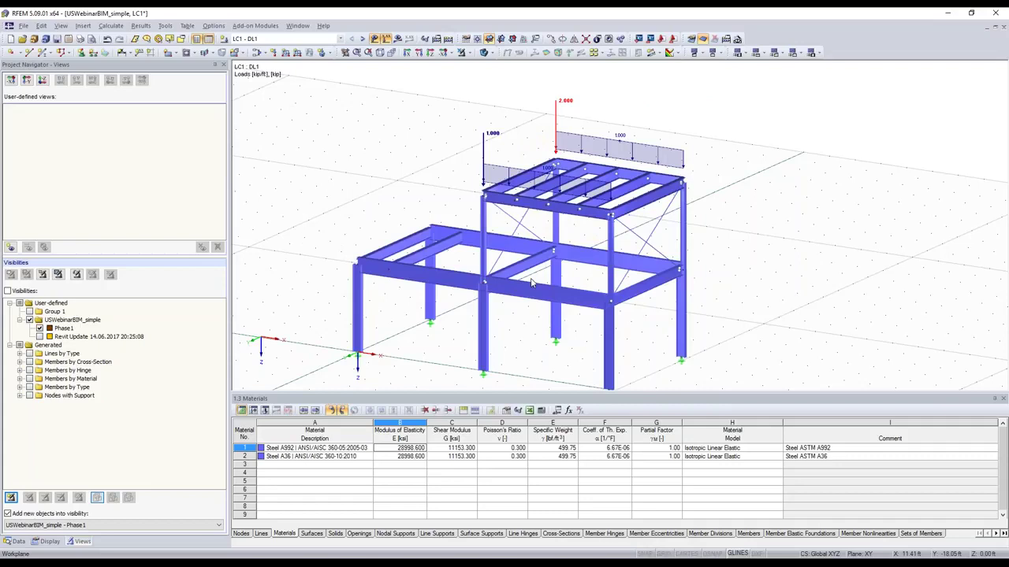
Assign a new AISC 14 cross-section W 10x30 in Steel A992 to the low bay's intermediate beam
middle_drag(532, 284, 536, 236)
double_click(442, 206)
double_click(430, 199)
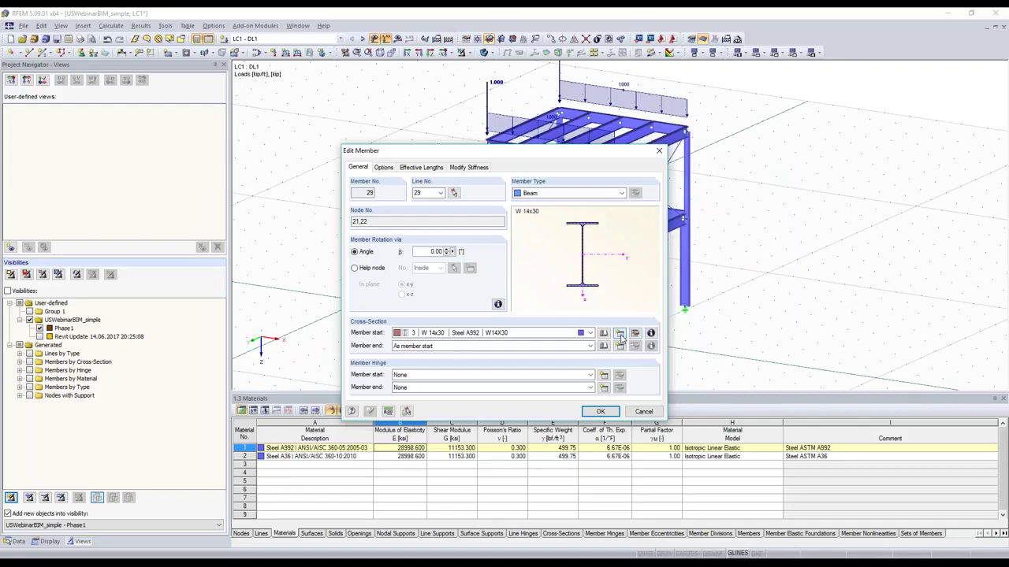
click(619, 334)
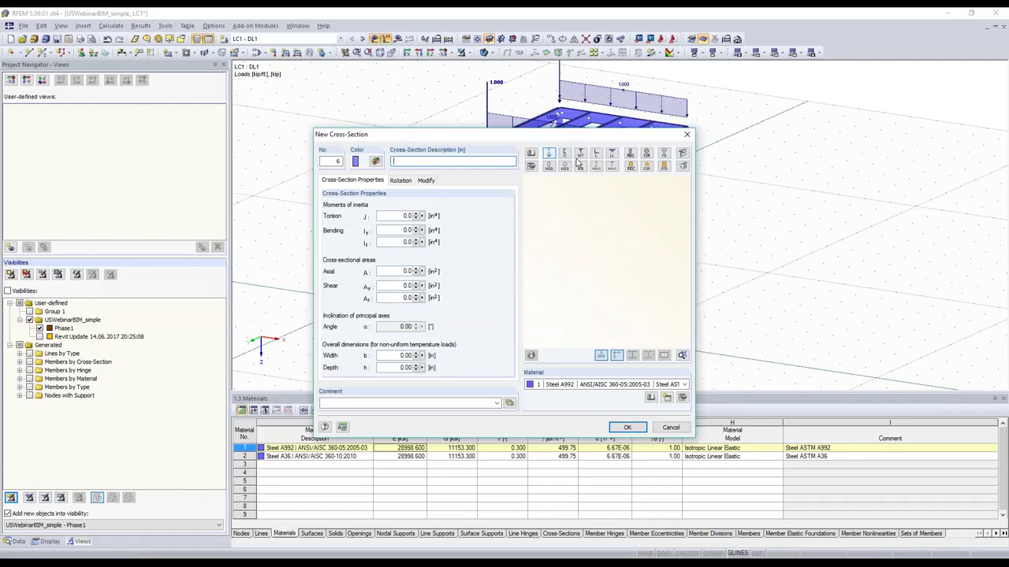
click(550, 155)
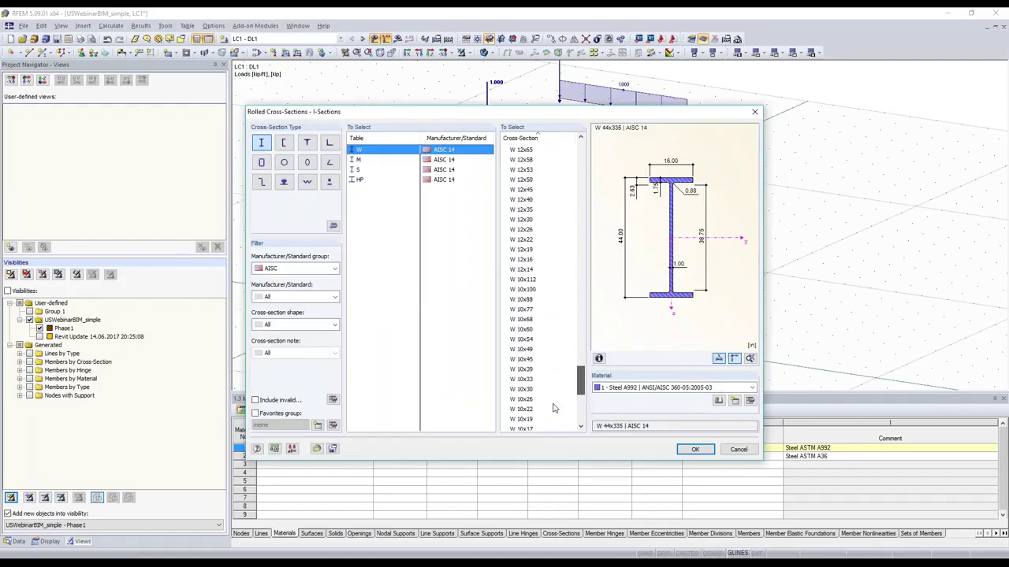
click(544, 388)
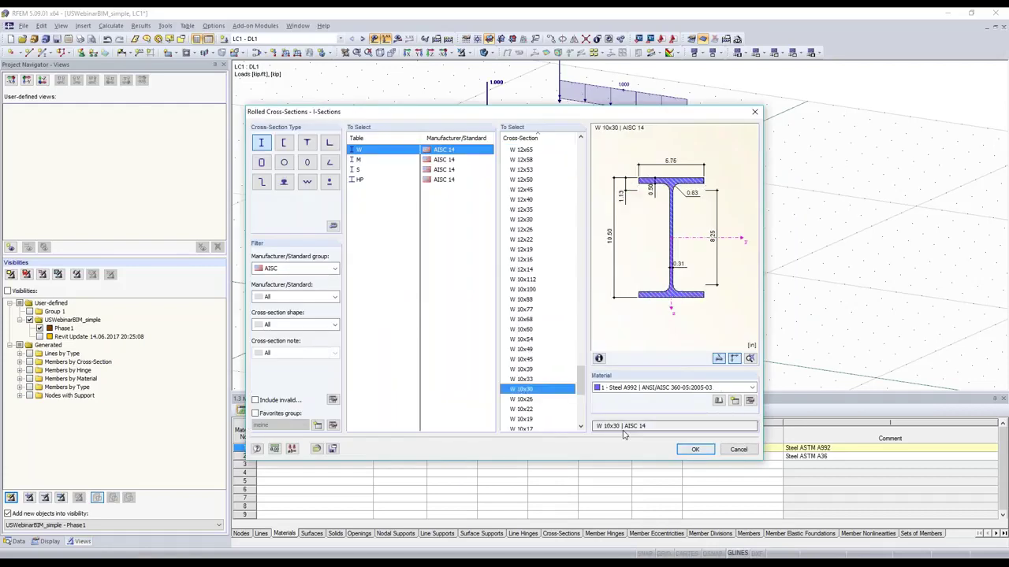
click(695, 449)
click(623, 424)
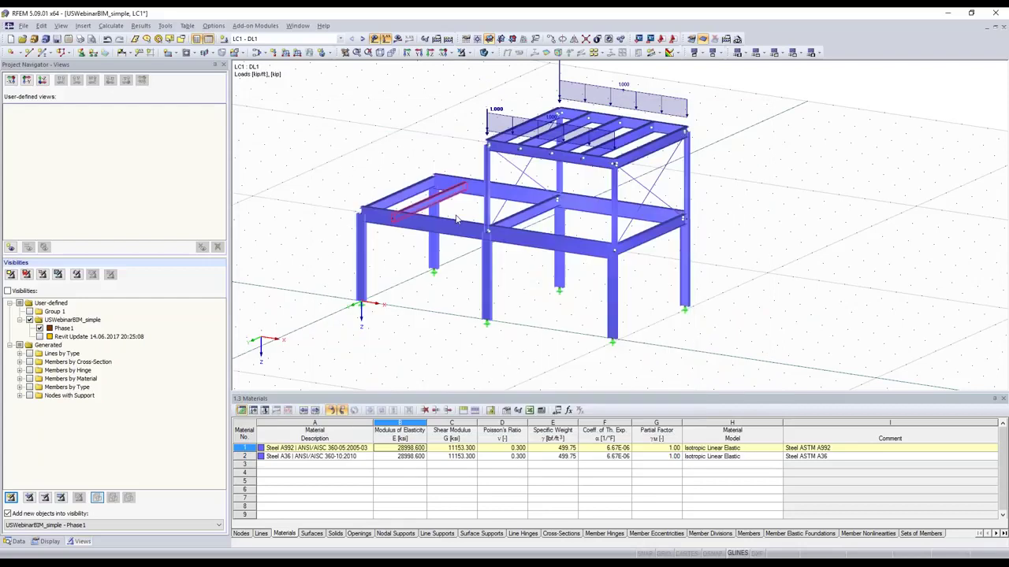
Add the low bay's intermediate beam to the Phase1 user-defined visibility
scroll(455, 219, up, 1)
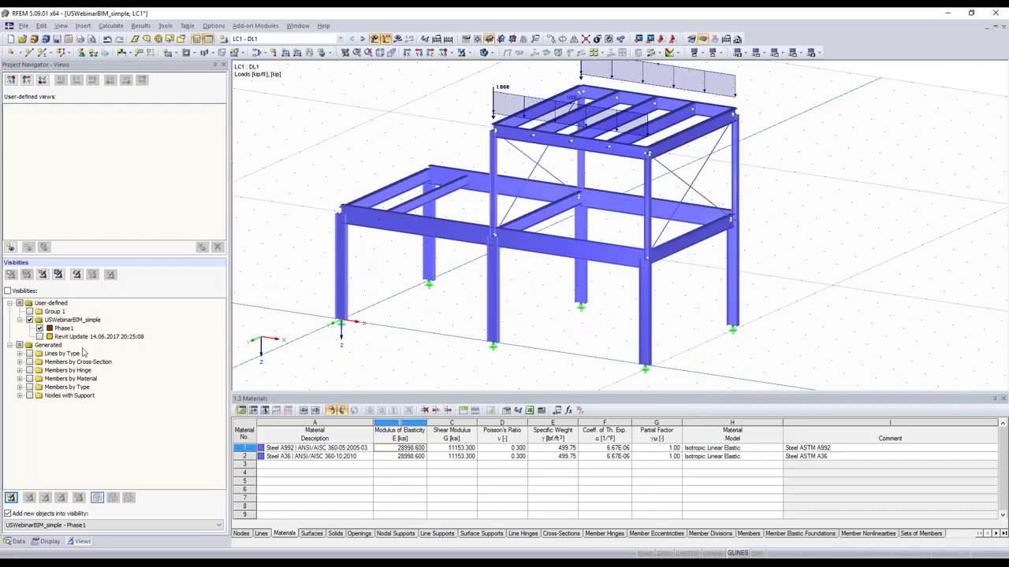
click(423, 203)
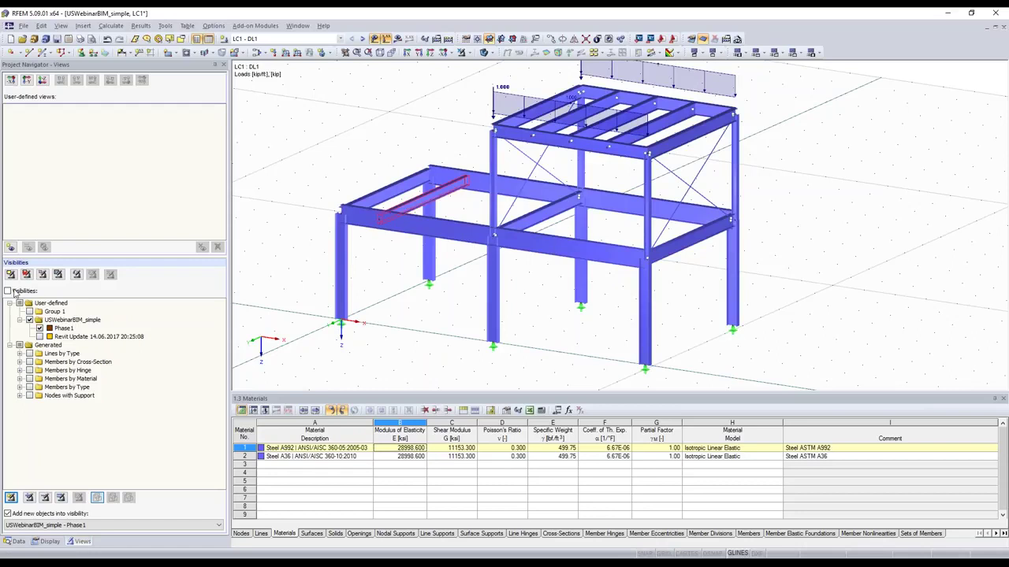
click(13, 292)
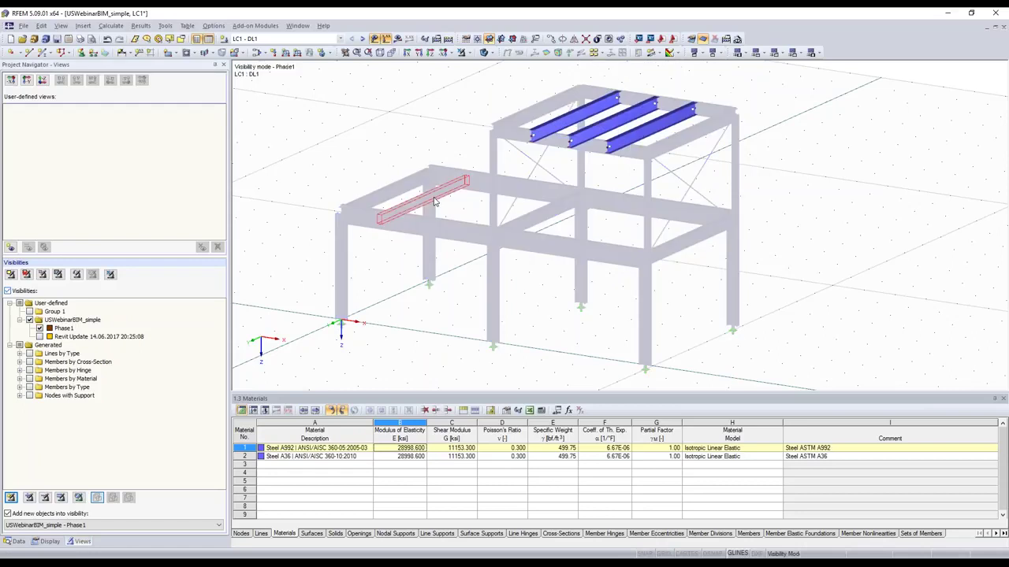
click(462, 53)
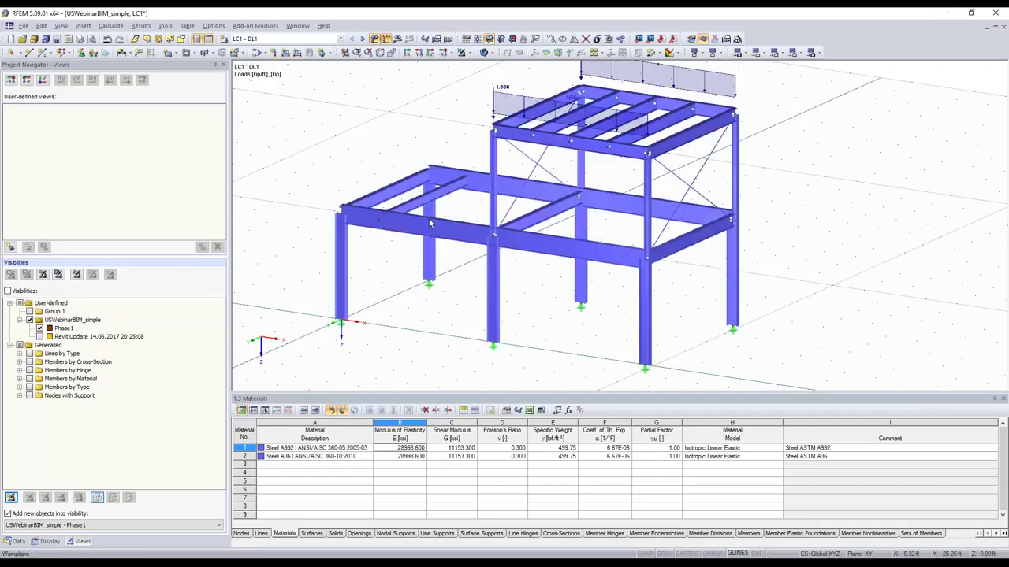
click(428, 222)
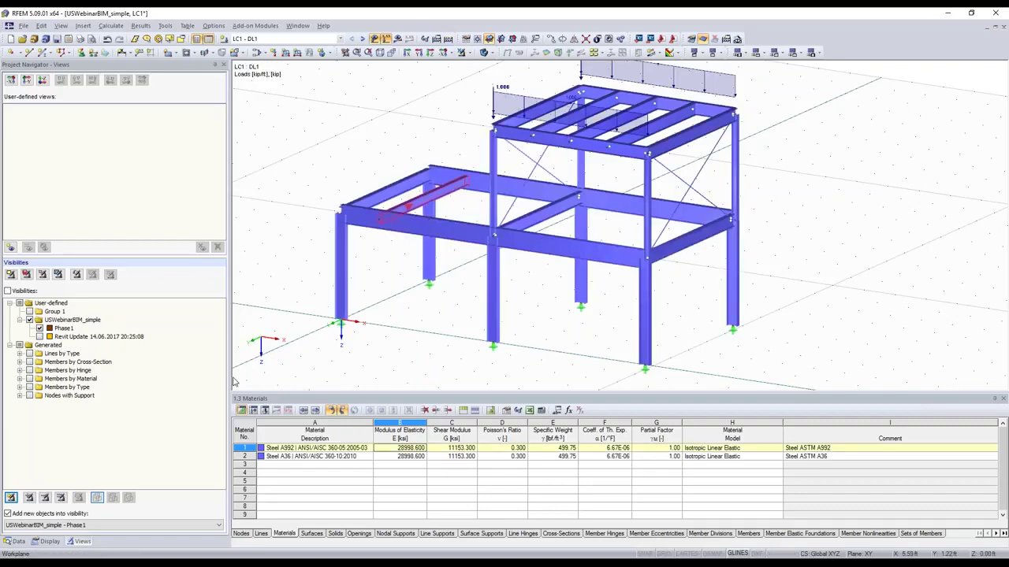
click(64, 328)
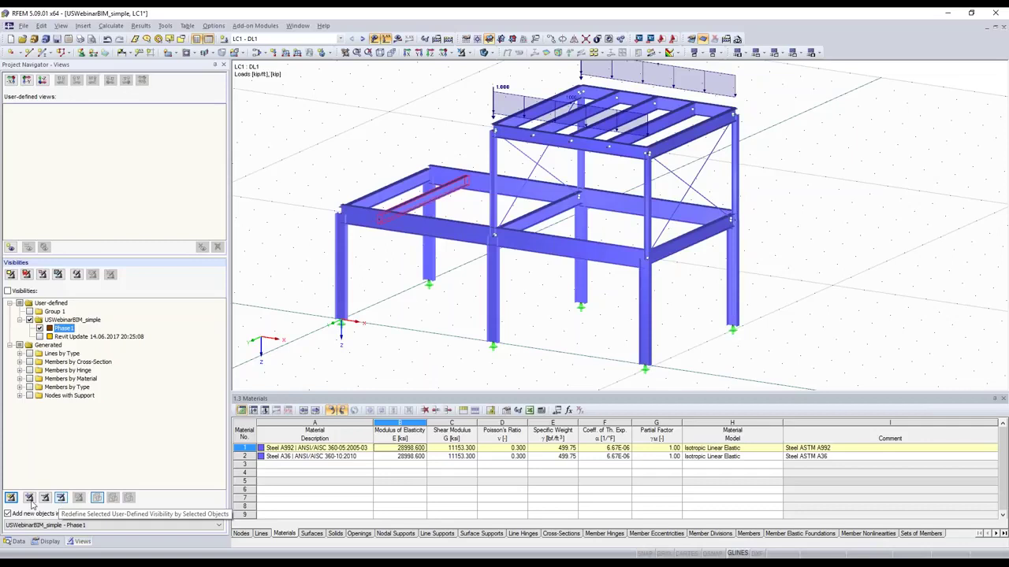
click(31, 502)
Display only the Phase1 objects and select its three roof beams and the low bay's beam
click(306, 357)
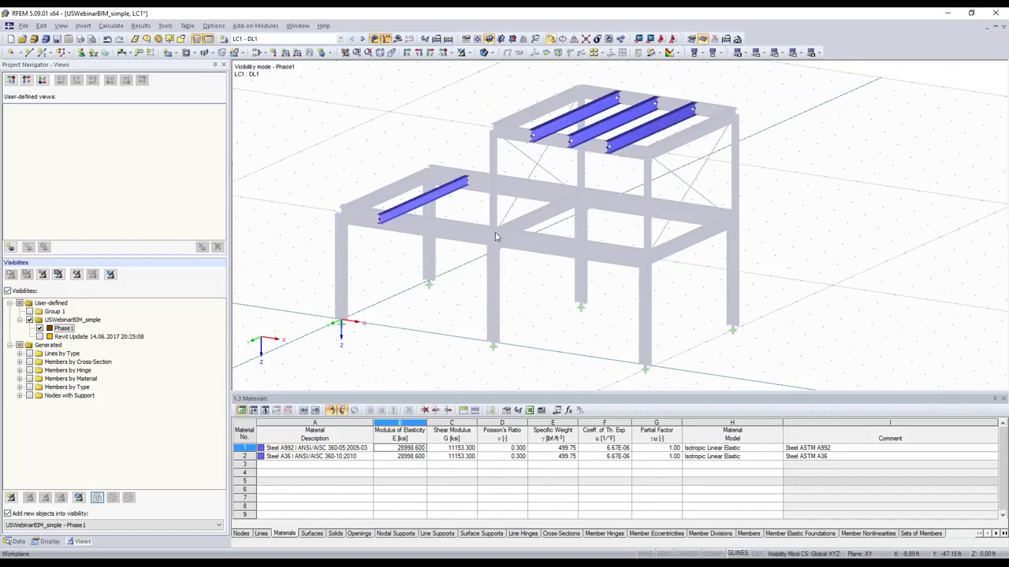
scroll(496, 236, down, 2)
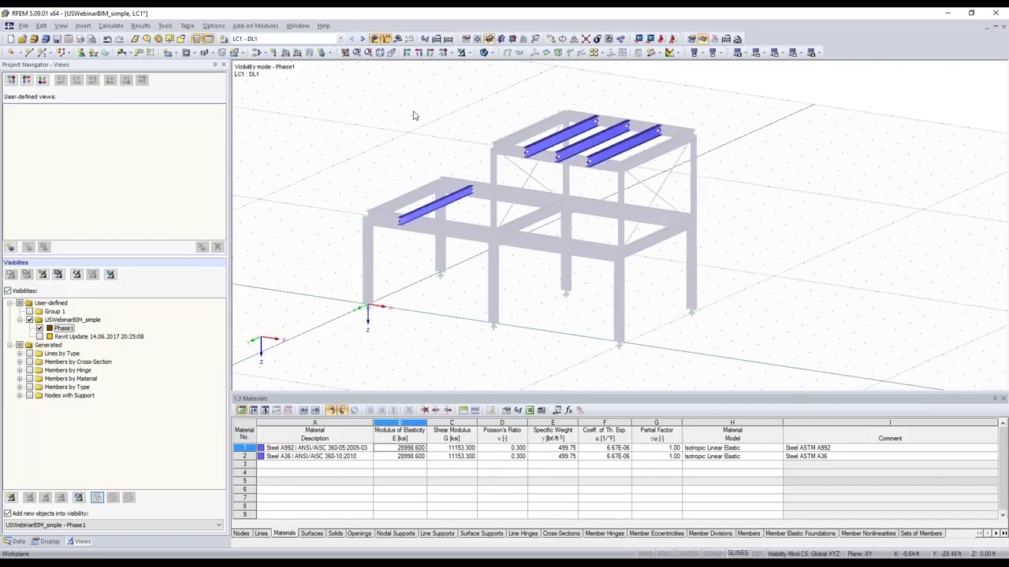
drag(414, 116, 723, 308)
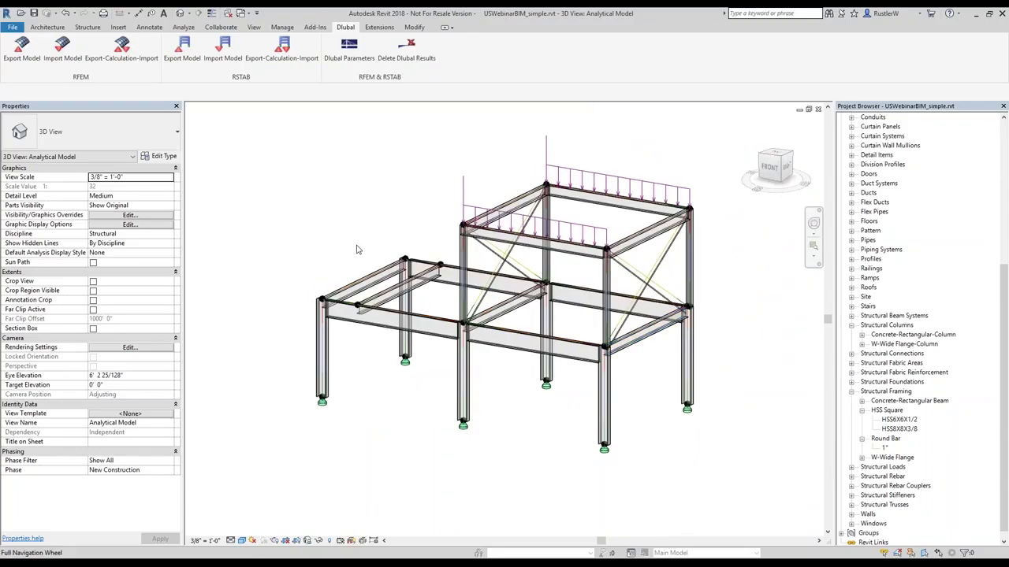
Switch to Revit, duplicate the Analytical Model 3D view with detailing, and rename the copy UPdate 1
scroll(863, 280, up, 1)
scroll(863, 277, up, 8)
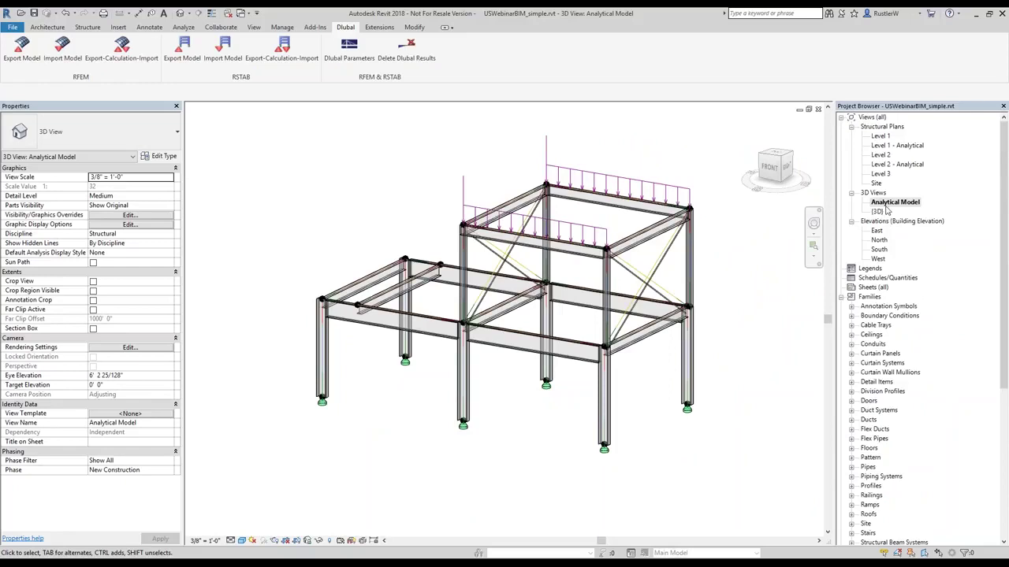
double_click(887, 205)
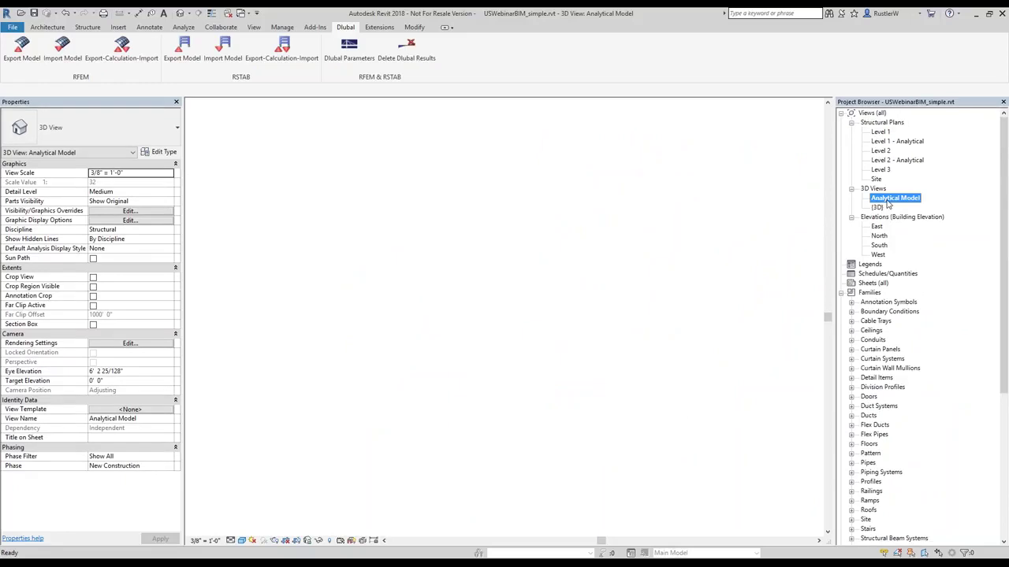
right_click(887, 203)
mouse_move(905, 286)
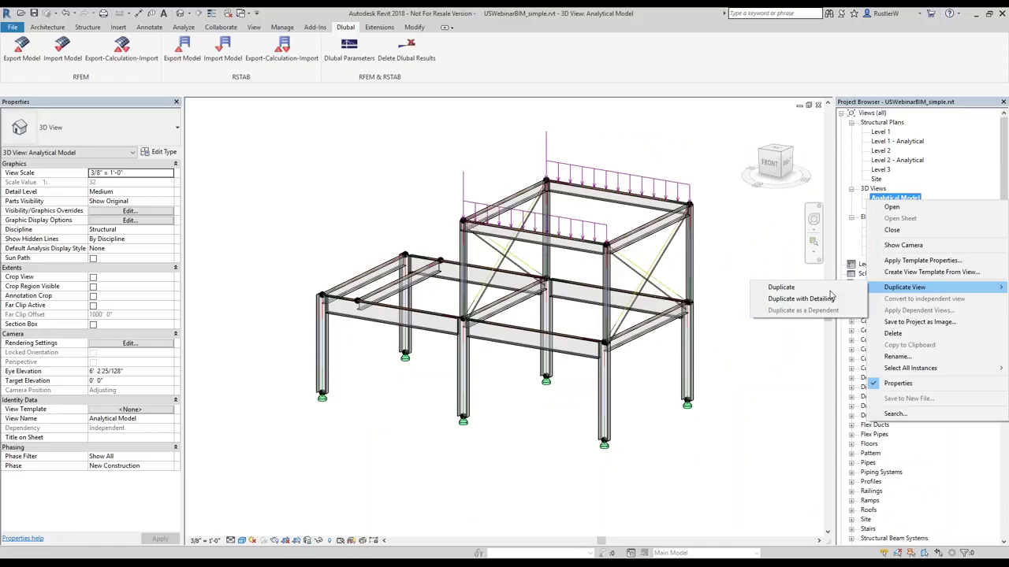
click(827, 298)
right_click(902, 208)
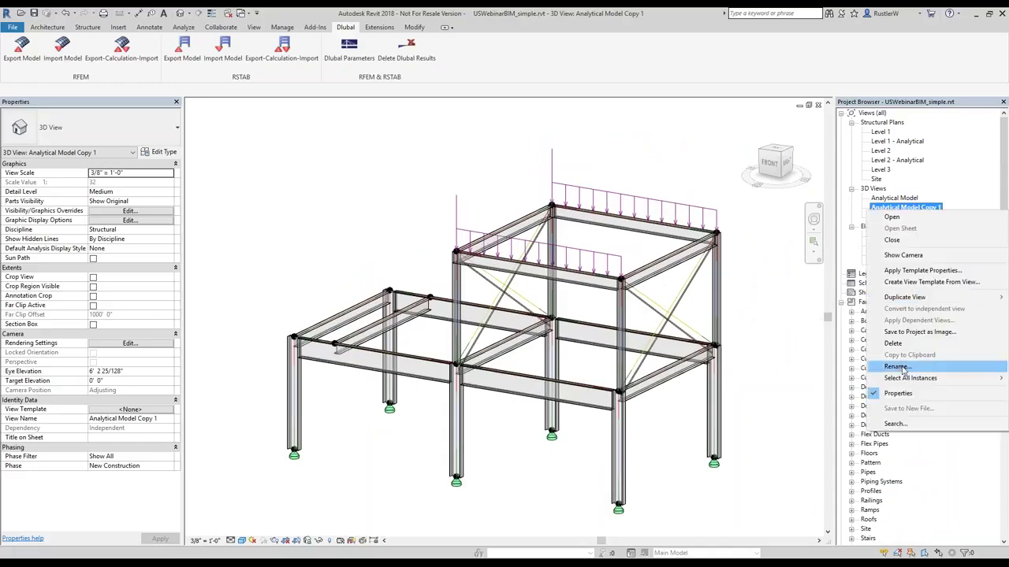
click(896, 368)
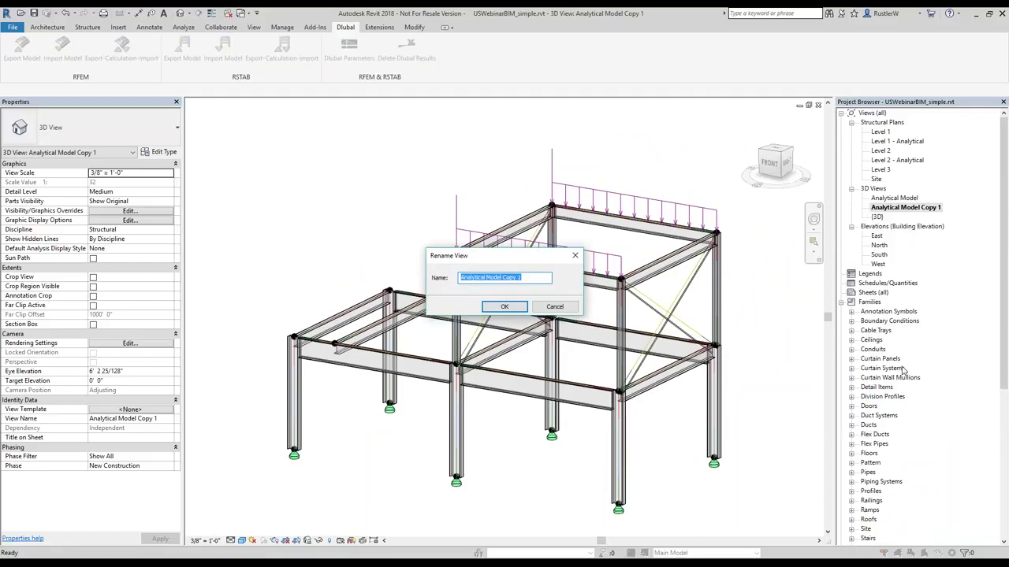
text(UPdate 1)
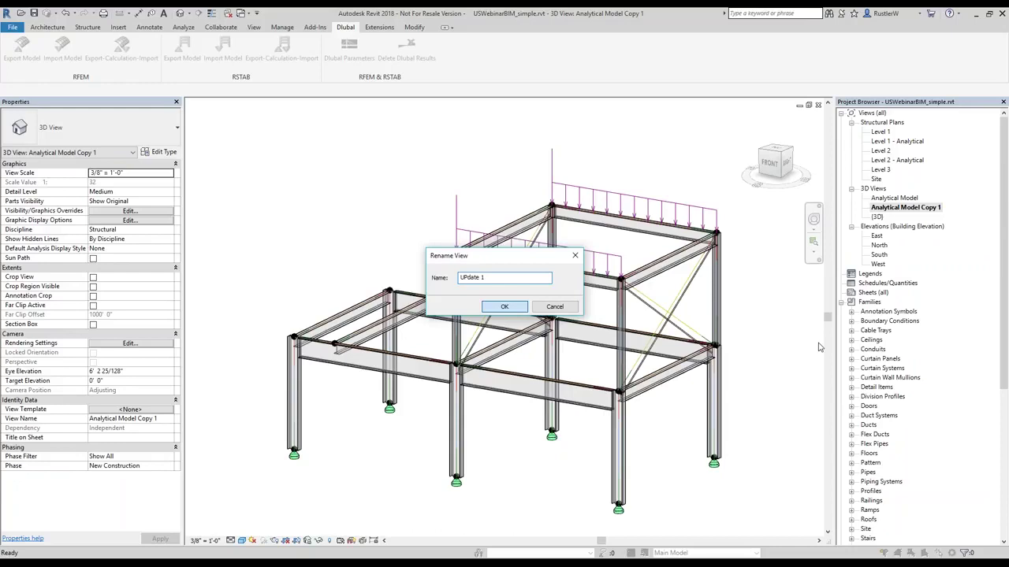
key(Return)
Select the entire frame with its loads and supports and hide these elements in the UPdate 1 view
click(324, 220)
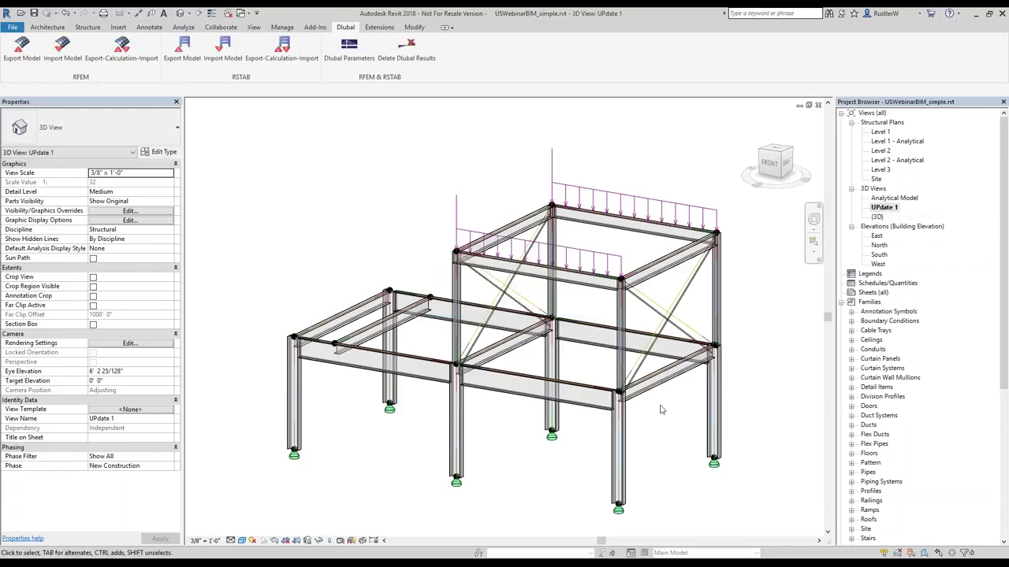
drag(661, 409, 232, 112)
right_click(717, 124)
mouse_move(788, 198)
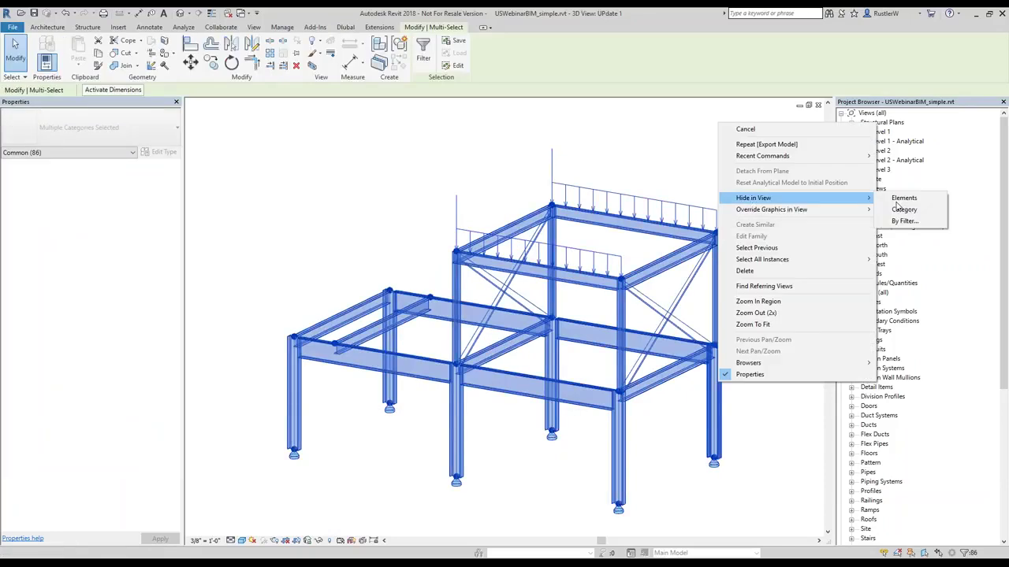
key(Return)
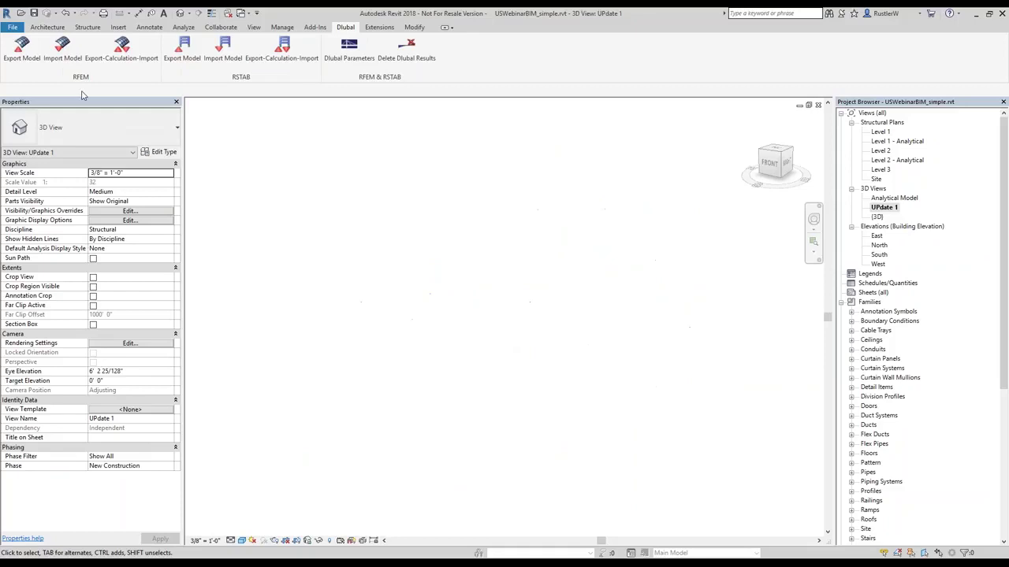
Import only the selected RFEM objects into Revit as an update of the existing structure, applying structural data without loads
click(66, 54)
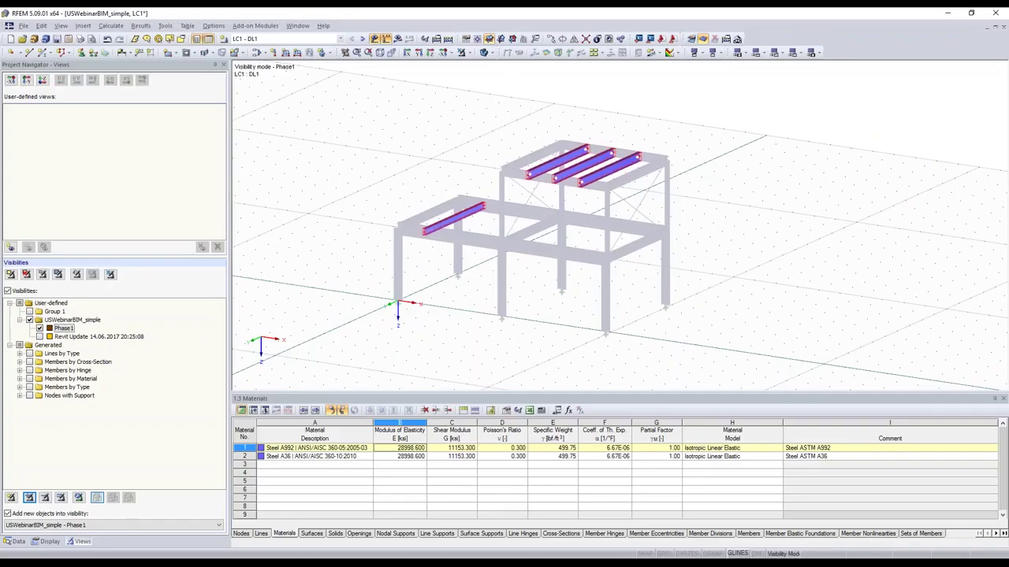
mouse_move(281, 564)
click(281, 526)
click(63, 66)
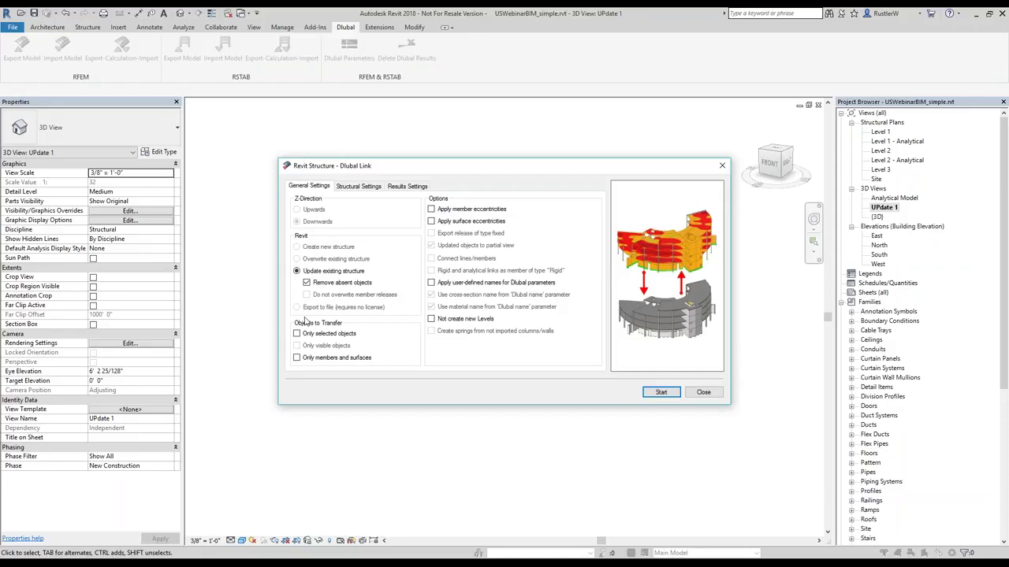
click(297, 334)
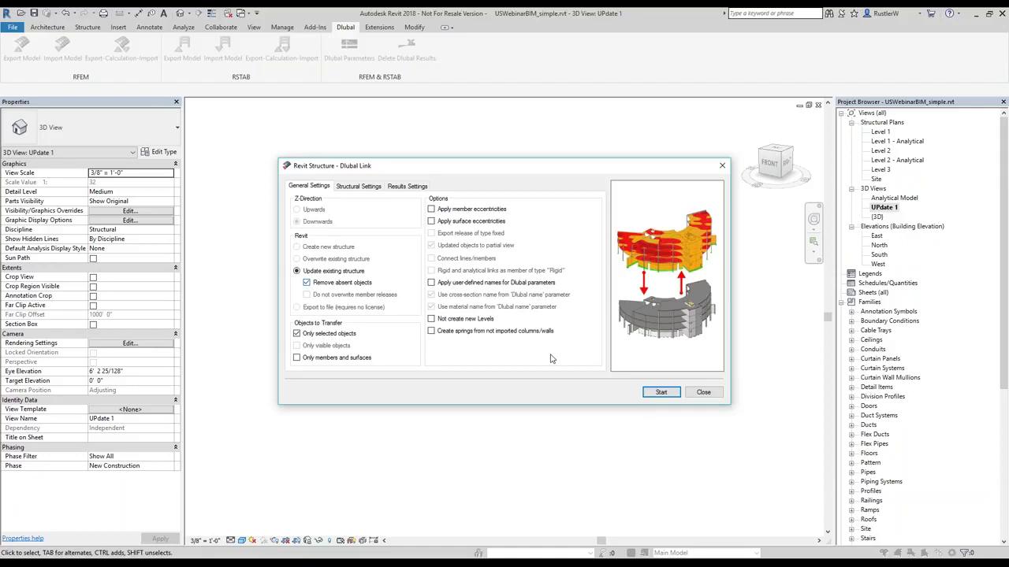
click(306, 282)
click(360, 186)
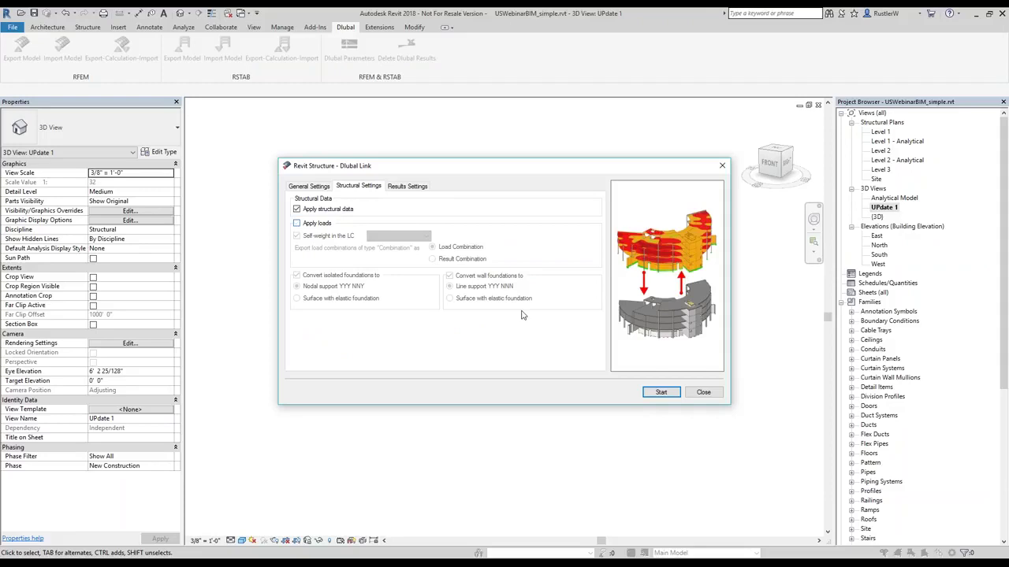
click(662, 393)
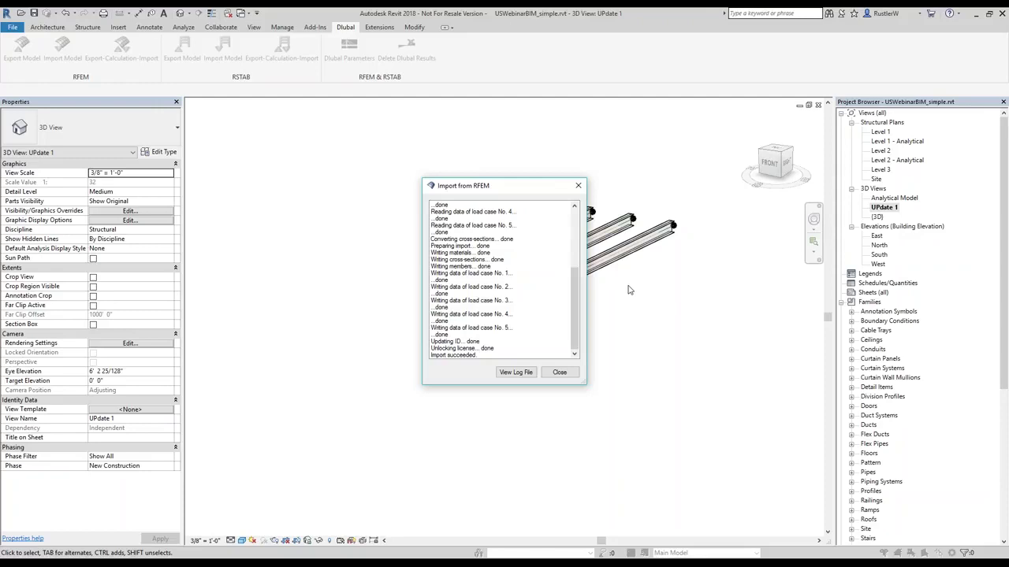
key(Return)
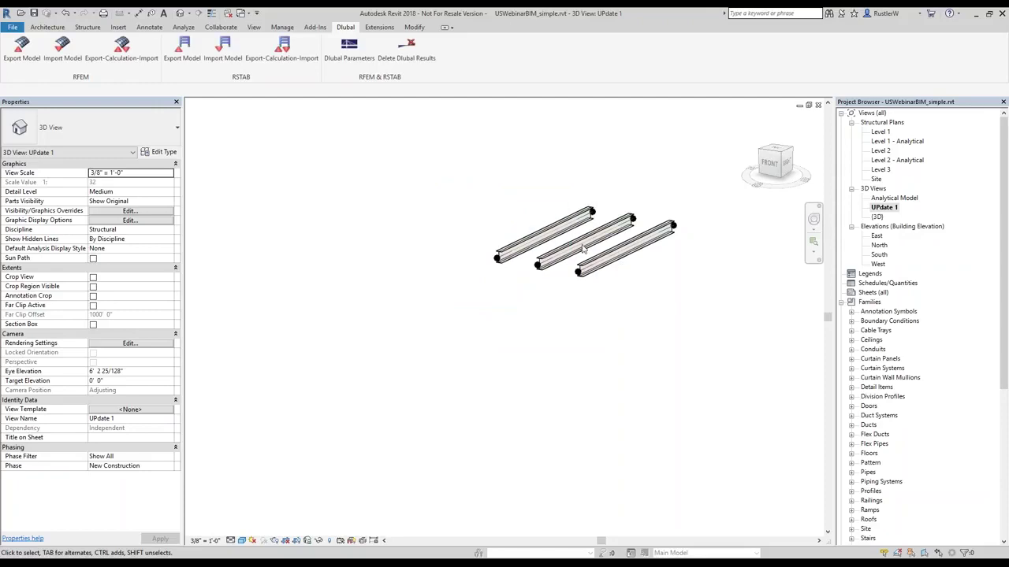
Examine the imported roof beams, then open the Analytical Model view and check the low bay's intermediate beam section
click(583, 248)
click(667, 325)
double_click(885, 198)
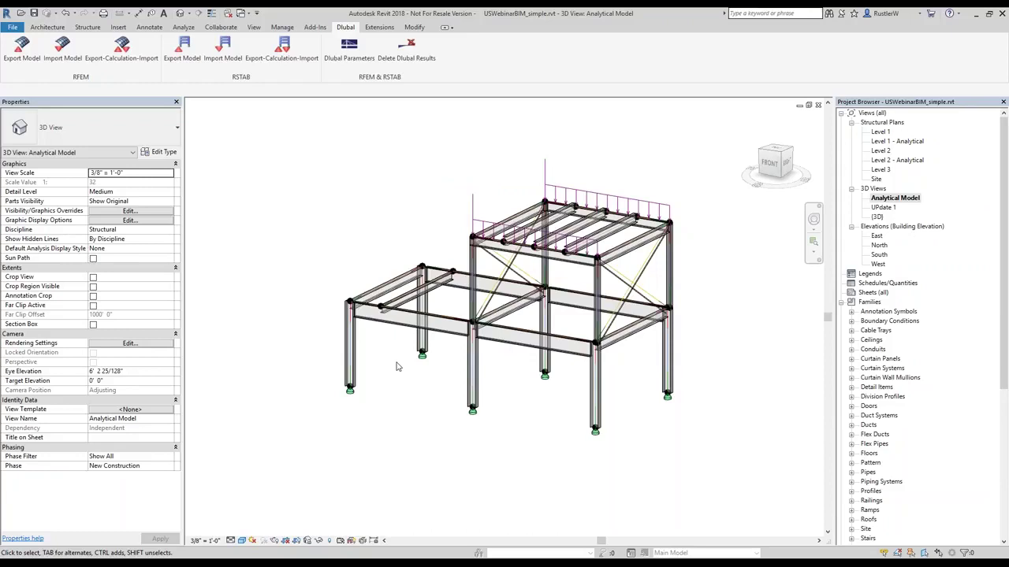
scroll(398, 367, up, 1)
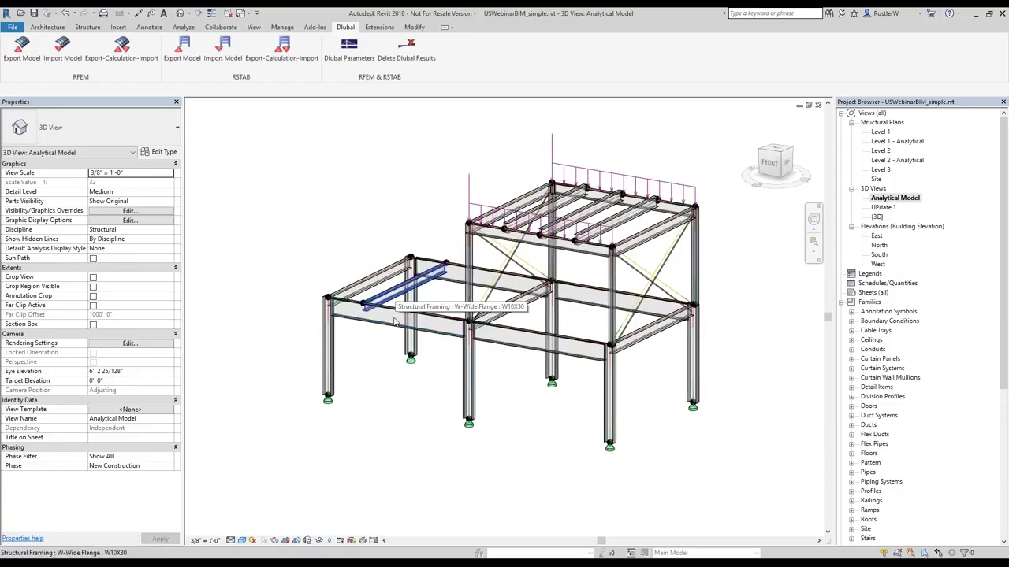
click(393, 315)
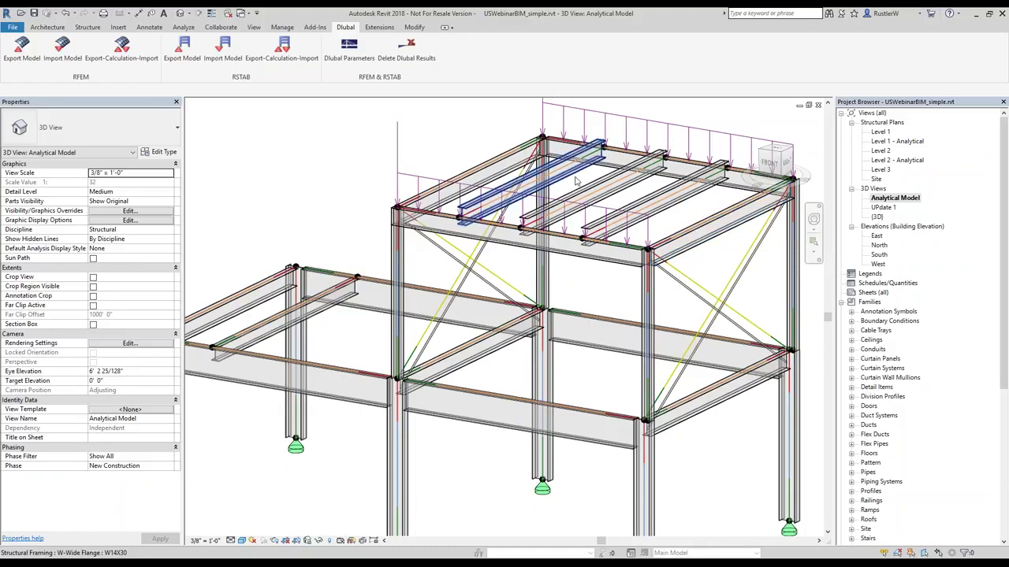
Set the z Justification of the three imported W14X30 roof beams to Top
click(606, 207)
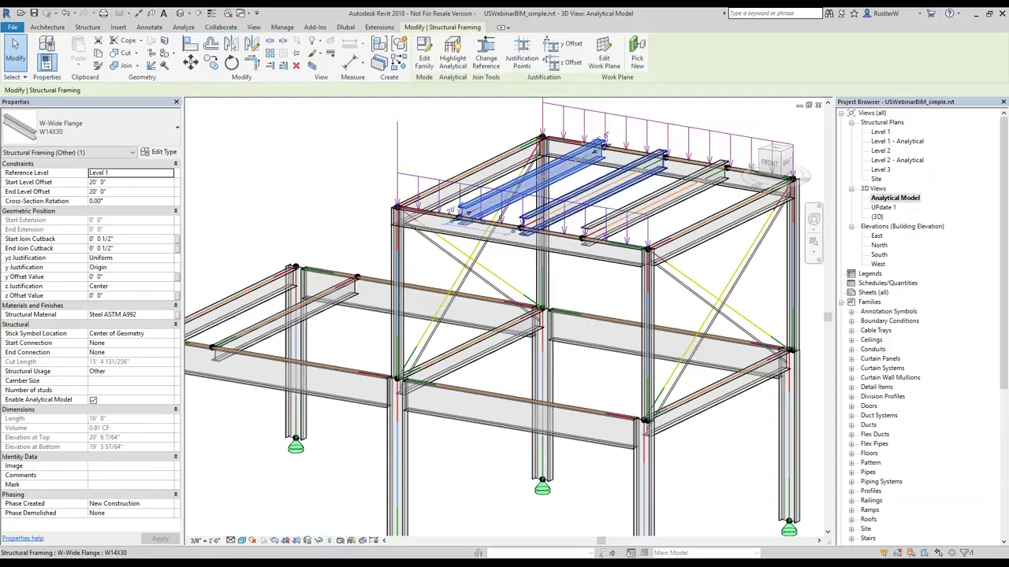
ctrl+click(595, 191)
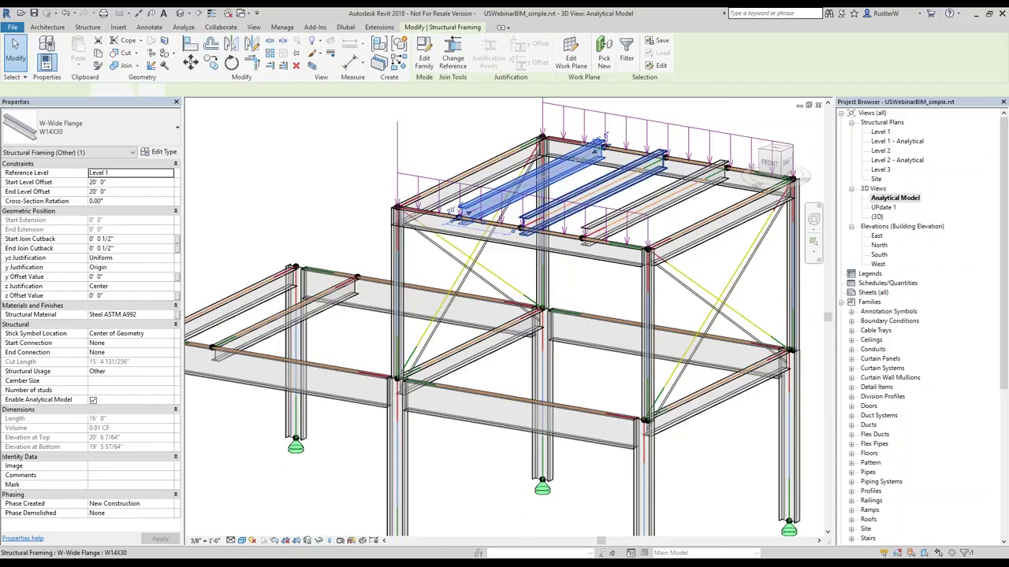
ctrl+click(654, 200)
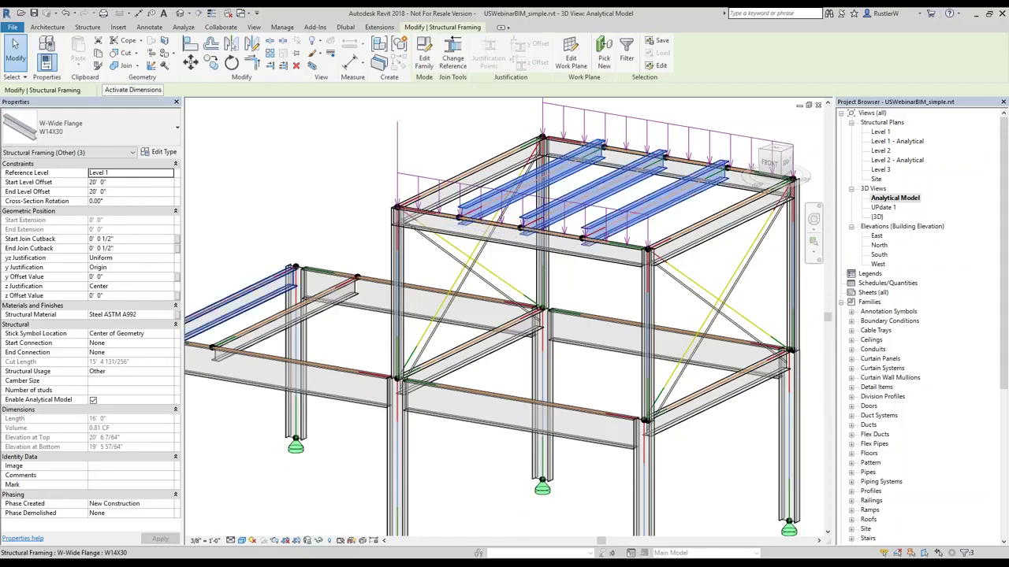
click(158, 289)
click(161, 290)
click(118, 299)
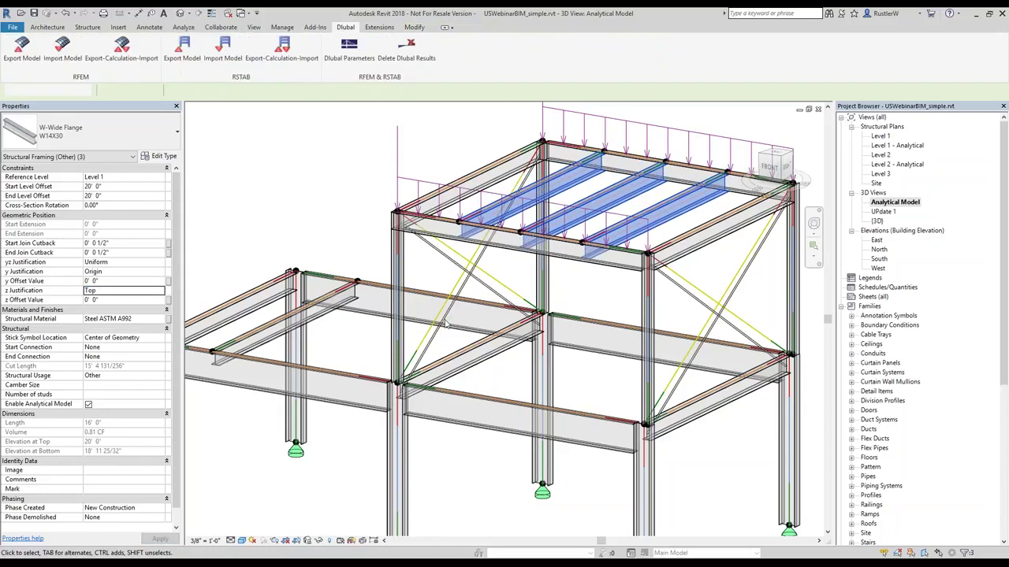
key(Escape)
Inspect the low bay's intermediate beam and the whole updated frame, and switch back to RFEM
middle_drag(334, 271, 405, 227)
scroll(405, 314, up, 2)
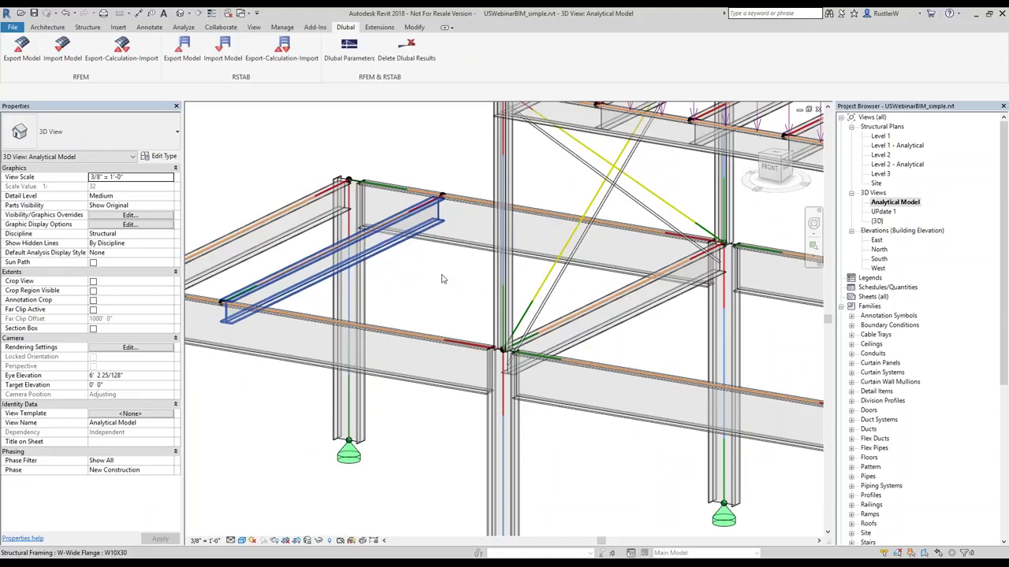
scroll(442, 279, down, 2)
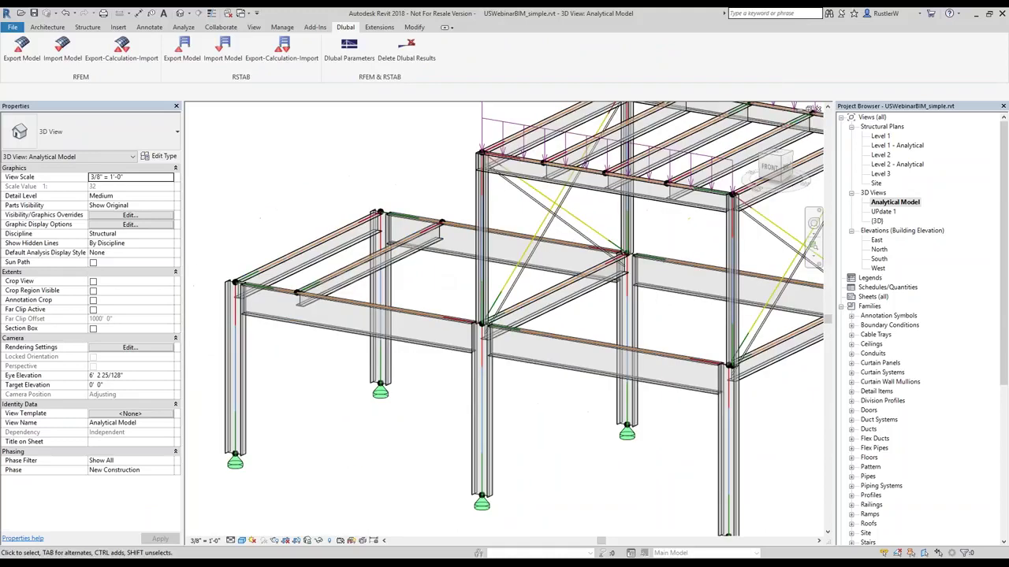
scroll(435, 290, down, 2)
scroll(463, 332, down, 2)
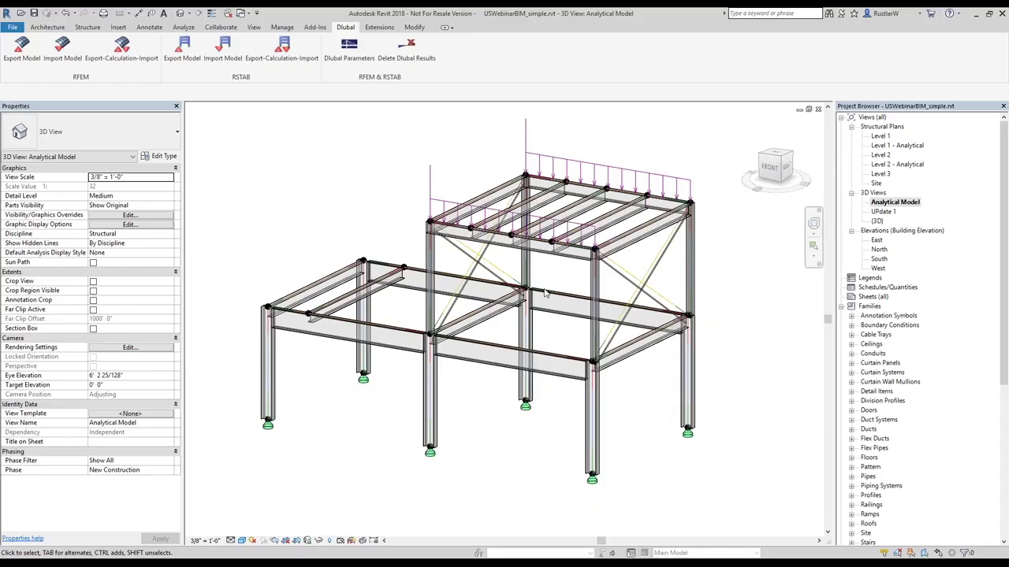
key(alt+Tab)
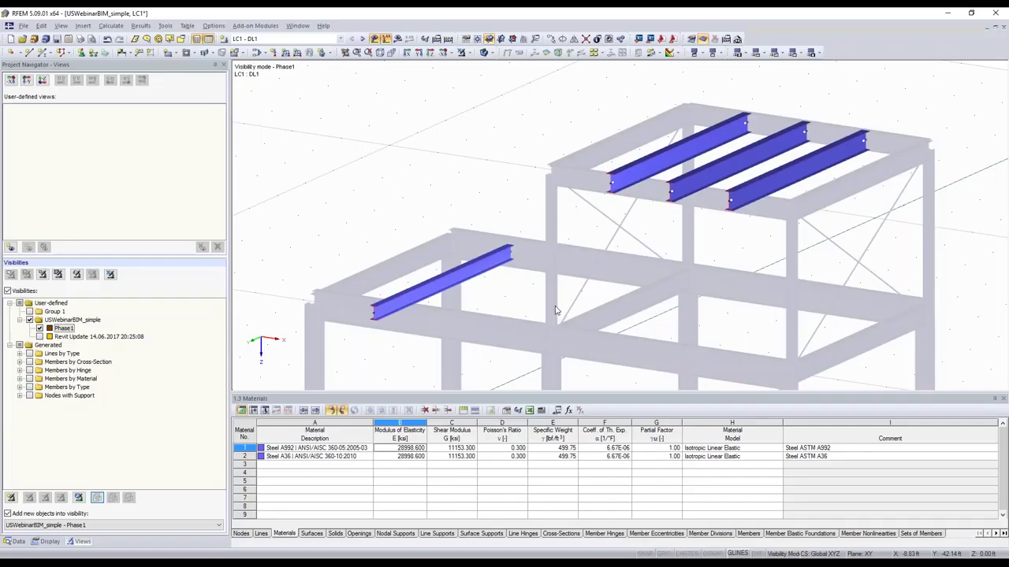
Cancel the Phase1 visibility mode so the entire steel structure and its loads are displayed
scroll(555, 310, down, 2)
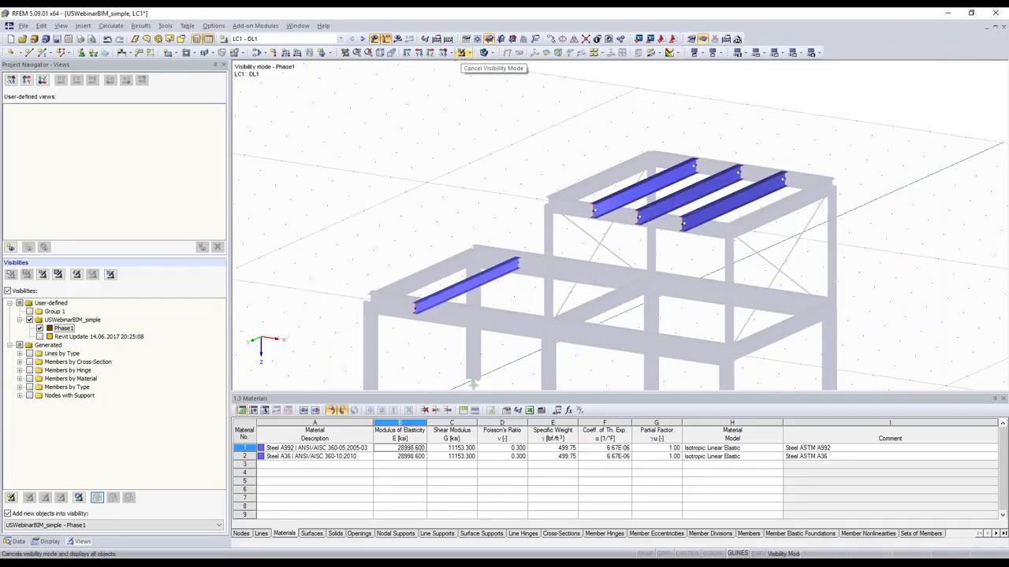
click(461, 53)
scroll(546, 276, down, 1)
middle_drag(546, 276, 438, 262)
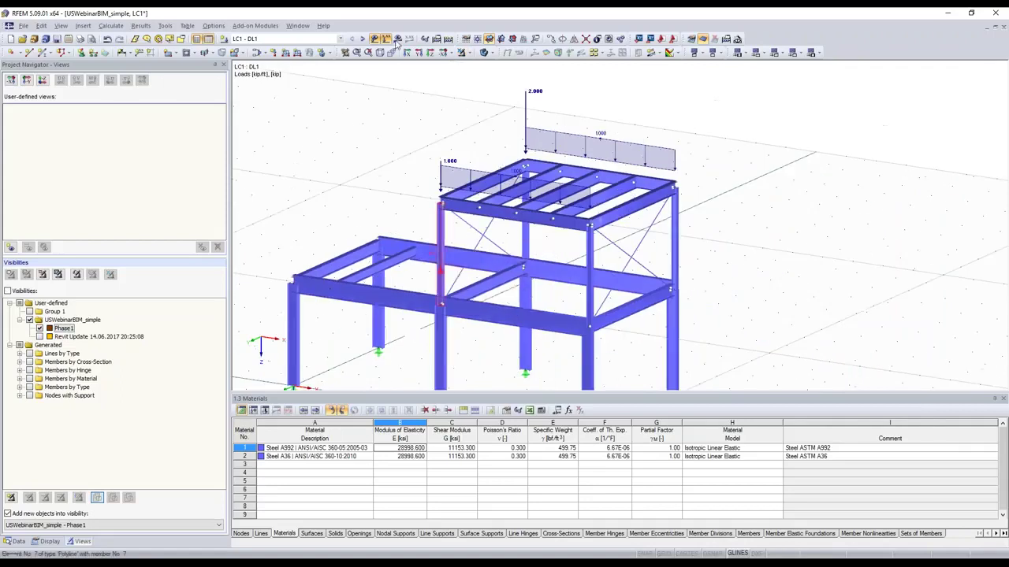
Show the results of load case LC1 - DL1, starting the calculation for it
click(398, 39)
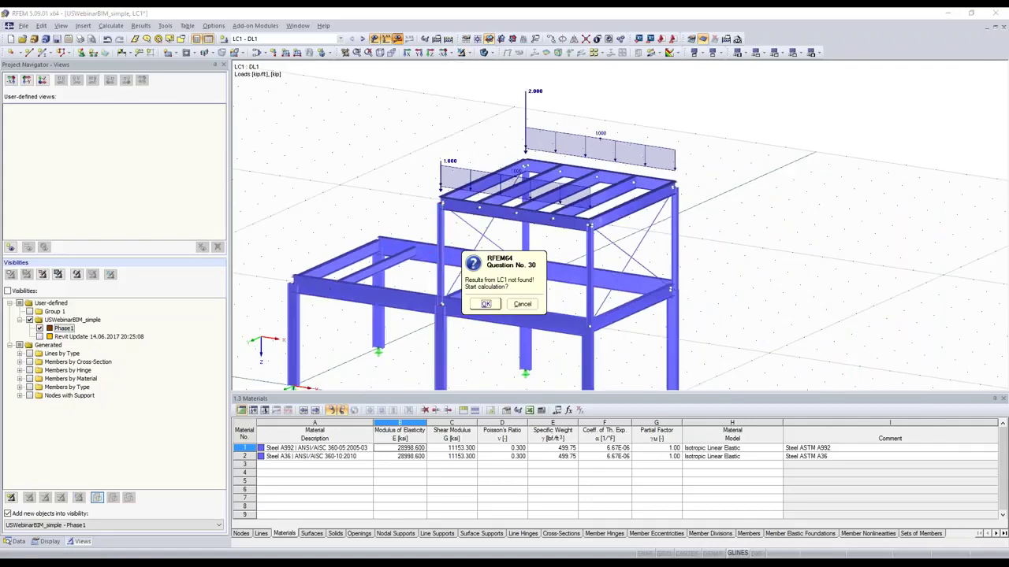
click(487, 305)
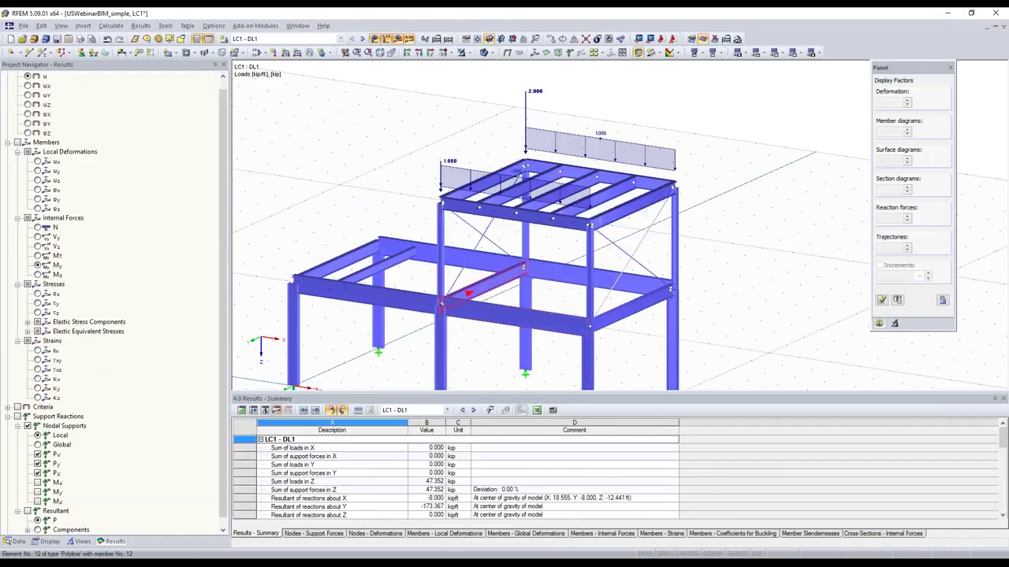
scroll(514, 283, down, 2)
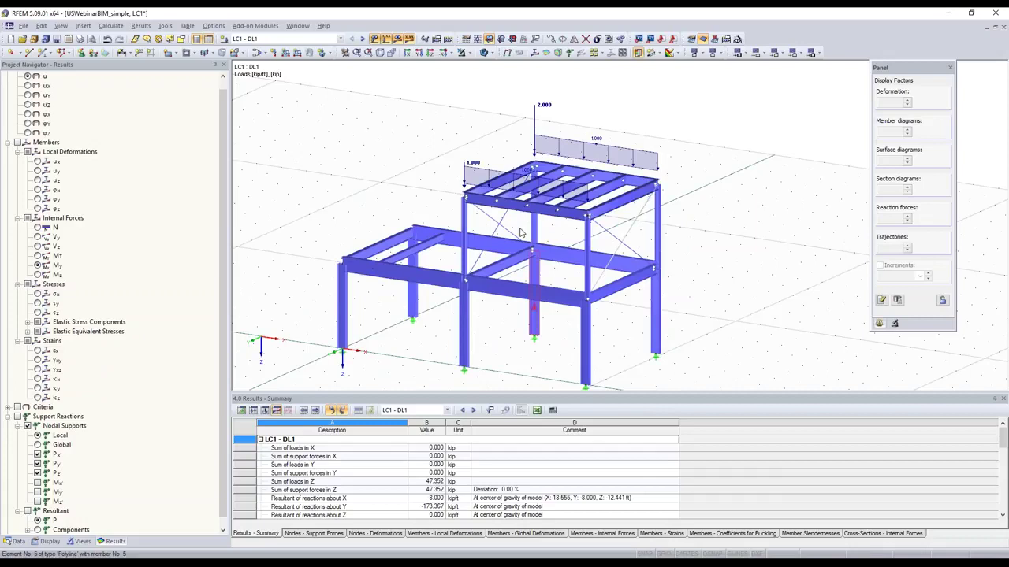
Display the structure as a wireframe line model and examine the frame with its loads
click(484, 53)
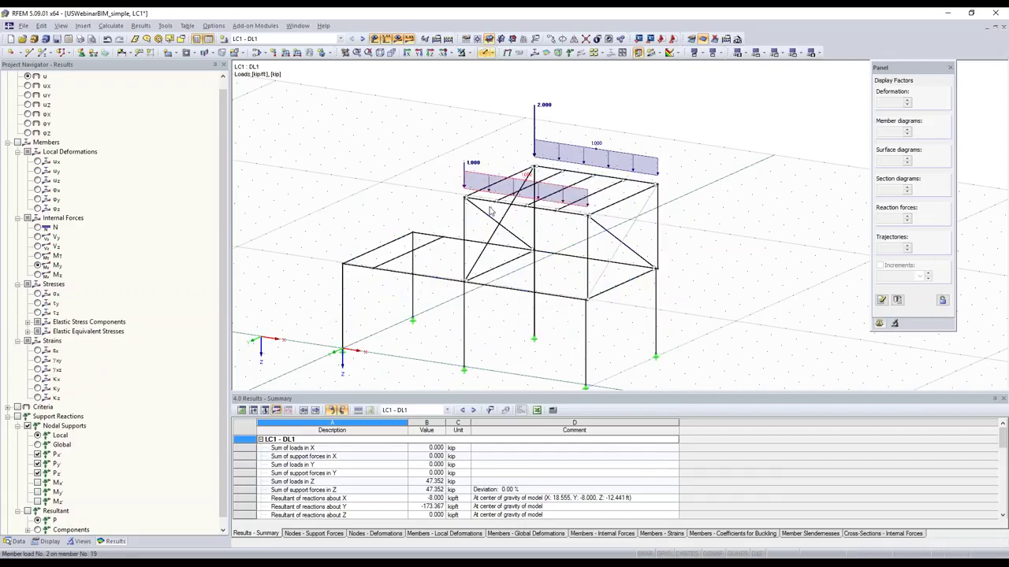
scroll(489, 210, up, 2)
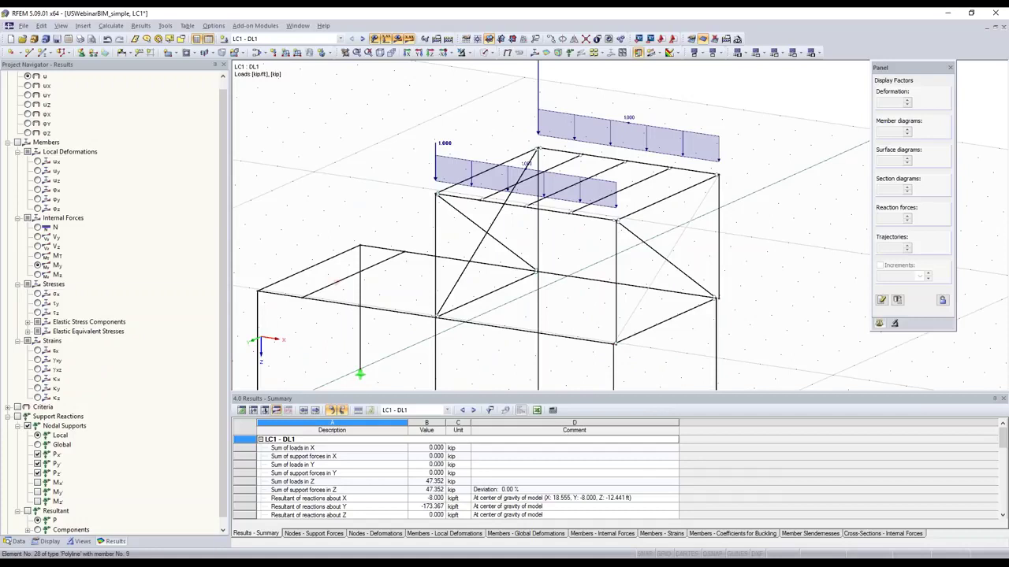
scroll(518, 225, down, 2)
scroll(489, 260, down, 1)
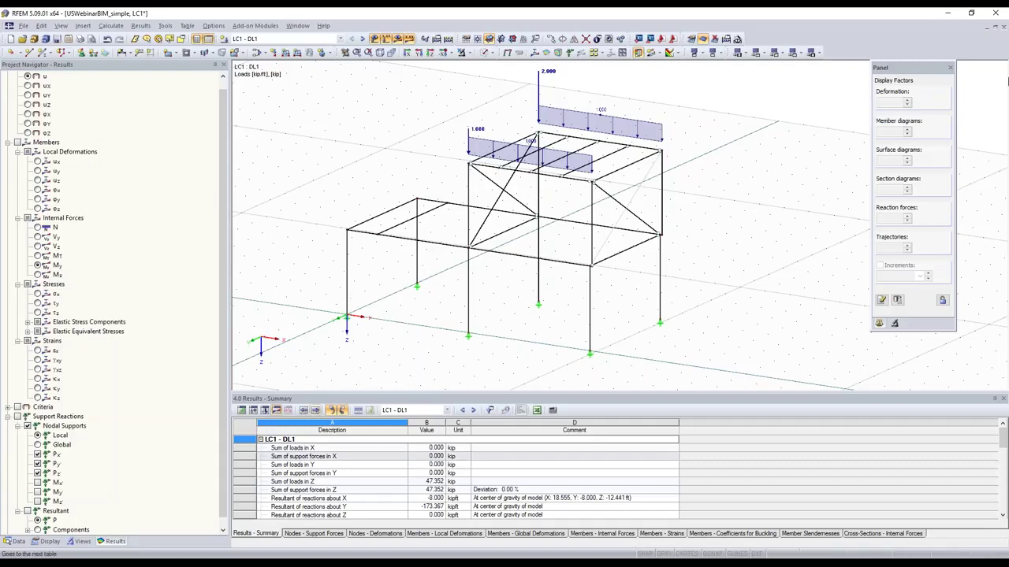
Close the model, saving it as USWebinarBIM_simple.rf5 in the IFC folder
click(1002, 28)
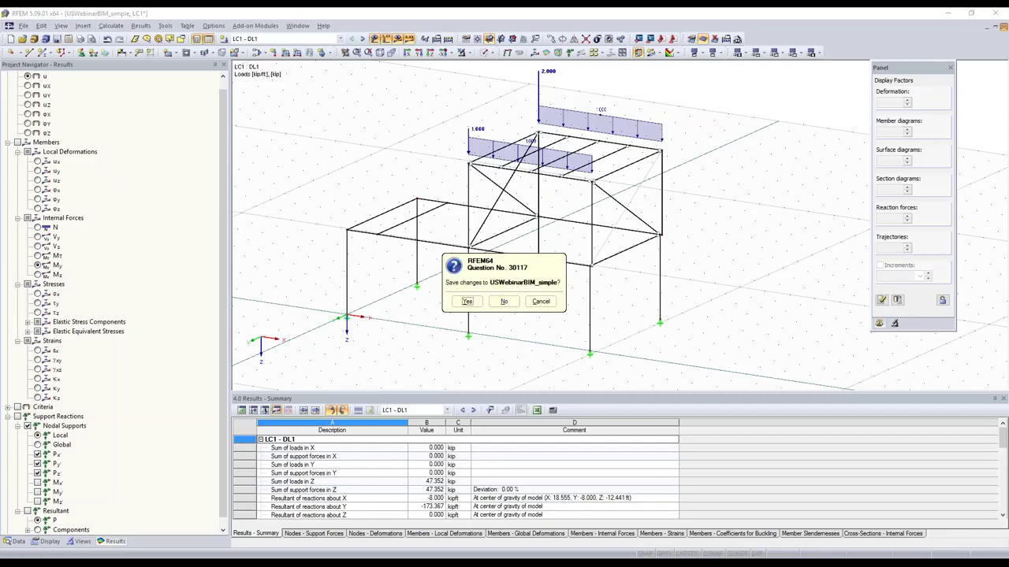
click(503, 302)
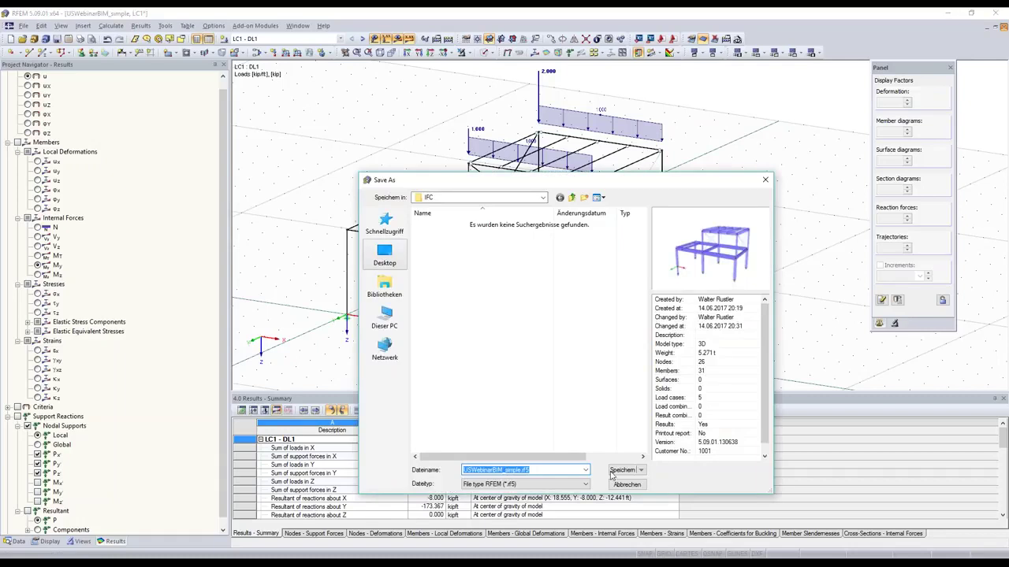
click(622, 469)
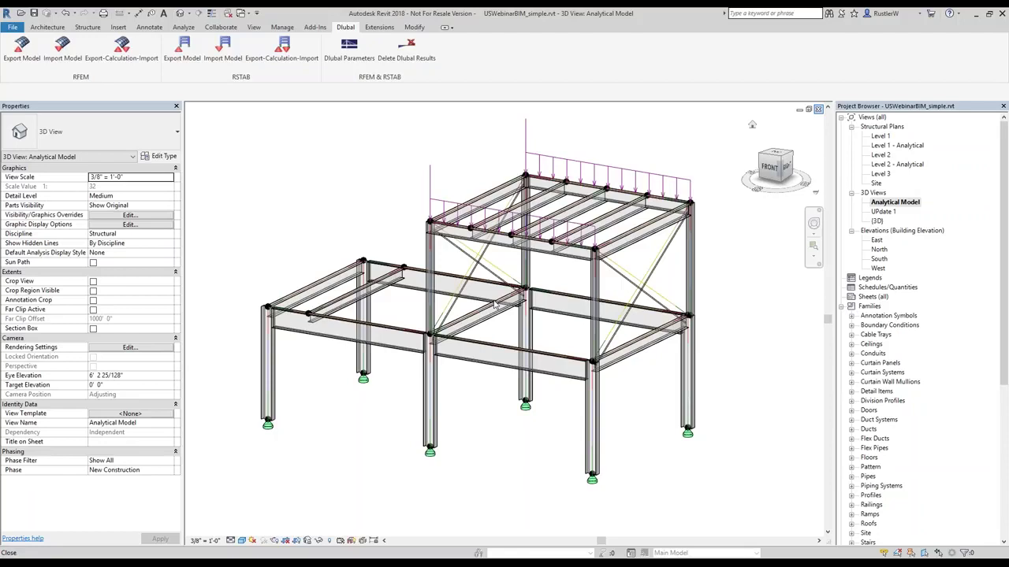
In Revit, close all open 3D views of USWebinarBIM_simple and open the recent project USWebinarBIM2
click(818, 109)
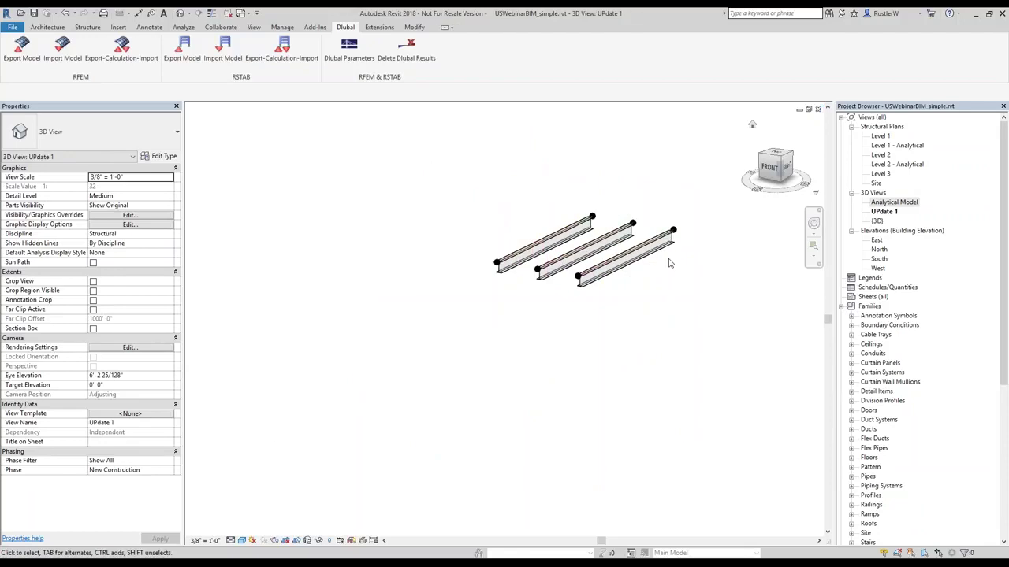
click(818, 109)
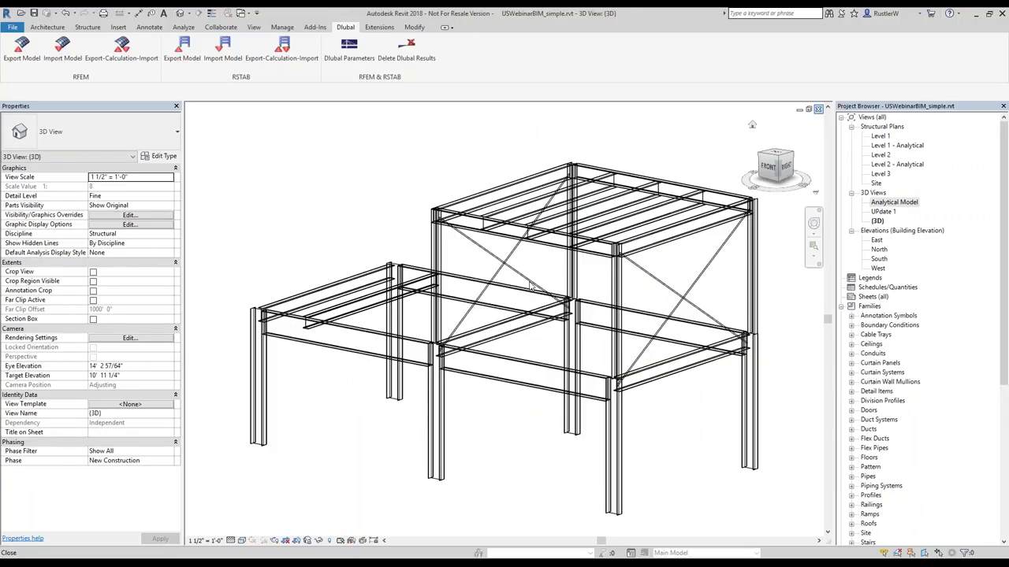
click(507, 299)
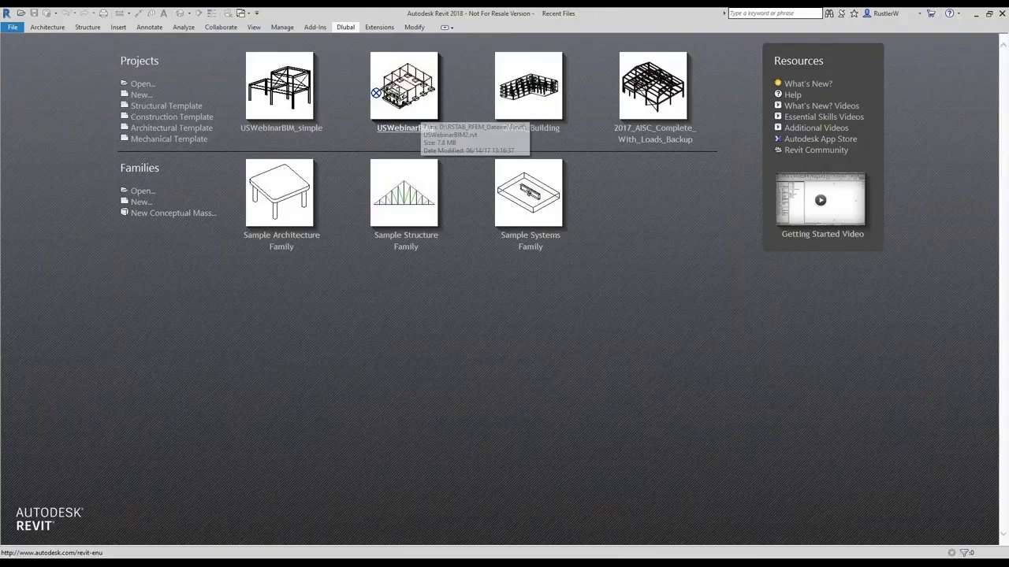
click(376, 93)
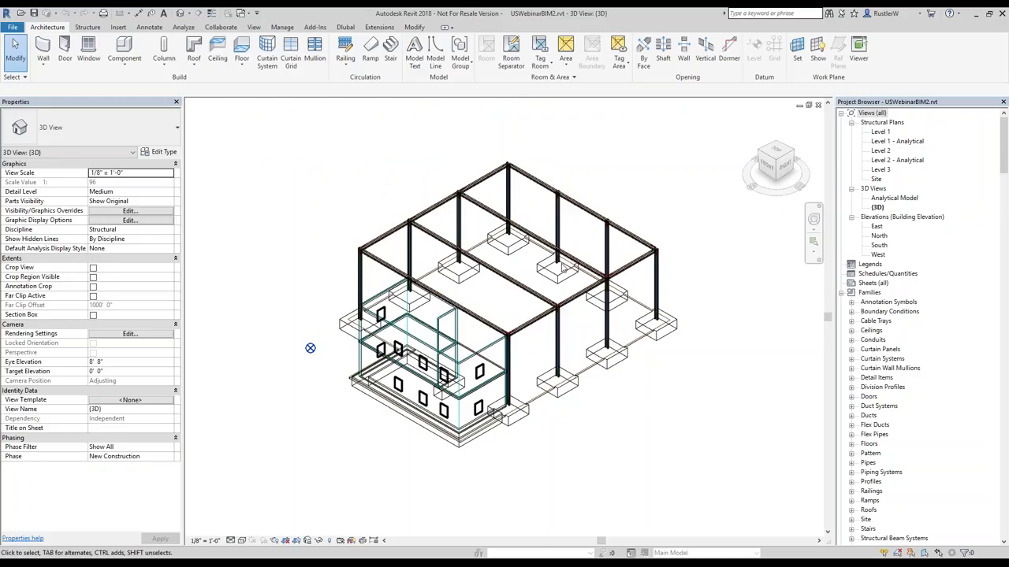
Examine the hall's steel frame, isolated foundations and two-storey walls with windows in the 3D view
shift+middle_drag(308, 407, 308, 338)
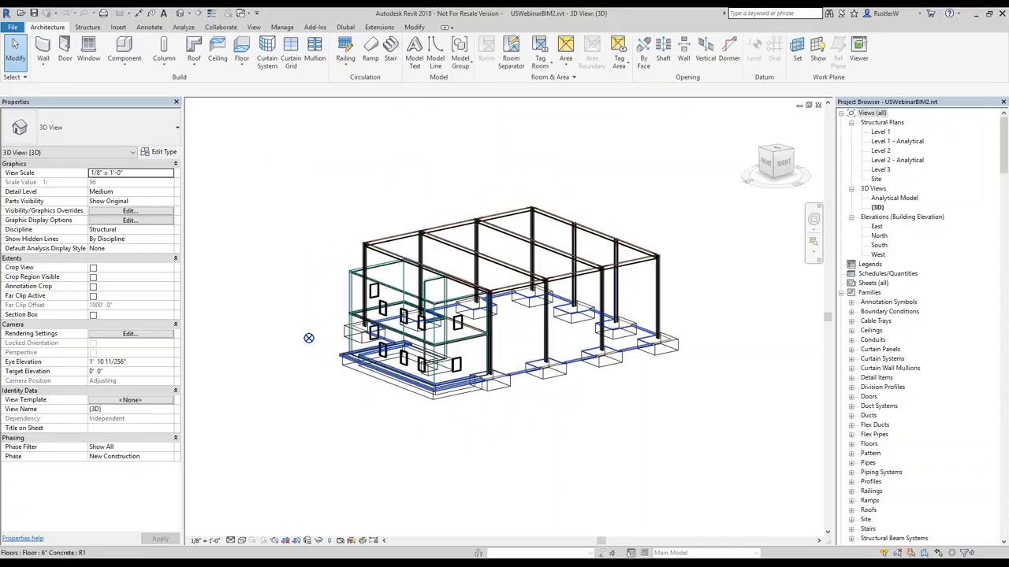
scroll(613, 378, up, 3)
click(592, 354)
click(576, 405)
scroll(635, 395, down, 3)
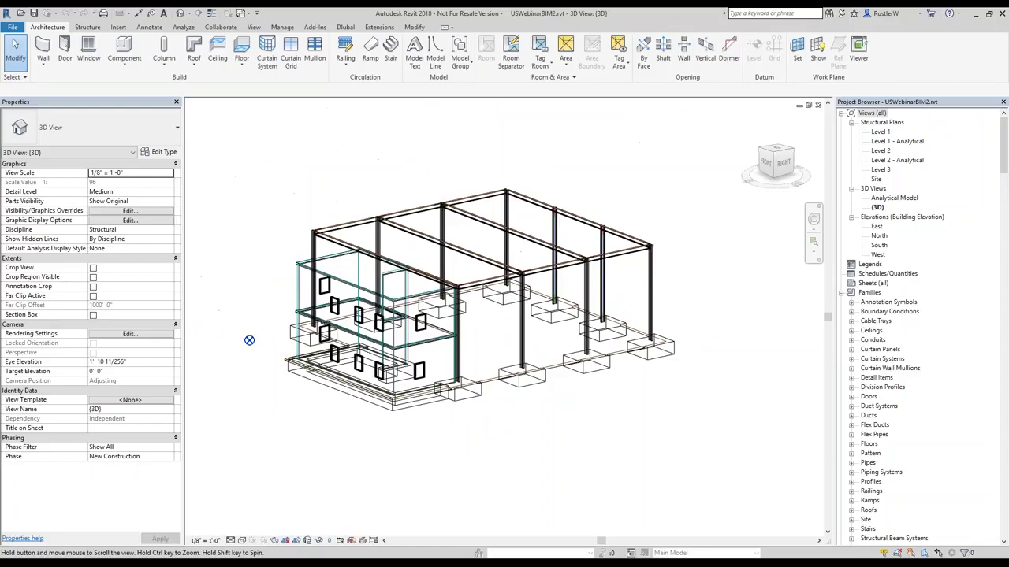
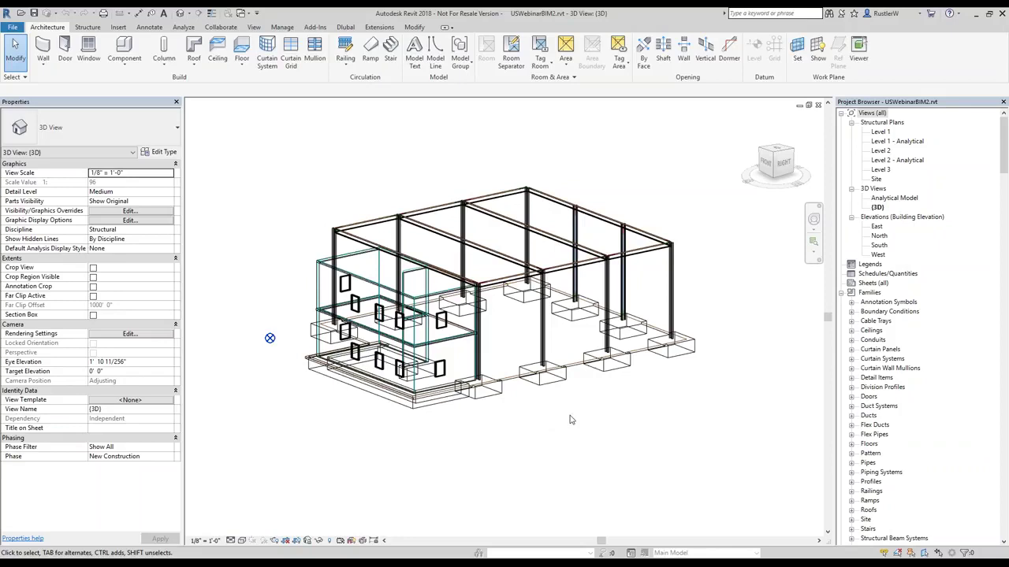
scroll(504, 315, up, 2)
scroll(504, 316, up, 1)
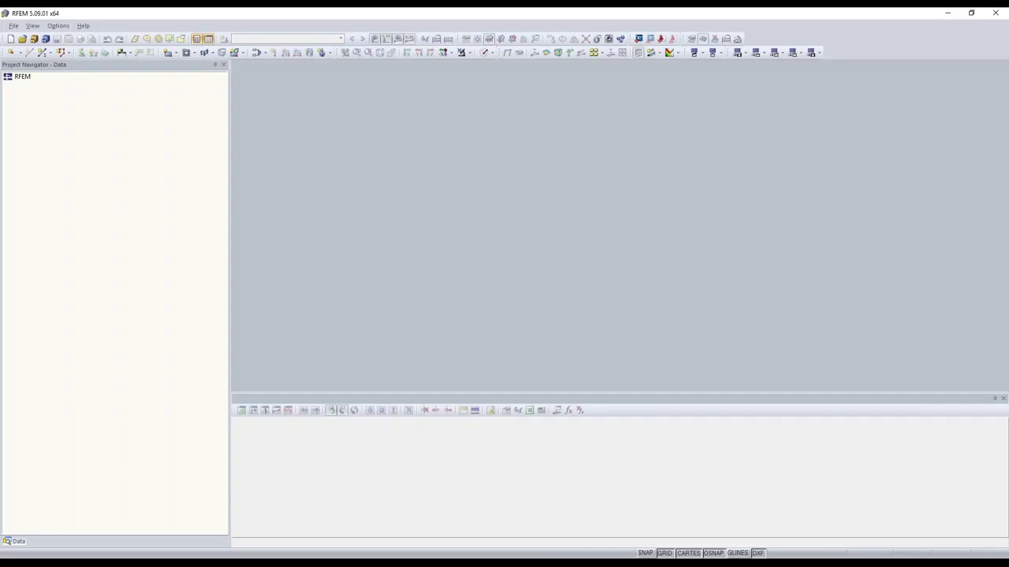
Start the Dlubal export of the building to RFEM and set it to create a new structure
click(336, 477)
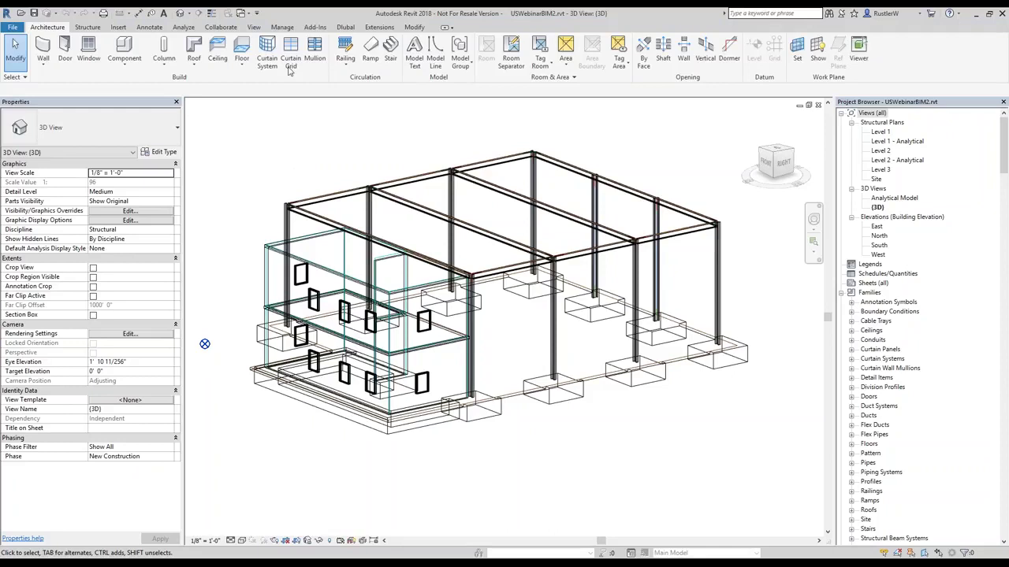
click(345, 28)
click(24, 52)
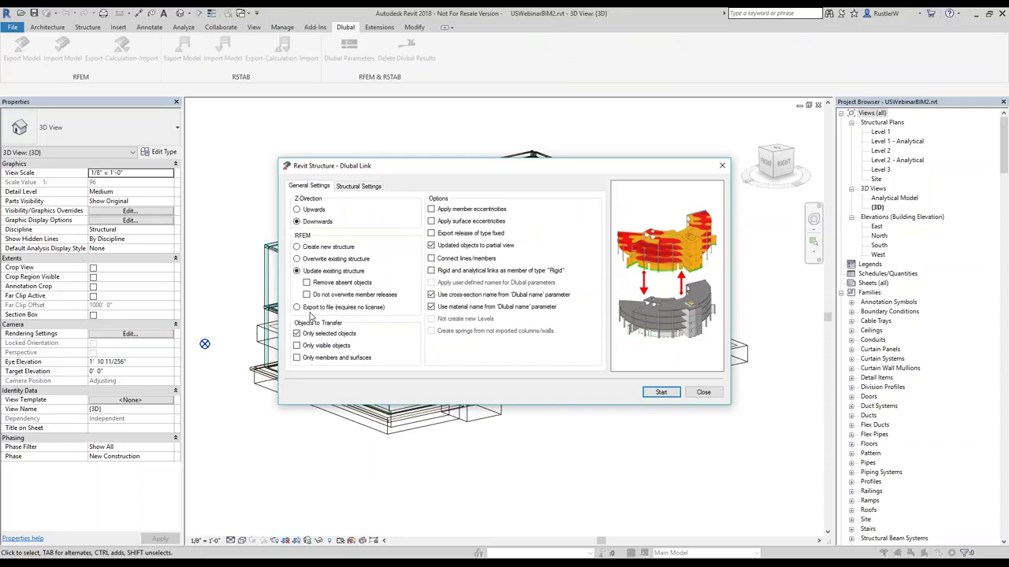
click(298, 247)
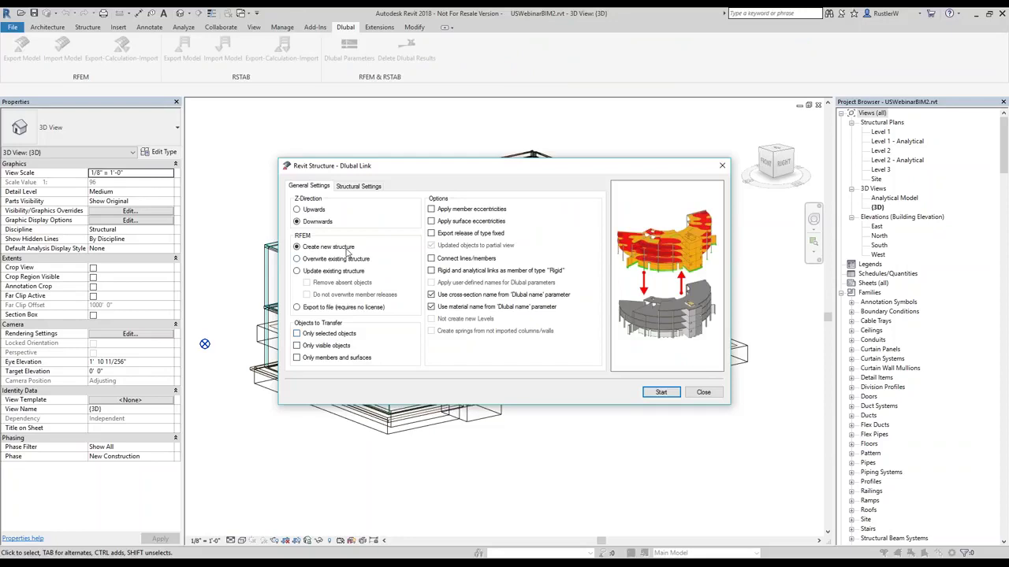
Convert isolated and wall foundations to surfaces with elastic foundation in the structural settings, and start the export
click(359, 187)
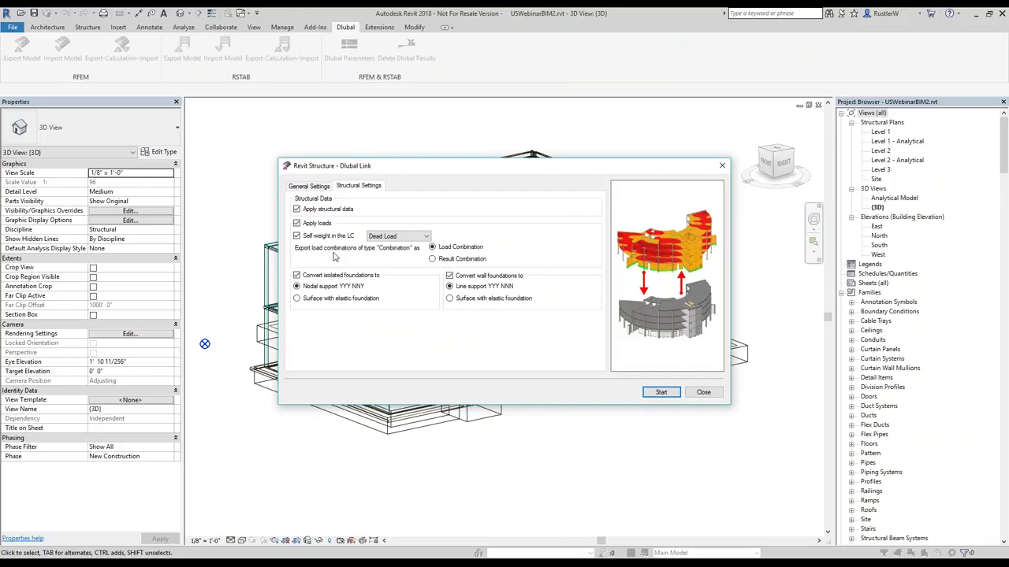
click(308, 297)
click(493, 297)
click(661, 393)
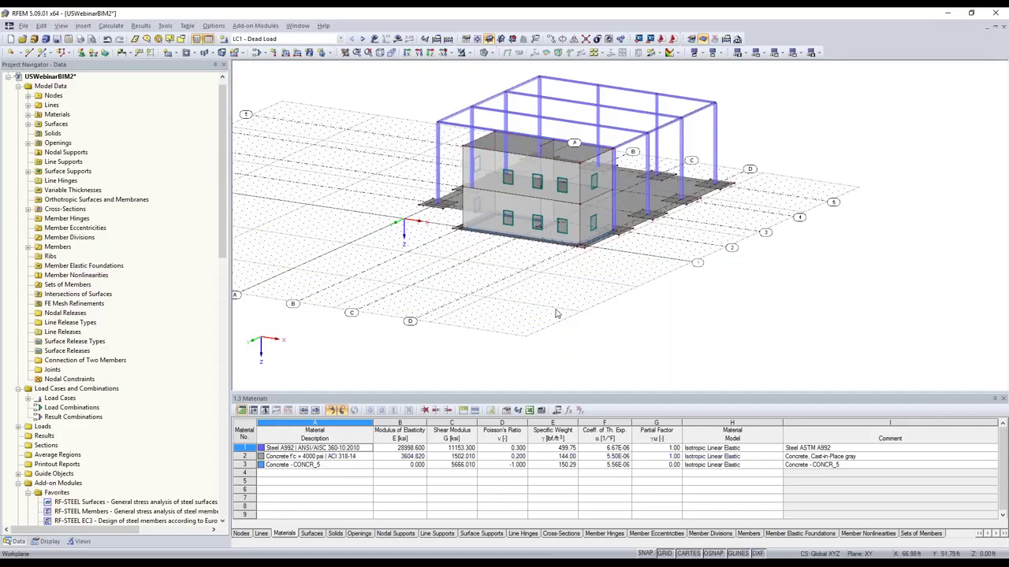
In RFEM, inspect the material and thickness of the corner column's footing surface, leaving the properties unchanged
scroll(556, 313, up, 3)
scroll(363, 221, up, 1)
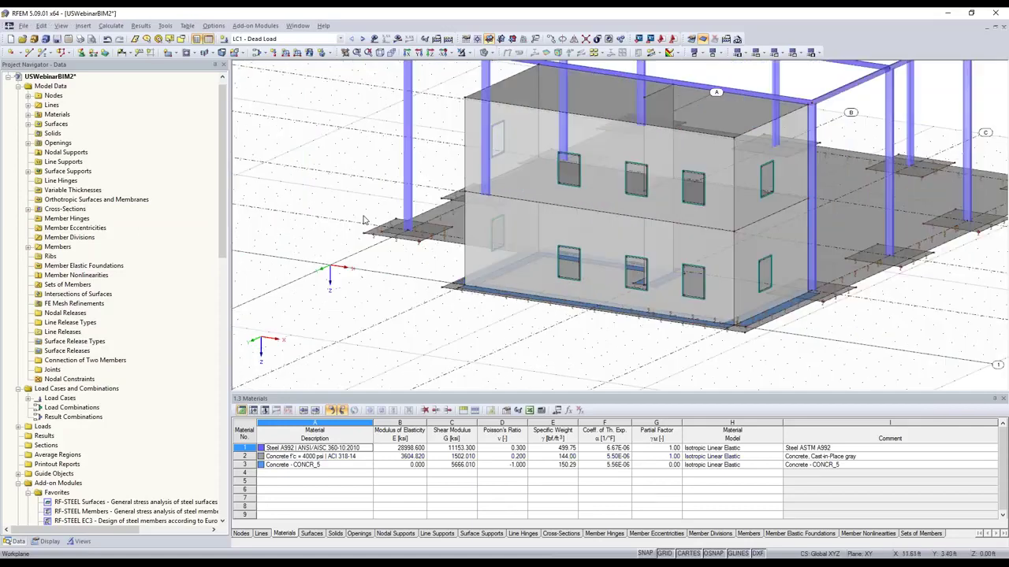
scroll(364, 219, up, 4)
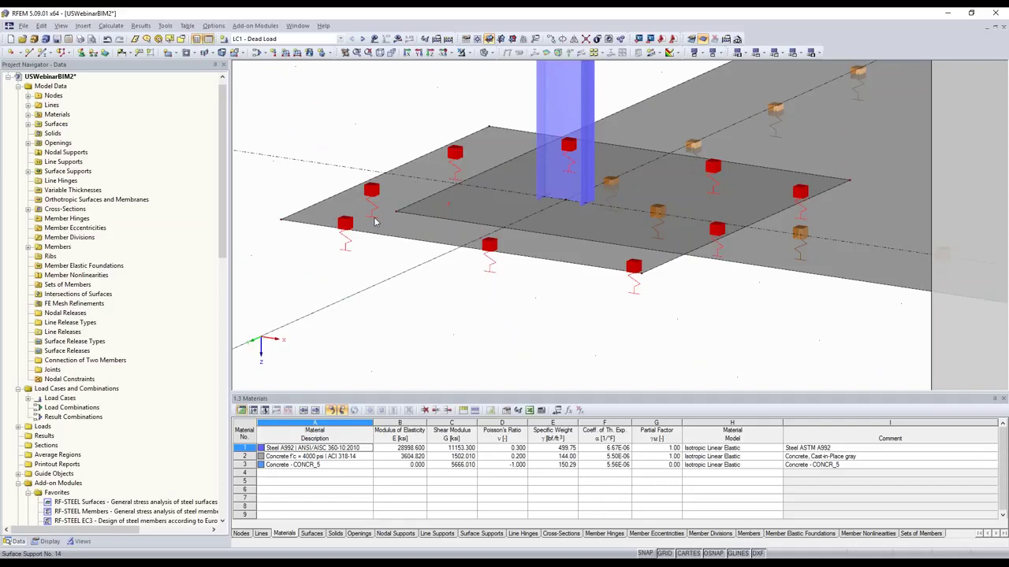
scroll(401, 233, up, 1)
double_click(401, 234)
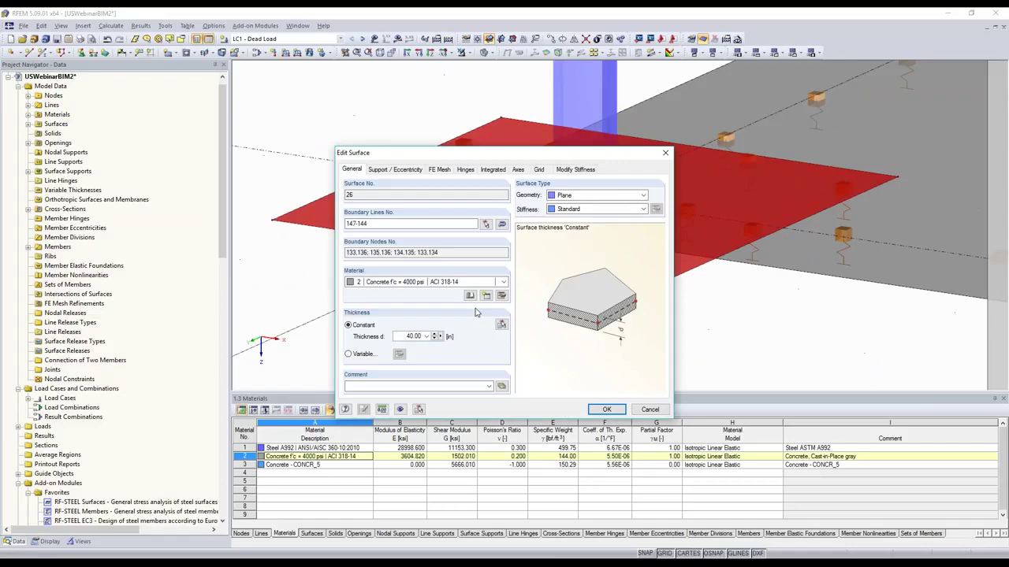
click(650, 411)
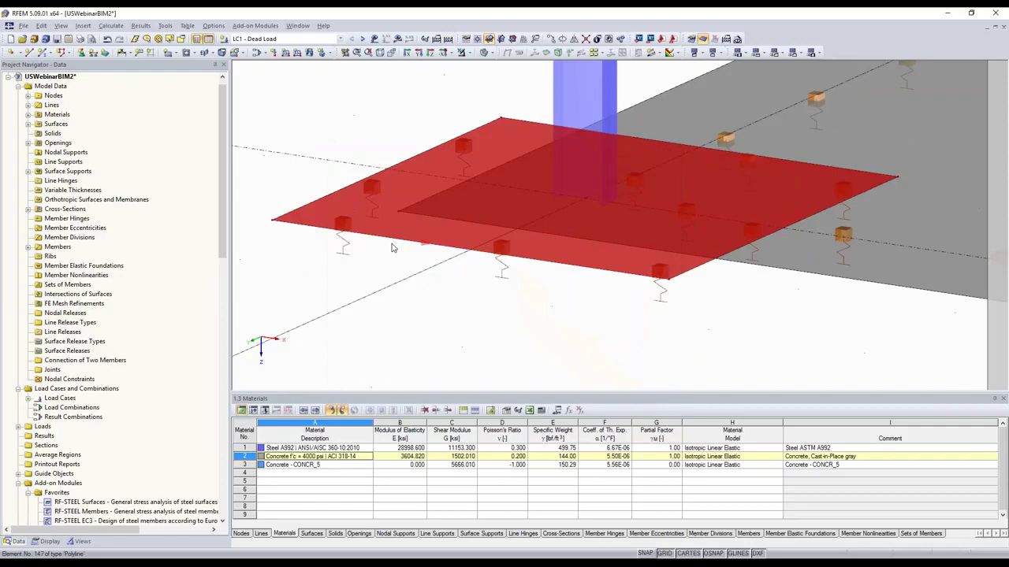
Review the spring constants of the corner footing's surface support, discarding any edits
double_click(392, 245)
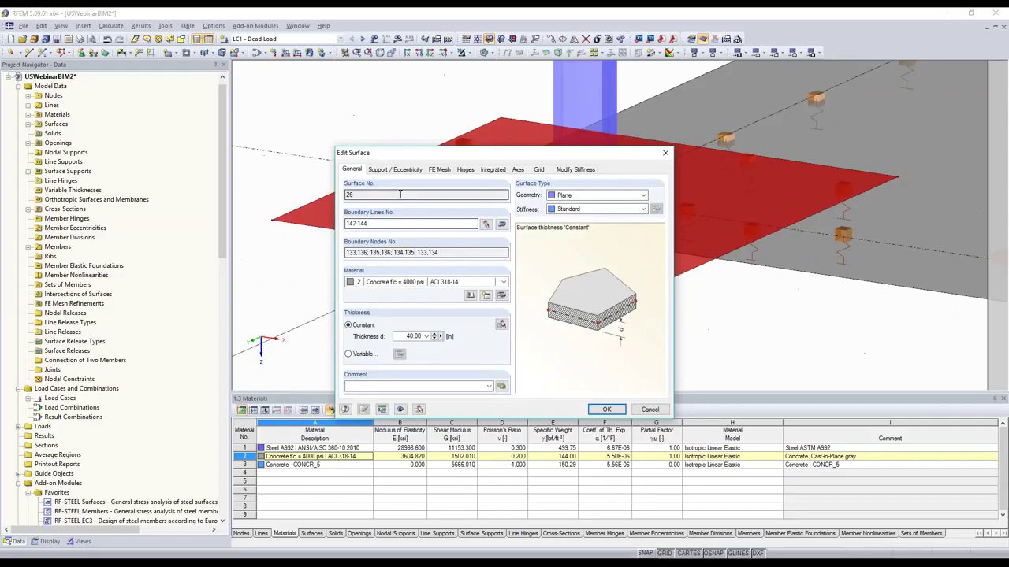
click(395, 170)
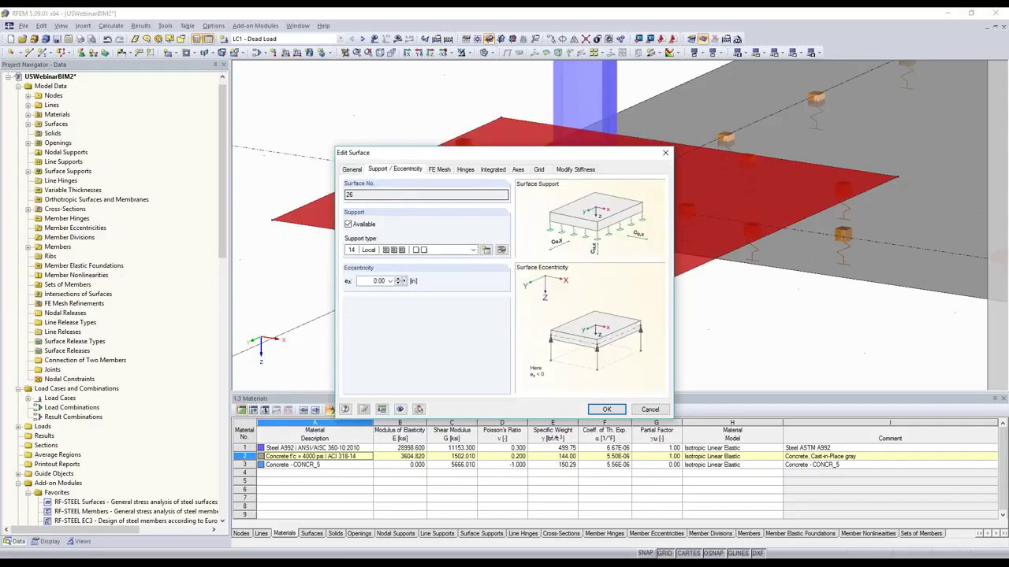
click(501, 251)
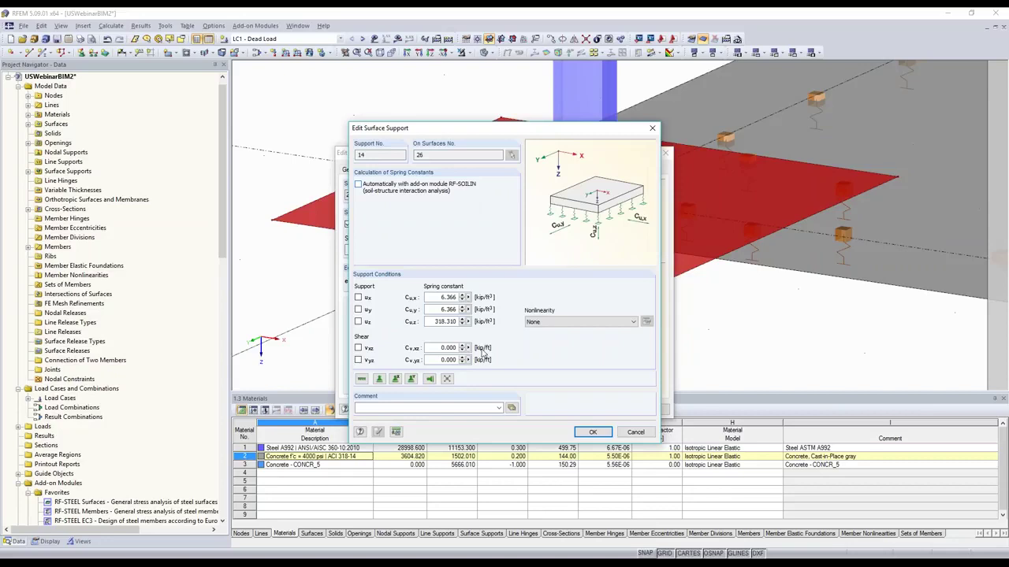
click(635, 432)
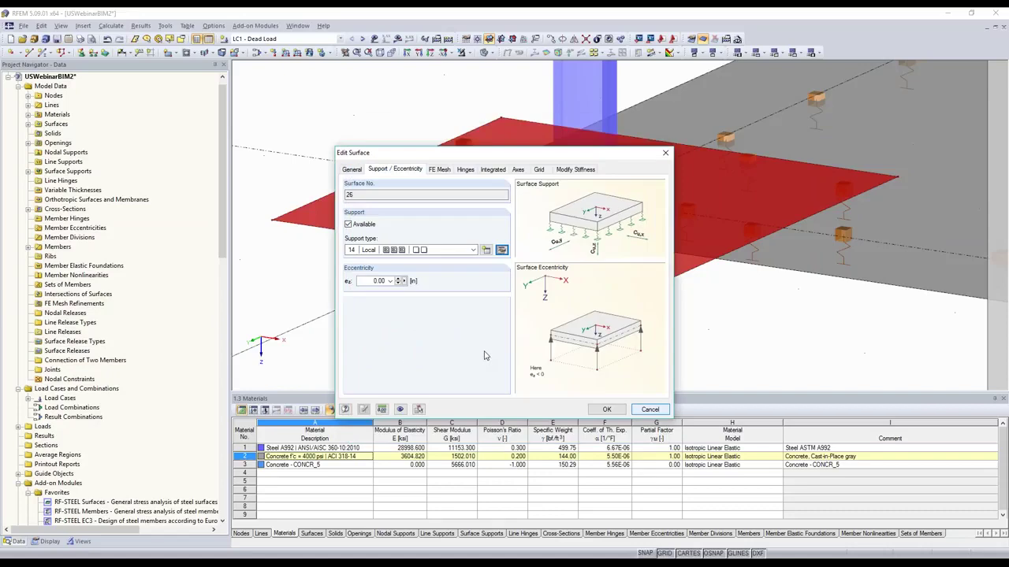
key(Return)
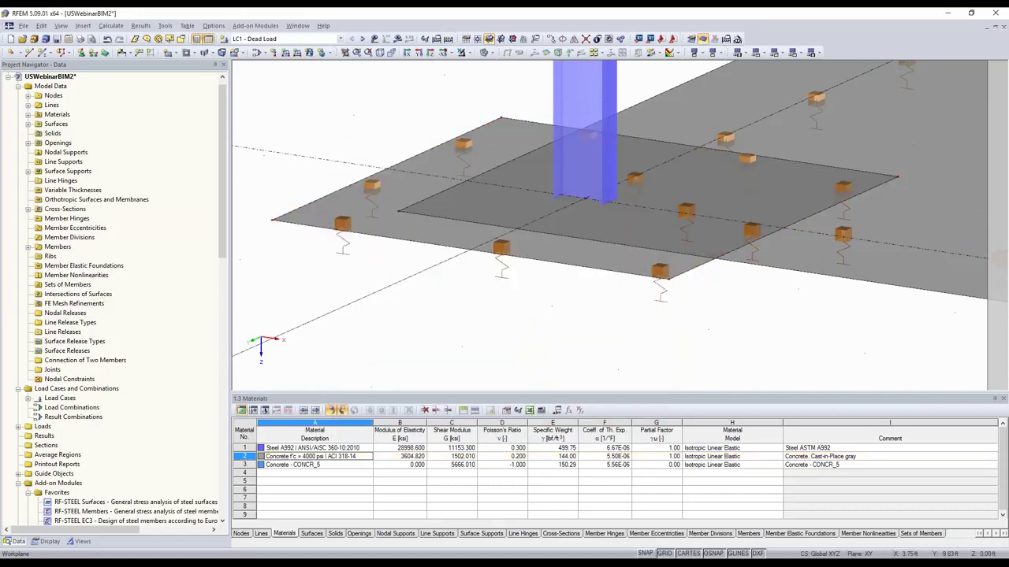
Switch to Revit and set a new RFEM export to convert isolated foundations to nodal supports YYY NNY and wall foundations to line supports YYY NNN
scroll(339, 283, down, 10)
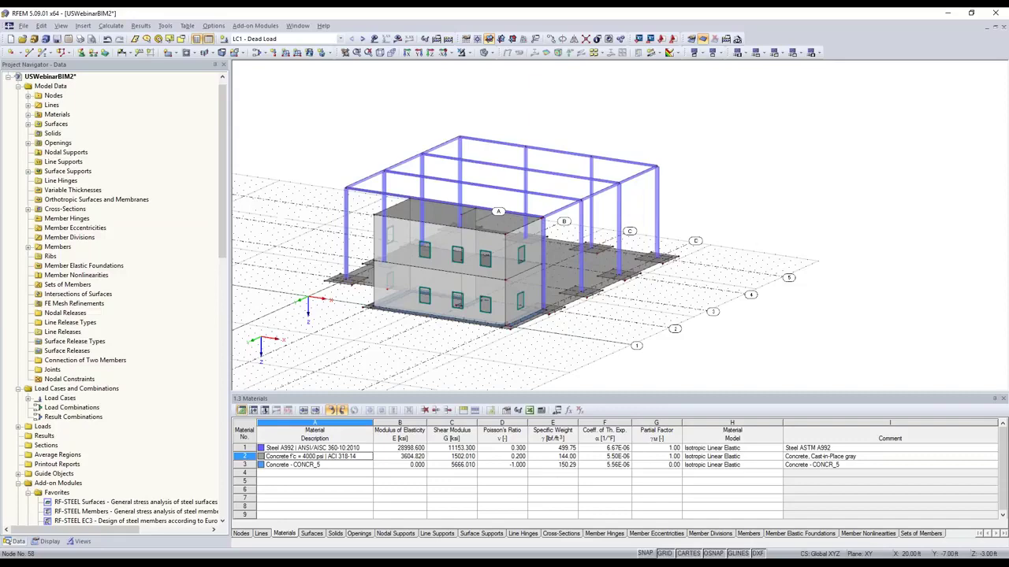
key(alt+Tab)
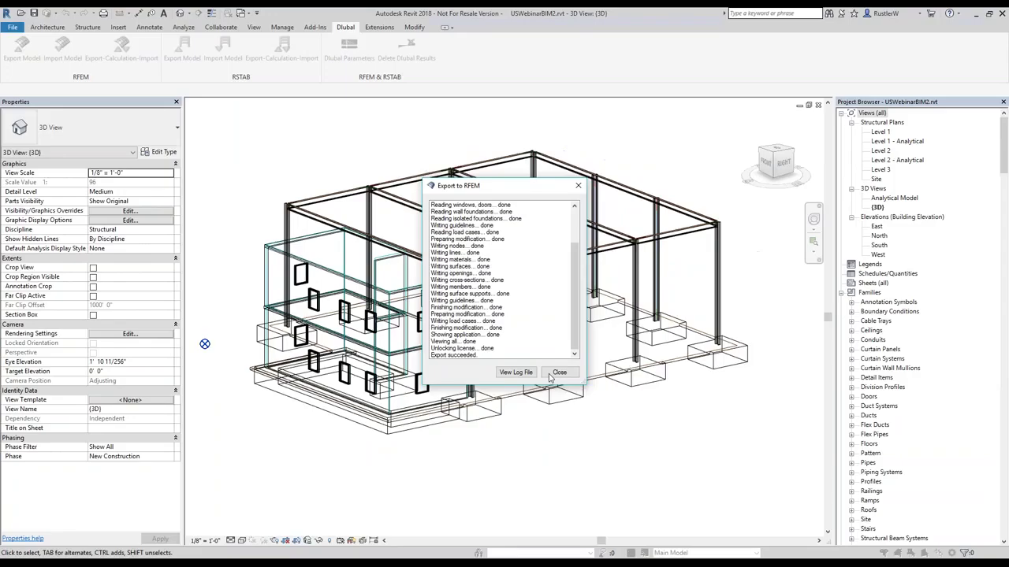
key(Return)
click(47, 62)
click(358, 187)
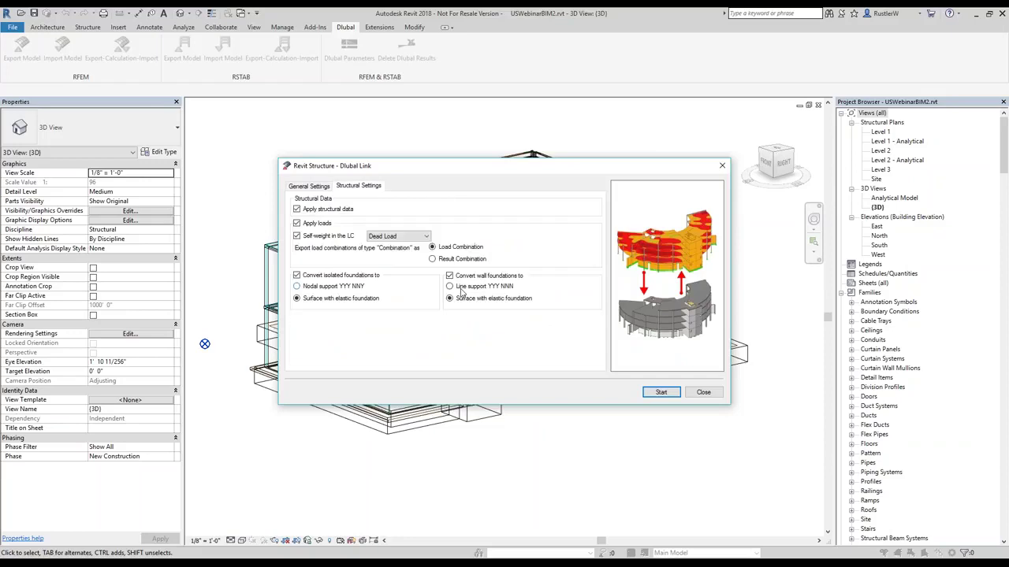
click(313, 286)
click(450, 287)
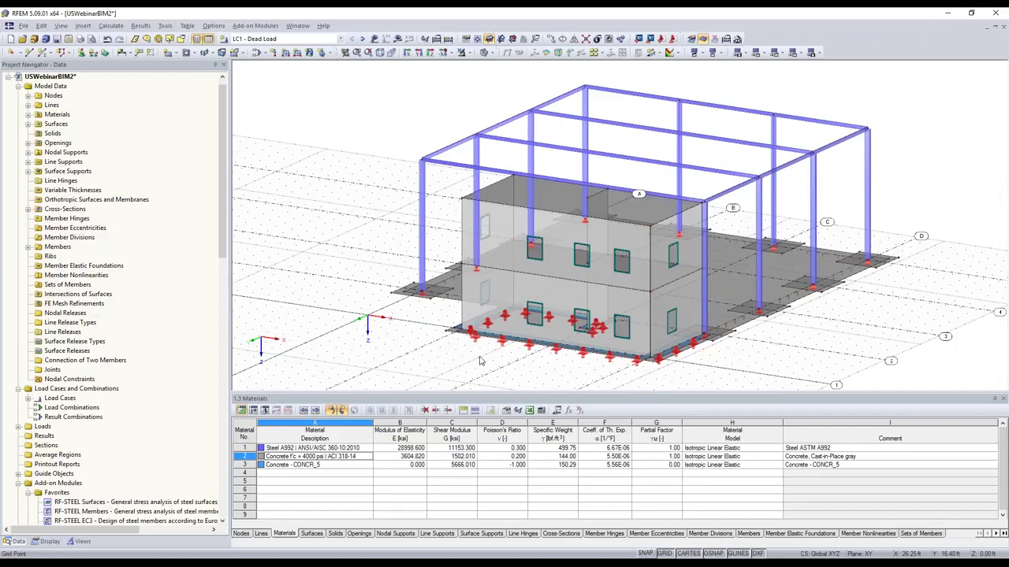
Check the supports in RFEM, and export from Revit again, updating the existing structure with absent objects removed
click(480, 360)
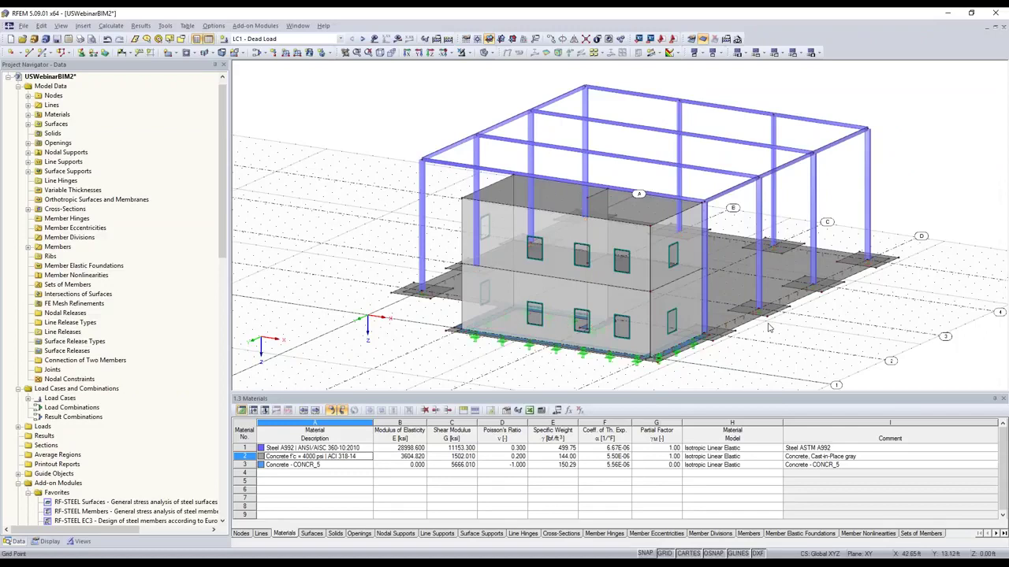
scroll(488, 379, up, 3)
scroll(489, 379, down, 5)
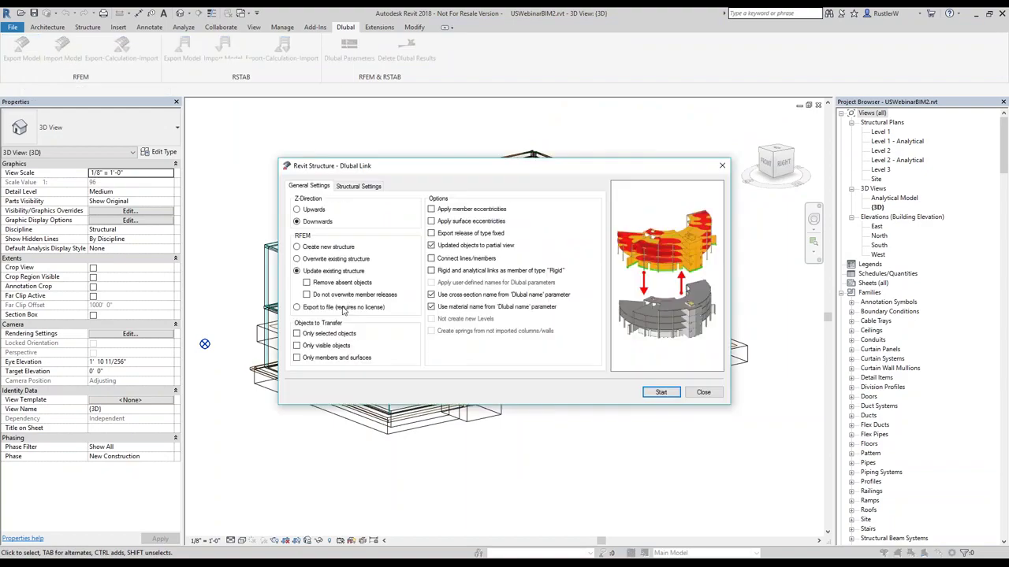
click(346, 285)
key(Return)
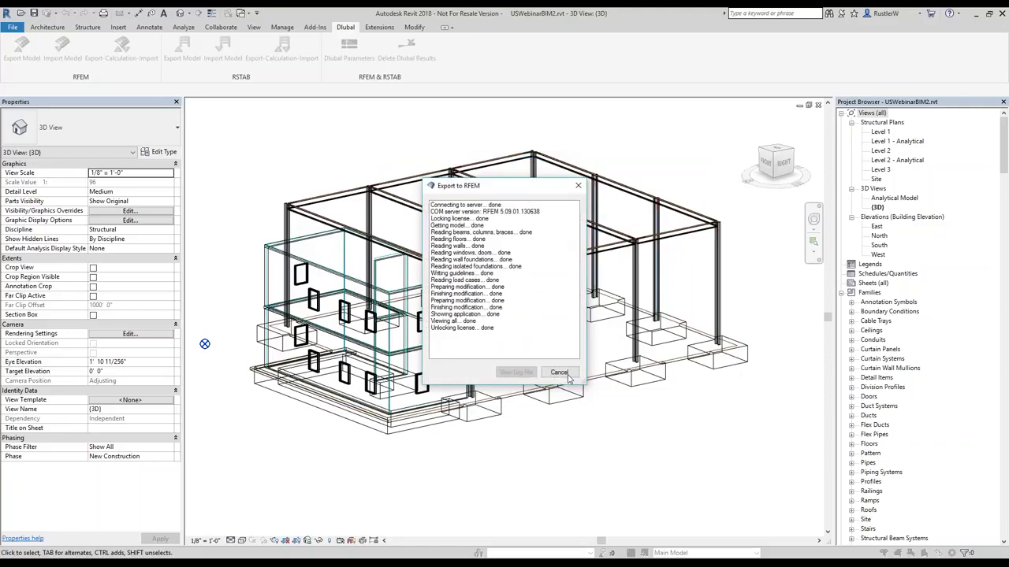
click(558, 372)
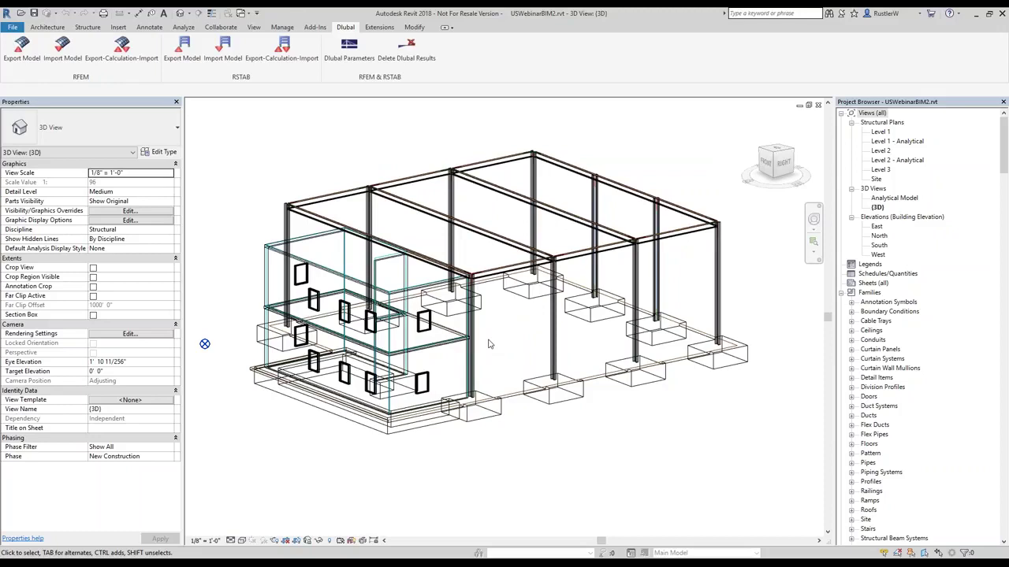
Switch to RFEM and inspect the nodal supports at the column bases and the line supports under the walls
key(alt+Tab)
middle_drag(621, 354, 434, 338)
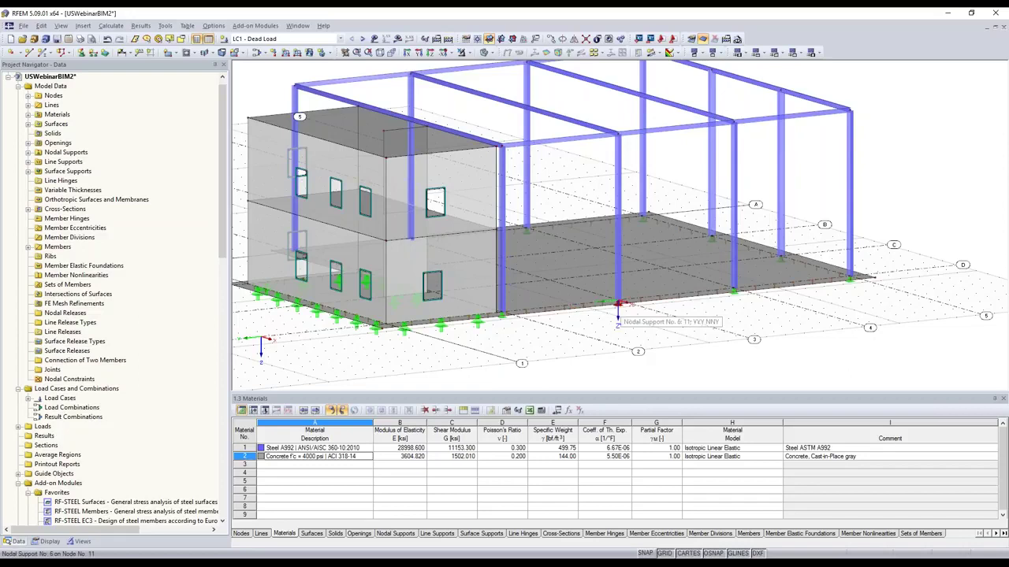
scroll(618, 303, up, 1)
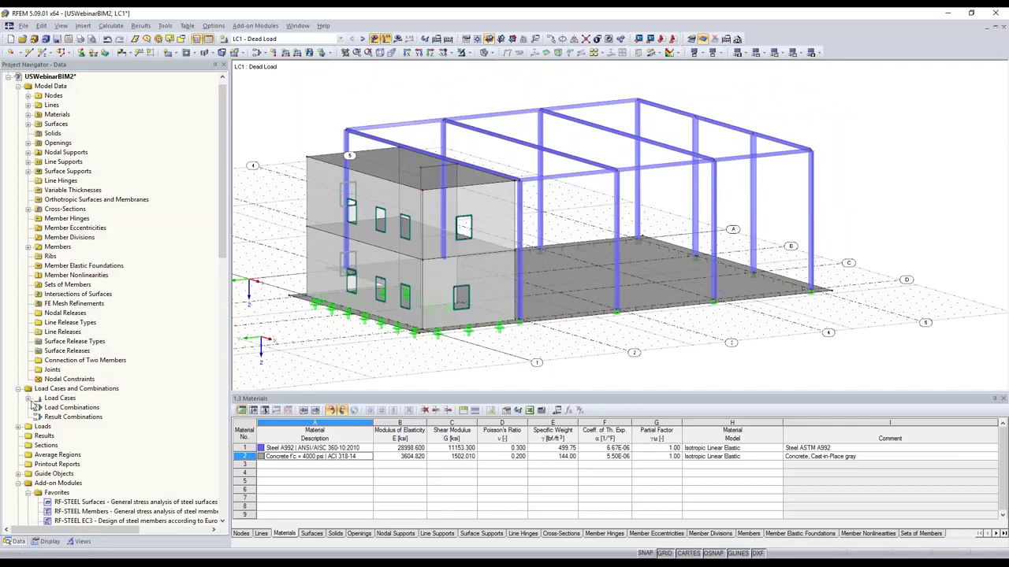
In the model's general data, classify load cases and combinations according to ASCE 7-10 and enable automatic creation of load combinations
scroll(136, 327, up, 1)
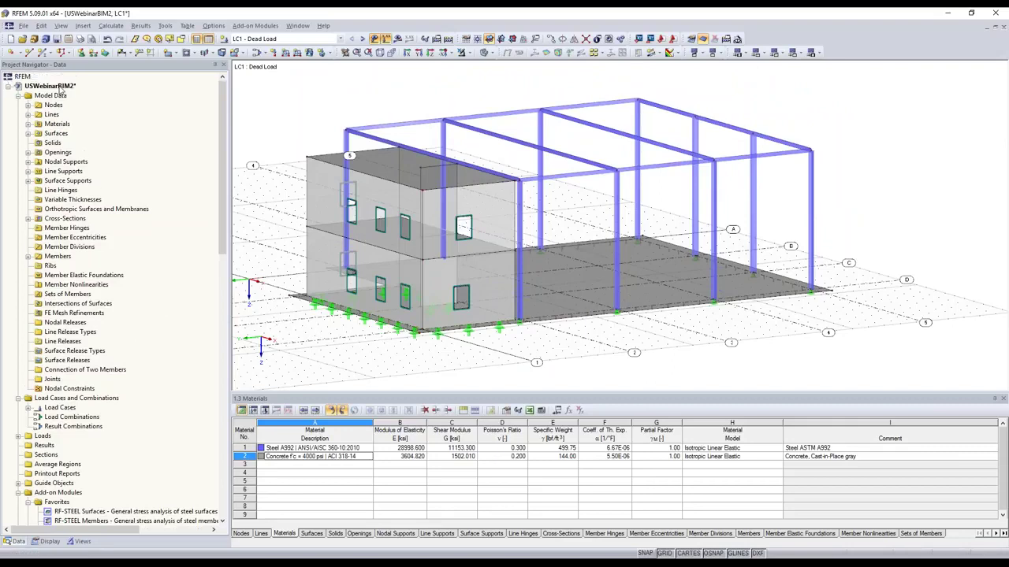
right_click(58, 86)
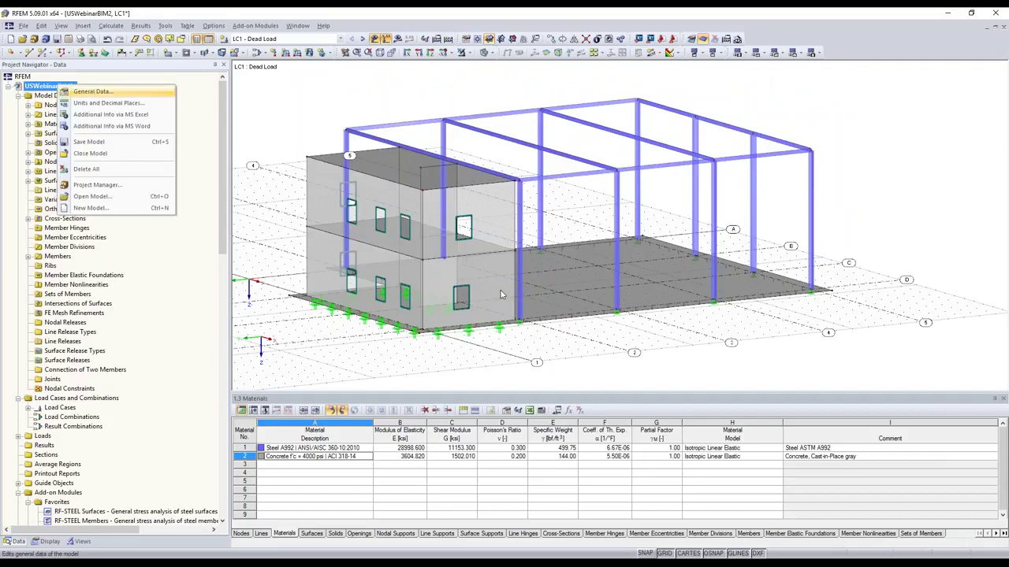
key(Return)
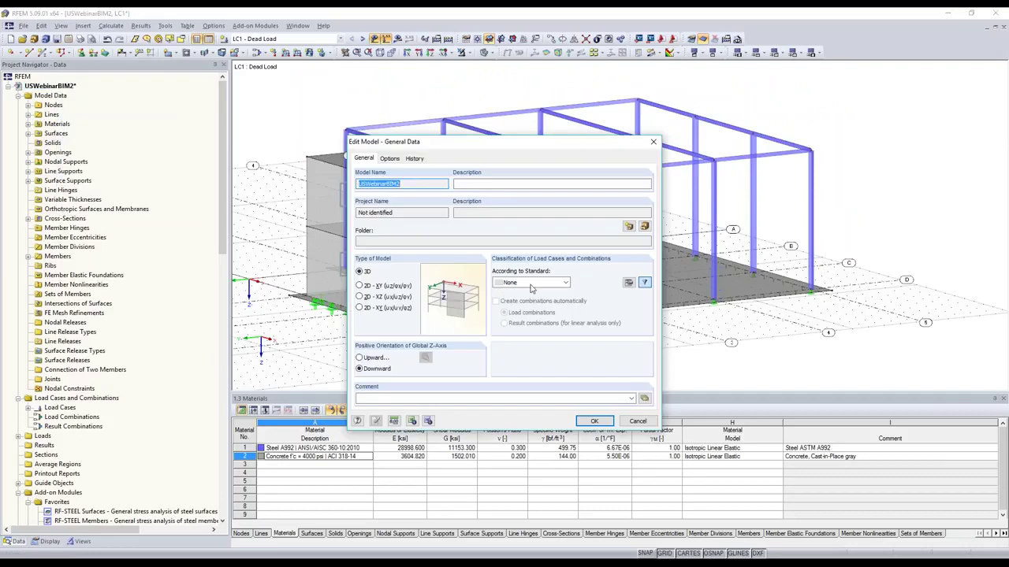
click(533, 286)
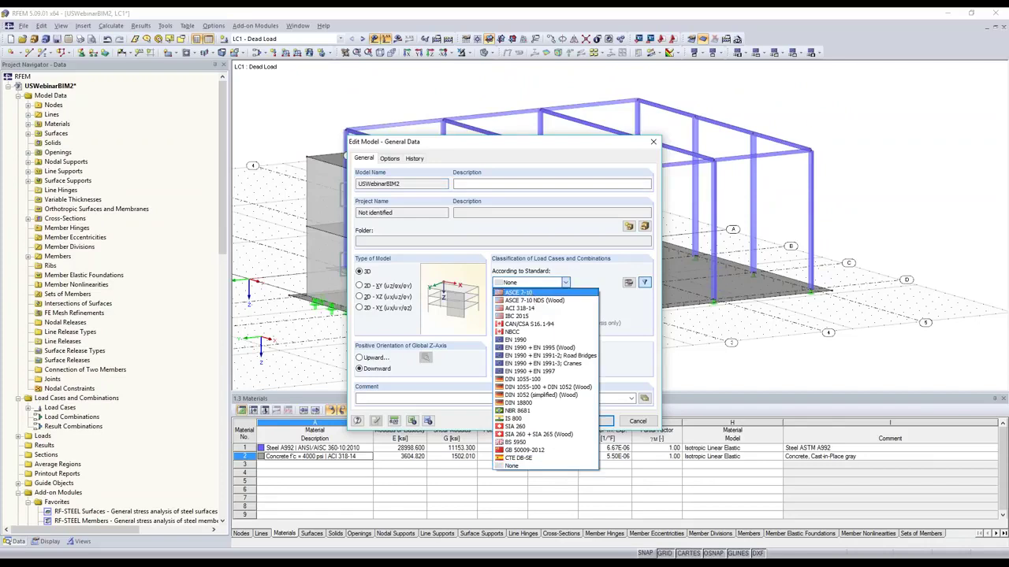
click(521, 292)
key(Return)
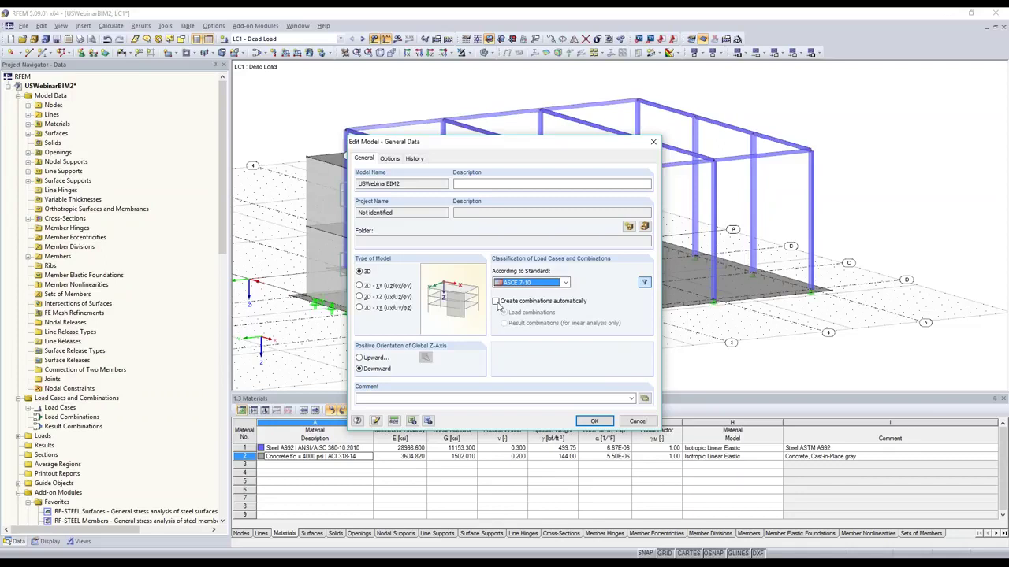
click(495, 302)
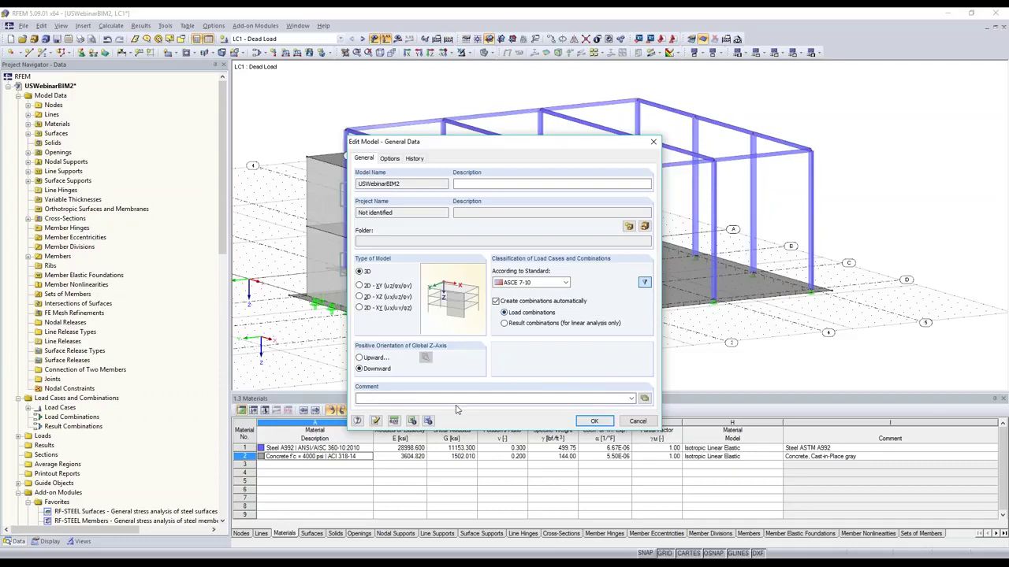
key(Return)
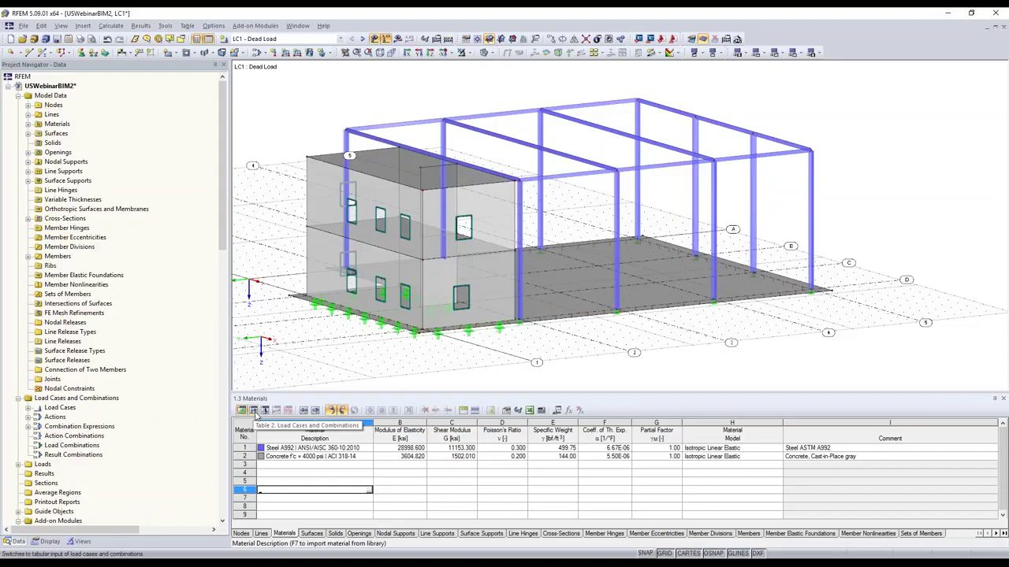
Review the action categories of the dead, wind and snow load cases, and the combination expressions
click(253, 410)
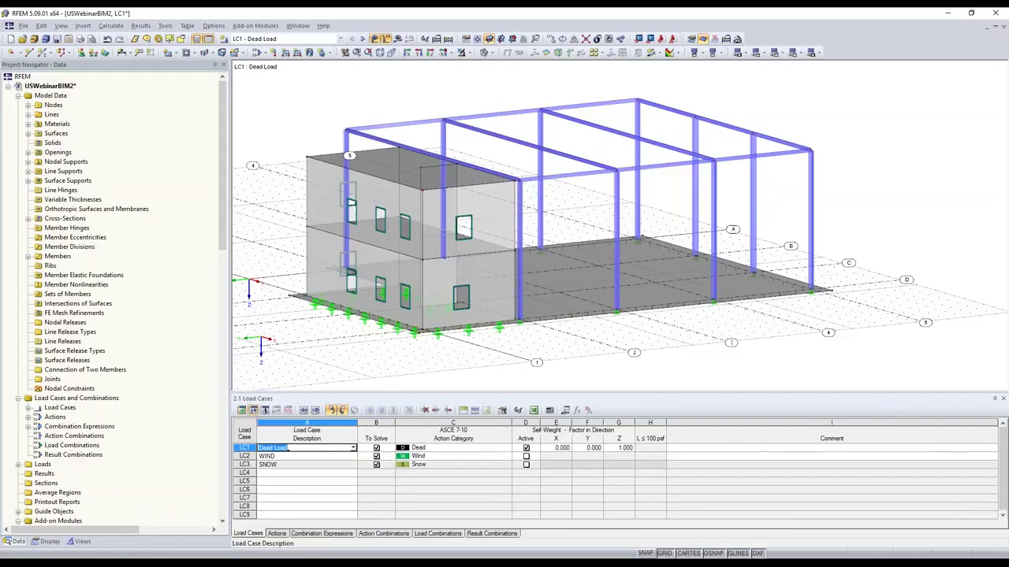
click(426, 447)
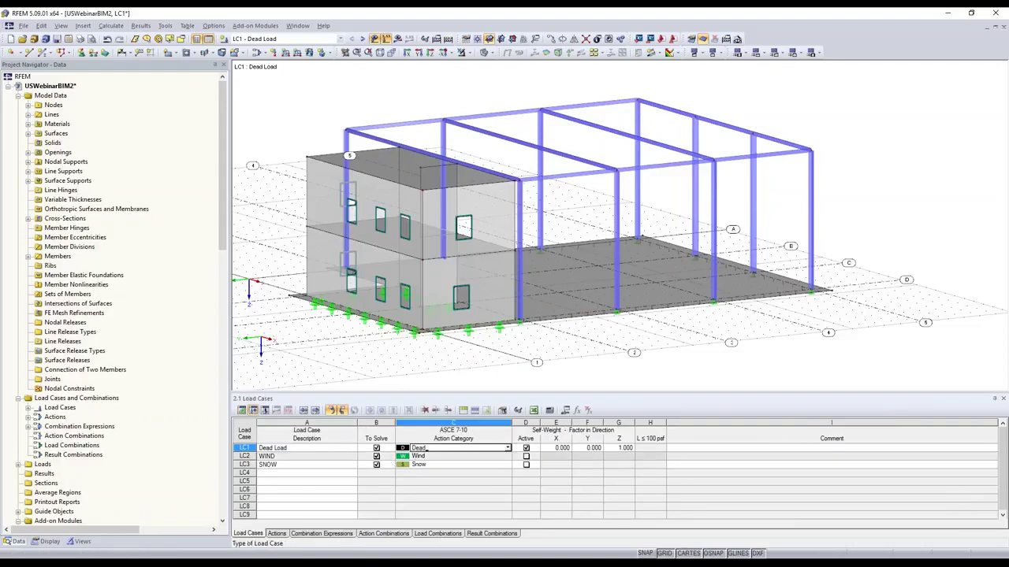
click(426, 465)
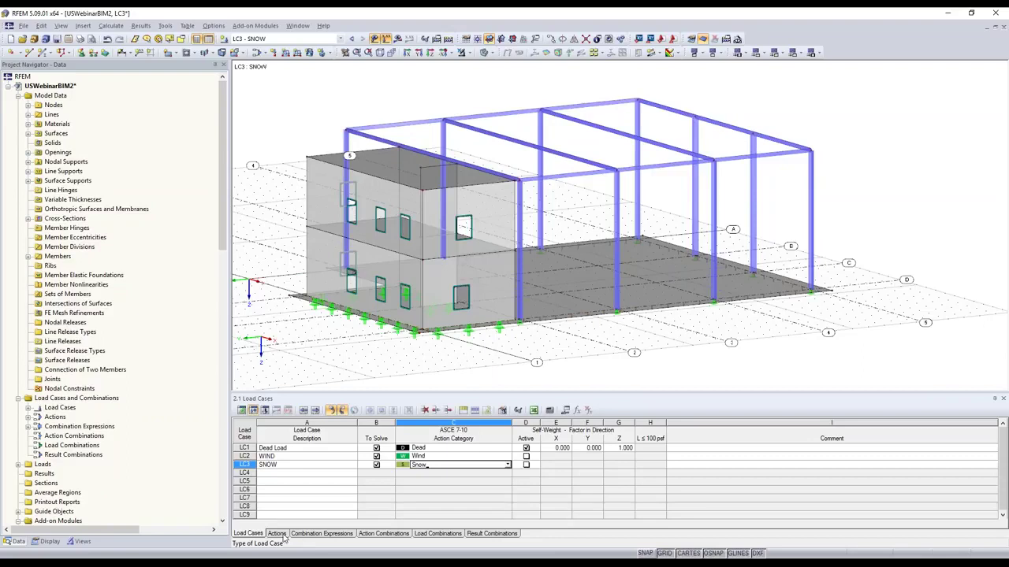
click(277, 535)
click(322, 534)
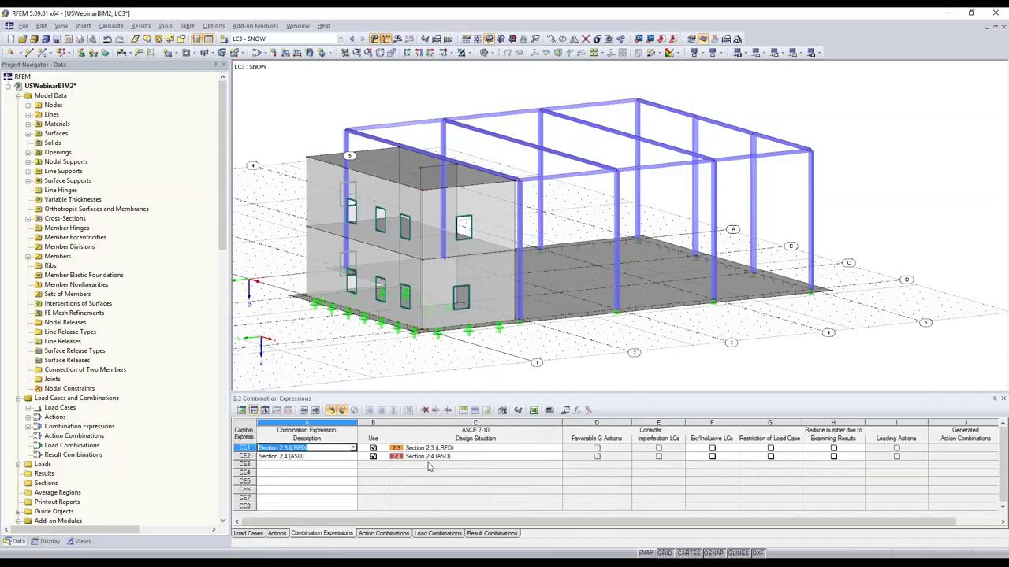
Generate the action and load combinations, and review the LRFD load combinations, making CO3 the active one
click(384, 533)
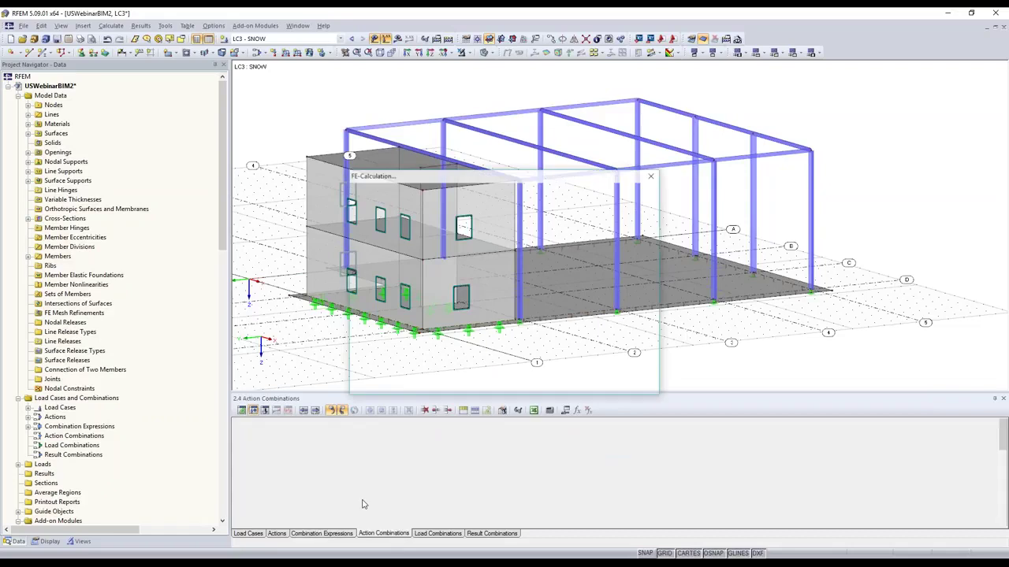
click(438, 533)
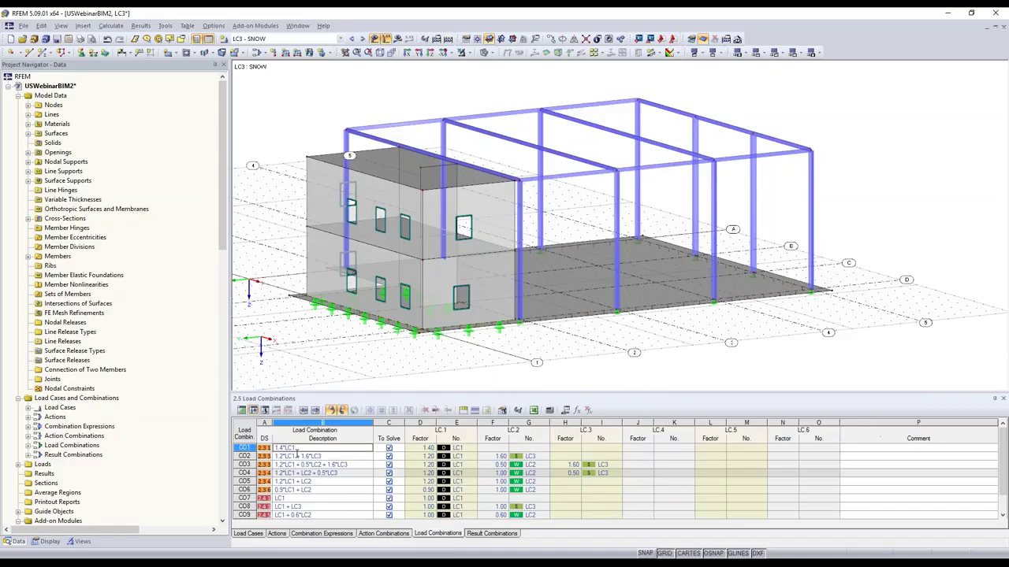
click(315, 473)
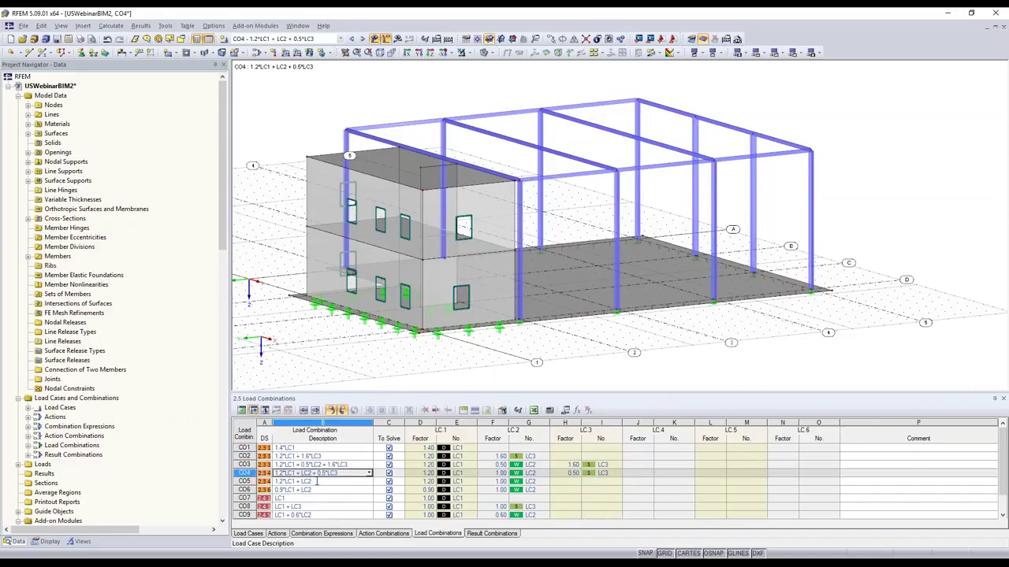
click(316, 481)
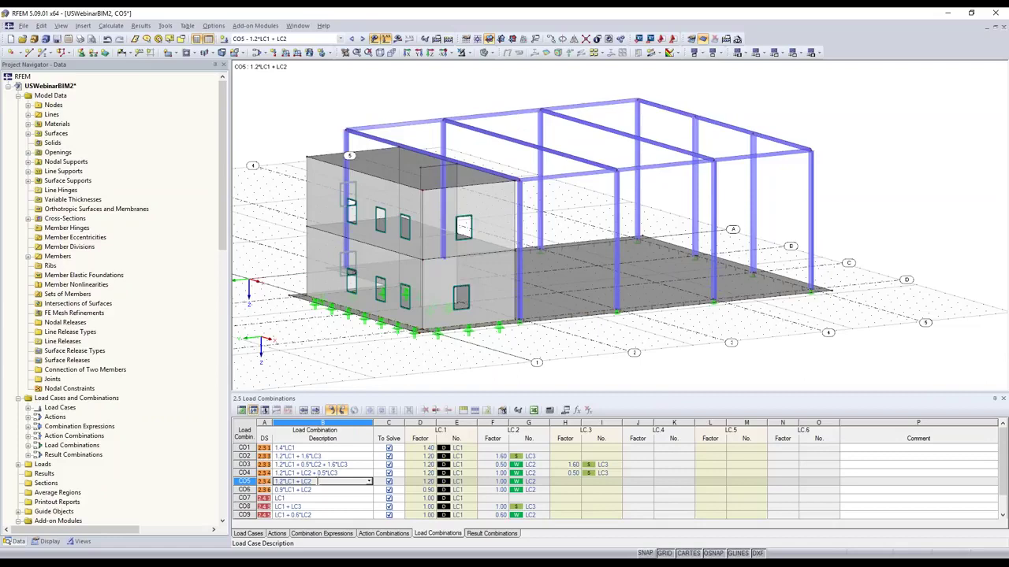
double_click(334, 485)
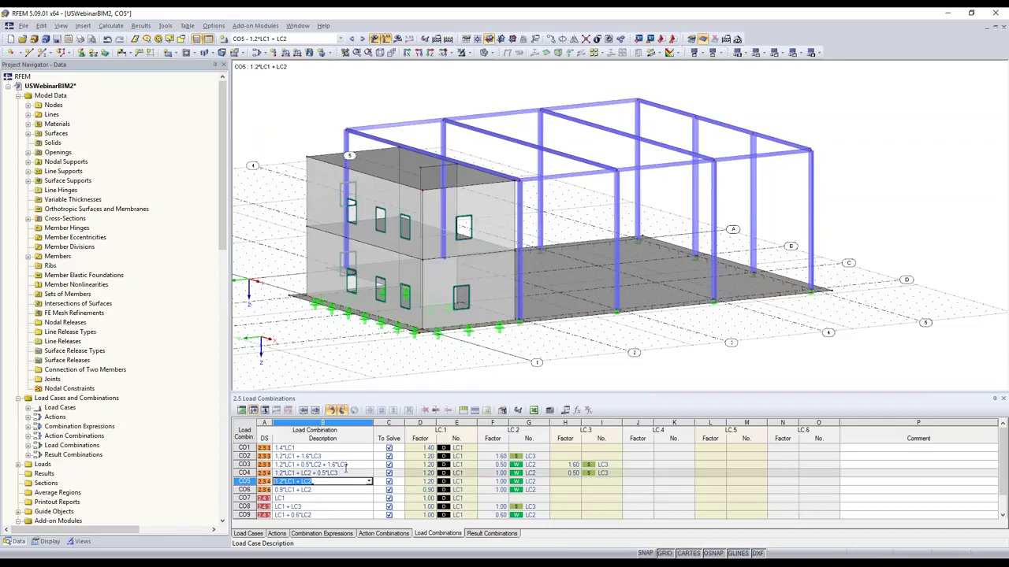
click(337, 473)
key(Up)
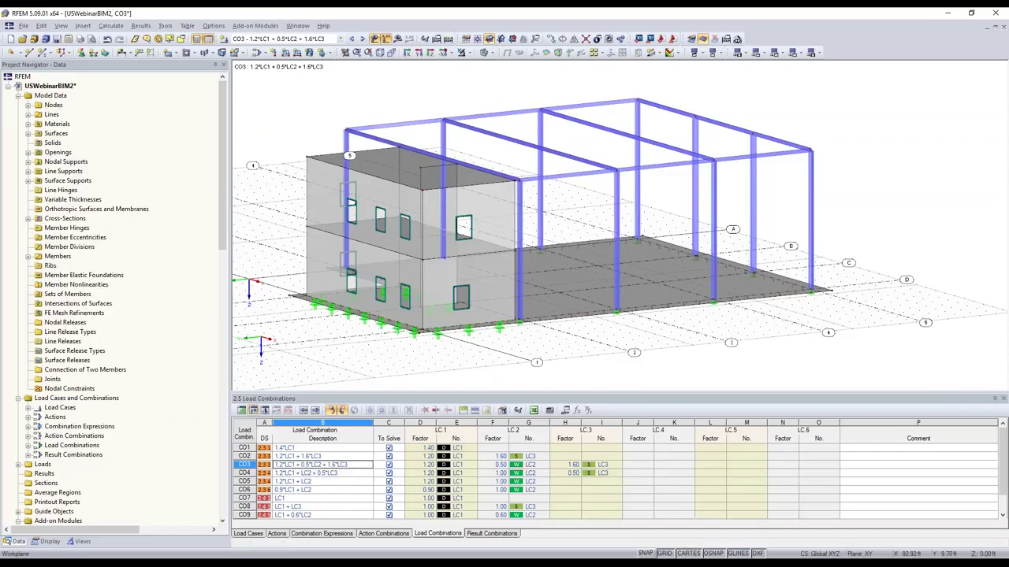
Calculate load combination CO3 and examine the building's global deformations
scroll(548, 244, up, 1)
ctrl+middle_drag(548, 244, 500, 259)
scroll(564, 314, down, 2)
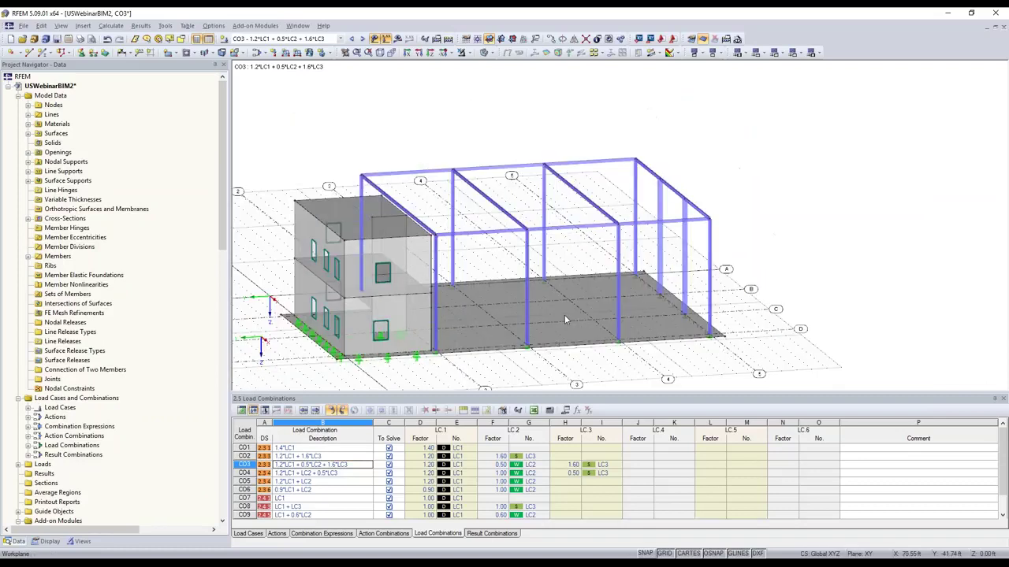
ctrl+middle_drag(565, 314, 533, 351)
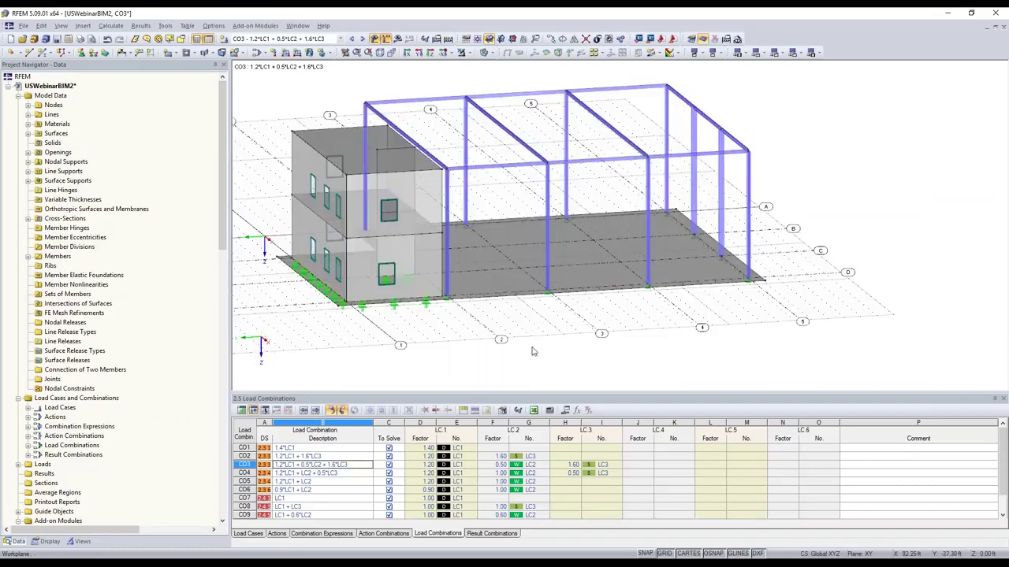
click(398, 39)
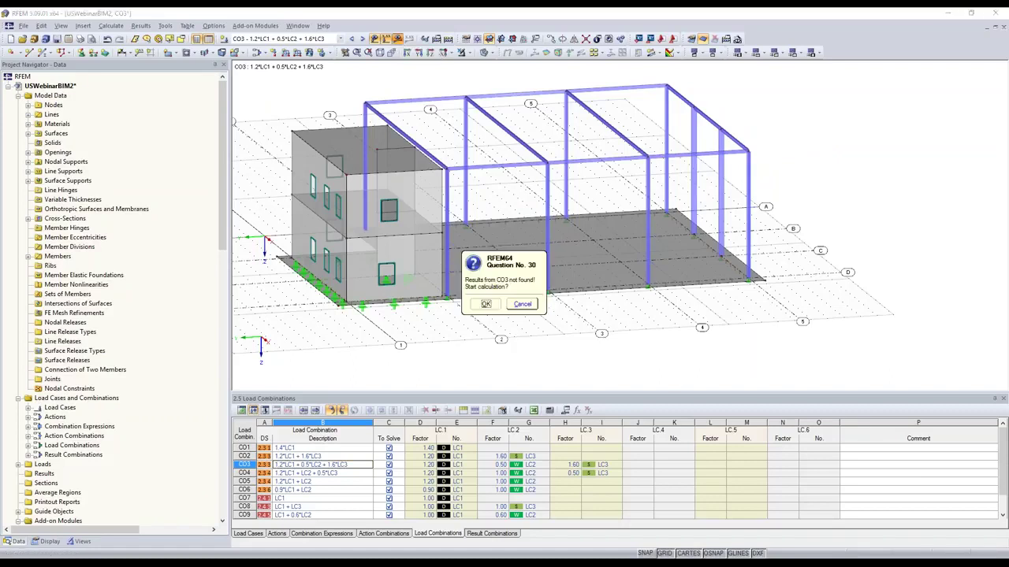
click(485, 304)
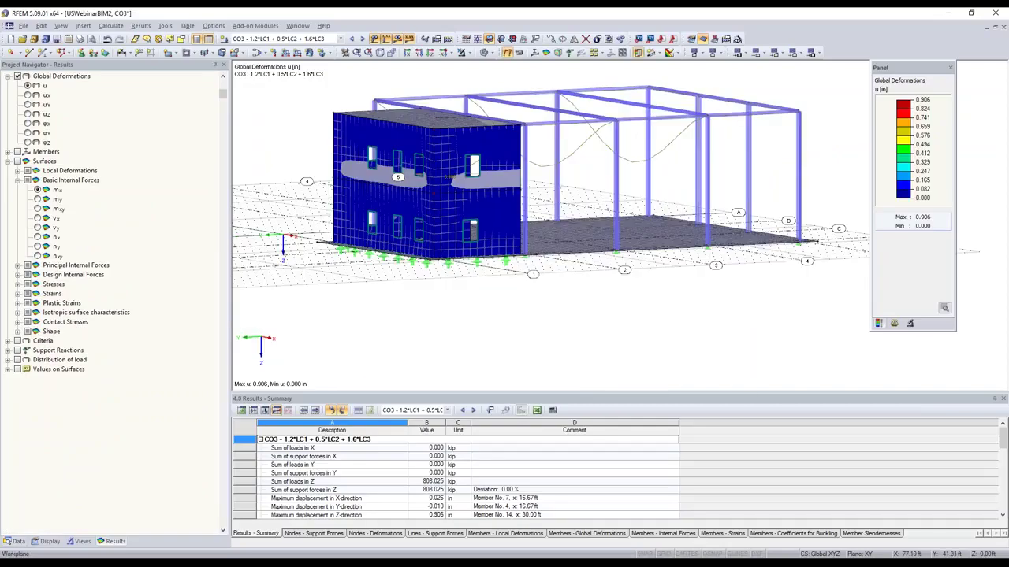
ctrl+middle_drag(624, 170, 606, 210)
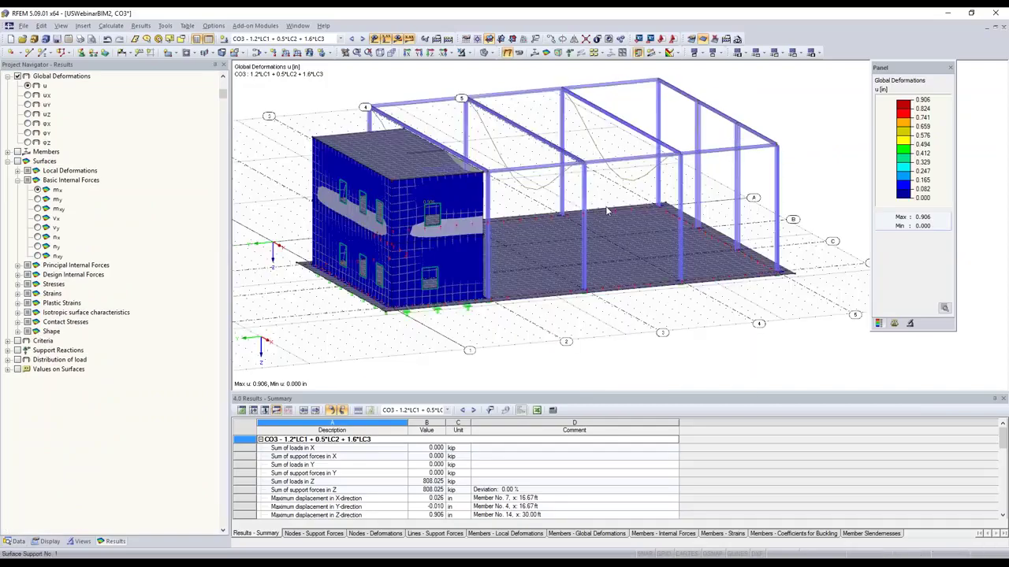
Review the members' My moment diagrams for CO3, and display the model in wireframe with the diagrams hidden
click(534, 53)
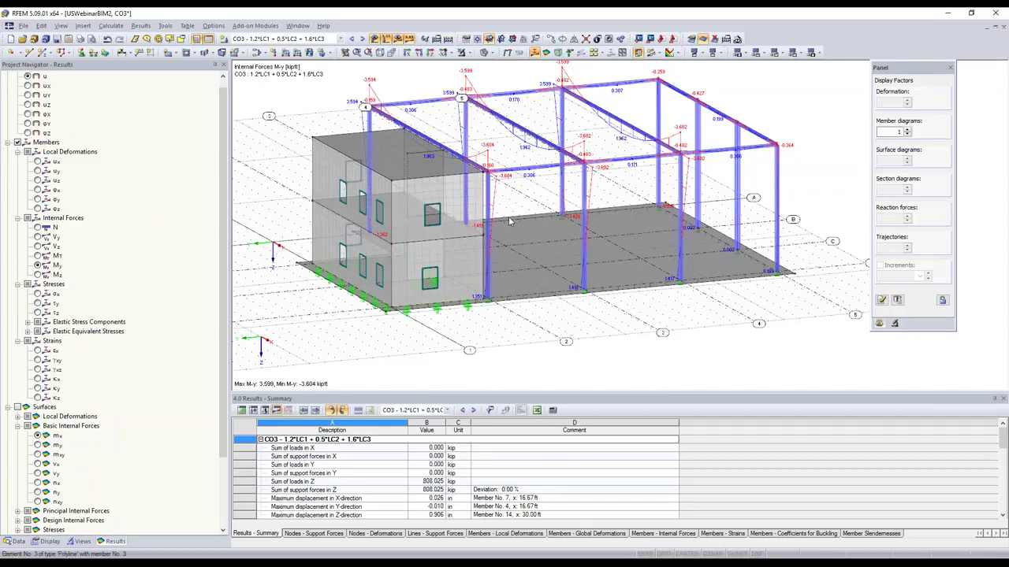
click(534, 52)
click(486, 52)
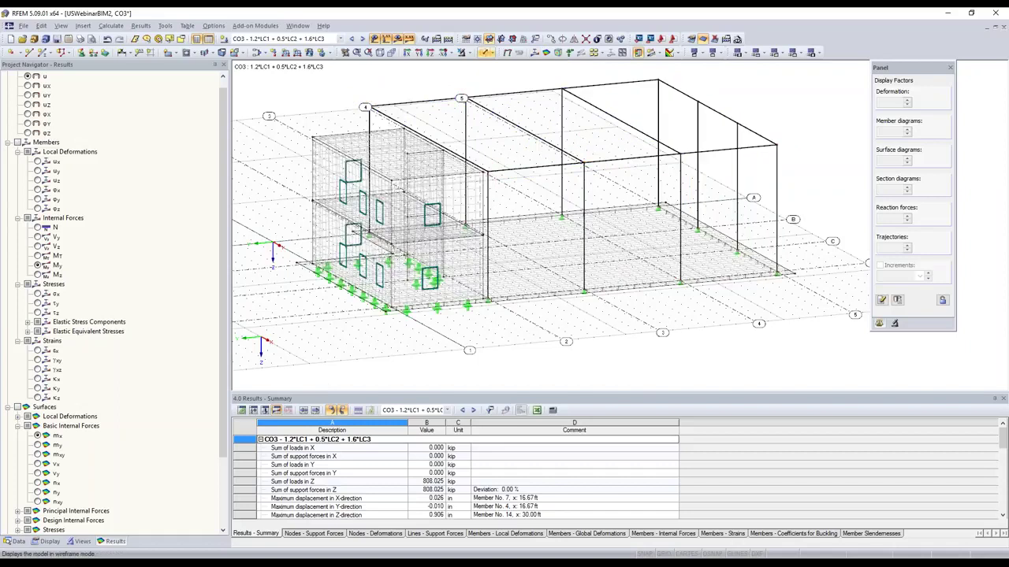
ctrl+middle_drag(508, 275, 544, 287)
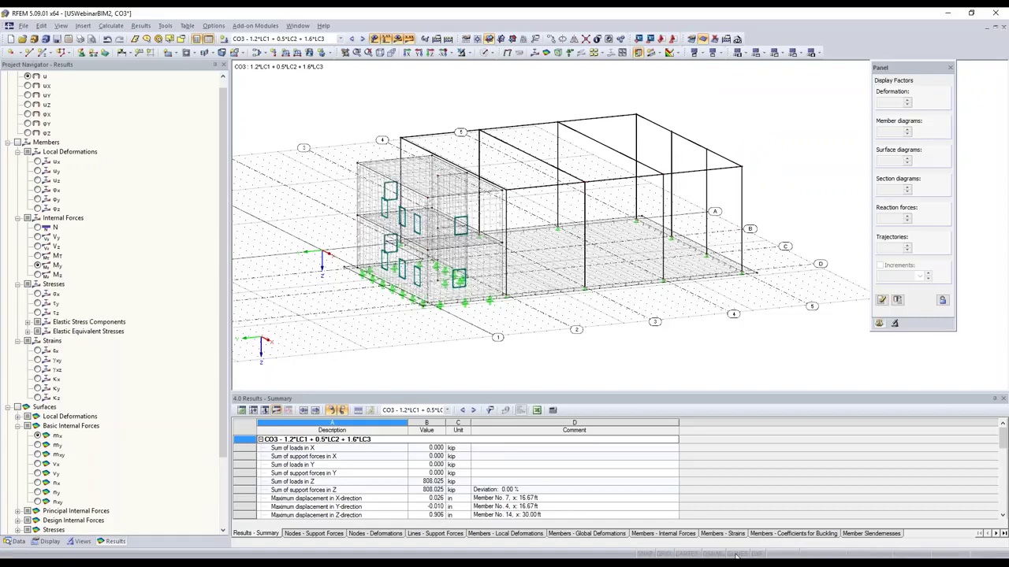
Hide the guidelines and show only the Steel A992 members through the generated visibilities by material
click(736, 554)
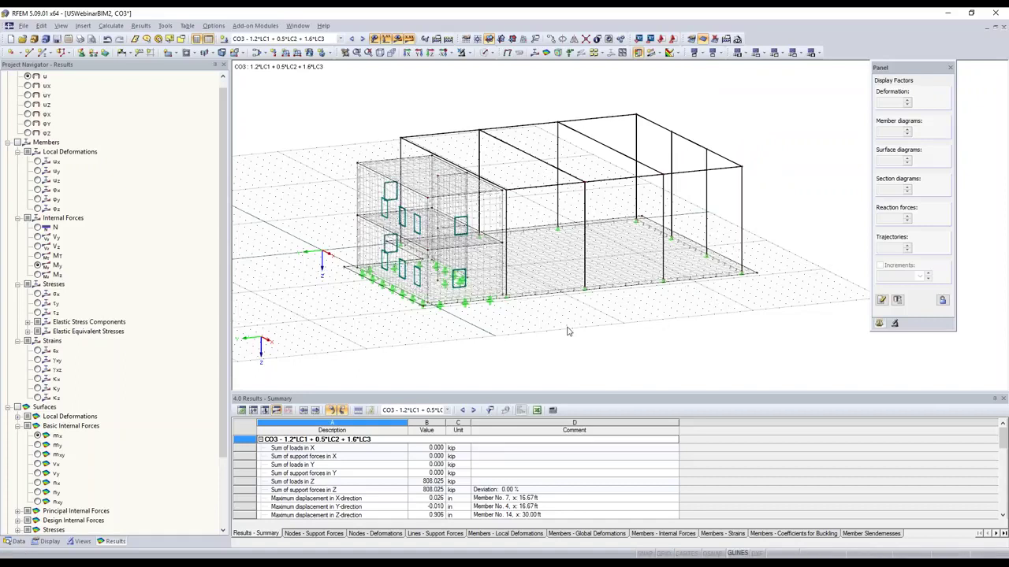
middle_drag(569, 331, 552, 358)
click(48, 542)
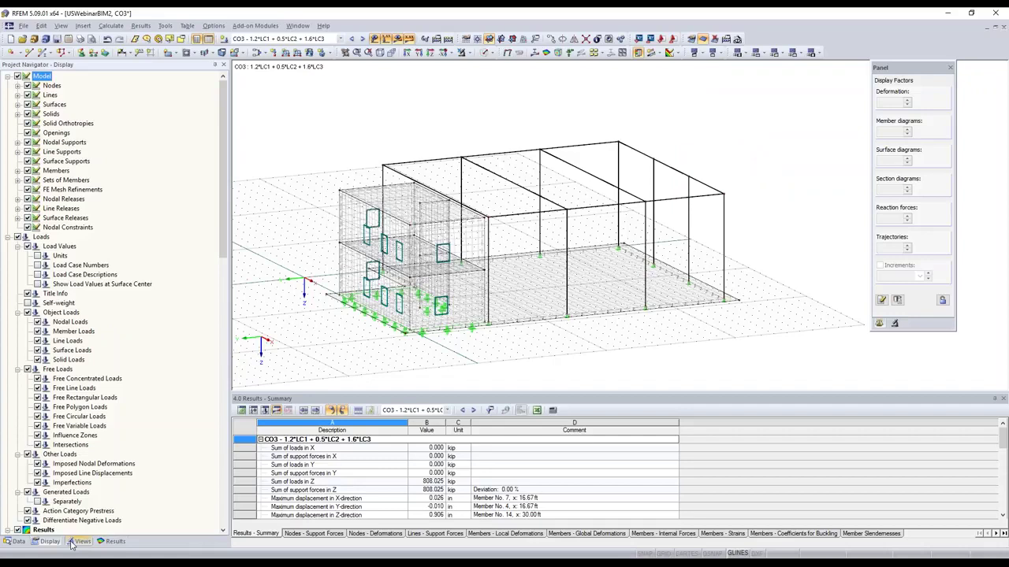
click(80, 542)
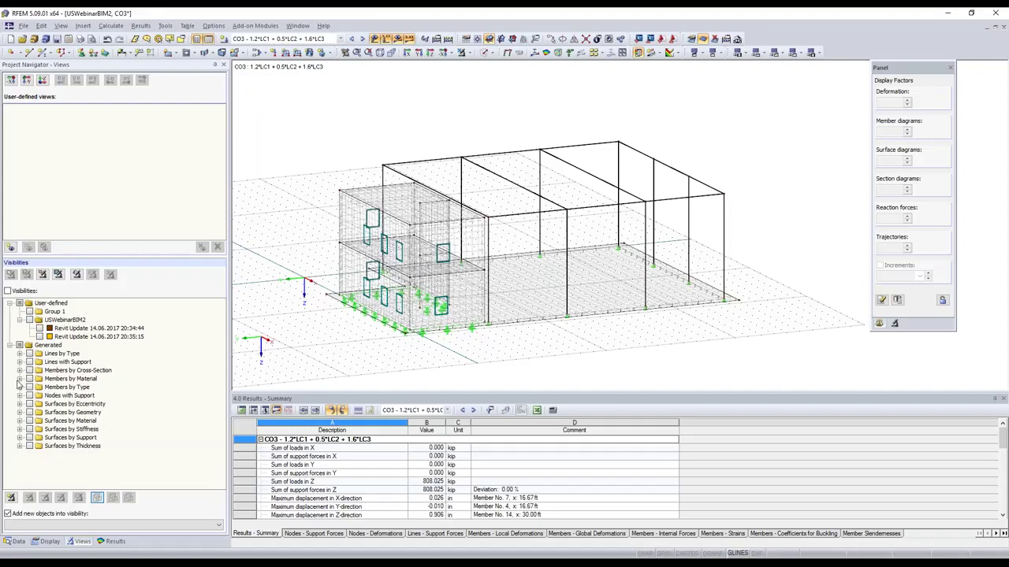
click(20, 379)
click(39, 387)
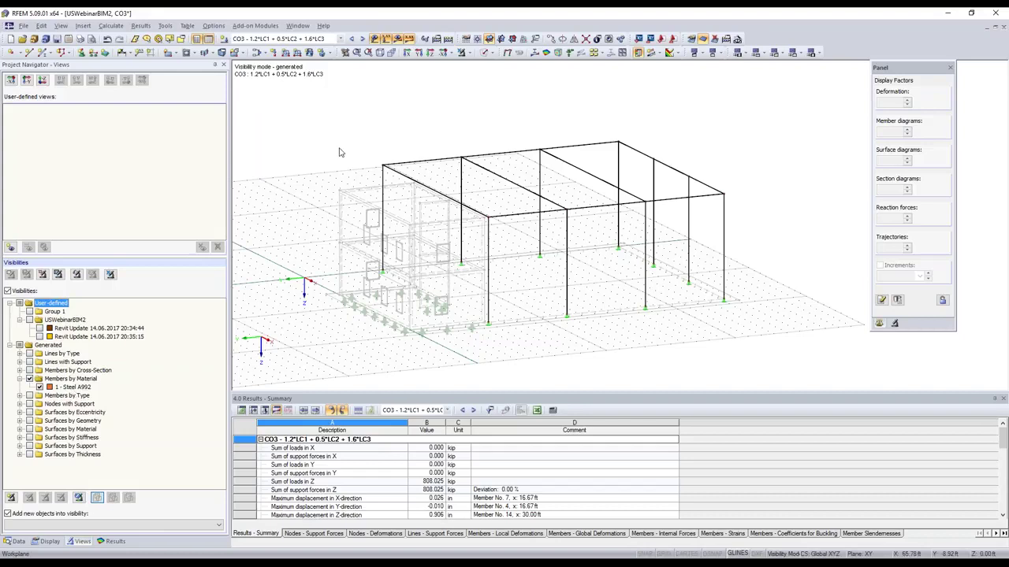
Turn off the display of hidden objects in the background around the steel frame
right_click(368, 235)
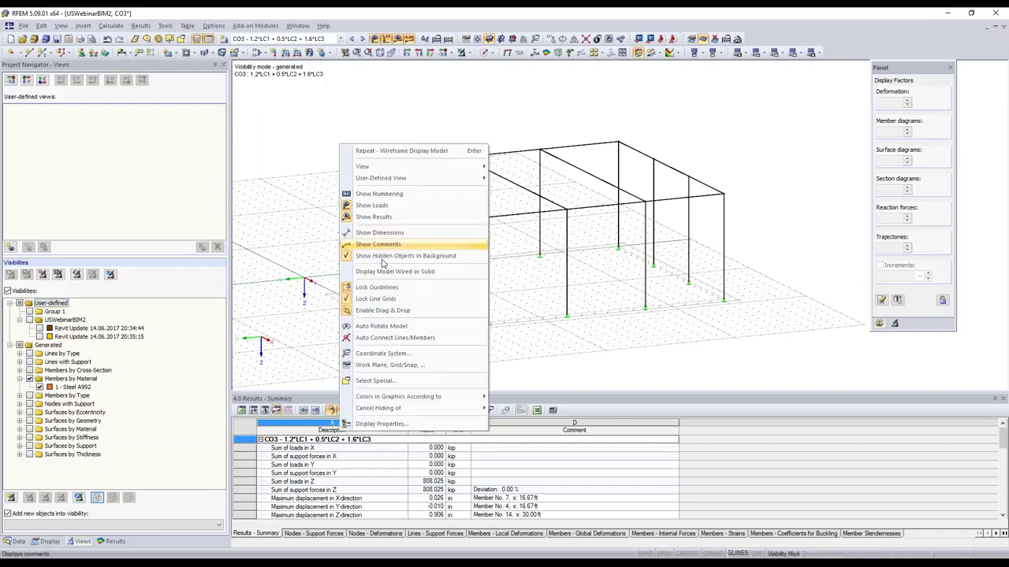
click(383, 257)
ctrl+middle_drag(577, 303, 561, 320)
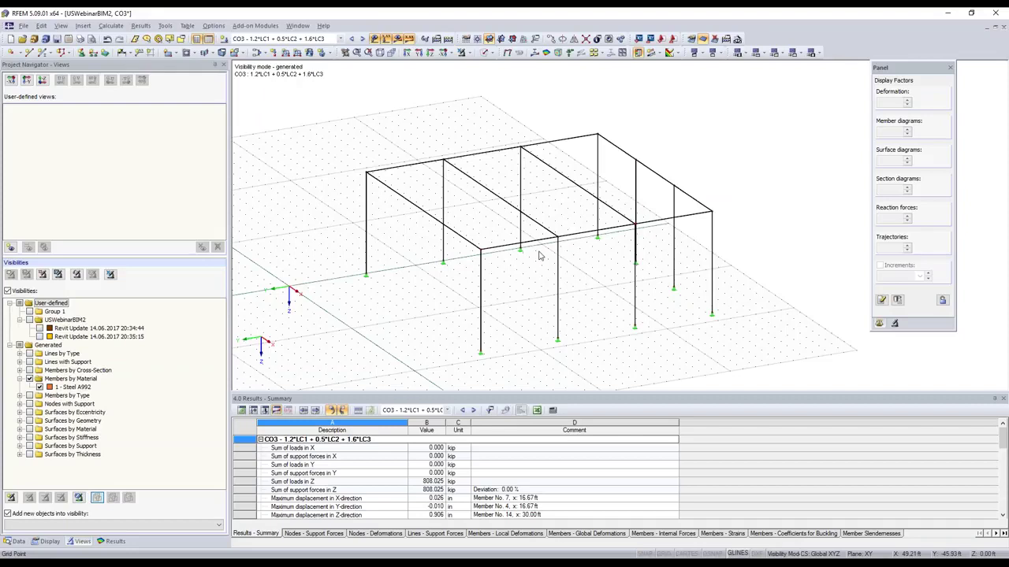
Make LC2 (wind) the active load case and open the wind load generator for vertical walls with roof according to ASCE/SEI 7-10
click(340, 38)
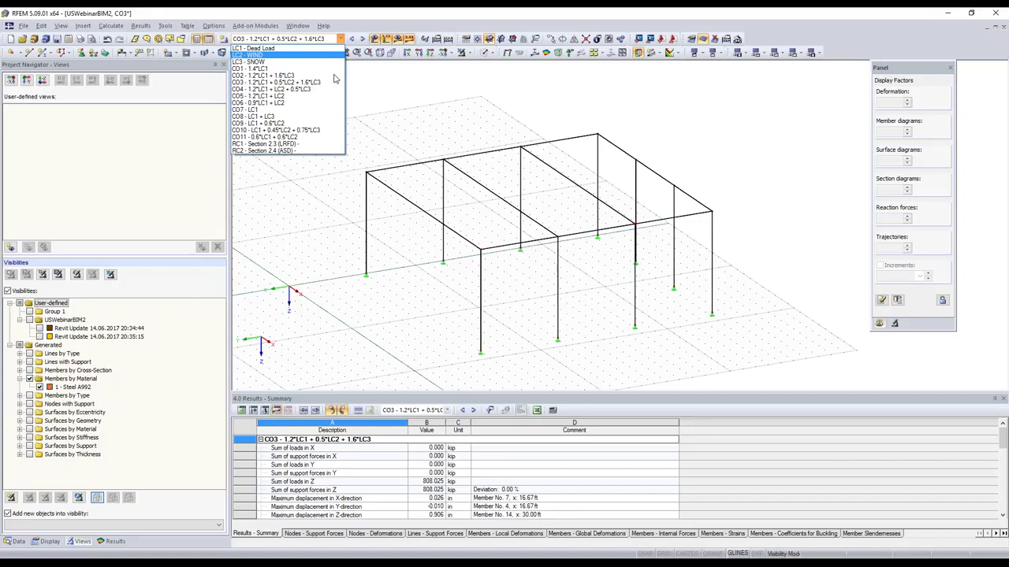
click(331, 55)
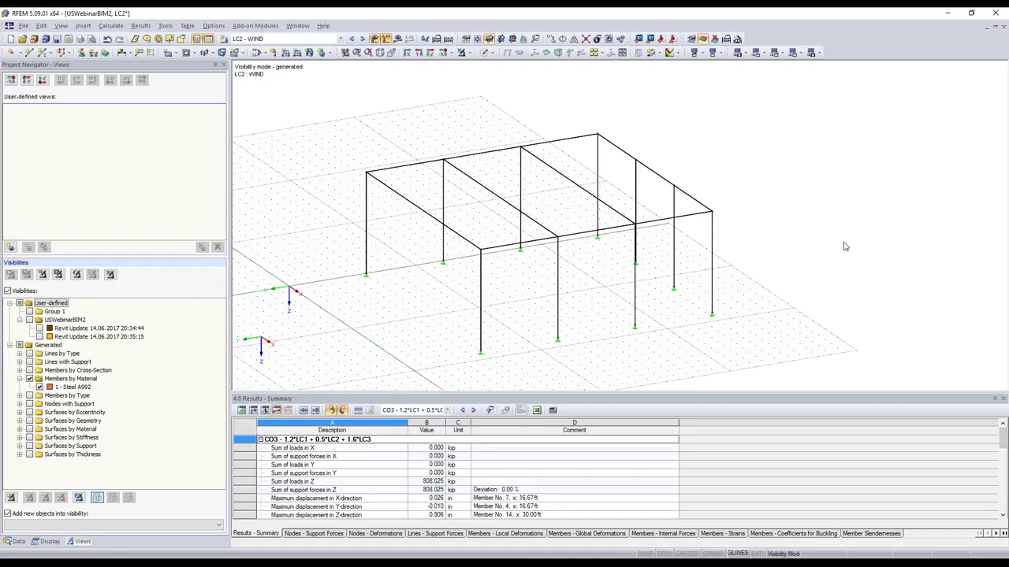
click(820, 53)
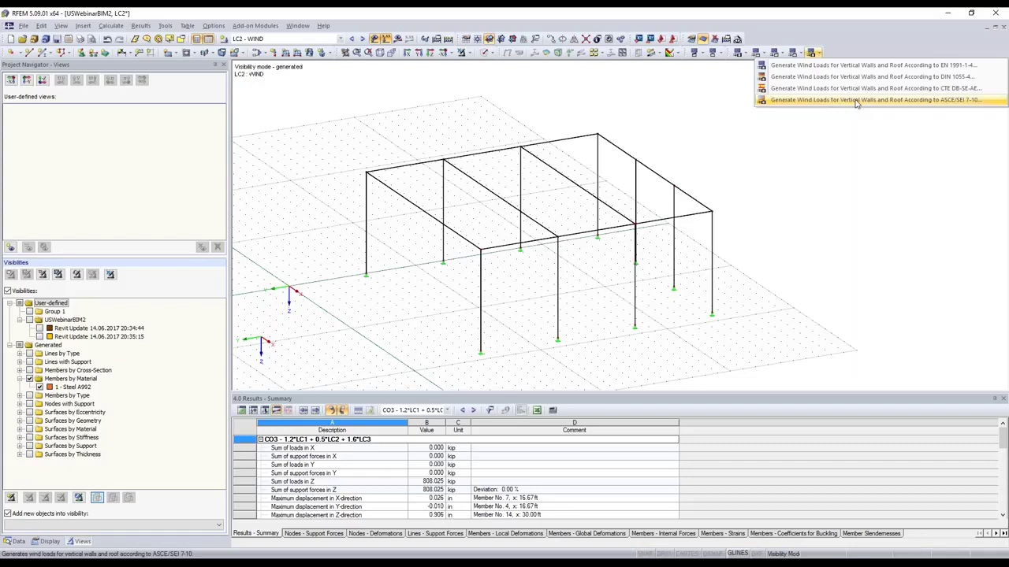
click(855, 101)
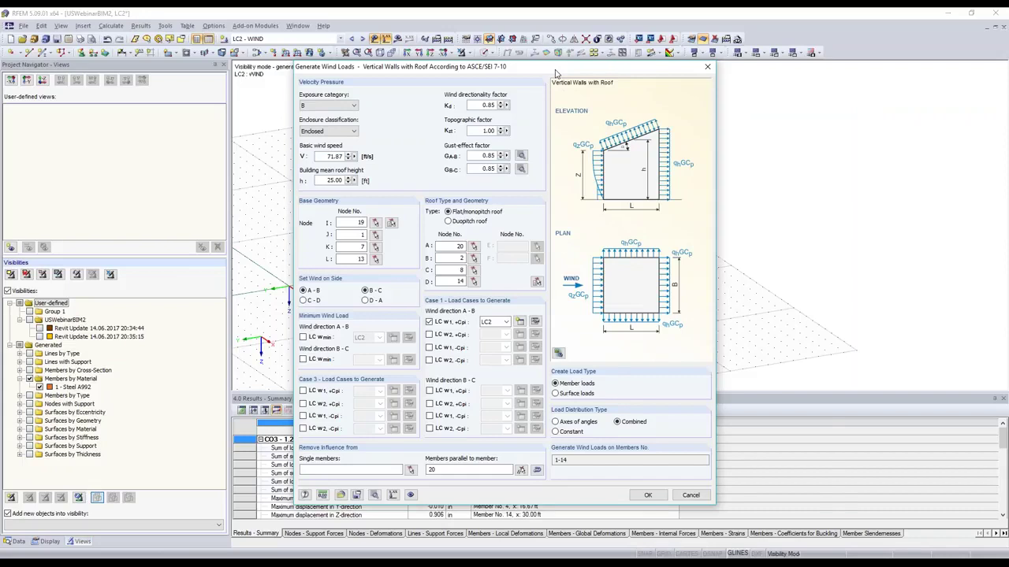
drag(447, 101, 234, 98)
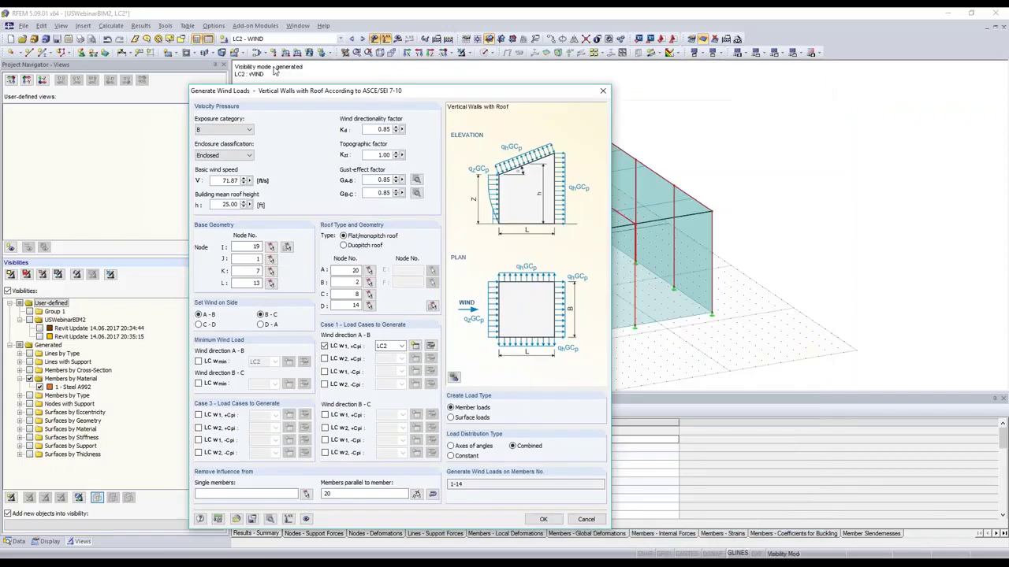
drag(377, 97, 225, 58)
Review the enclosure classification and try the graphical distance measurement for the building mean roof height
click(110, 122)
click(146, 170)
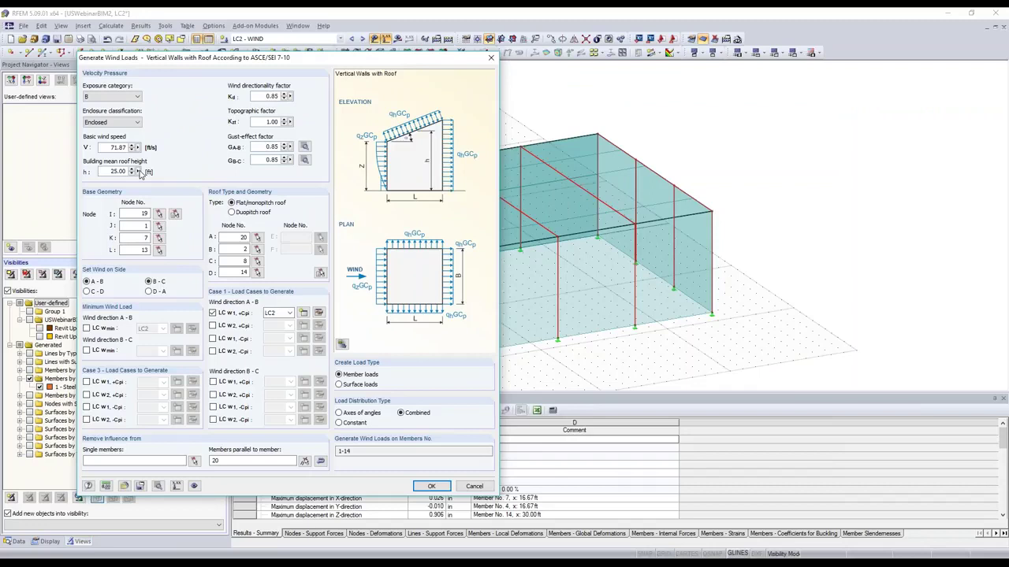
right_click(140, 171)
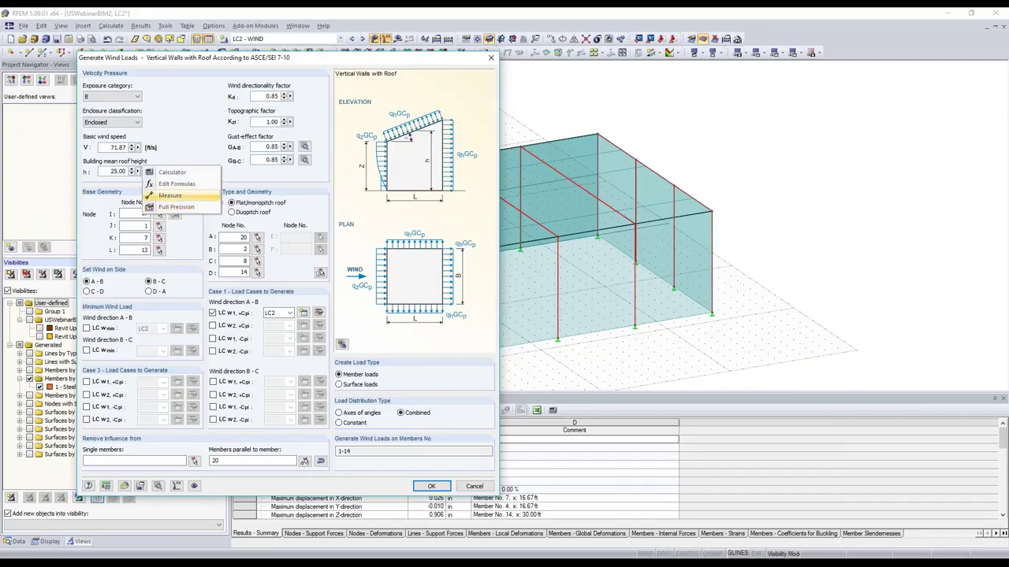
click(167, 195)
click(481, 351)
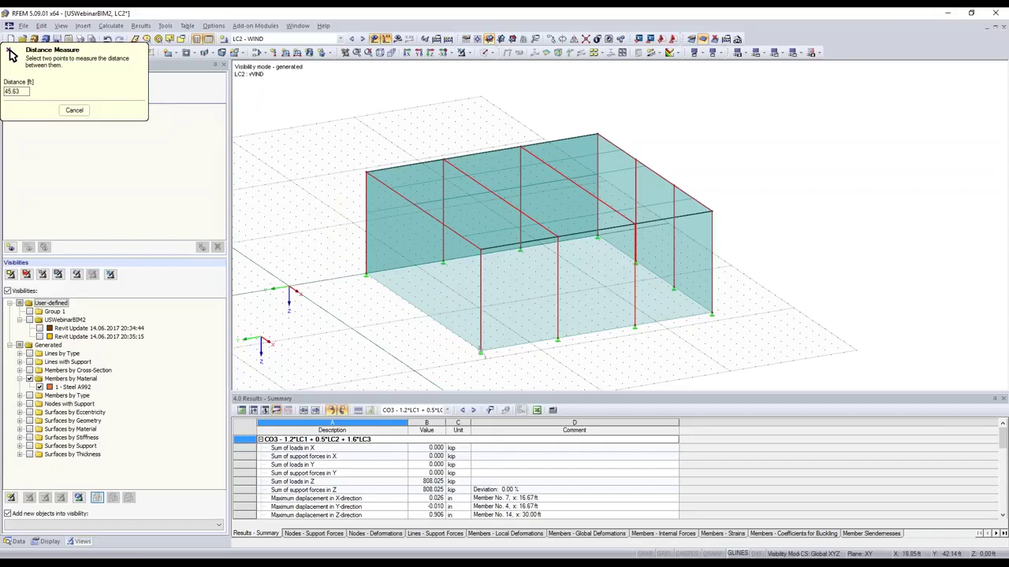
click(11, 51)
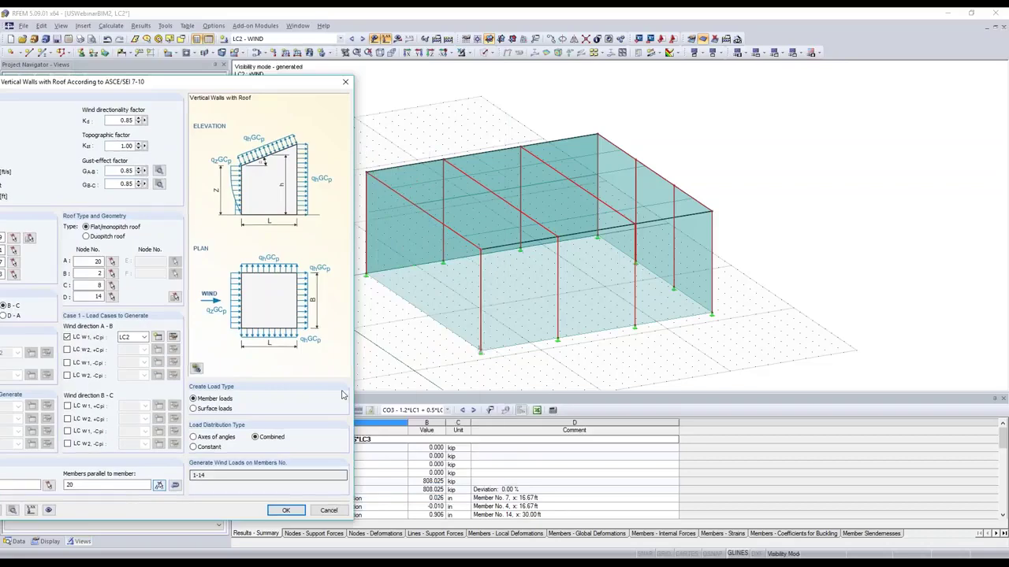
Review the selection of parallel members without influence on loading, and show the node and wind direction diagram
click(175, 485)
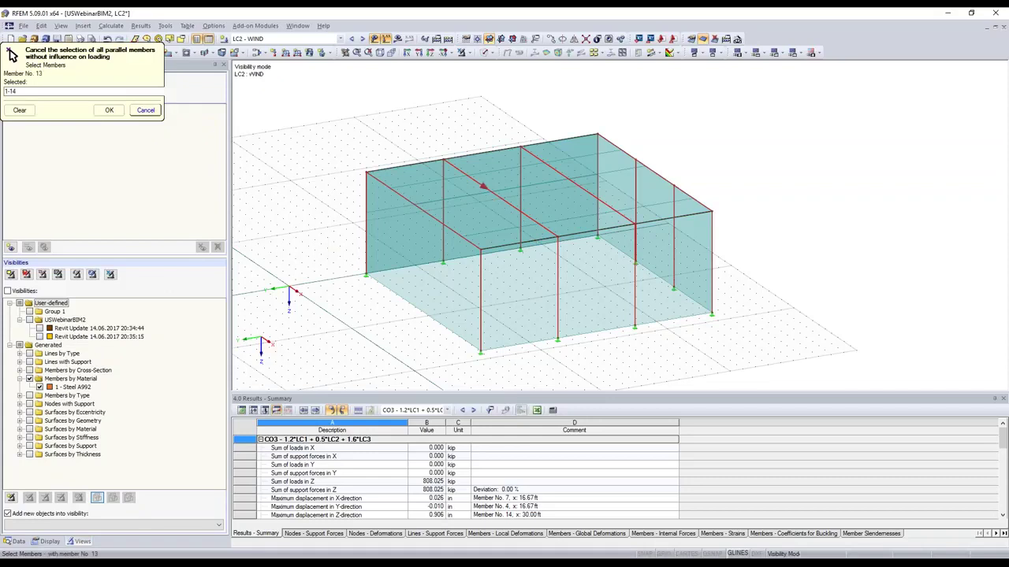
click(146, 110)
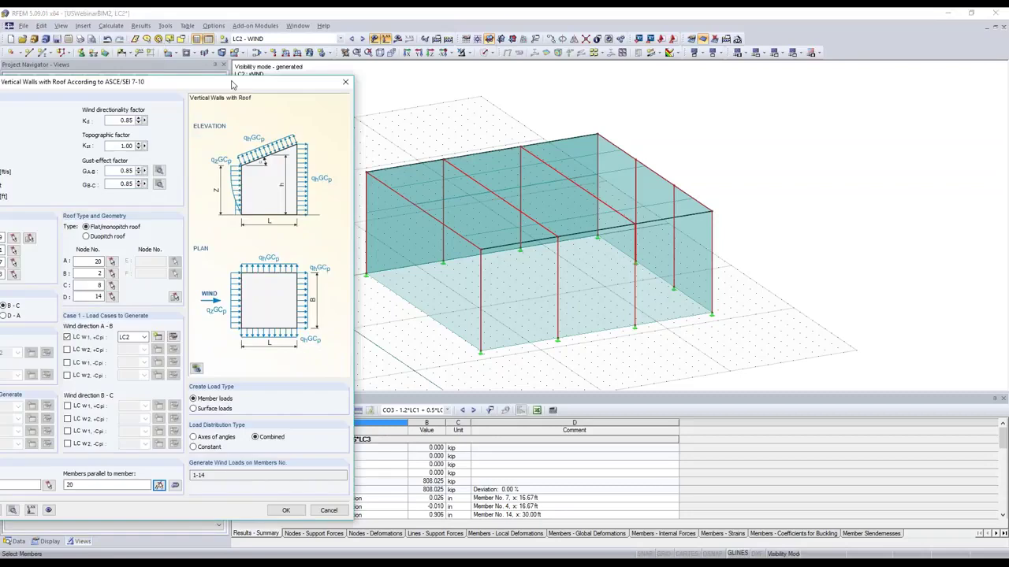
drag(233, 84, 313, 78)
click(279, 362)
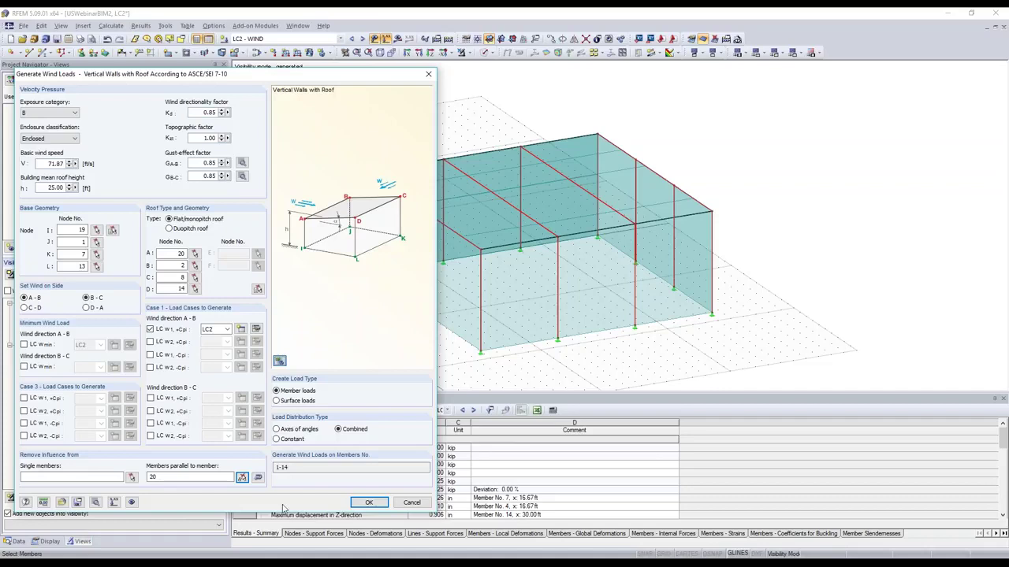
Generate the LC2 wind loads on members 1-14, accepting the deletion of results, and review the general and LC2 load data
click(368, 506)
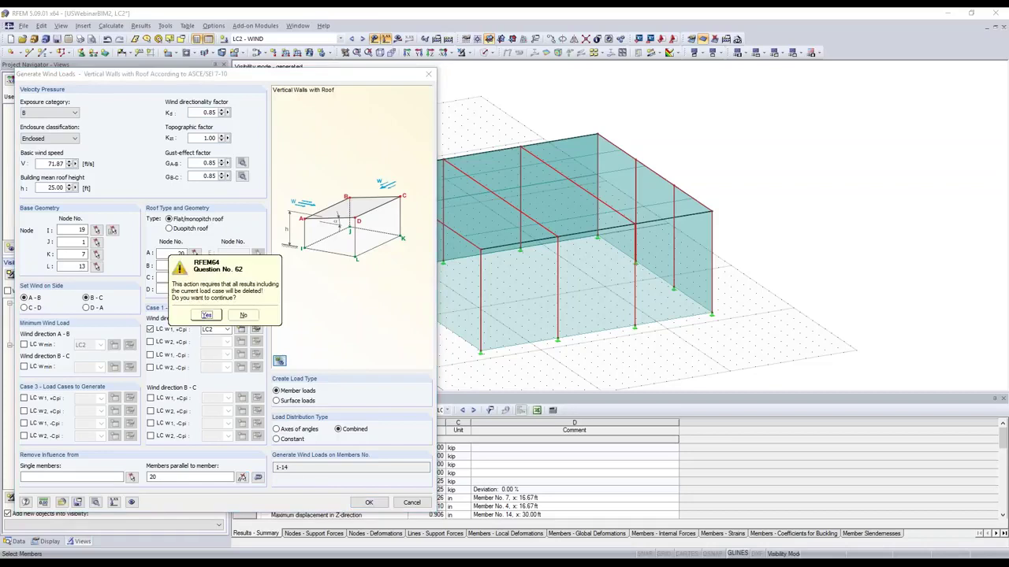
key(Return)
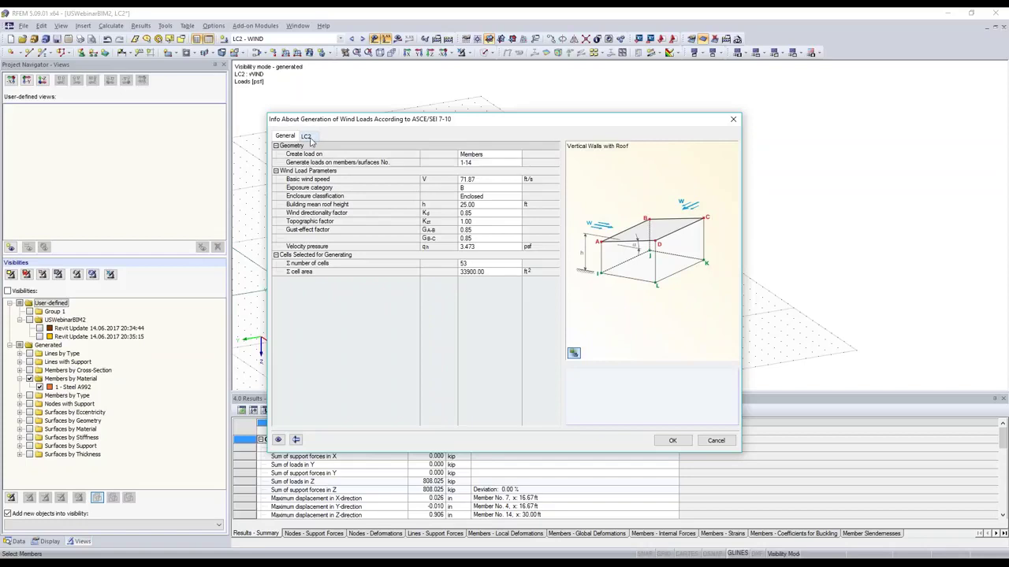
click(306, 137)
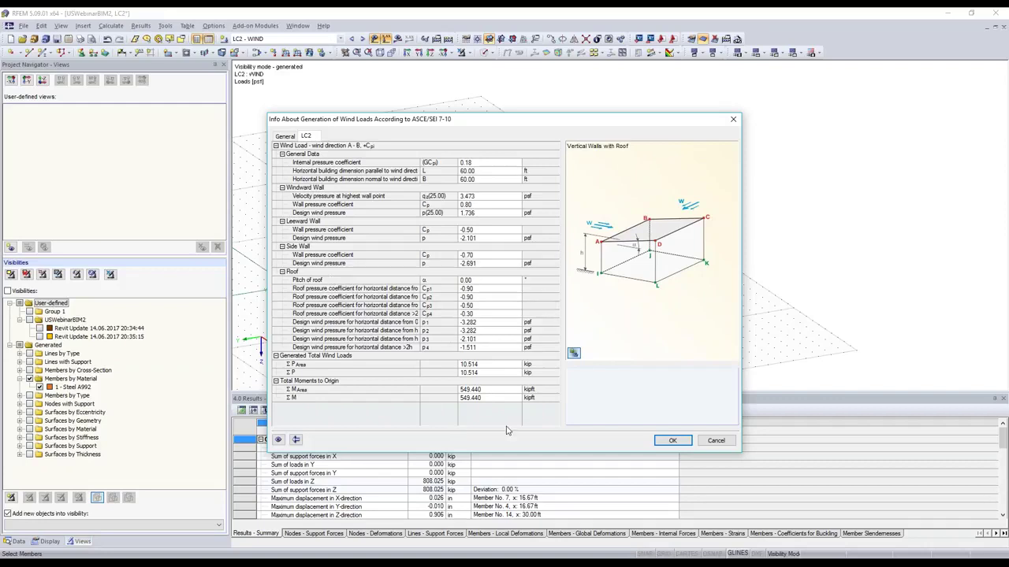
click(672, 441)
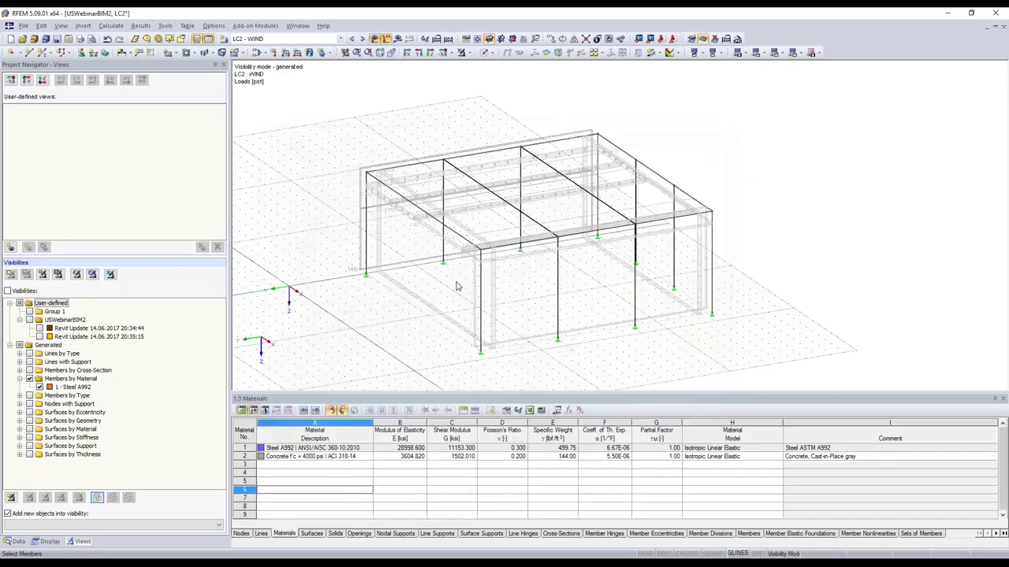
Display the generated wind loads separately as individual member loads and inspect them on the frame
right_click(432, 306)
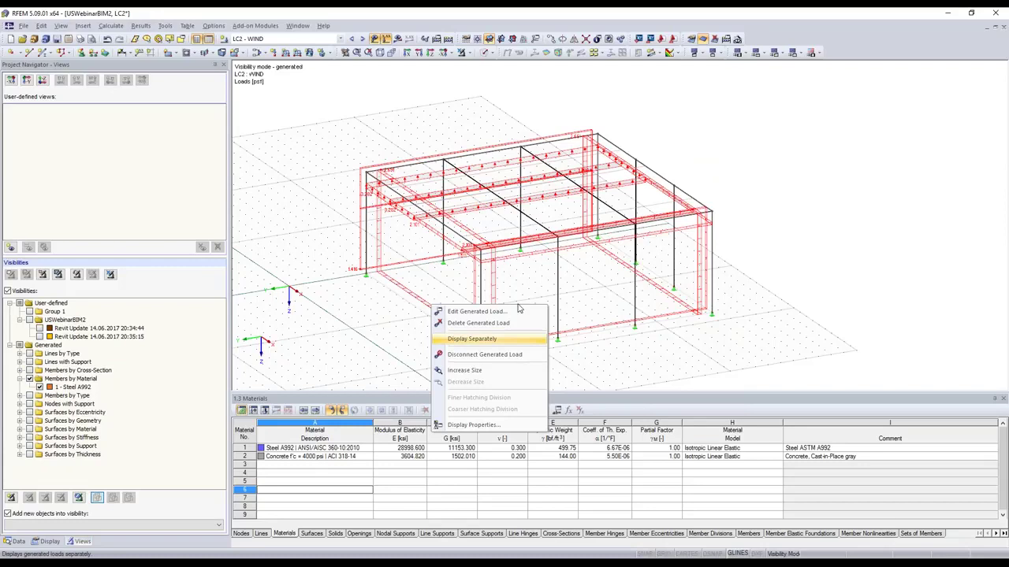
scroll(519, 308, up, 3)
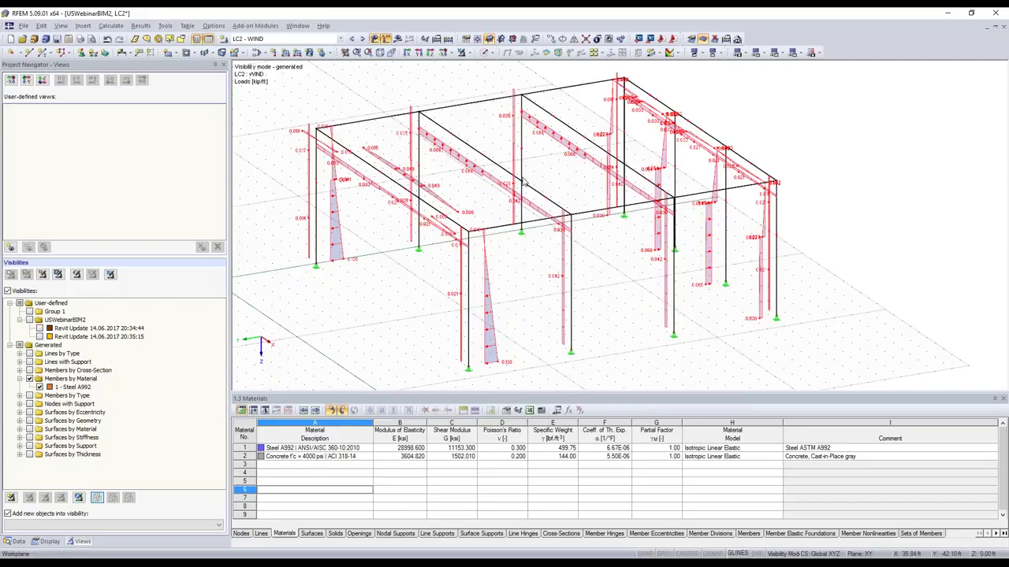
scroll(523, 181, up, 2)
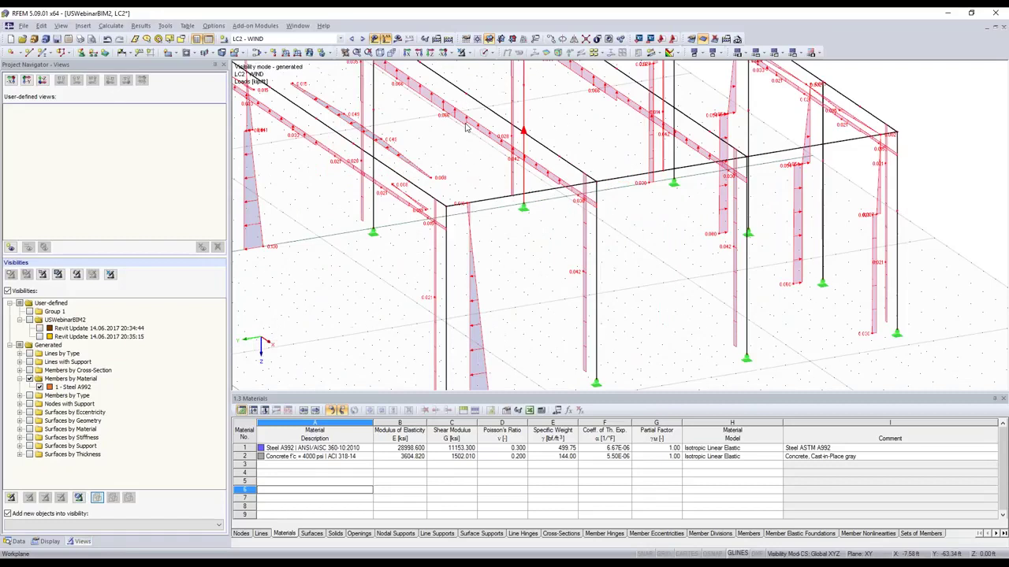
scroll(486, 324, down, 1)
Disconnect the generated wind load and delete the triangular load on corner column member 7
right_click(483, 337)
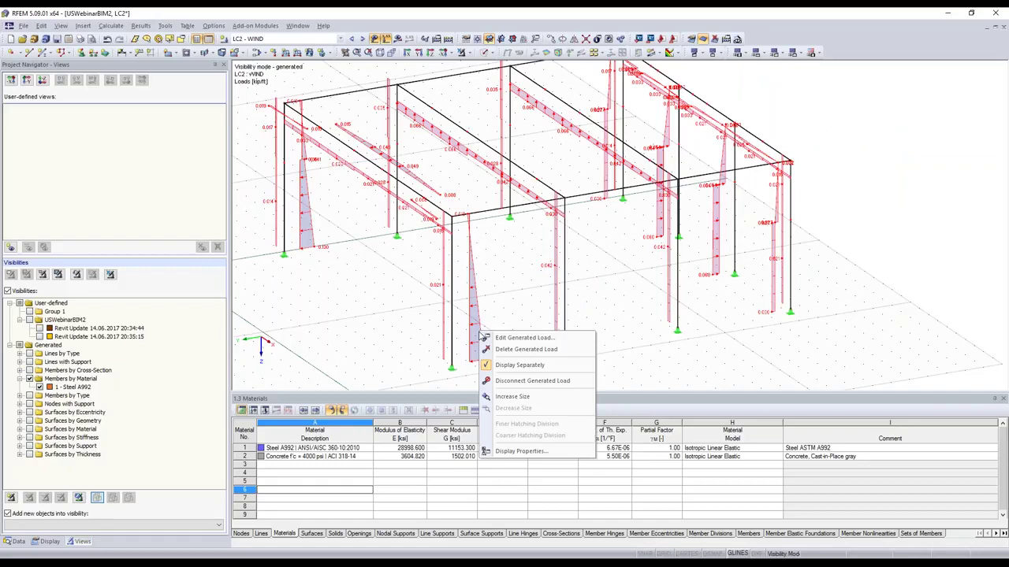
click(535, 384)
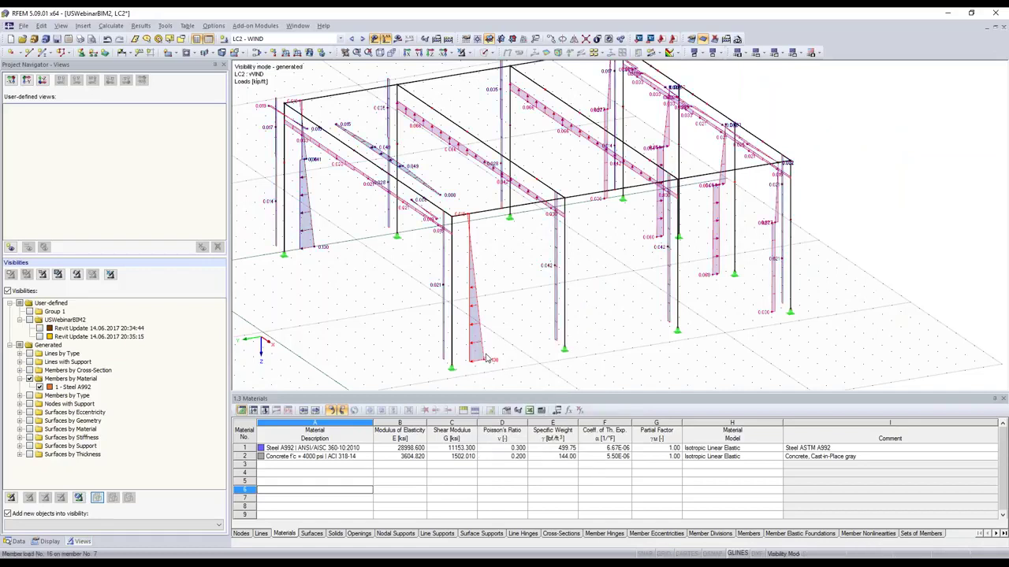
key(Delete)
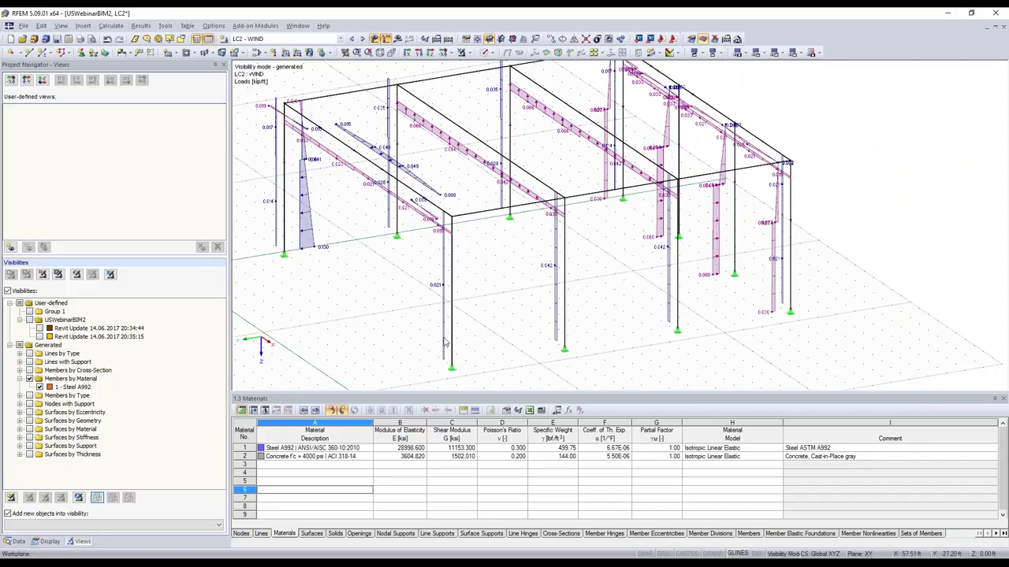
Make LC3 (snow) active and open the flat/monopitch roof snow load generator according to ASCE/SEI 7-10
scroll(444, 343, down, 2)
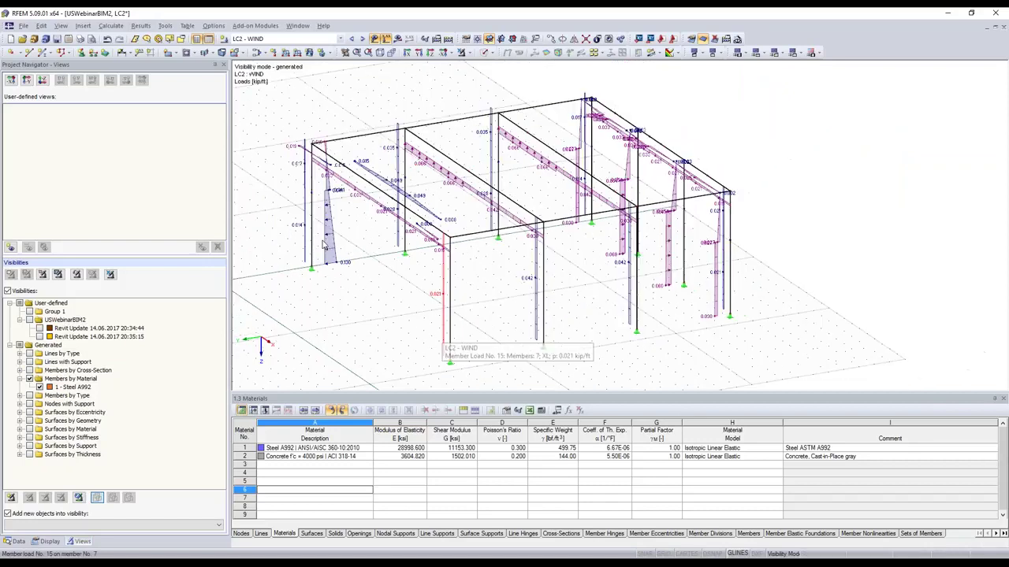
scroll(444, 343, down, 1)
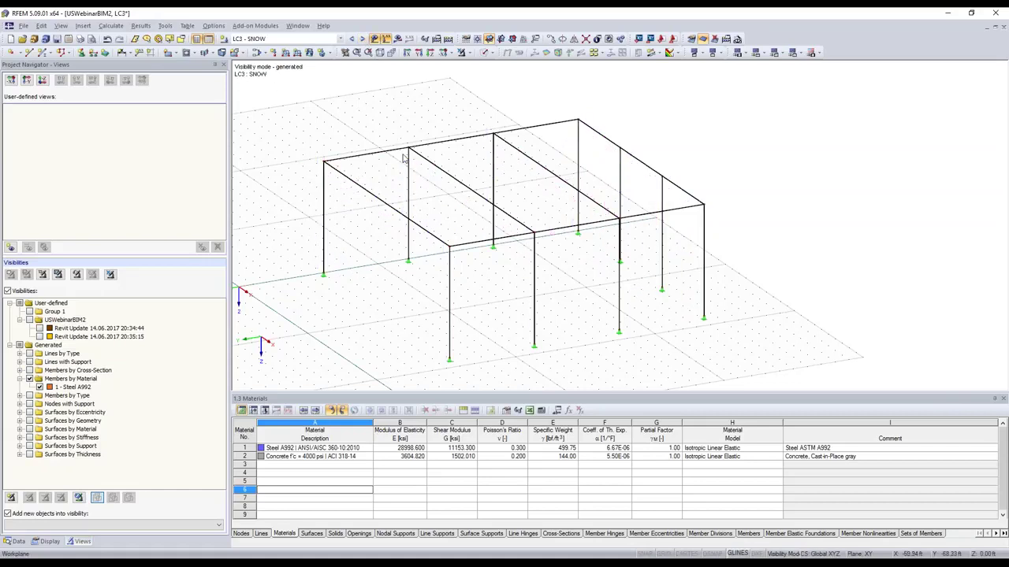
click(699, 52)
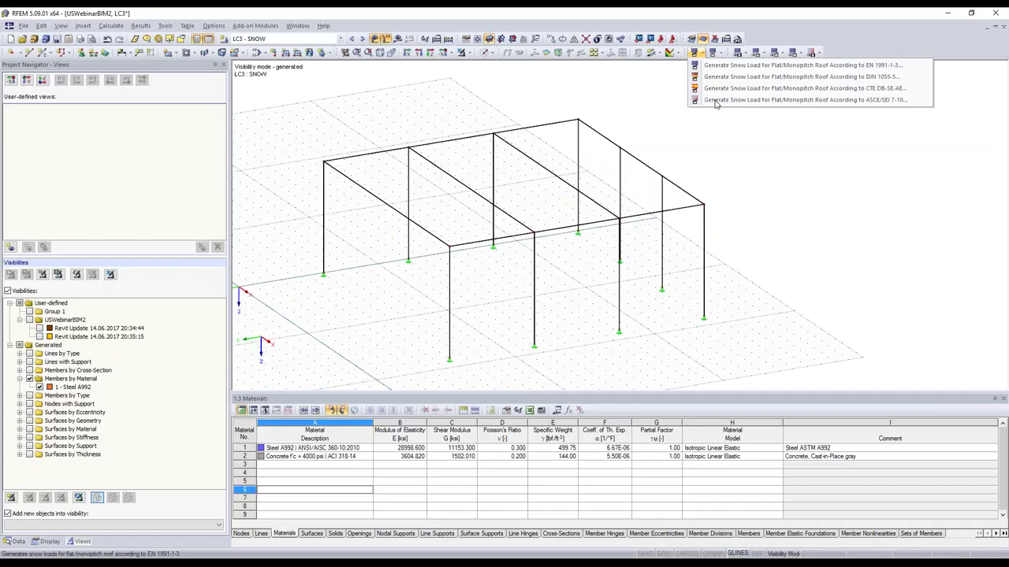
key(Return)
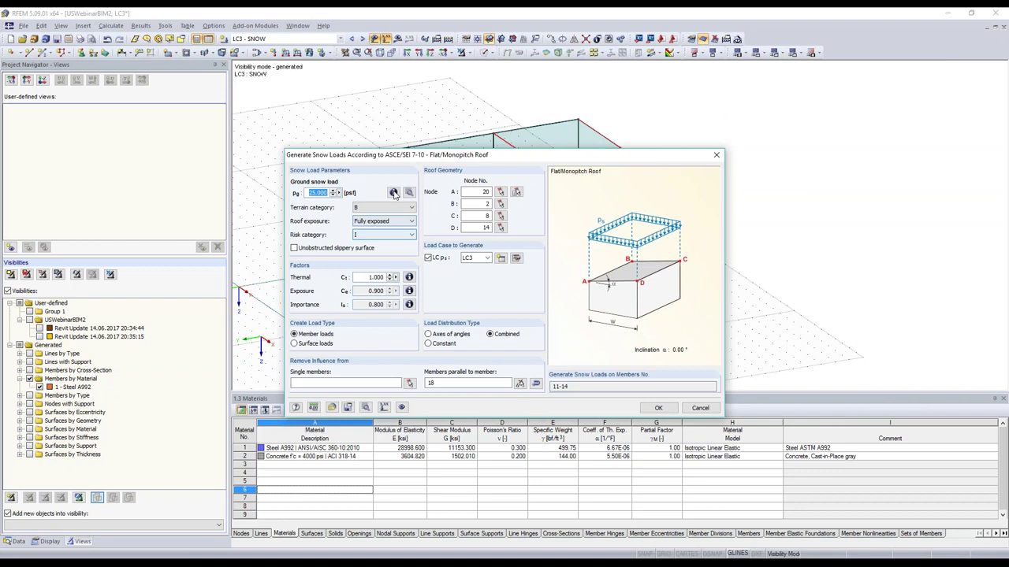
Review the US ground snow load zone map and the roof area selected for the snow load
click(394, 193)
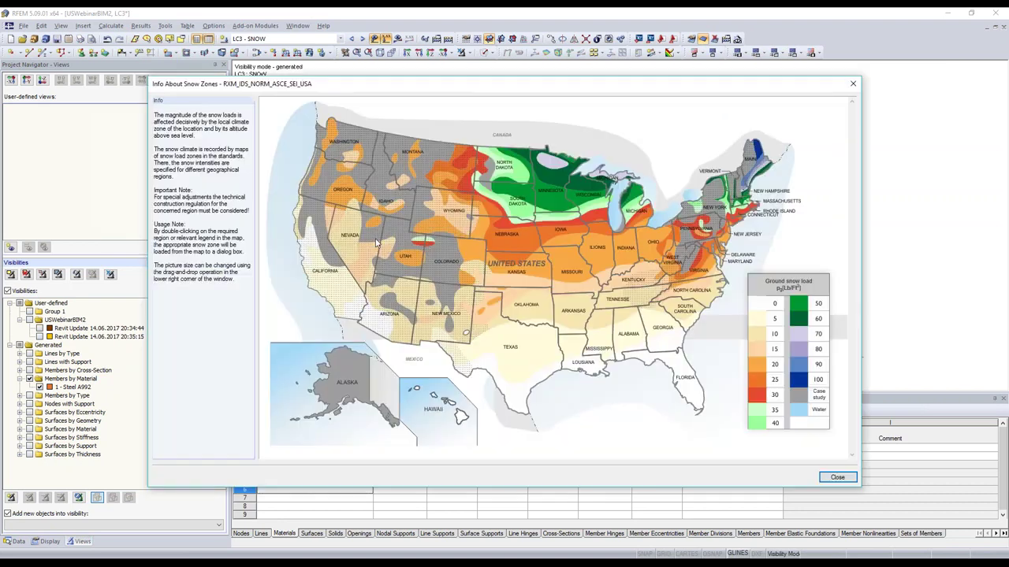
key(Escape)
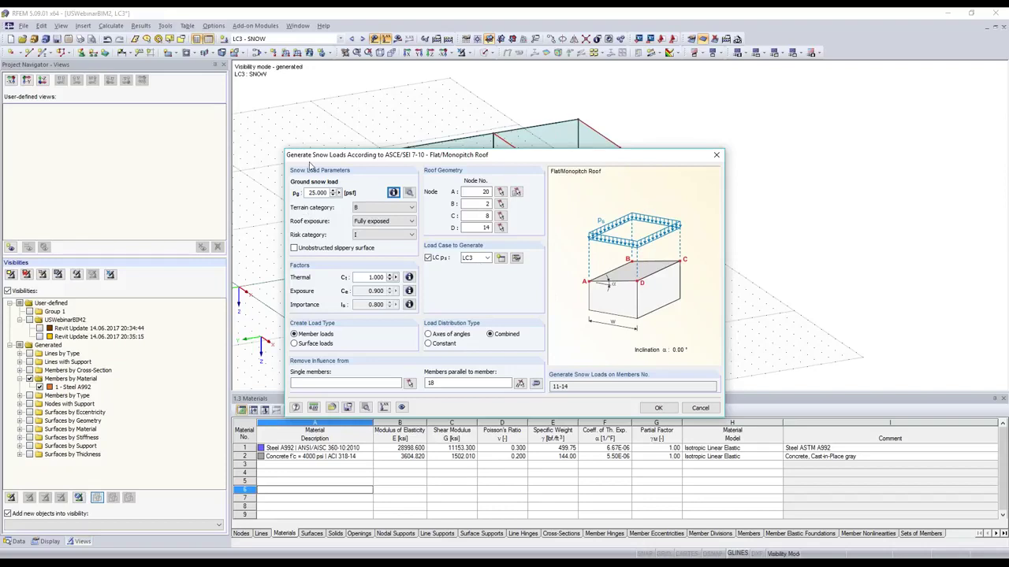
drag(366, 156, 17, 153)
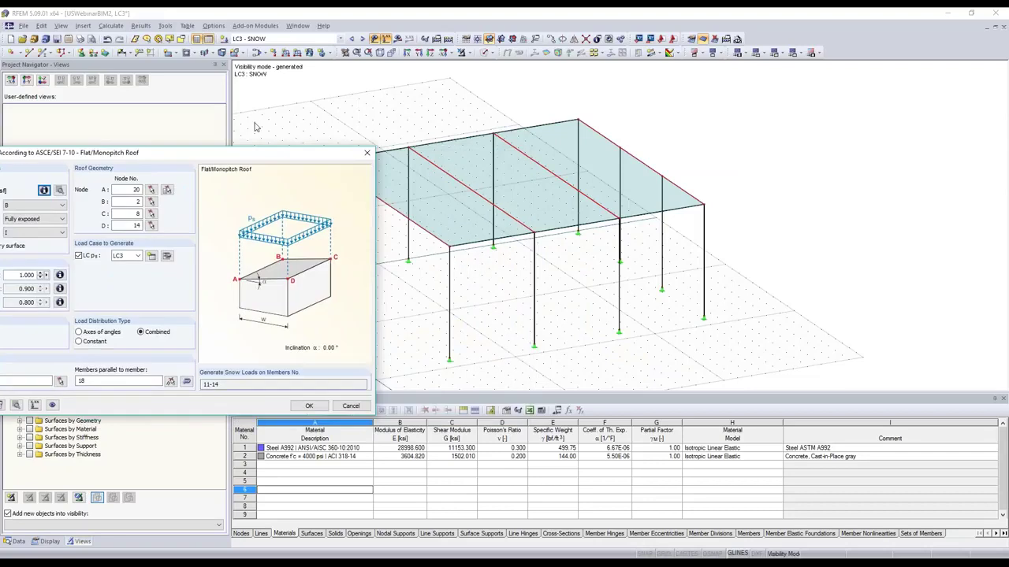
Generate the flat/monopitch roof snow loads into LC3 on members 11-14 and accept the generation info
drag(254, 127, 41, 142)
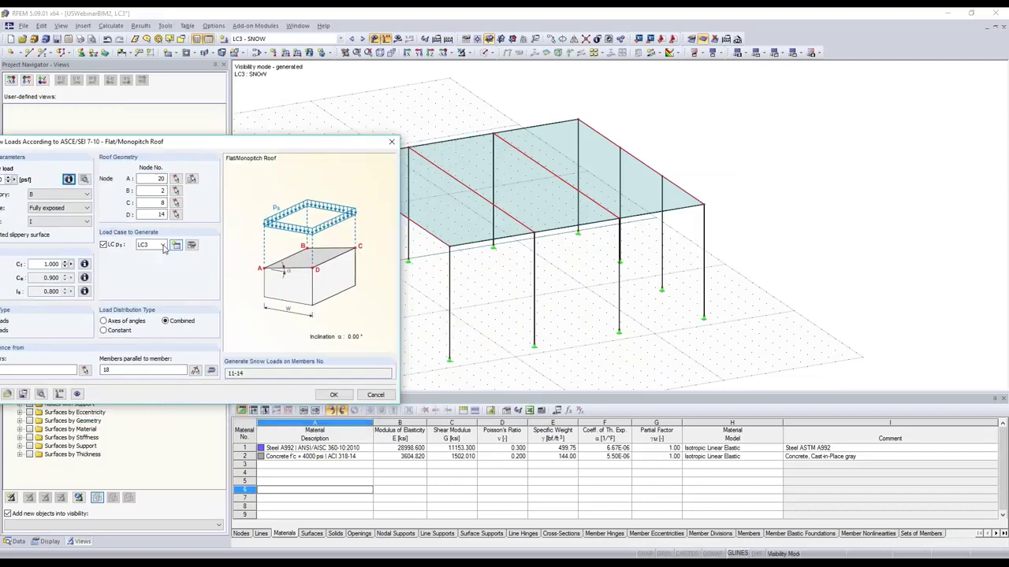
click(163, 246)
click(160, 256)
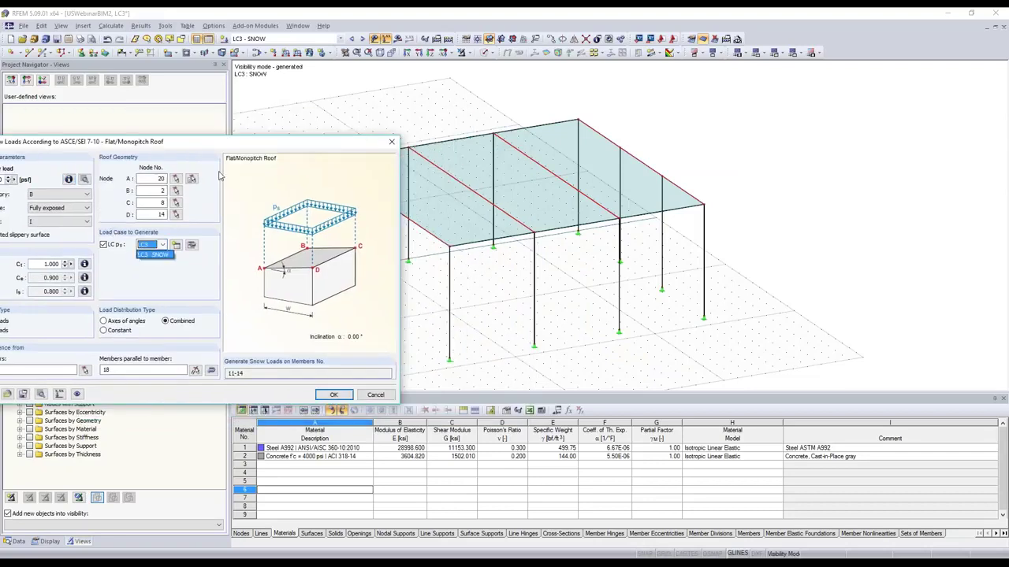
drag(327, 142, 422, 96)
click(426, 351)
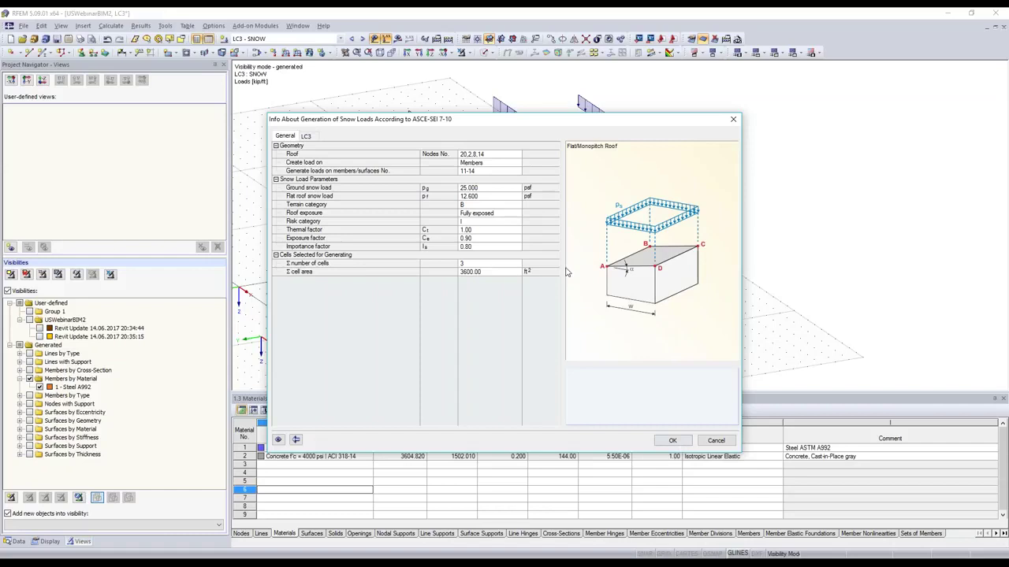
key(Return)
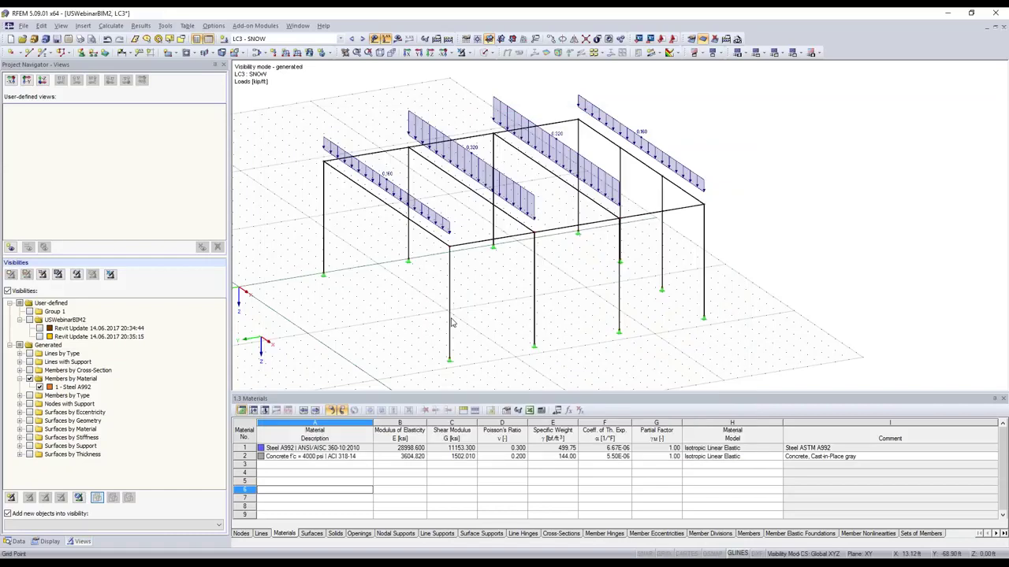
Review the loads of combinations CO2 to CO5 and cancel the visibility mode to show the whole building
scroll(452, 322, down, 1)
click(340, 39)
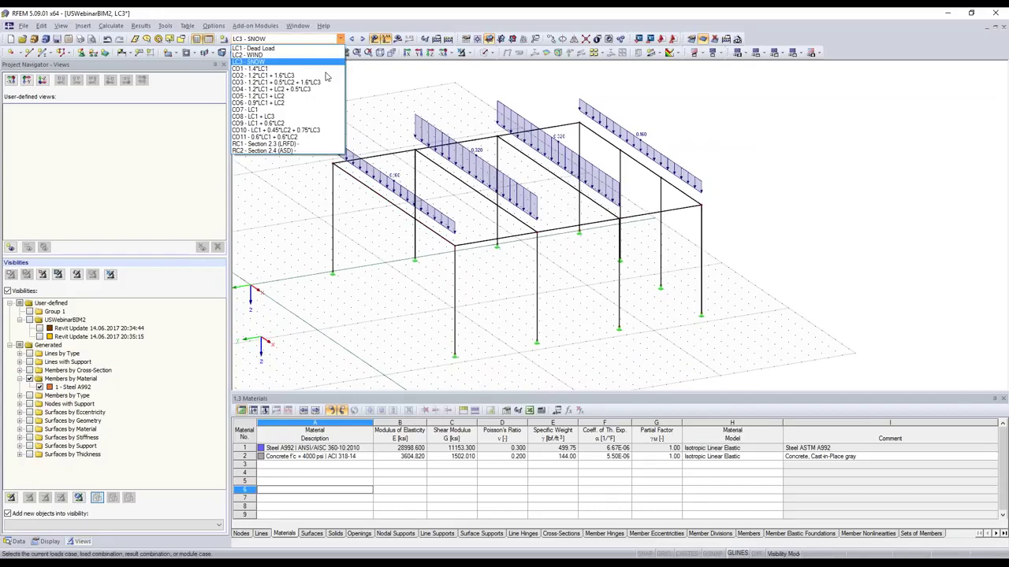
click(327, 76)
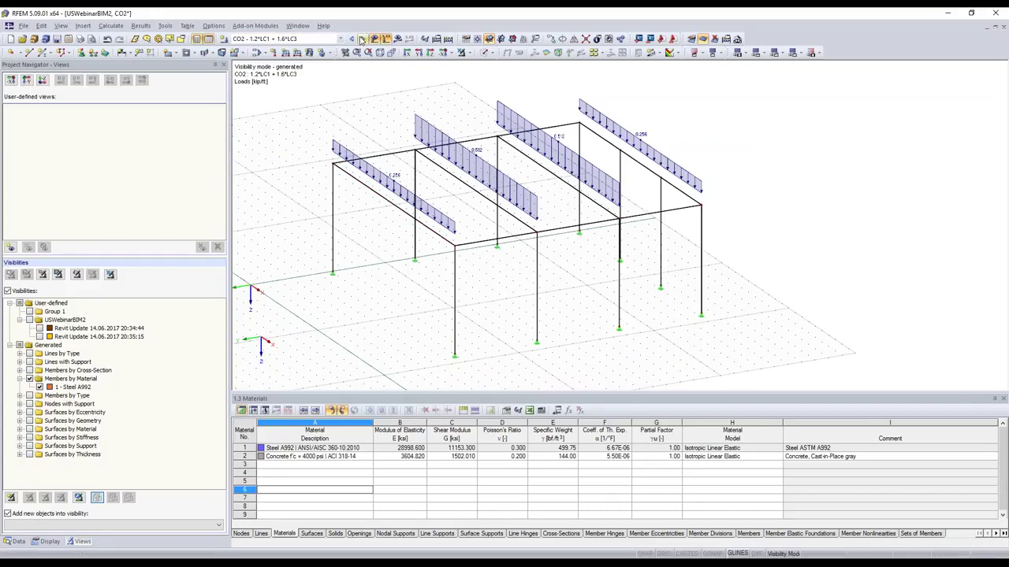
click(362, 39)
click(362, 40)
click(362, 40)
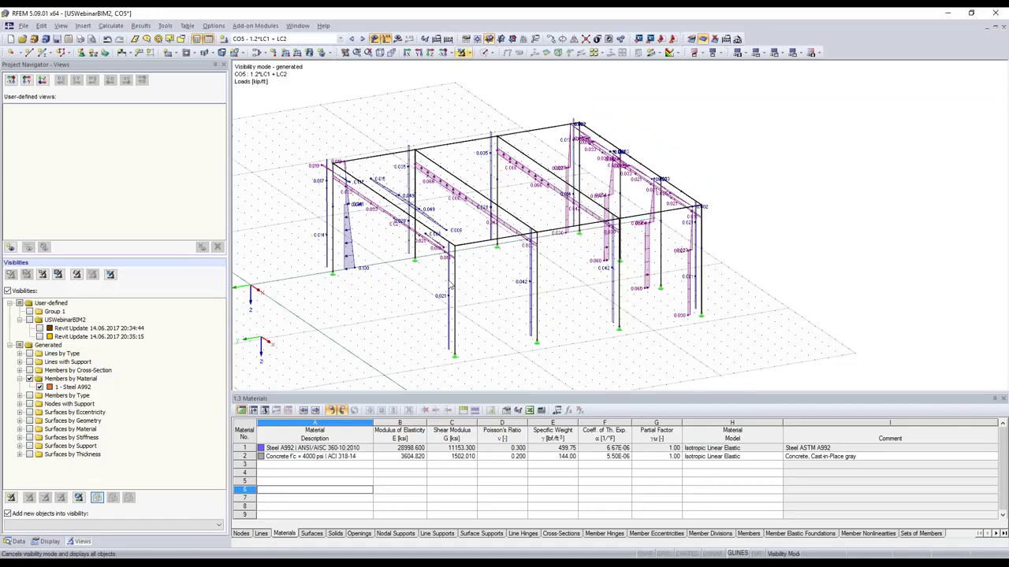
click(309, 53)
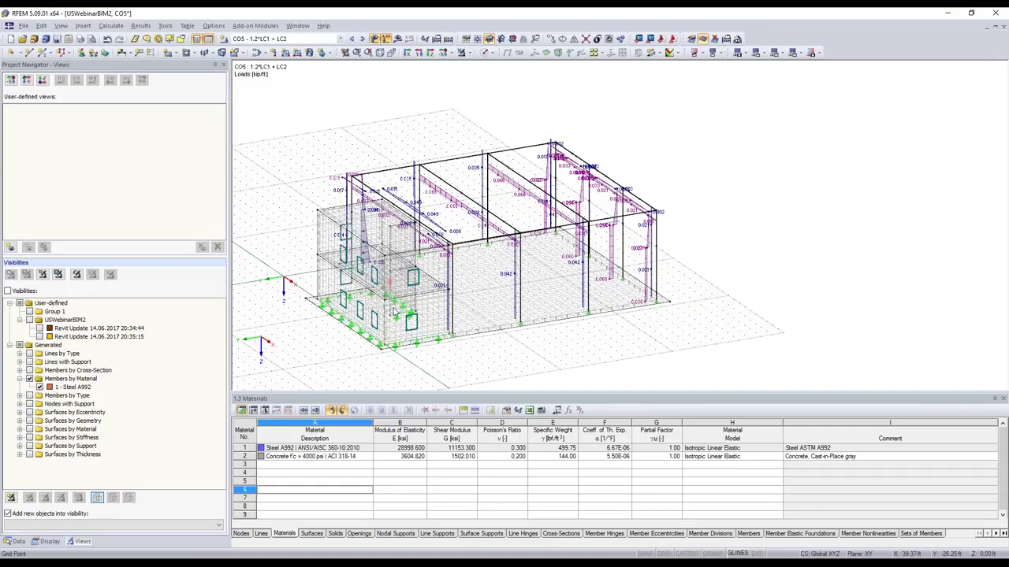
scroll(394, 313, up, 1)
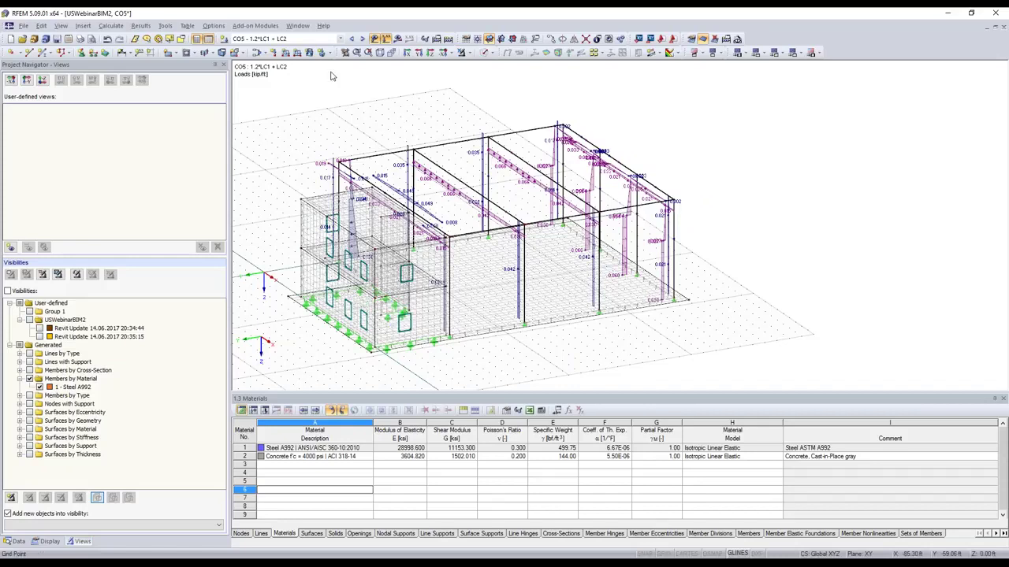
Set the method of analysis to geometrically linear for all load combinations CO1 to CO11
click(257, 53)
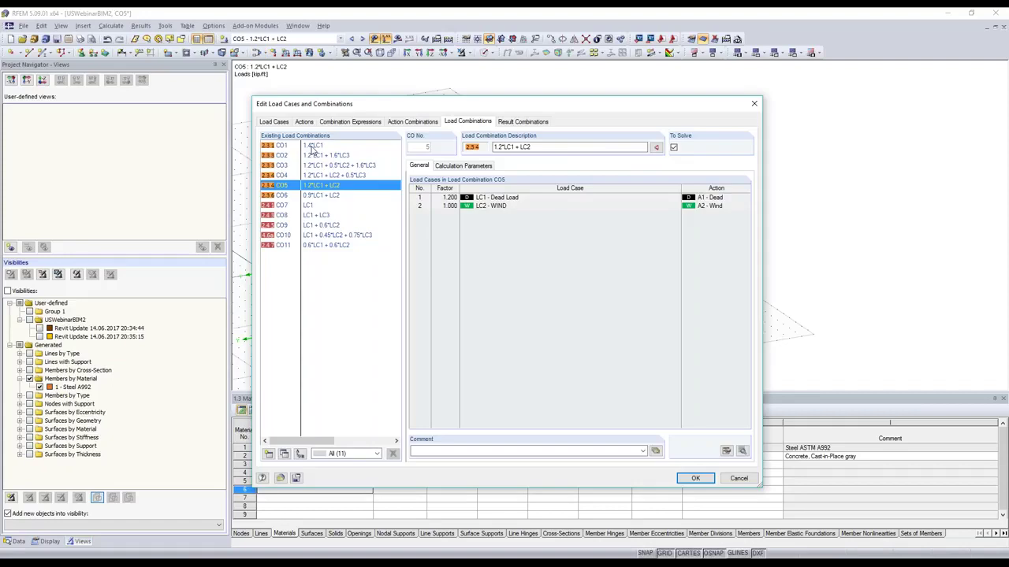
key(Home)
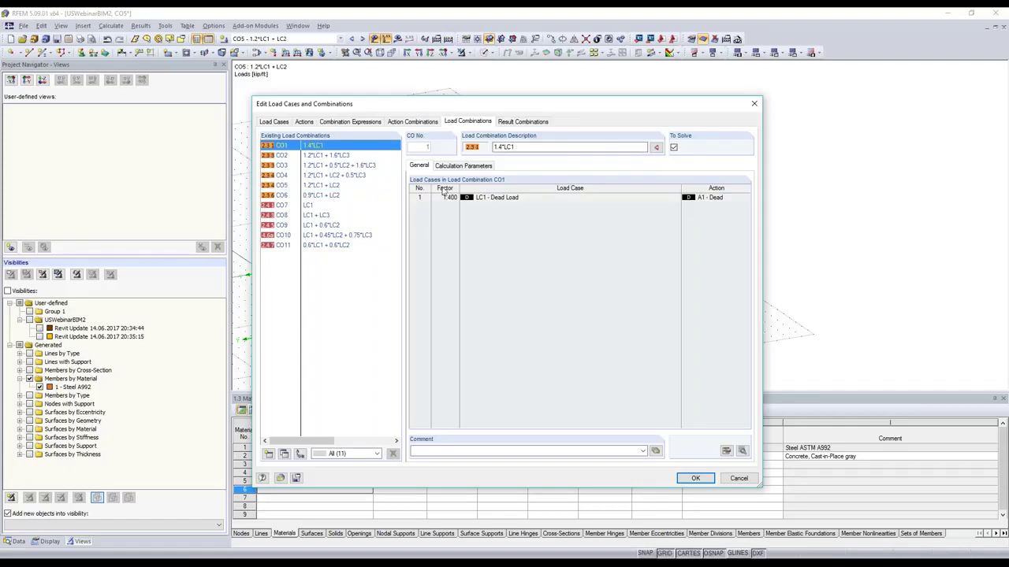
key(ctrl+a)
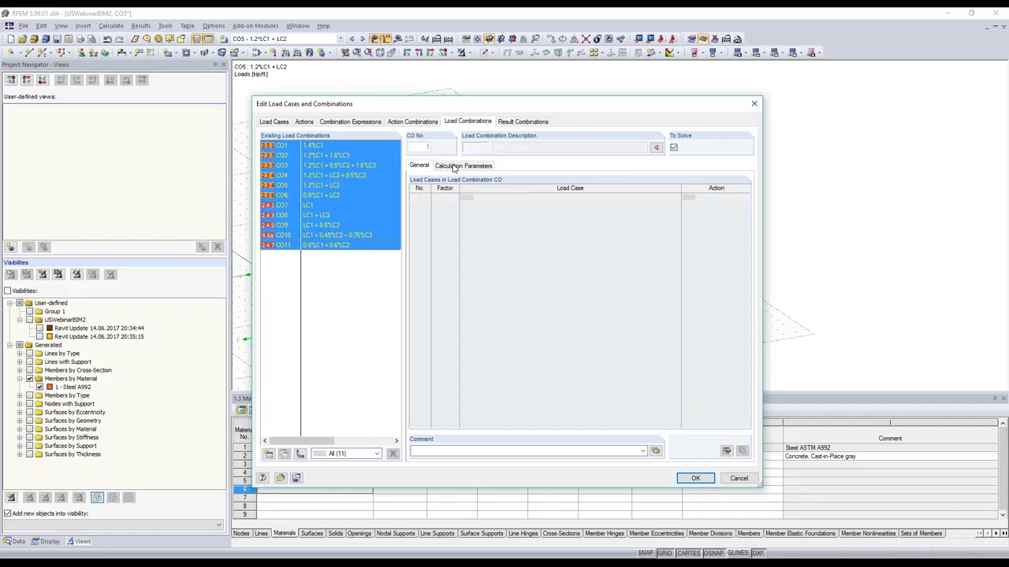
click(454, 166)
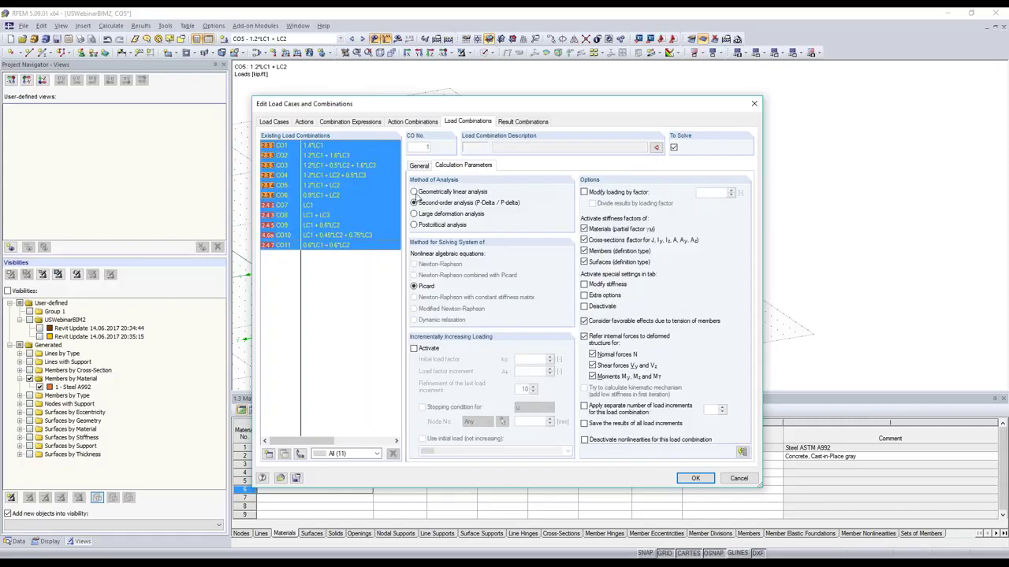
click(445, 191)
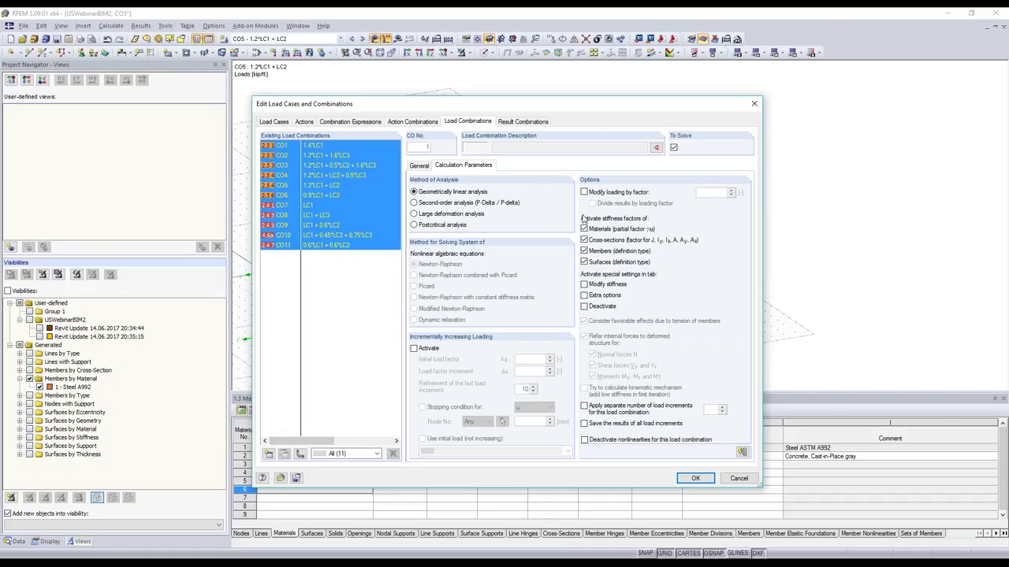
click(684, 477)
Calculate result combination RC1 - Section 2.3 (LRFD) and display its global deformations
click(364, 39)
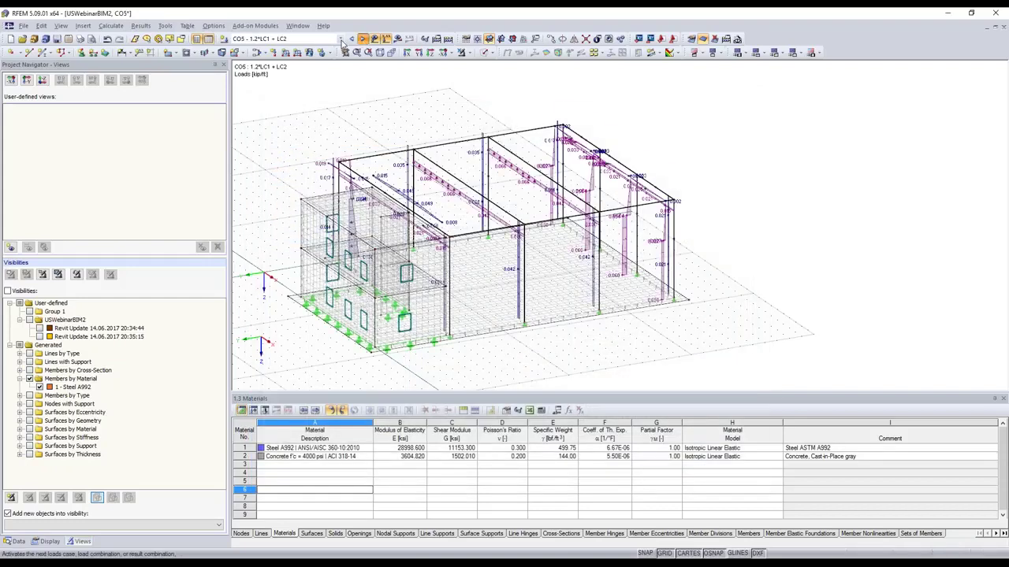
click(341, 40)
click(297, 146)
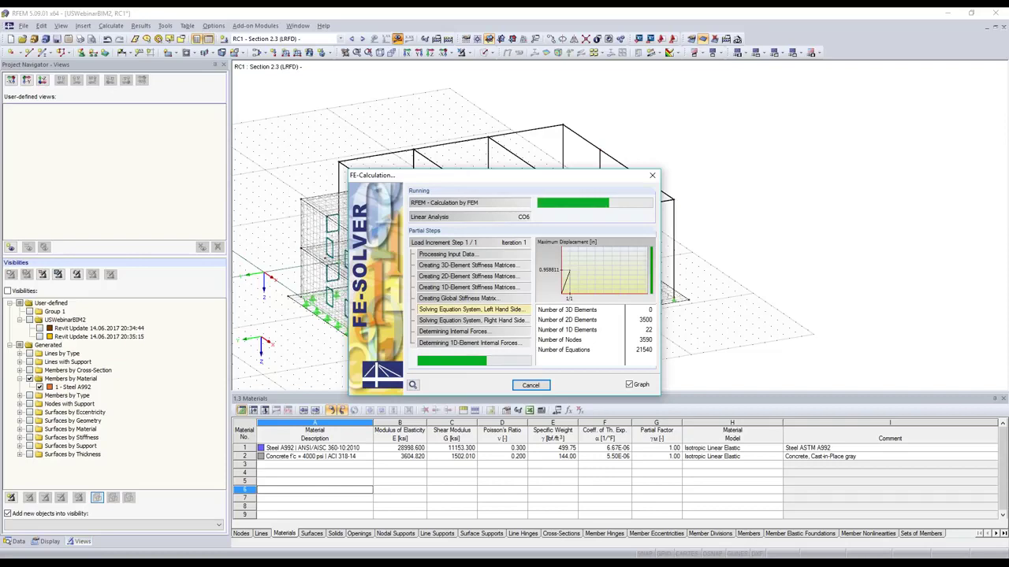
click(509, 52)
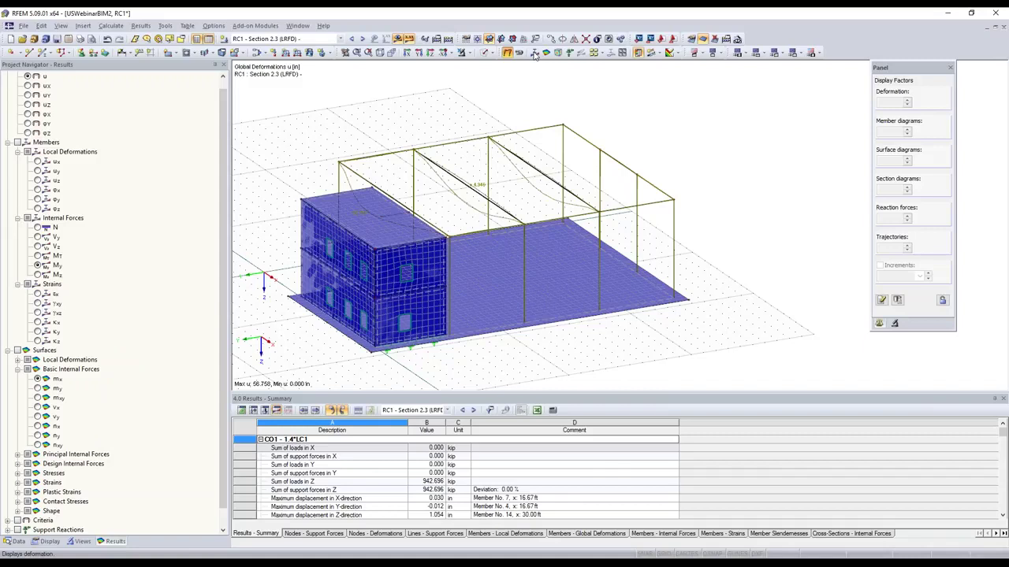
Inspect the RC1 member moments My and the global deformations of the building, and switch the result display off
click(534, 53)
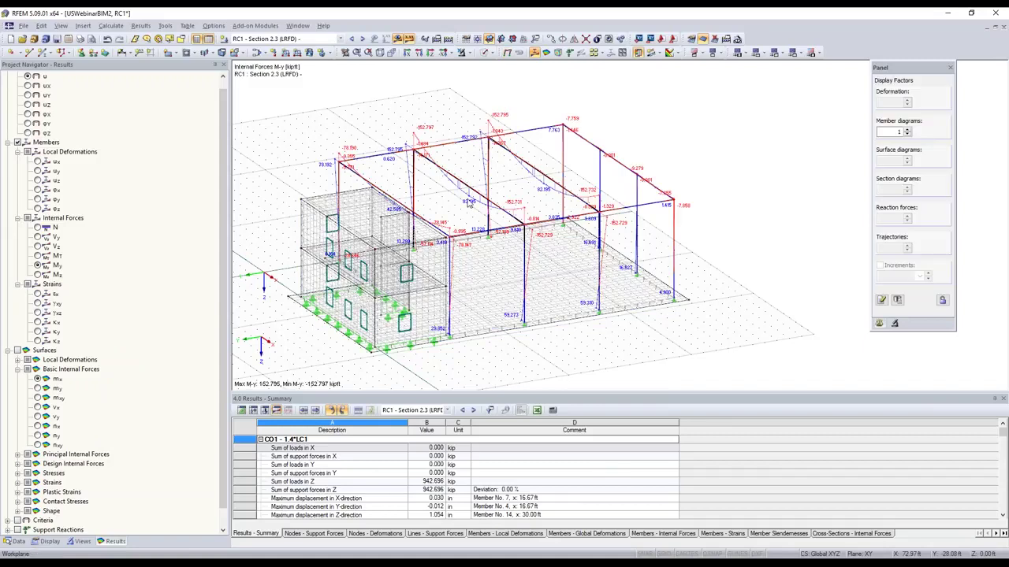
click(507, 53)
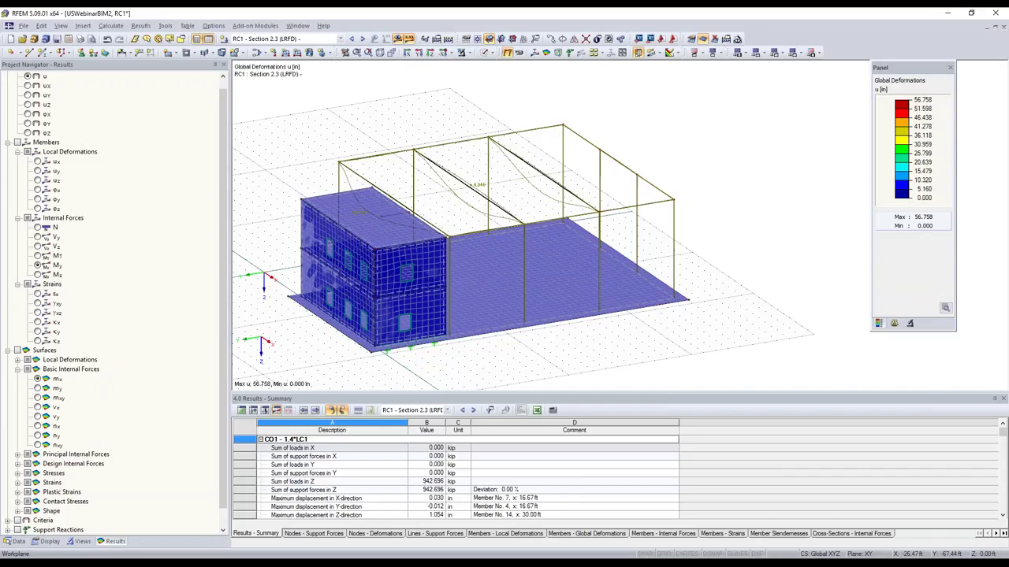
ctrl+middle_drag(467, 199, 581, 287)
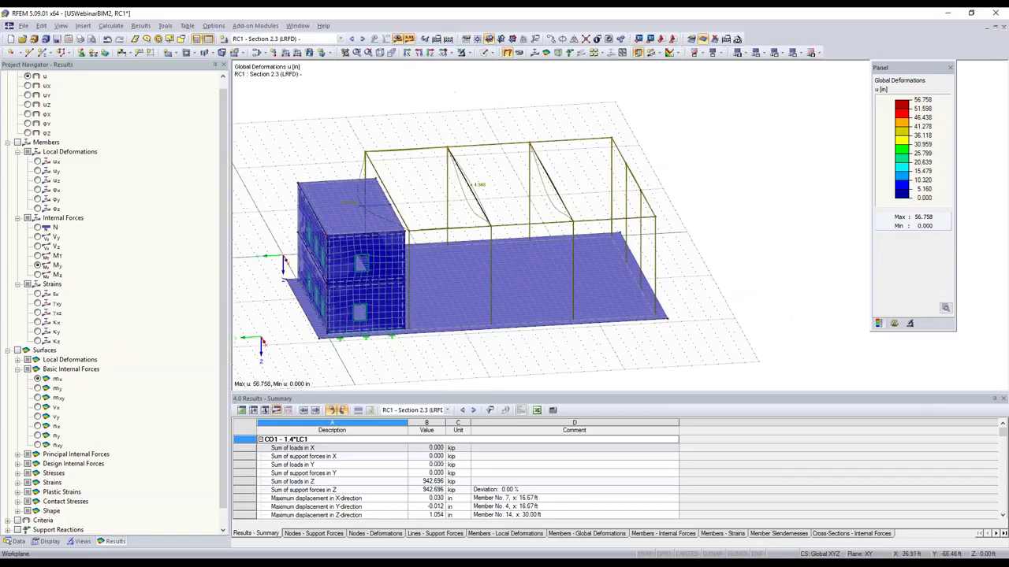
ctrl+middle_drag(492, 292, 405, 272)
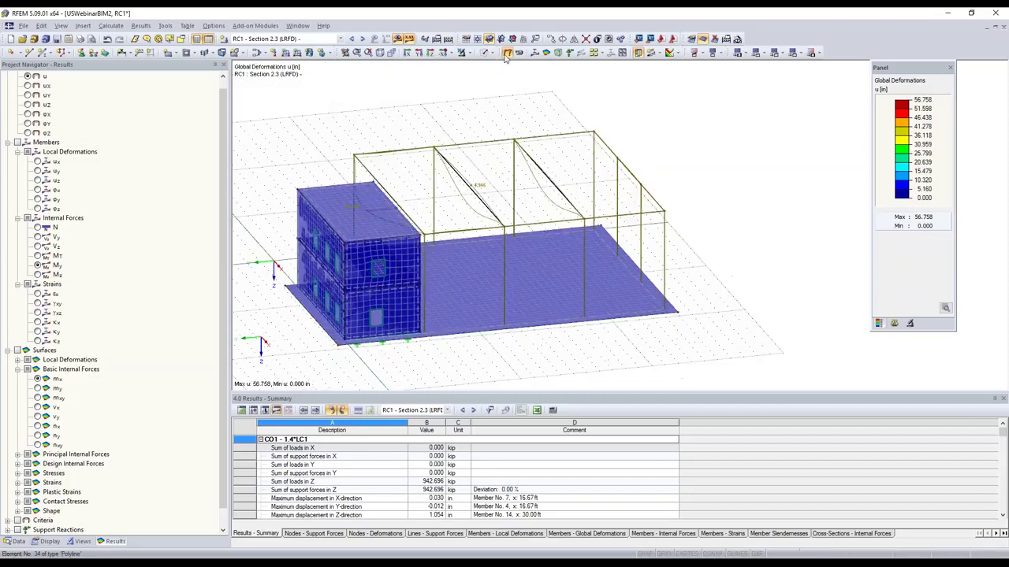
click(507, 53)
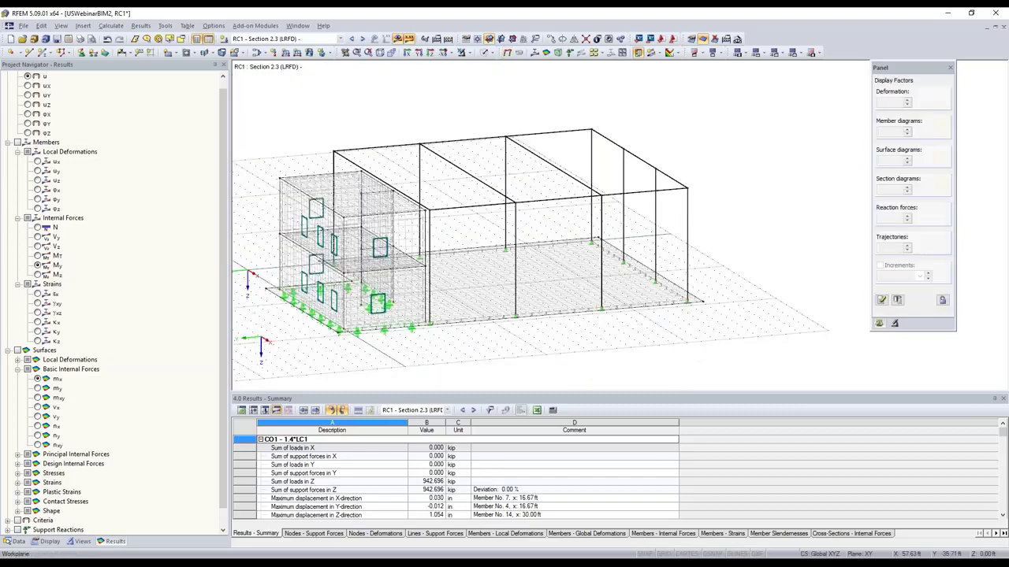
Copy the frame second from the concrete building into a new 3D model "qq" with the Z-axis downward and zero offset
ctrl+middle_drag(493, 315, 510, 336)
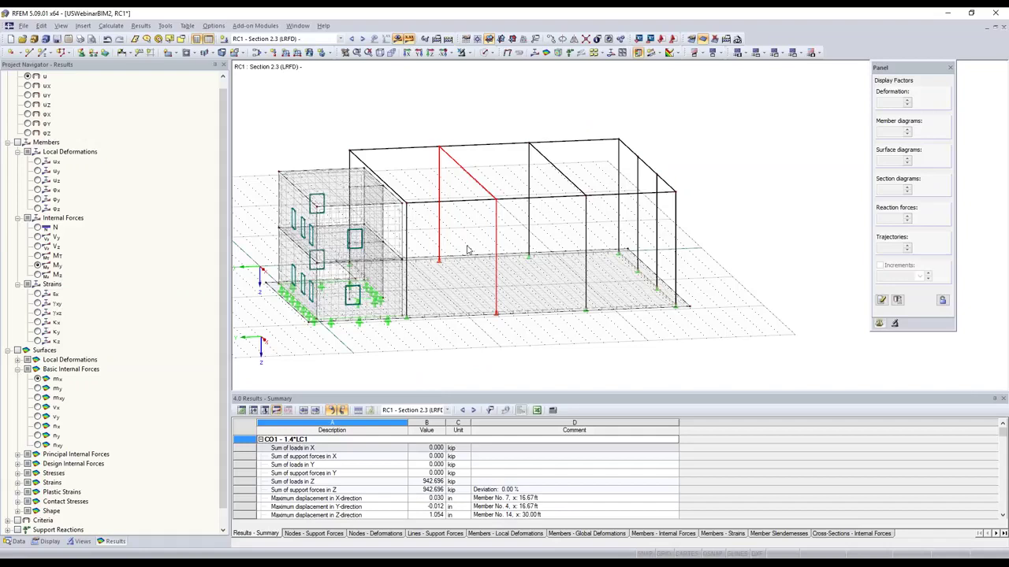
key(ctrl+n)
text(qq)
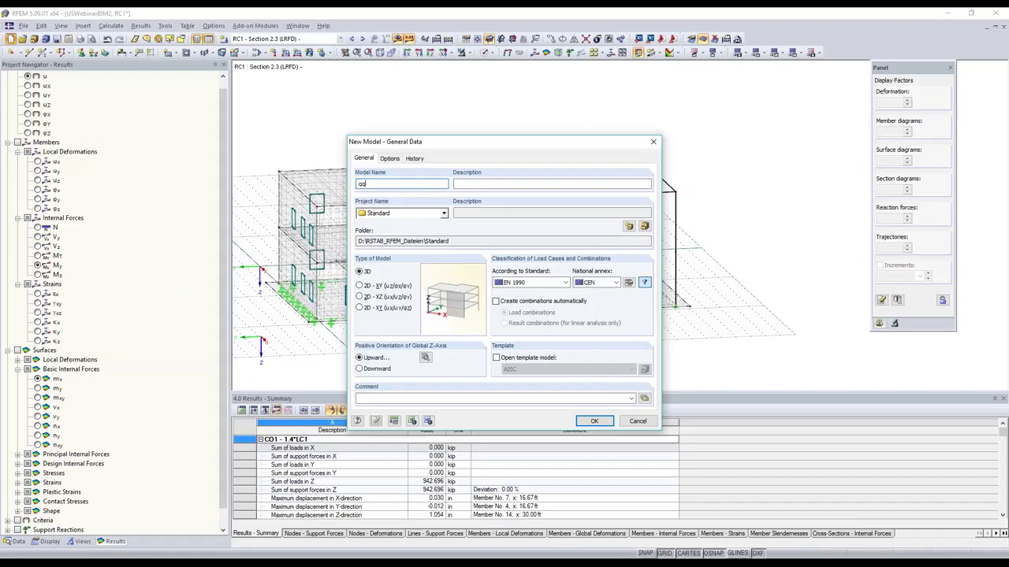
click(360, 369)
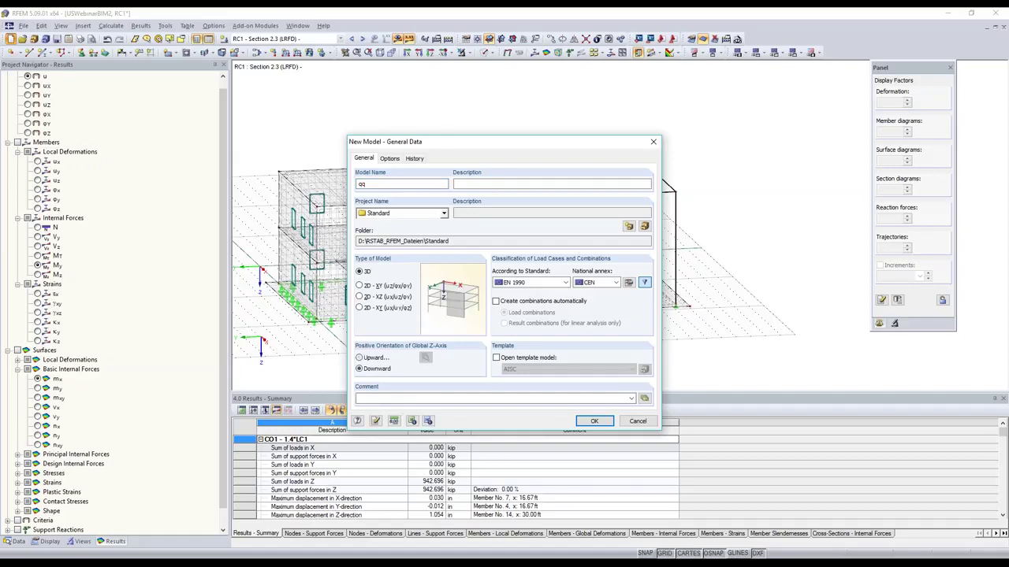
key(Return)
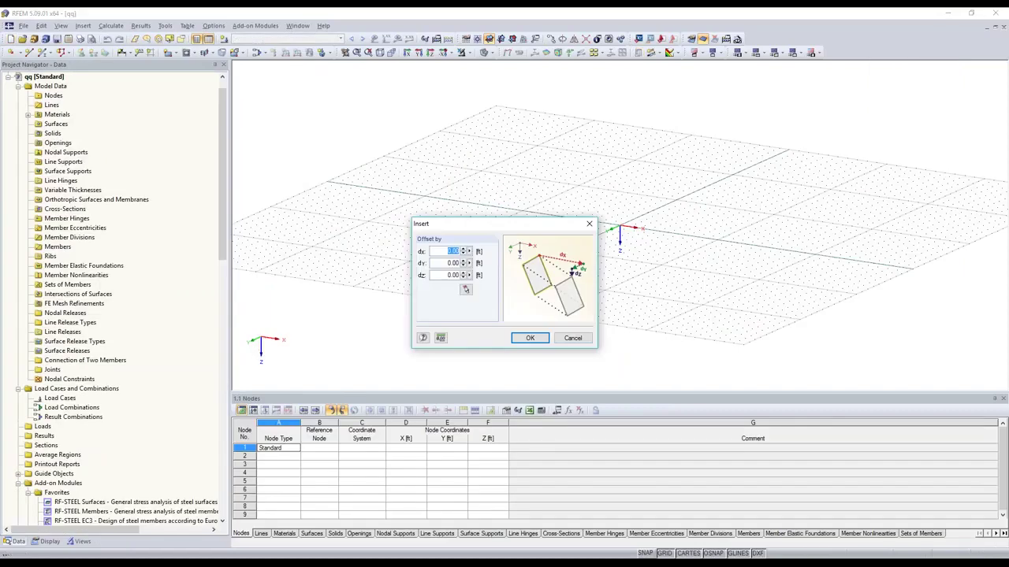
key(Return)
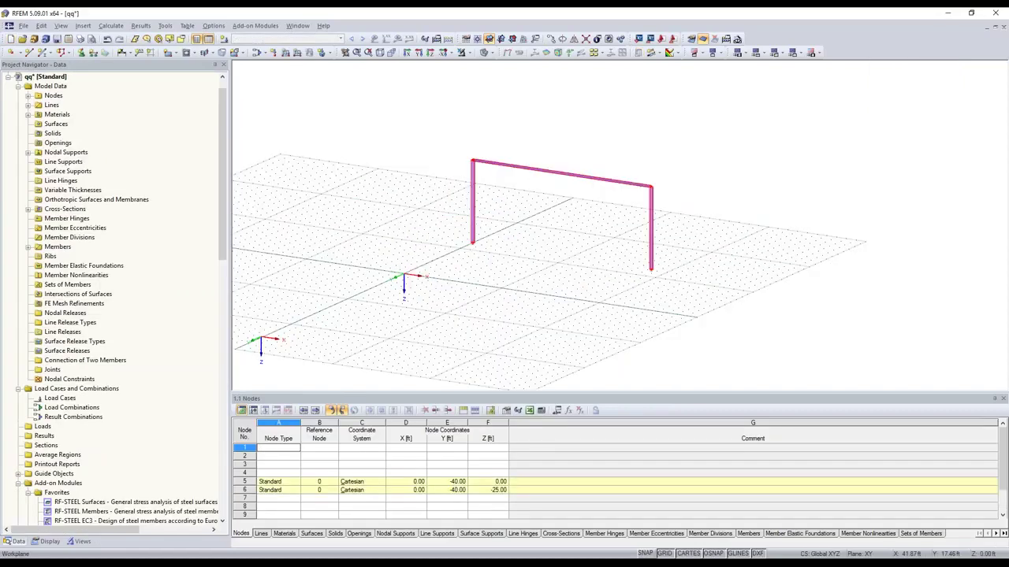
Configure a 2D truss of the inverted trapezoidal type with nodes 6 and 12 as its lower outer nodes
scroll(535, 245, up, 2)
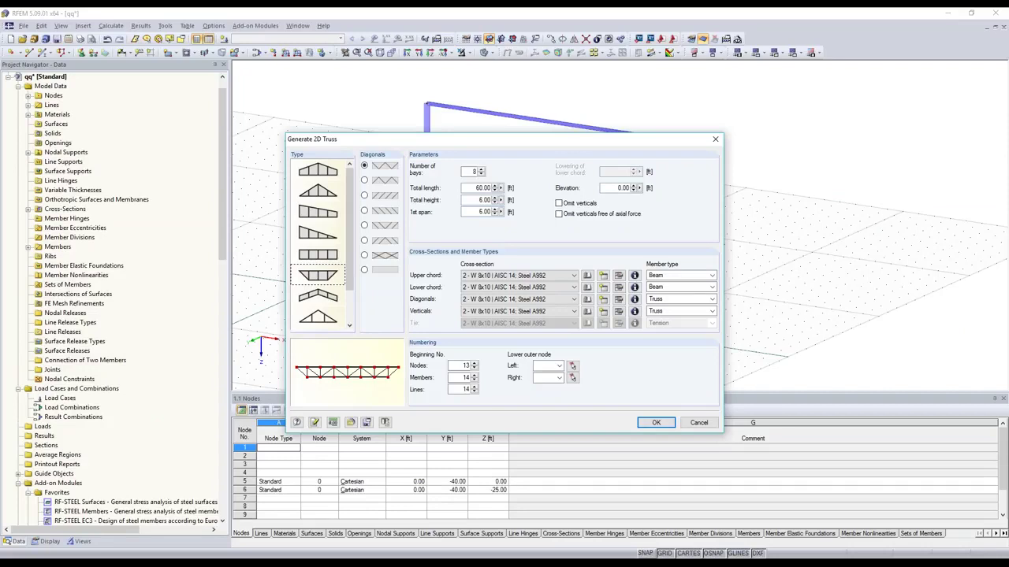
click(573, 378)
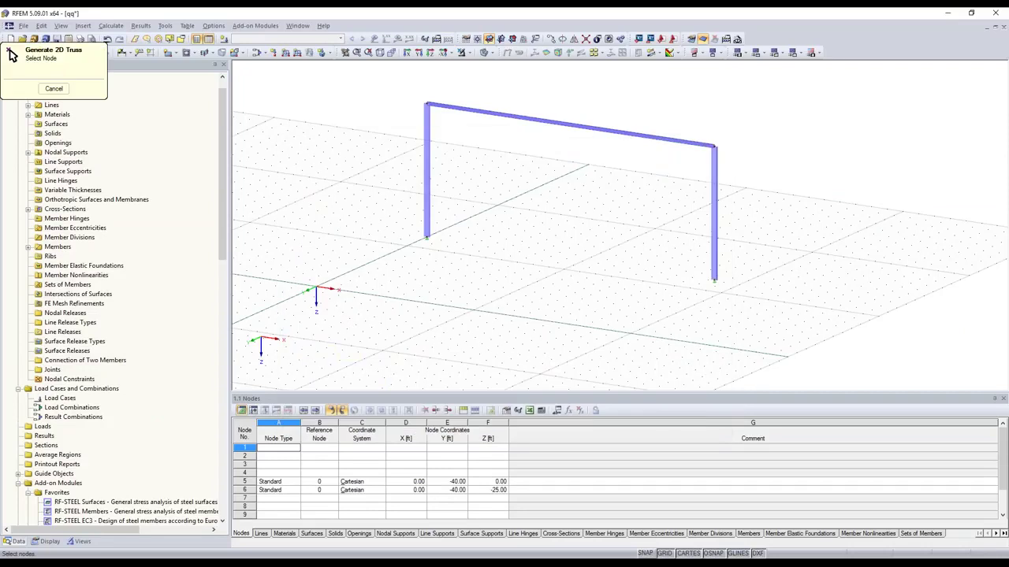
click(11, 52)
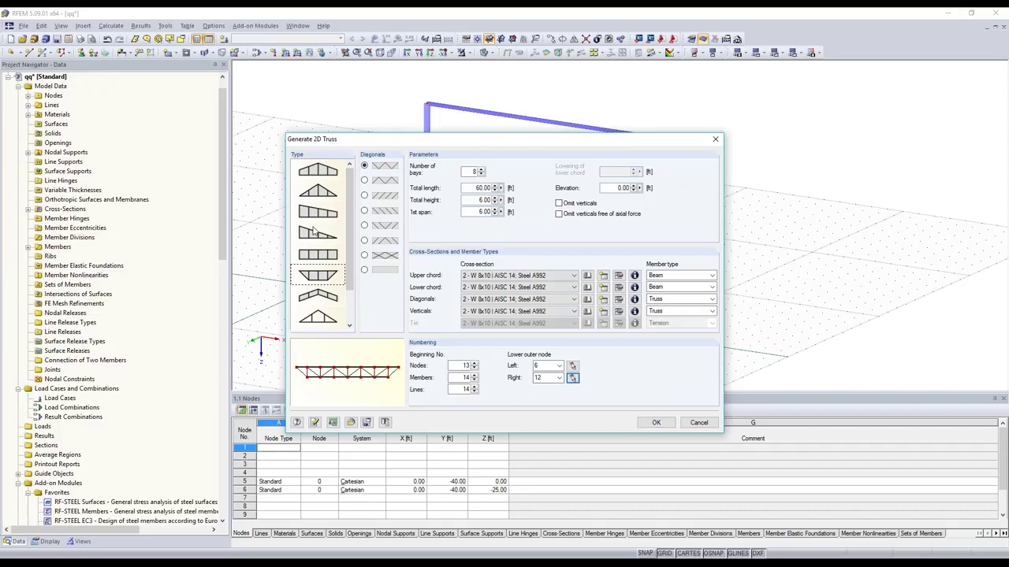
click(320, 254)
click(331, 276)
Set the truss diagonals and verticals to member type Beam and generate the truss between the frame columns
click(687, 301)
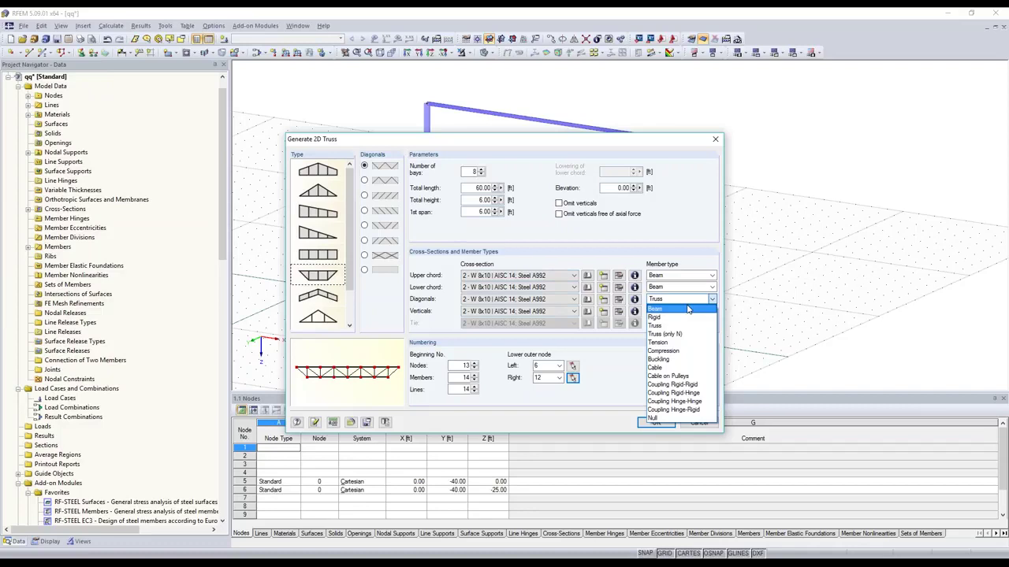
click(688, 309)
click(682, 312)
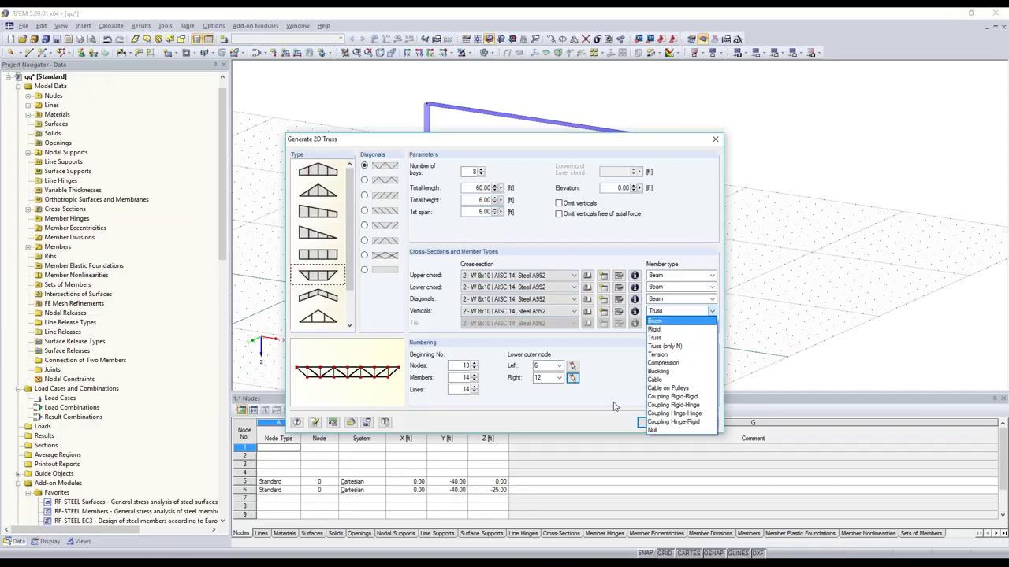
click(615, 407)
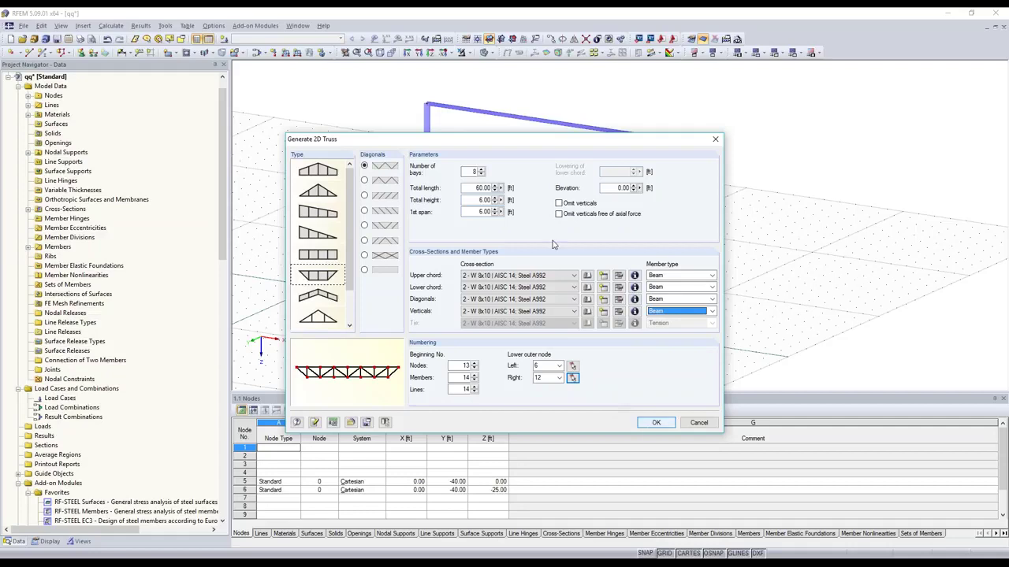
key(Return)
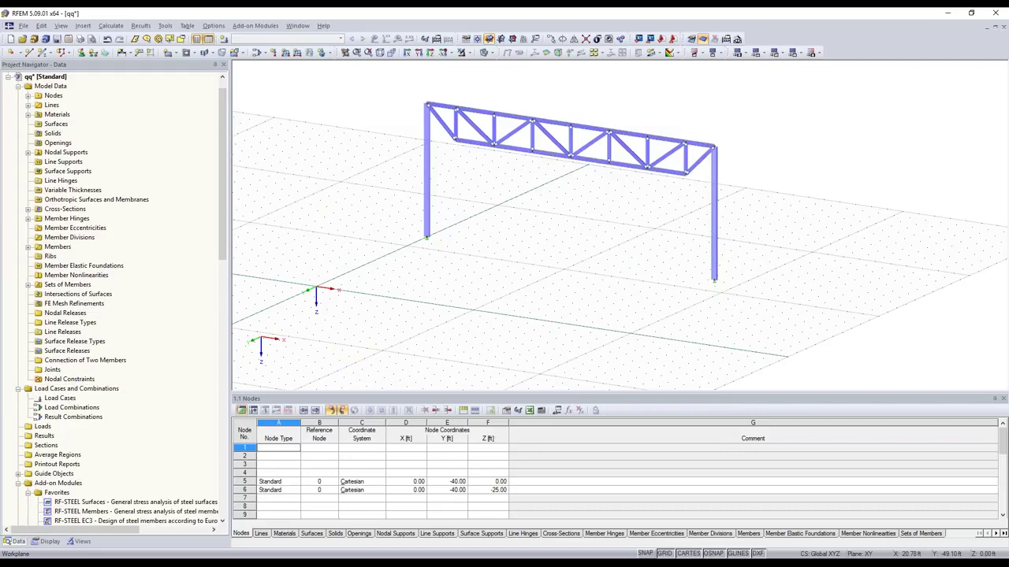
ctrl+middle_drag(550, 240, 498, 152)
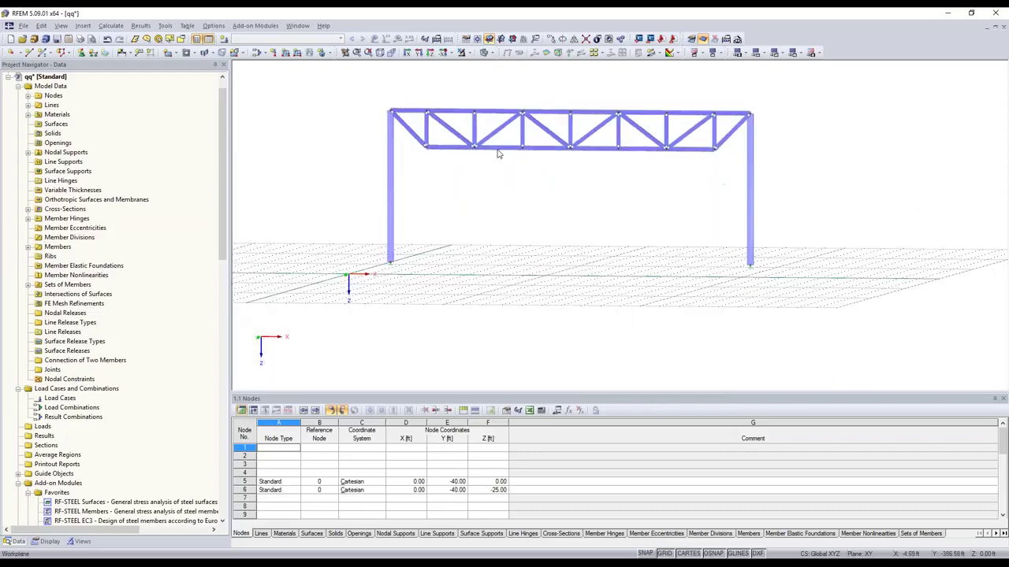
Delete the member hinge type "Local; NNN NYY" from the truss model
scroll(497, 152, up, 3)
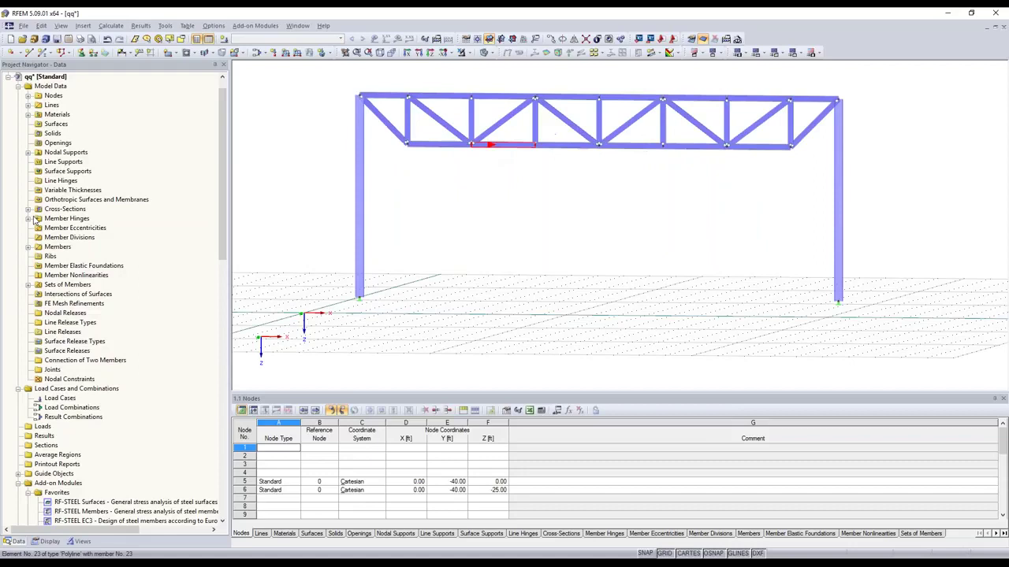
middle_drag(497, 152, 497, 203)
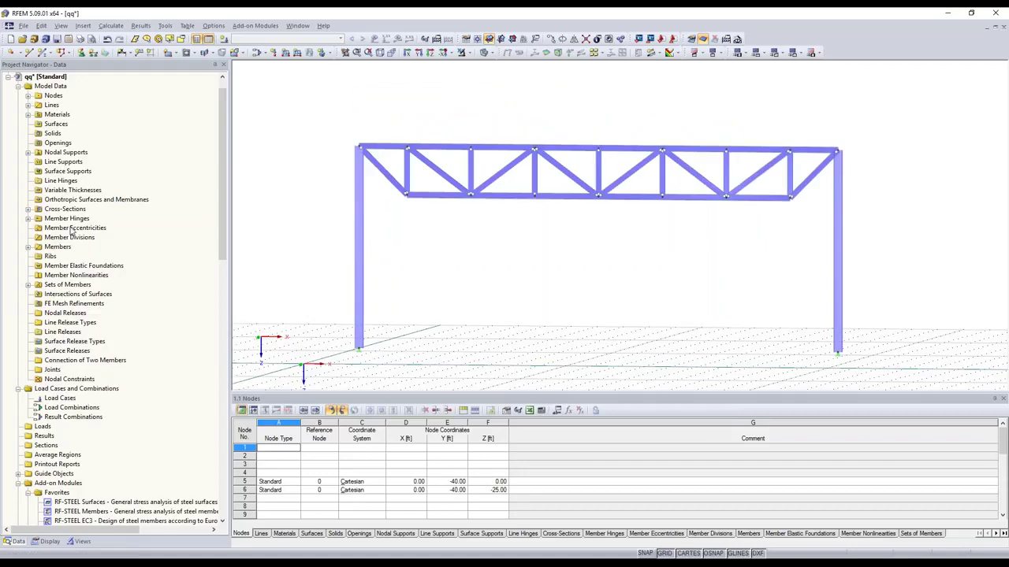
double_click(70, 219)
click(71, 229)
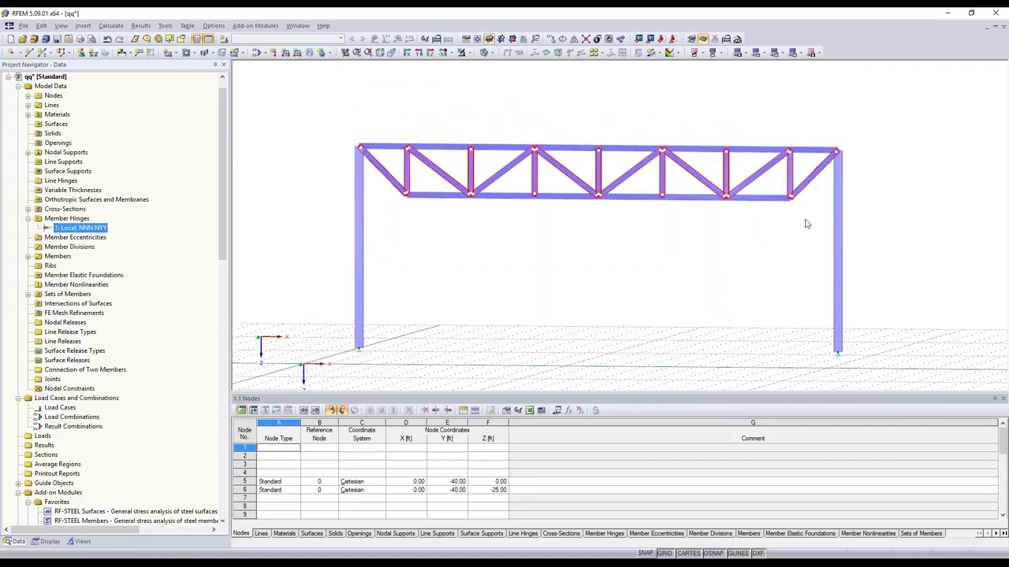
key(Delete)
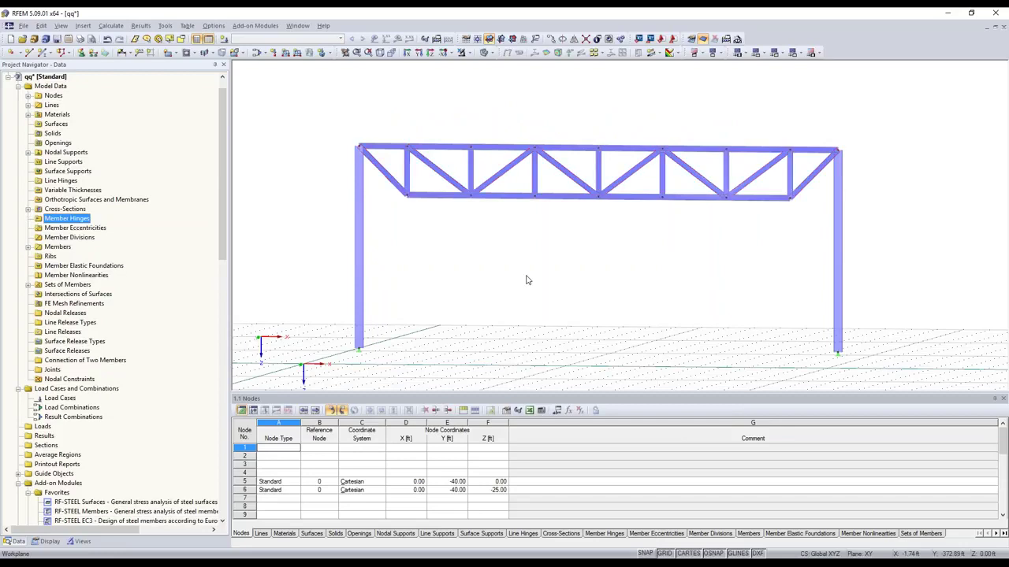
Copy the truss diagonals, verticals and bottom chord into the USWebinarBIM2 model with zero offset, accepting the deletion of its results
click(528, 279)
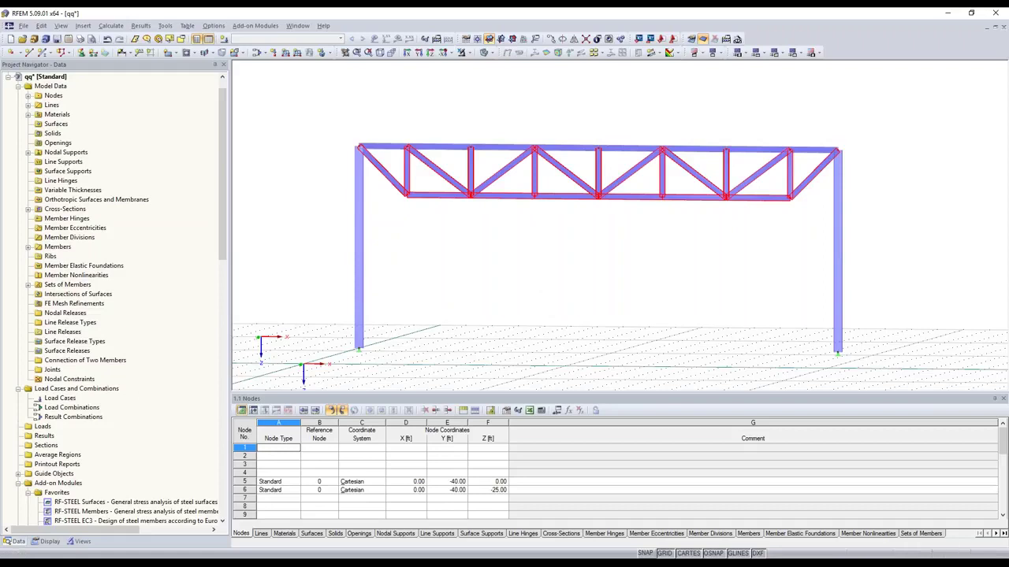
key(alt+Tab)
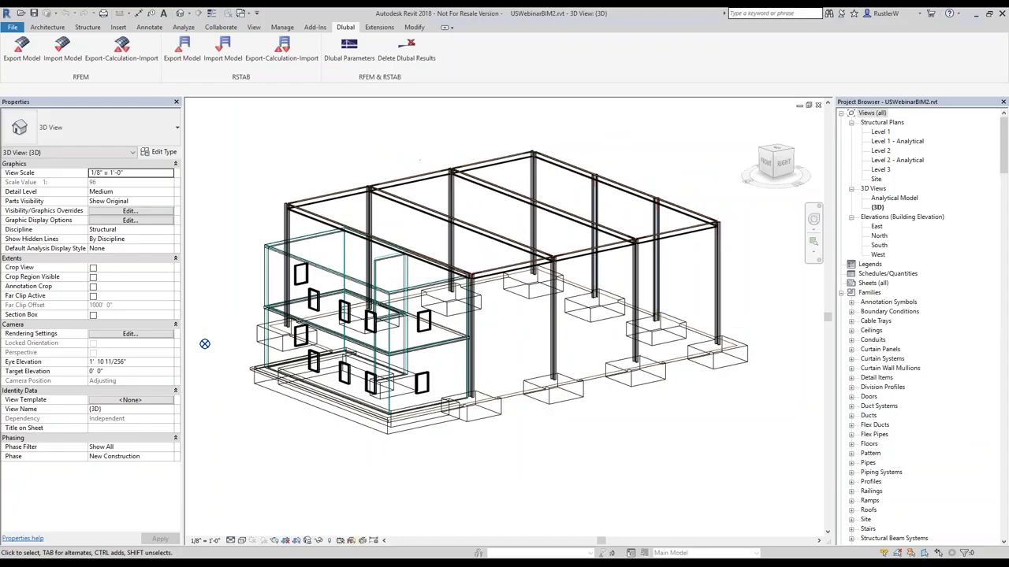
key(alt+Tab)
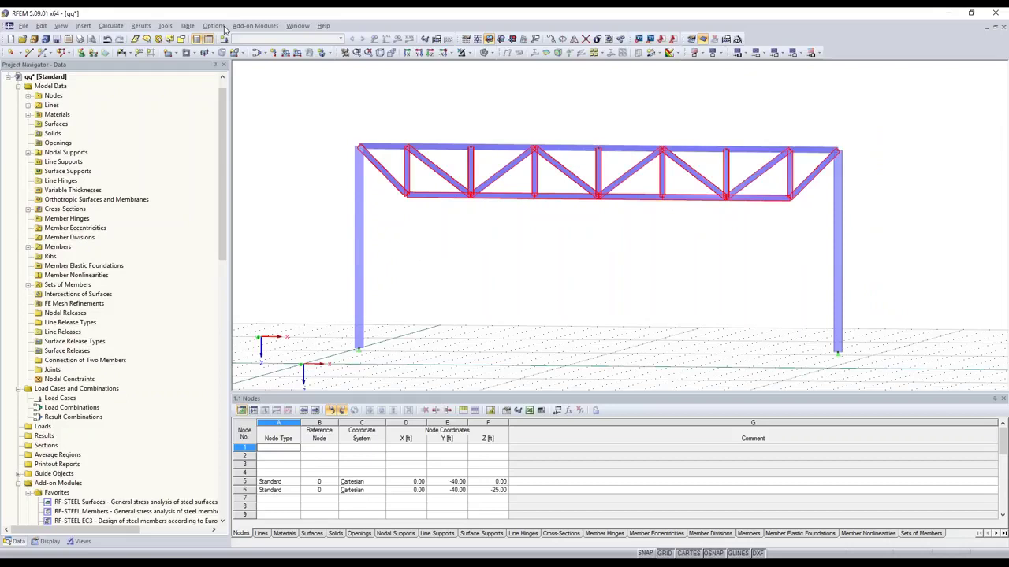
click(297, 26)
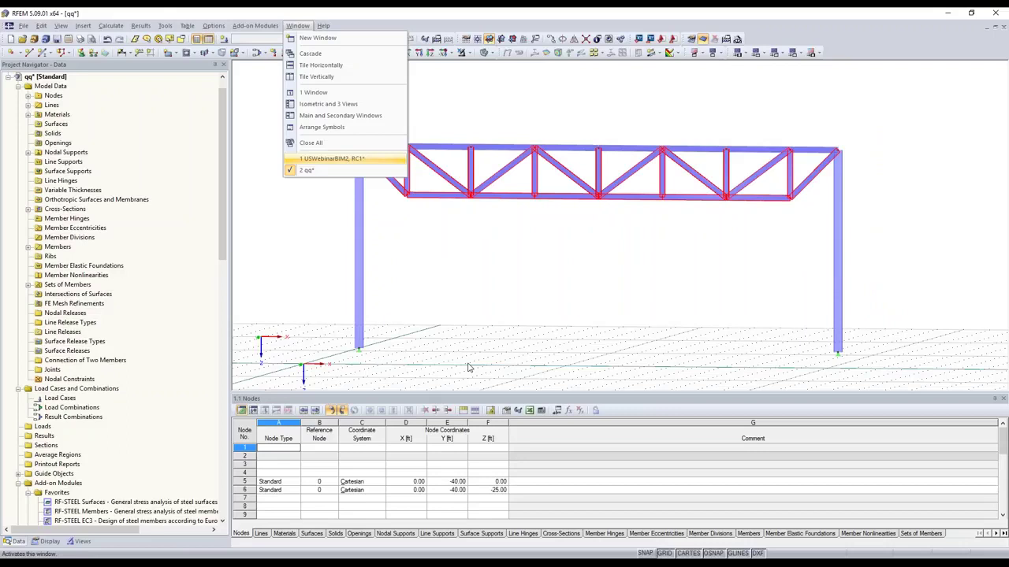
key(Return)
key(ctrl+v)
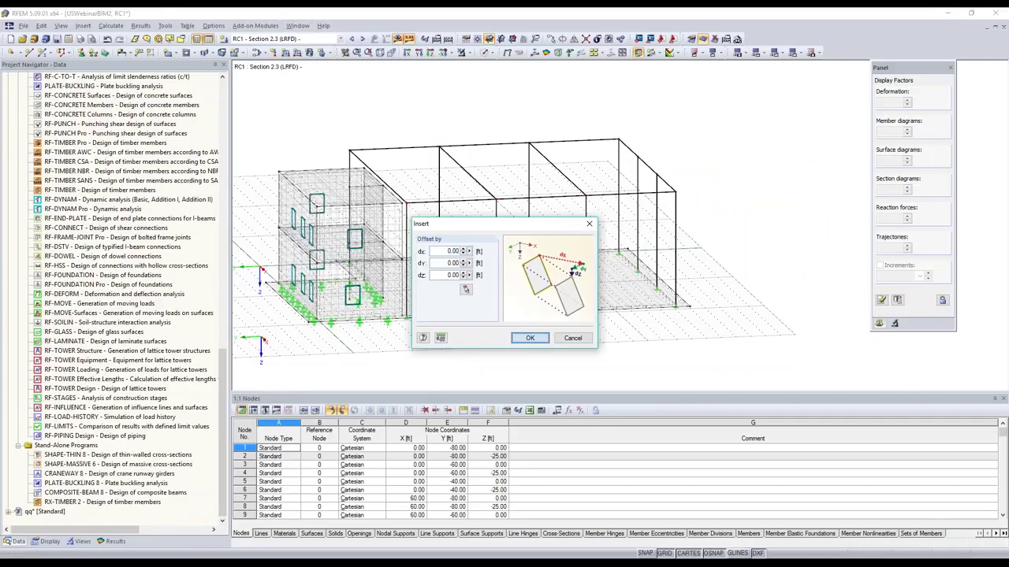
key(Return)
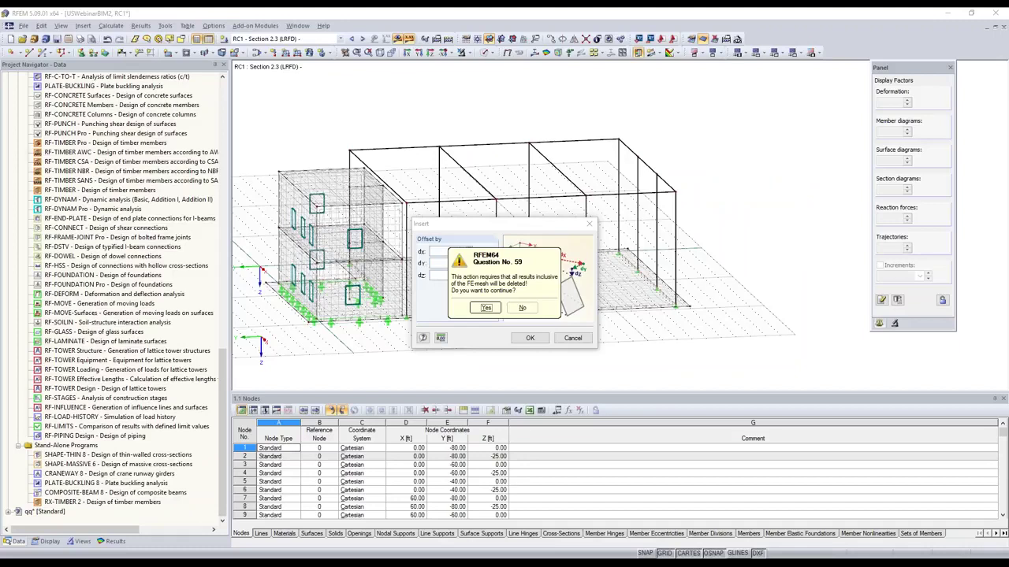
key(Return)
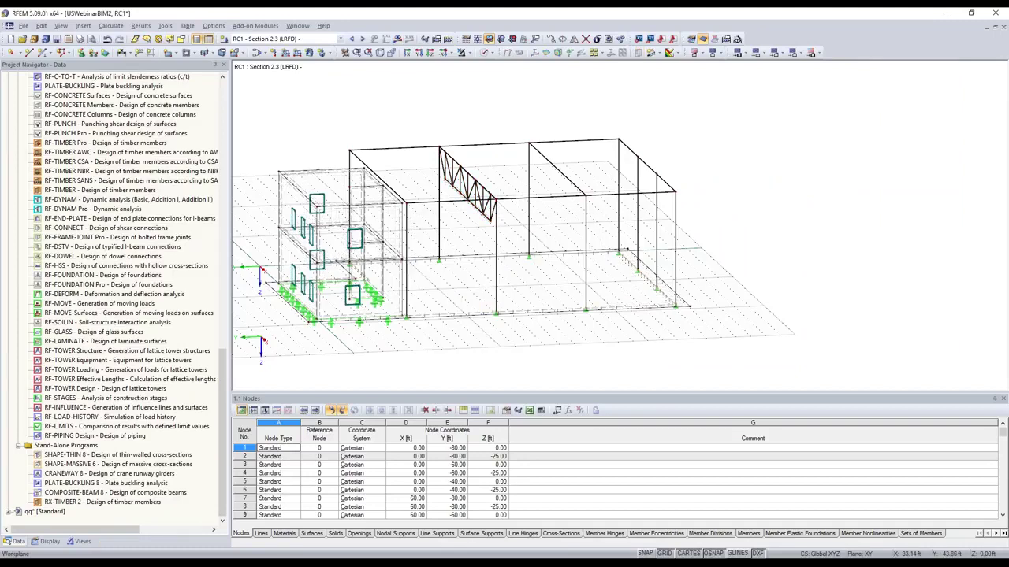
Insert a second truss in the adjacent frame at a dY offset of -20 ft, picked between the two frames' top nodes
ctrl+middle_drag(445, 291, 477, 296)
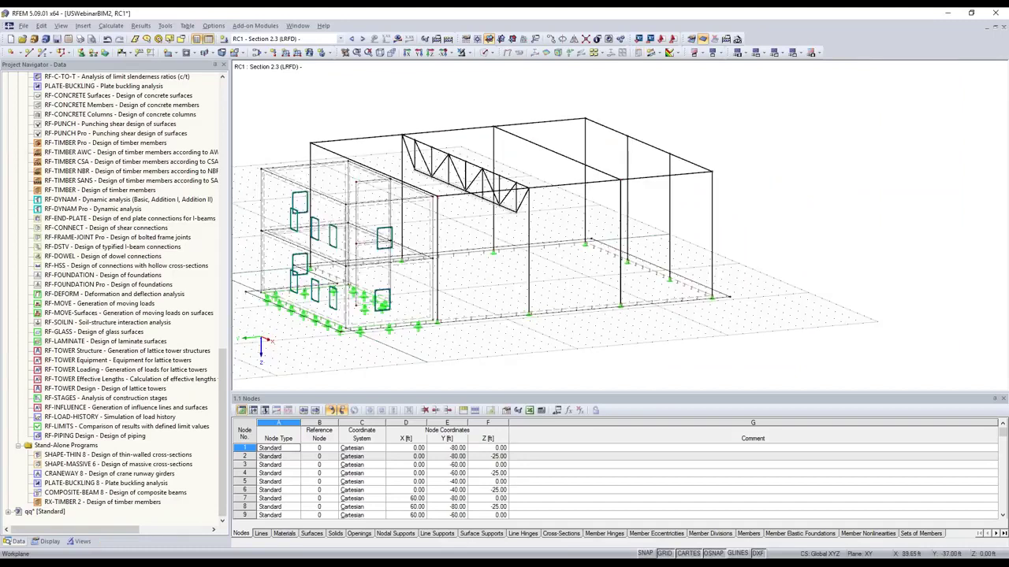
key(ctrl+v)
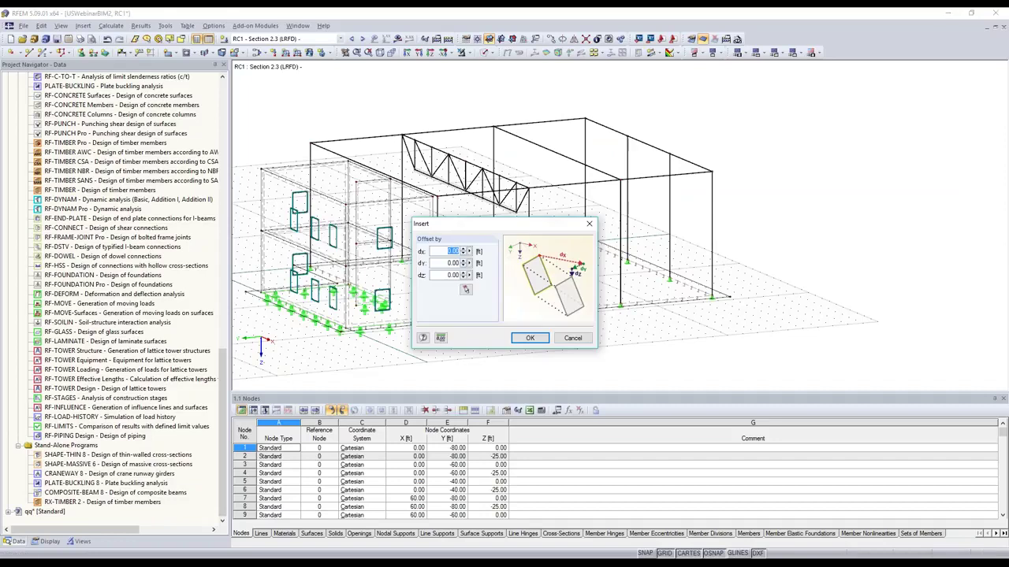
click(466, 290)
click(402, 135)
click(494, 127)
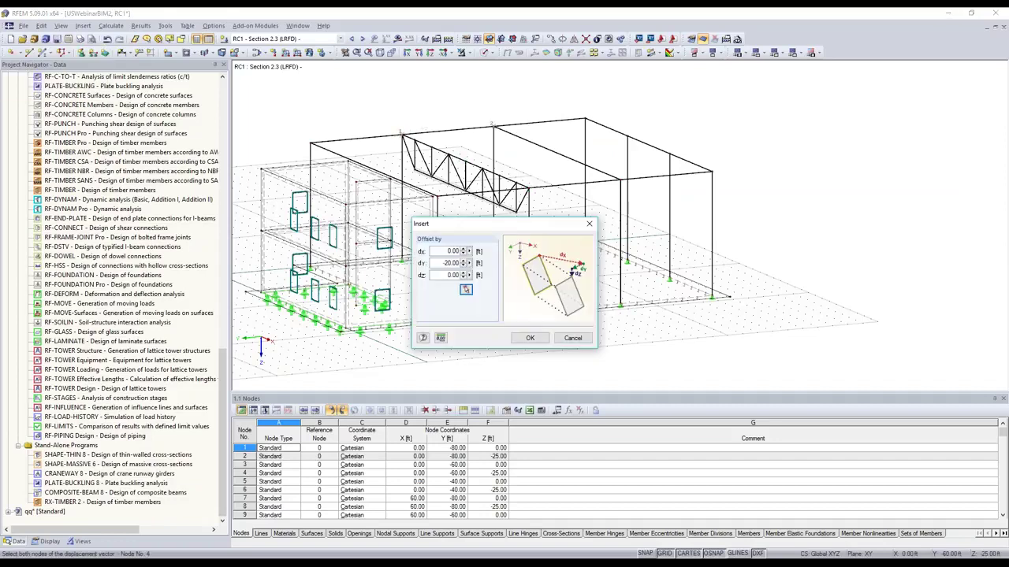
click(526, 338)
Insert a third truss in the frame beside the concrete building with a dY offset of 20 ft
key(ctrl+v)
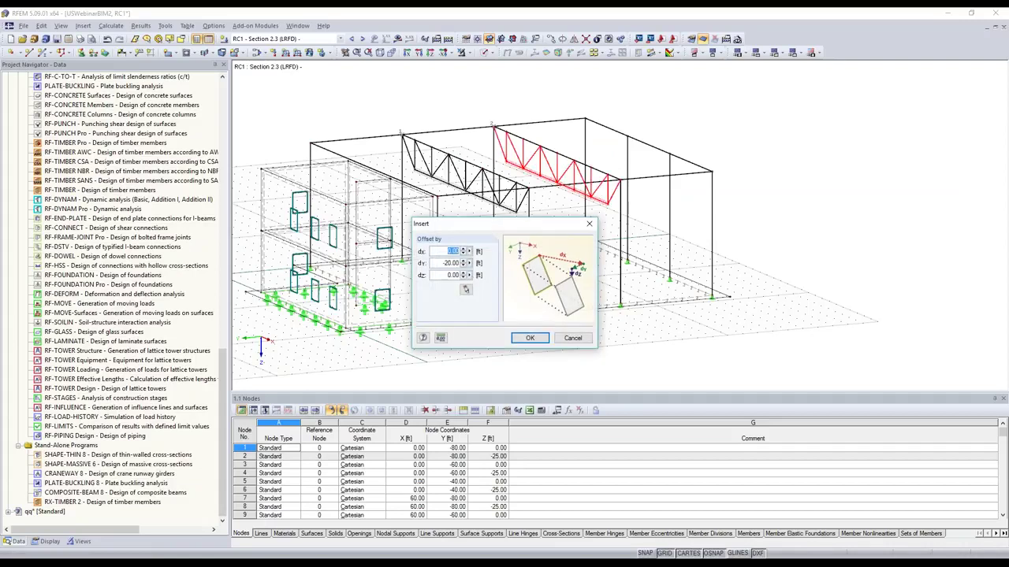
key(BackSpace)
click(528, 339)
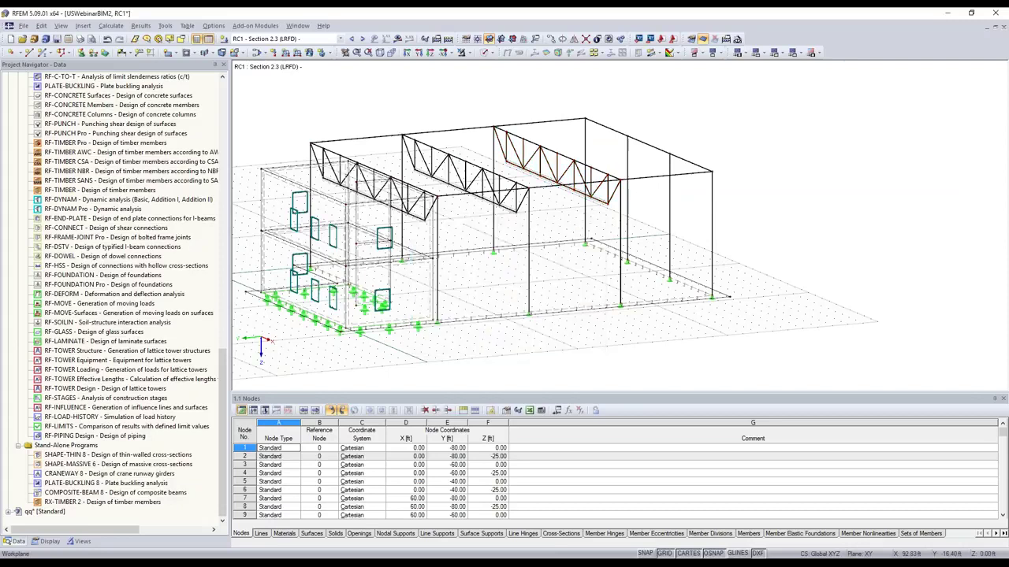
Review the dead, WIND and SNOW load cases on the trussed frame and return to LC1 - Dead Load
ctrl+middle_drag(506, 323, 587, 323)
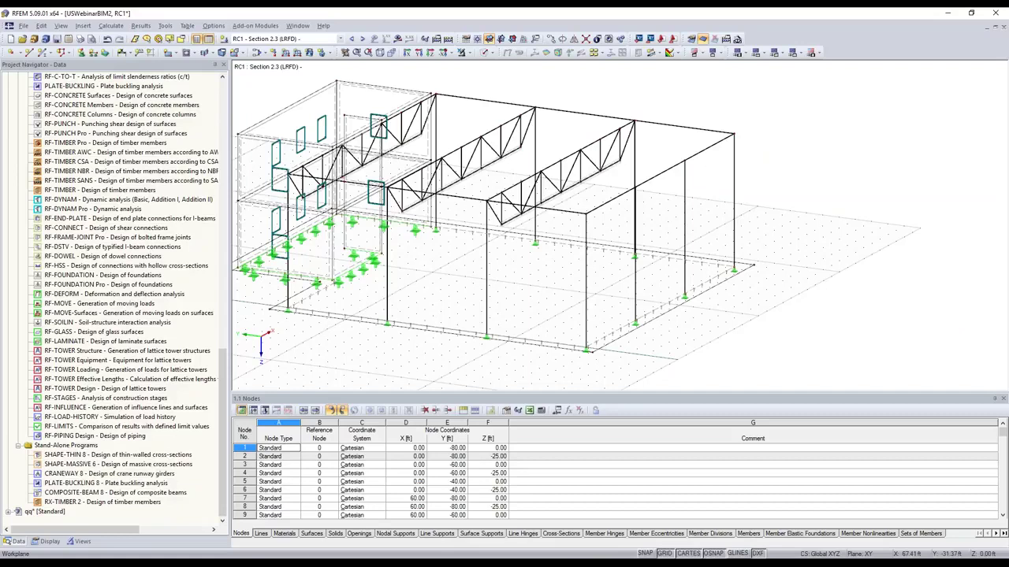
scroll(390, 70, up, 2)
scroll(390, 71, down, 2)
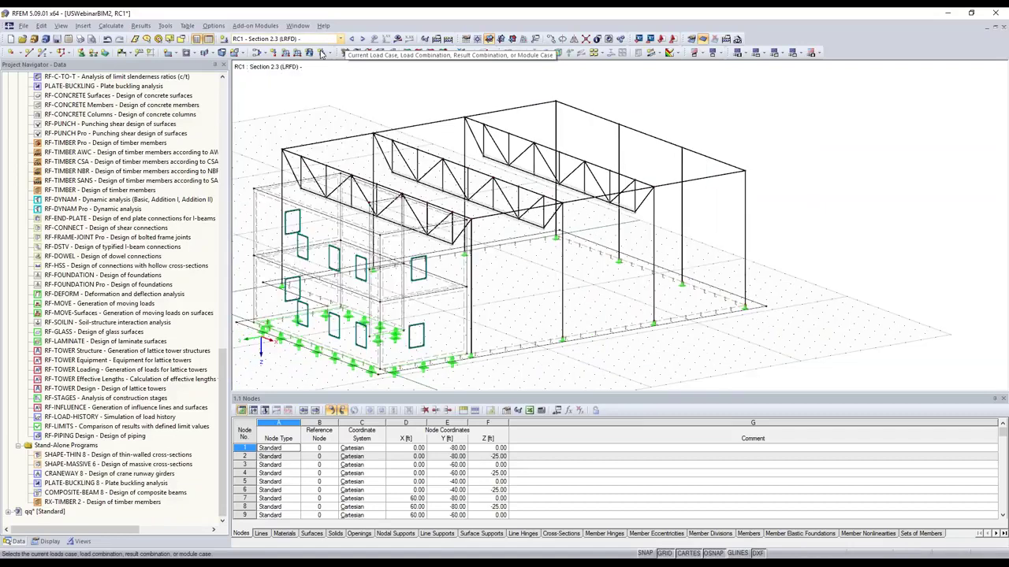
click(341, 38)
key(Return)
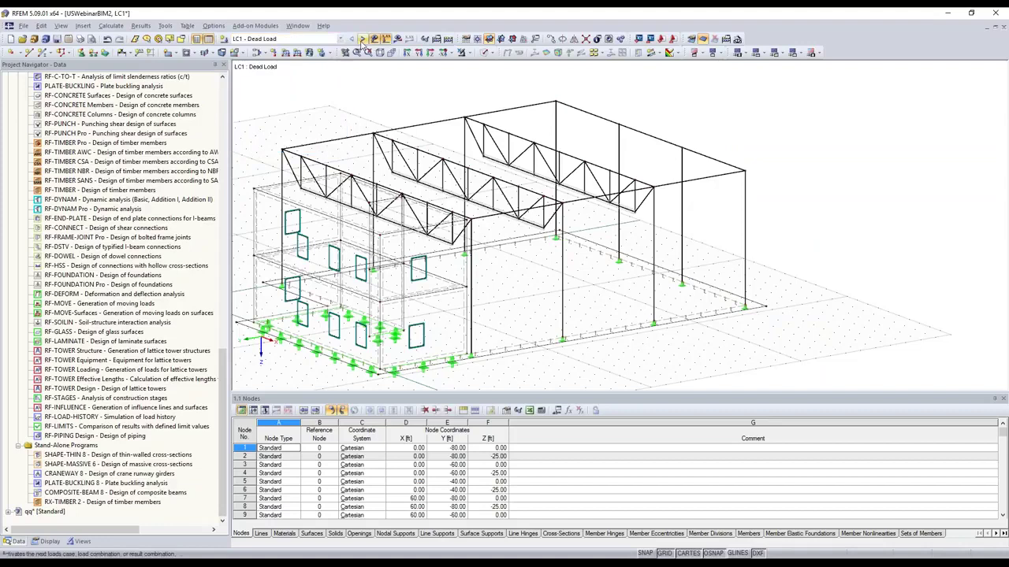
click(362, 40)
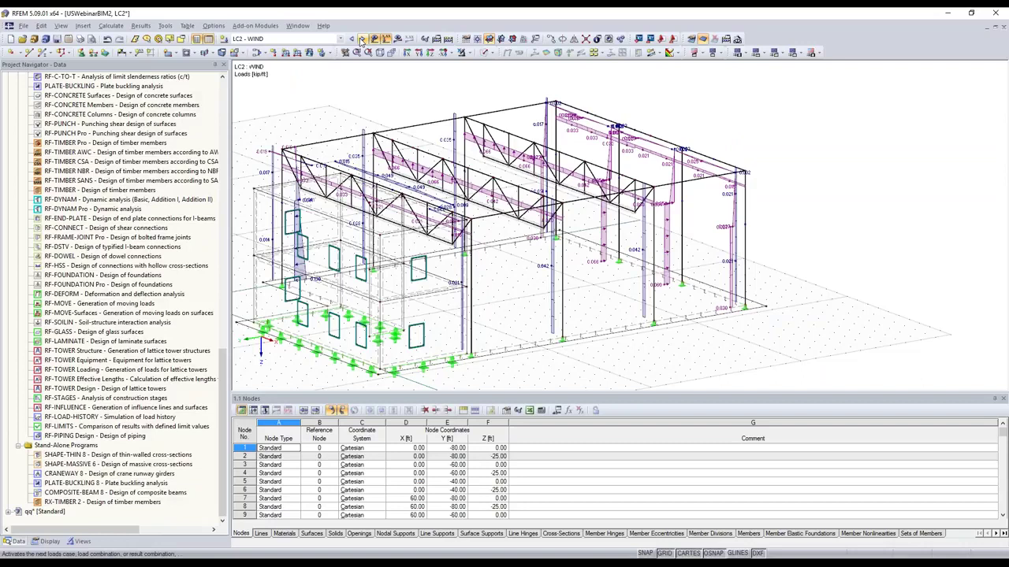
click(361, 39)
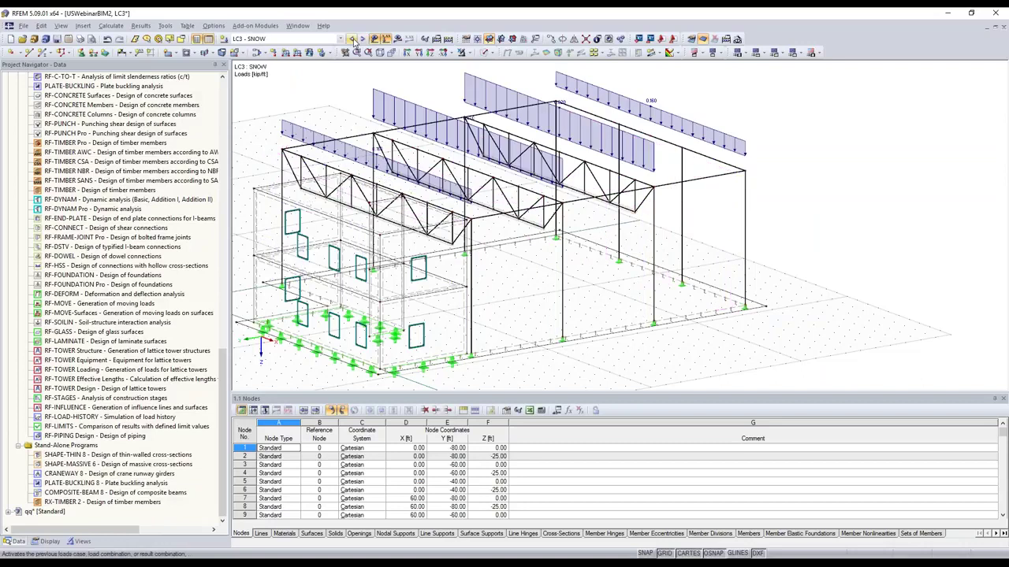
click(352, 39)
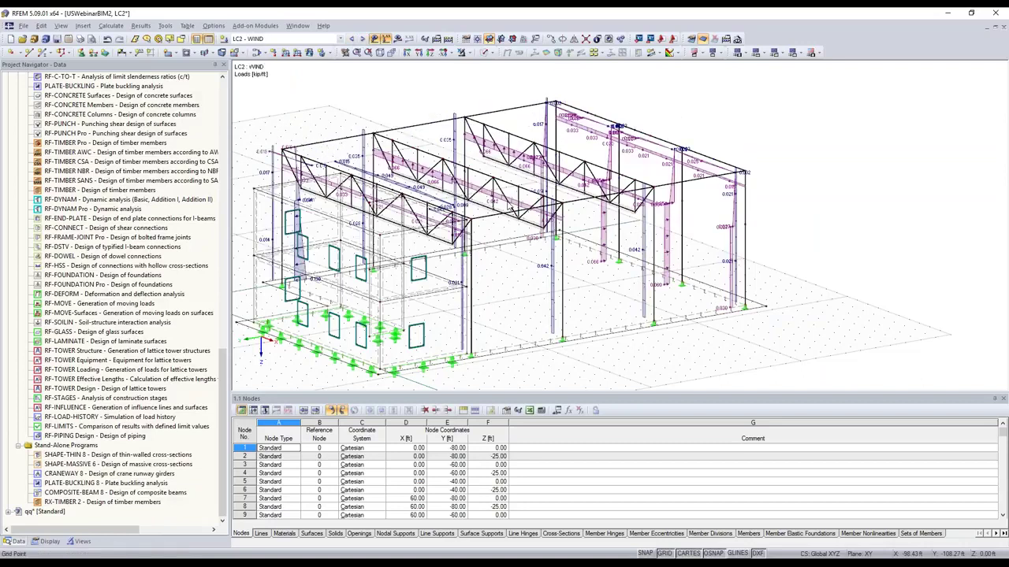
key(Page_Up)
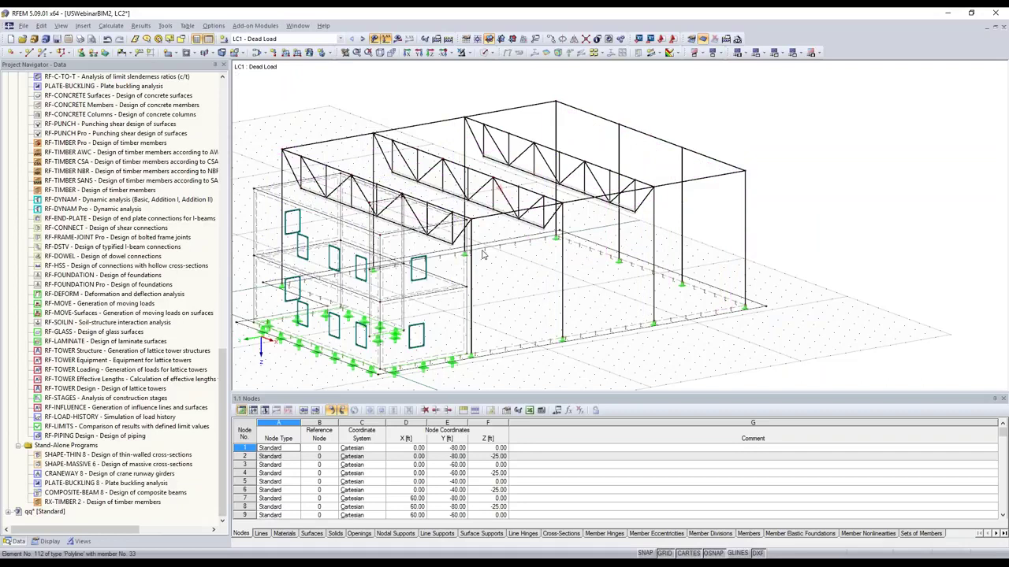
Set up an area-to-member load conversion via planes of 20 psf over the roof with corner nodes 20, 2, 8 and 14
ctrl+middle_drag(483, 253, 696, 290)
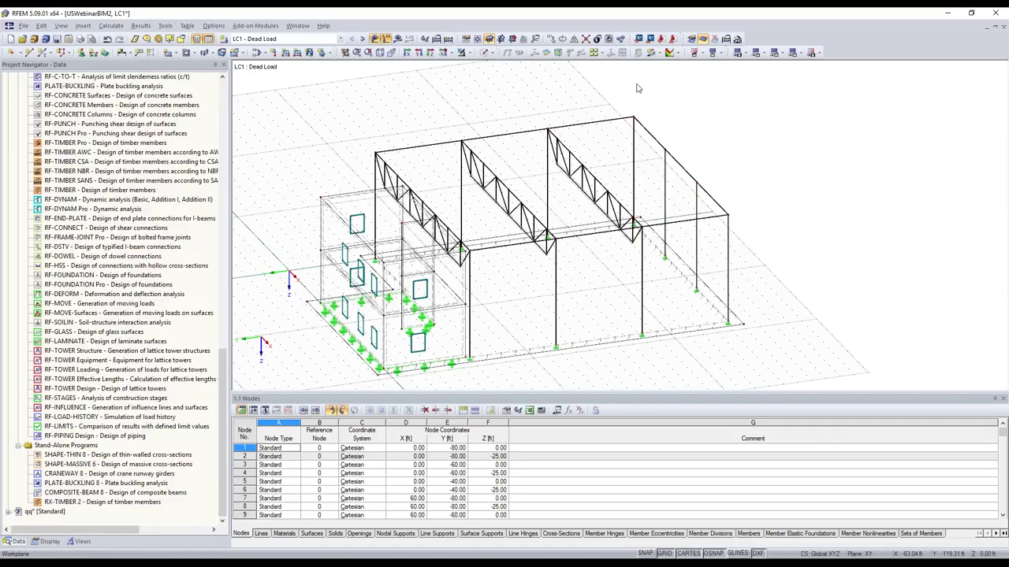
click(168, 27)
mouse_move(315, 236)
click(365, 239)
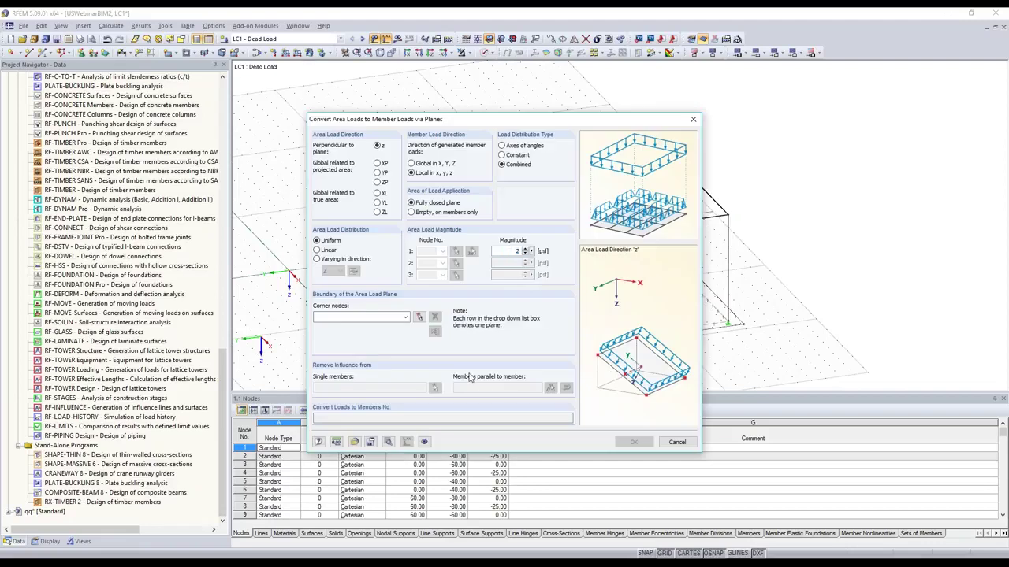
text(0)
click(419, 317)
click(375, 152)
click(633, 119)
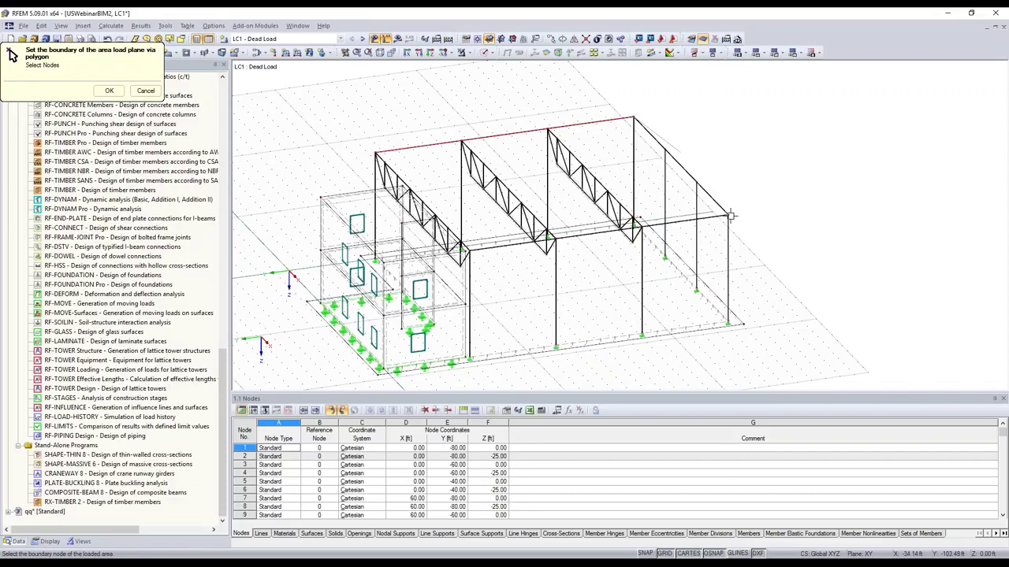
click(728, 215)
click(465, 249)
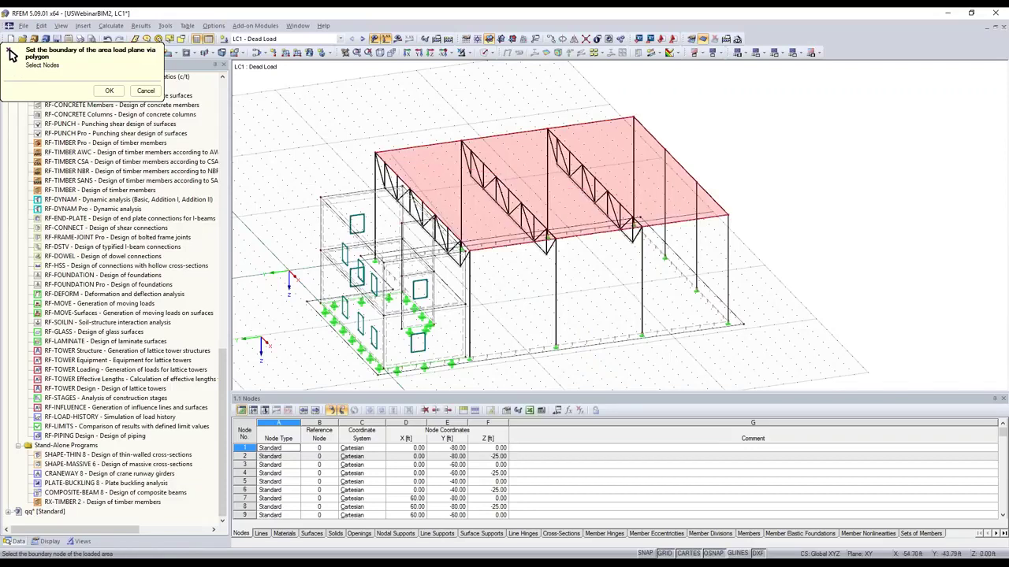
key(Return)
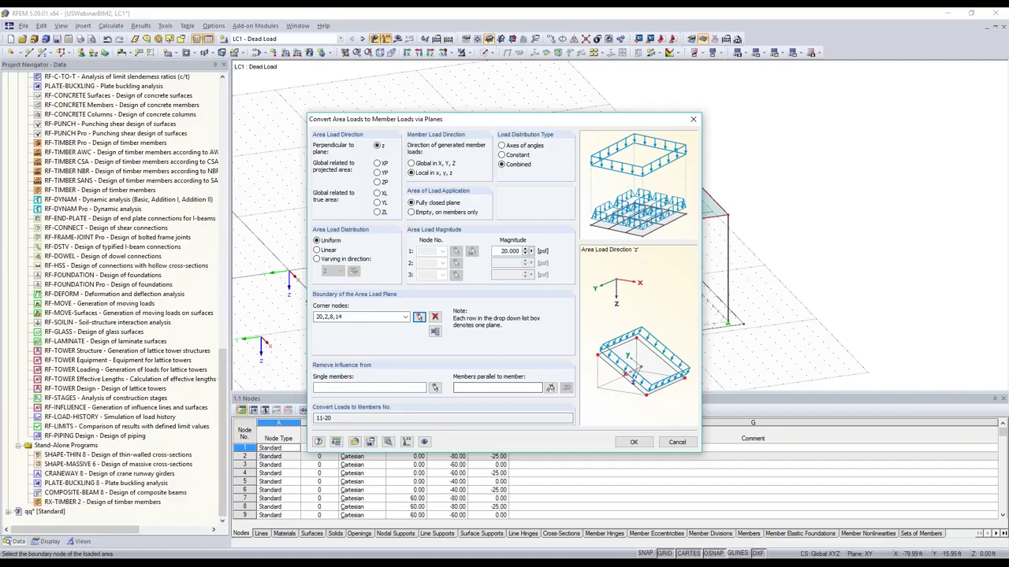
Remove the influence of members parallel to member 20 and generate the dead loads on the roof beams
click(550, 388)
click(12, 55)
click(109, 110)
click(634, 442)
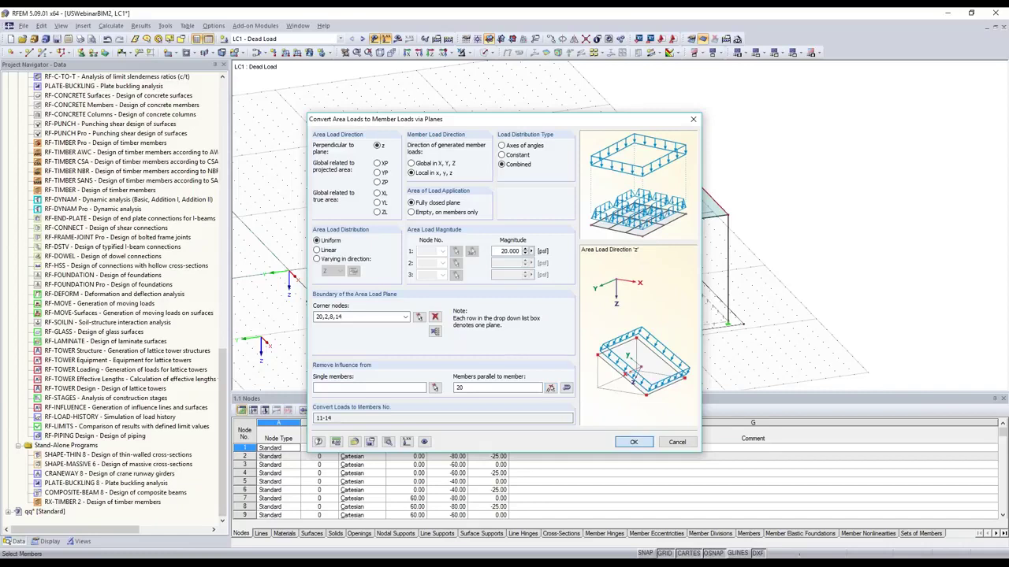
click(633, 442)
key(Return)
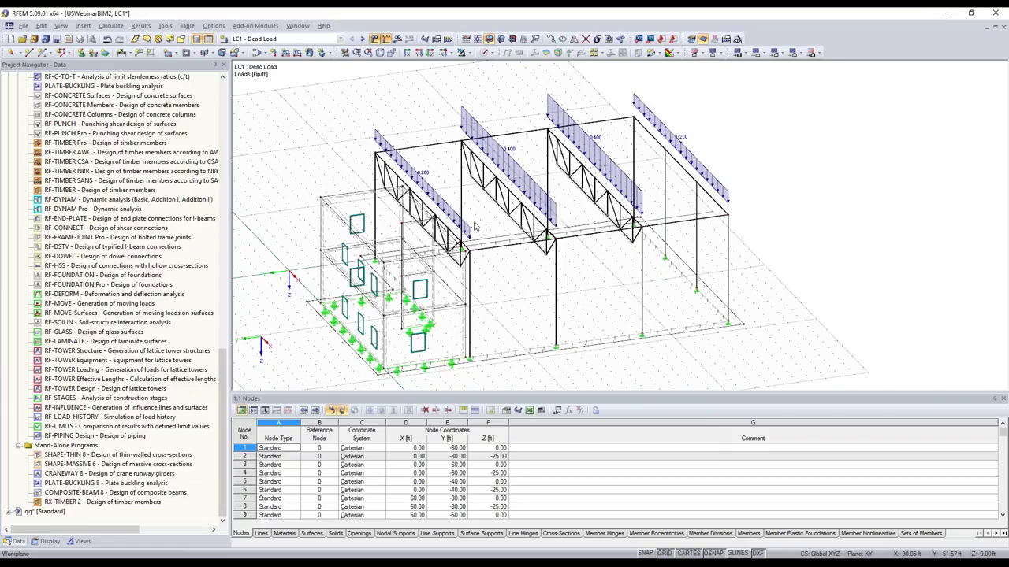
Copy the rear roof-edge beam line to the mid-span of the trusses, running through to the end frame
scroll(475, 227, up, 2)
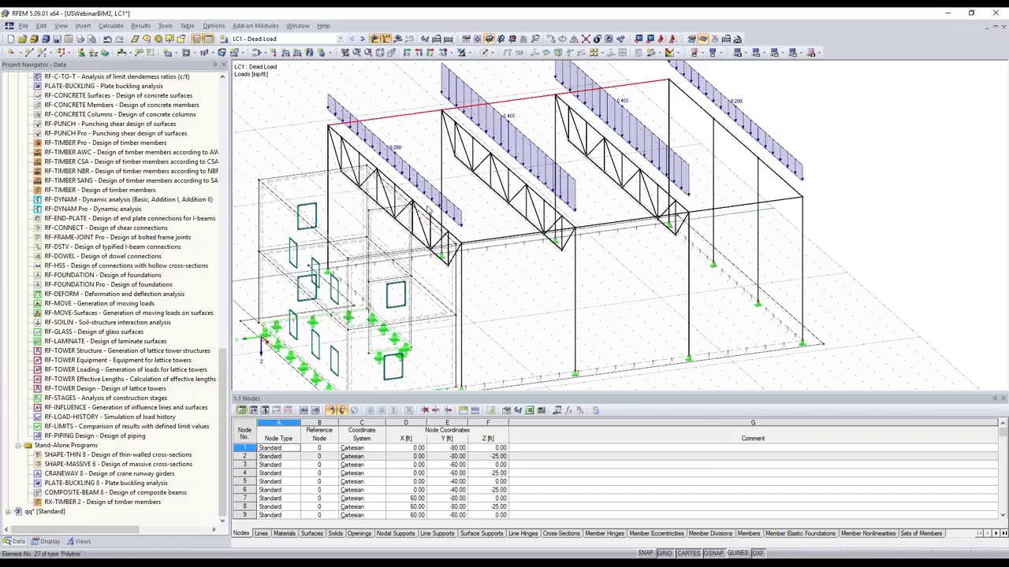
ctrl+middle_drag(428, 210, 441, 211)
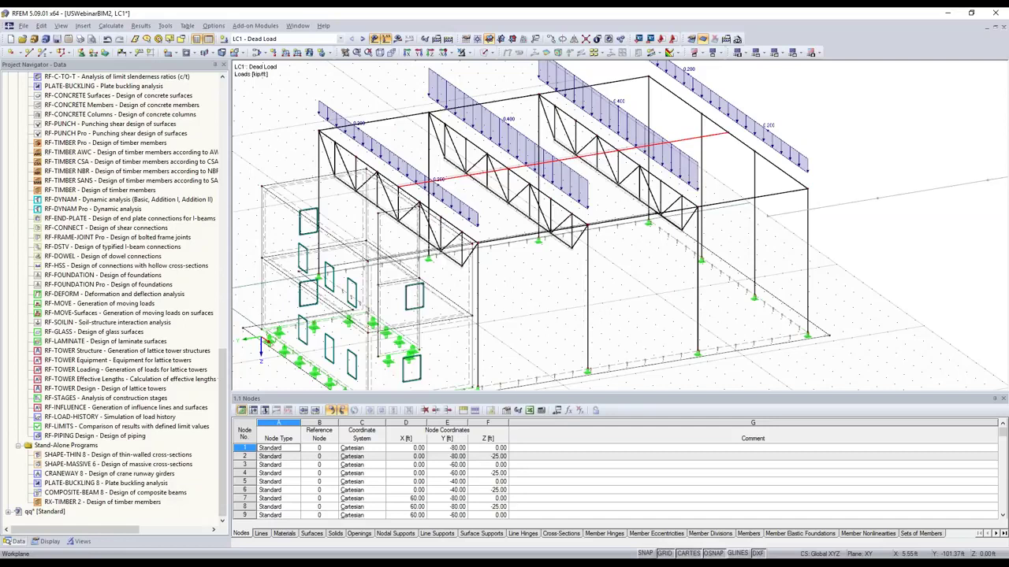
scroll(884, 219, down, 5)
scroll(884, 219, up, 3)
drag(673, 115, 884, 219)
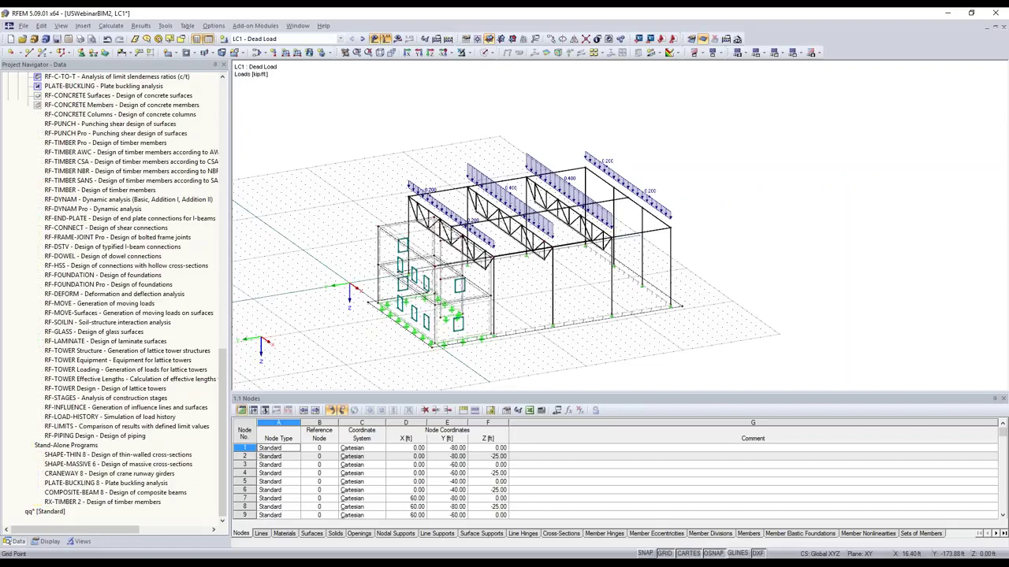
Set up a new member of type Tension with the AISC round bar RB 1 in Steel A992
ctrl+middle_drag(494, 141, 504, 147)
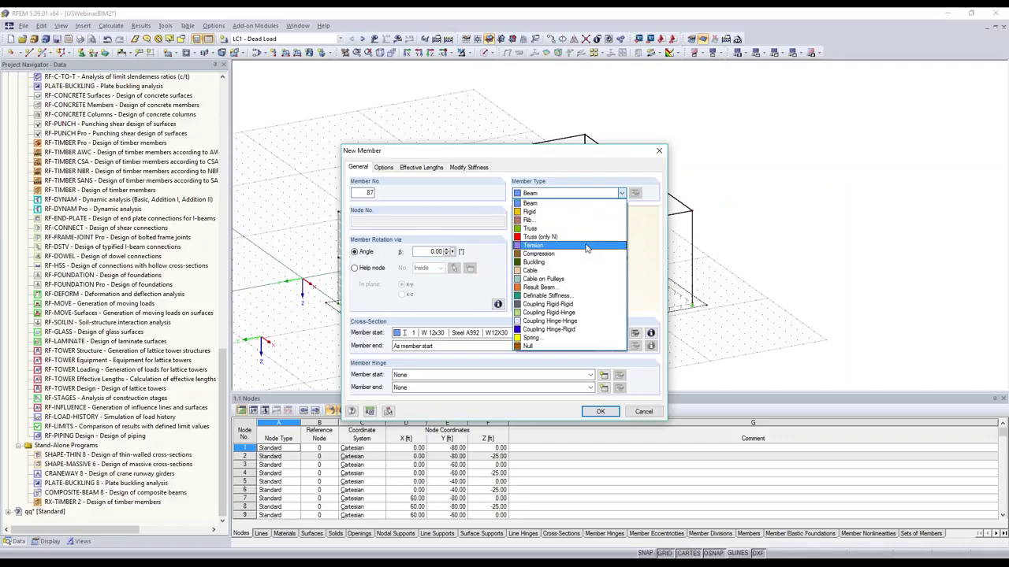
click(585, 246)
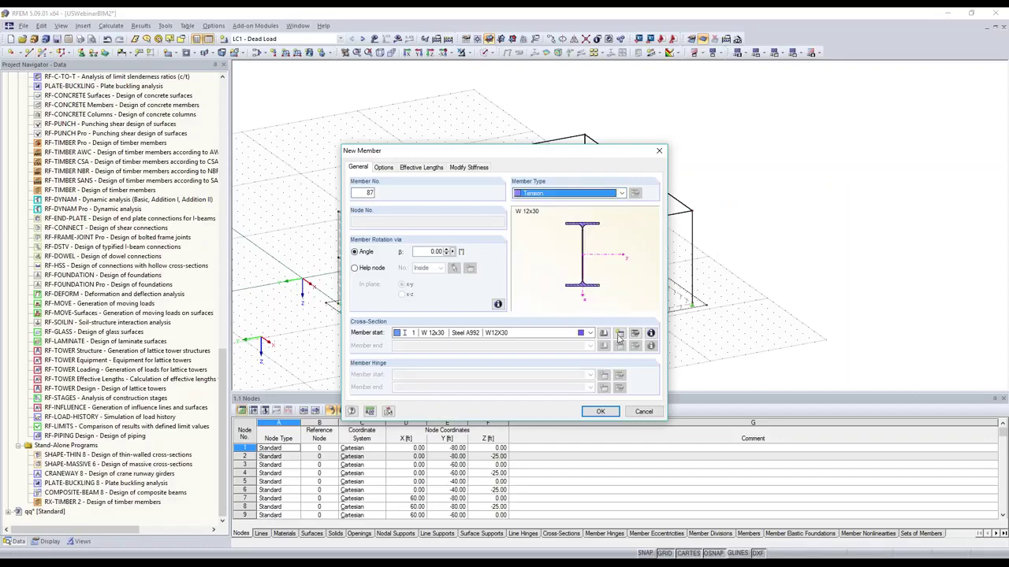
click(620, 334)
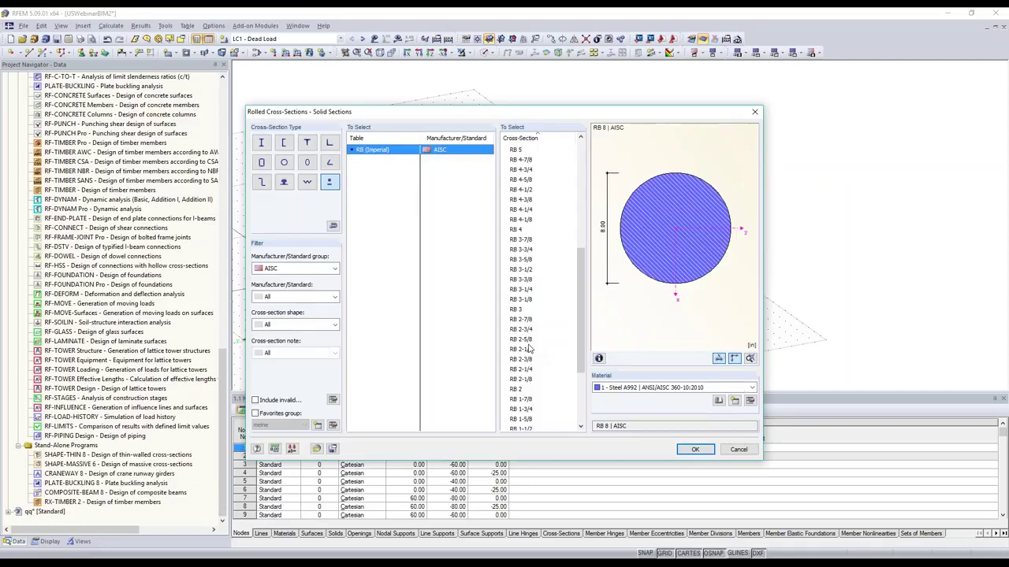
scroll(530, 387, down, 5)
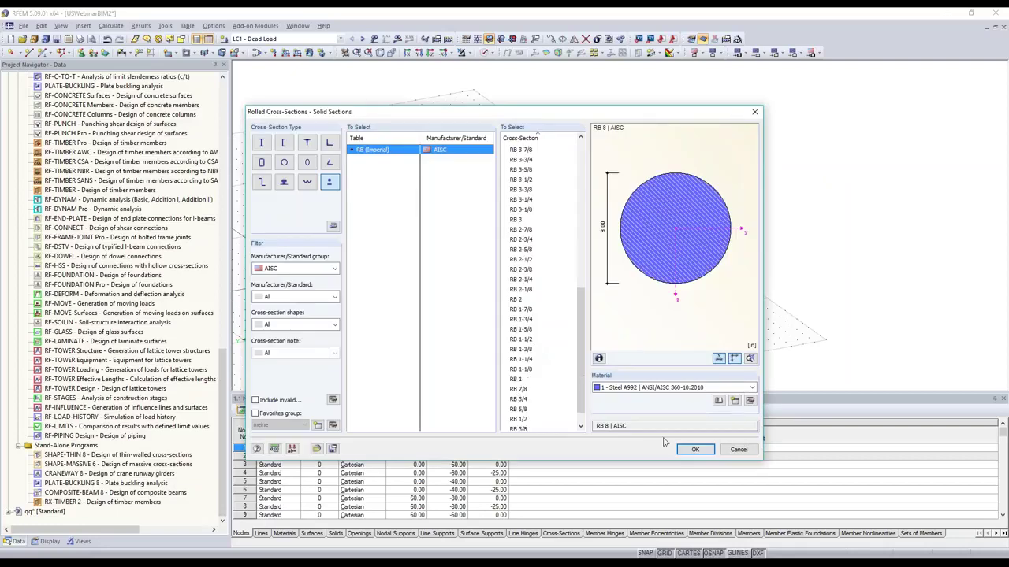
double_click(524, 378)
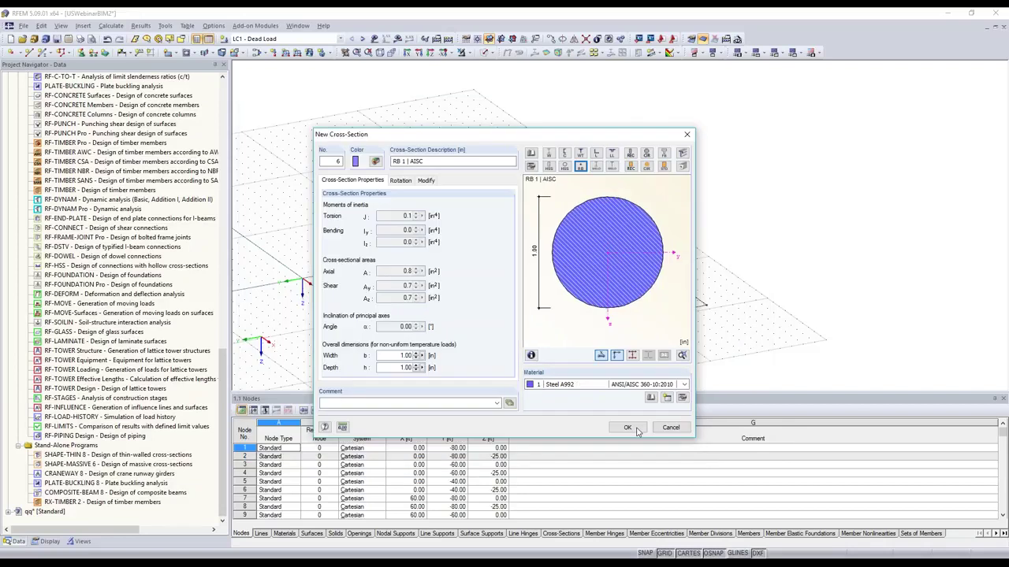
click(627, 428)
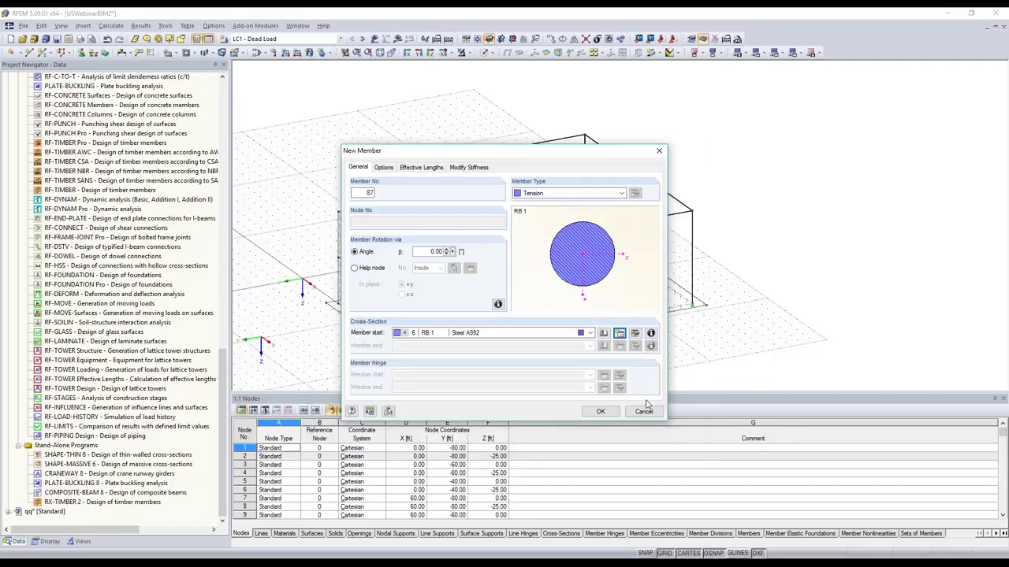
key(Return)
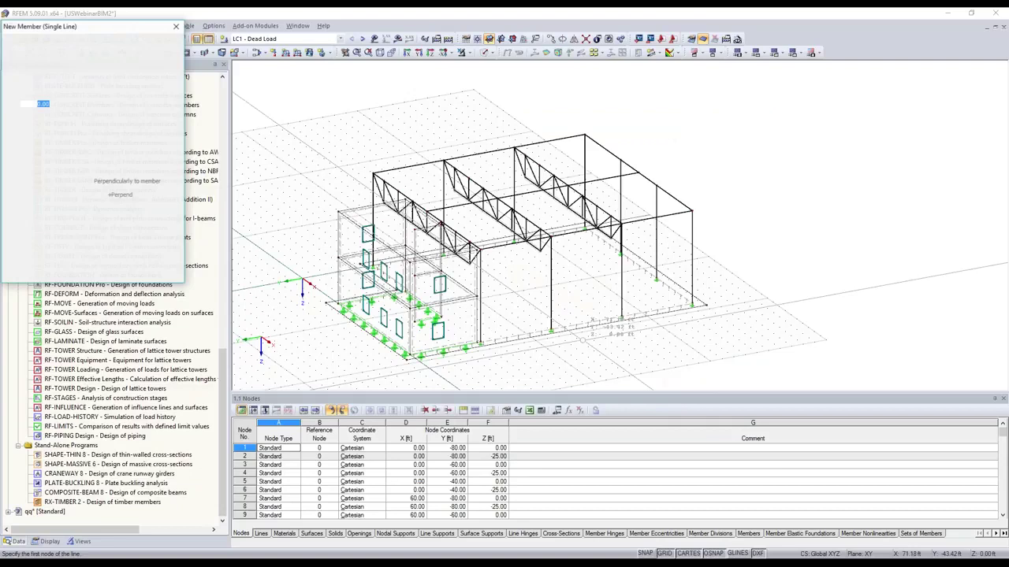
Draw two crossing tension members between the column bases and tops in the front wall bay between the second and third trusses
click(551, 331)
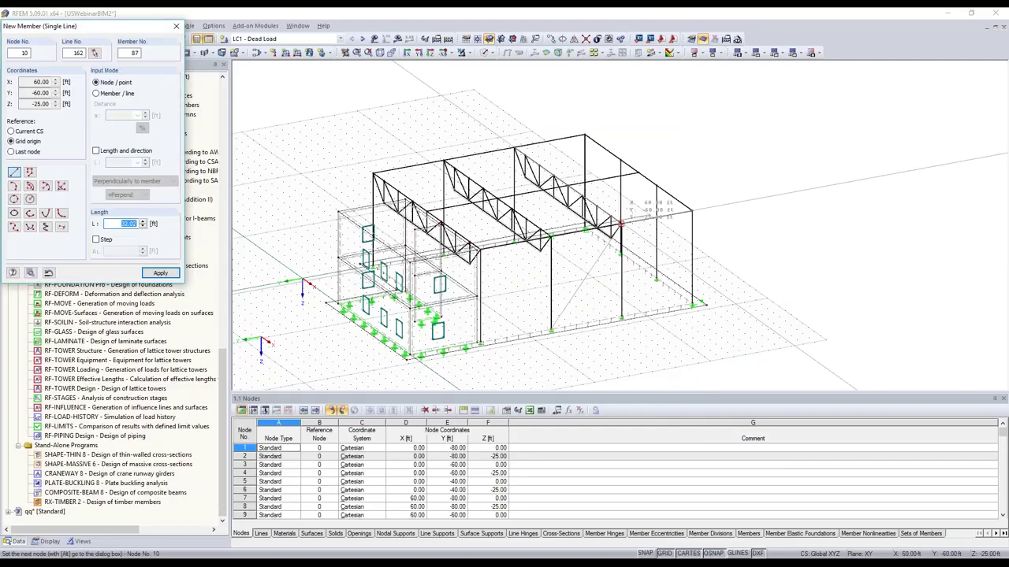
click(621, 224)
click(622, 319)
click(551, 236)
Draw two crossing tension members in the front half of the same roof bay, from the truss ends to their mid-span nodes
click(551, 236)
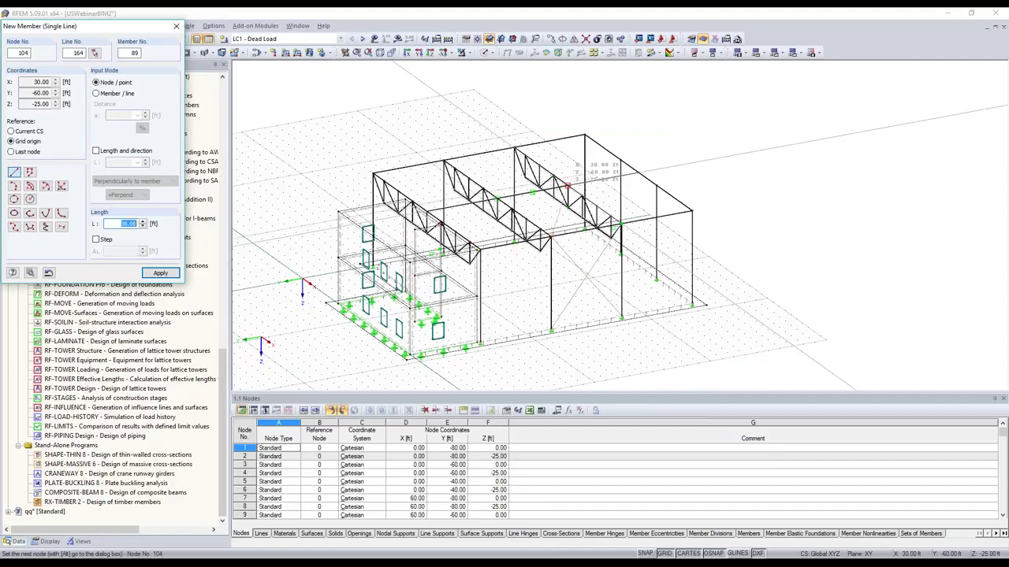
click(566, 186)
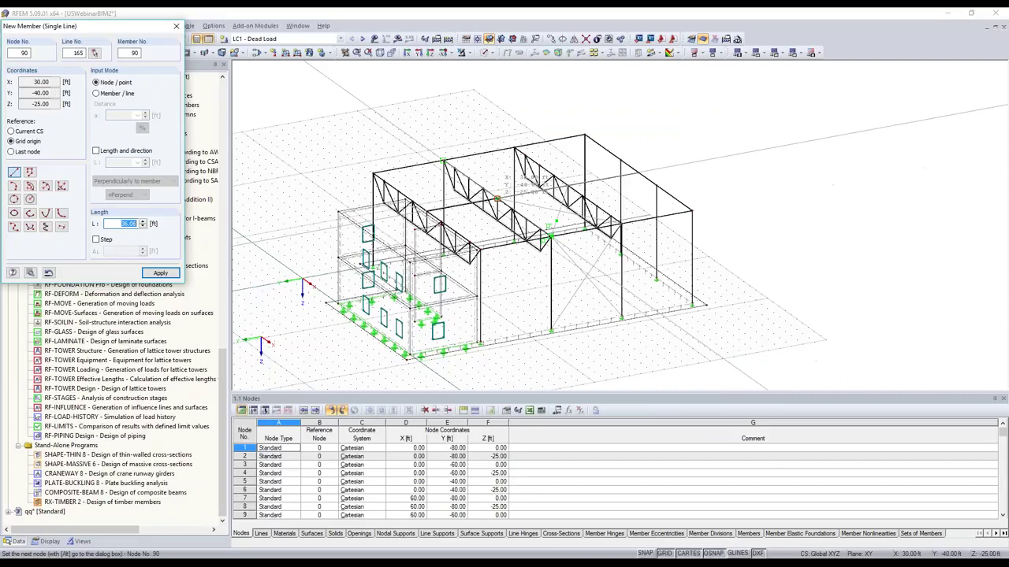
click(498, 198)
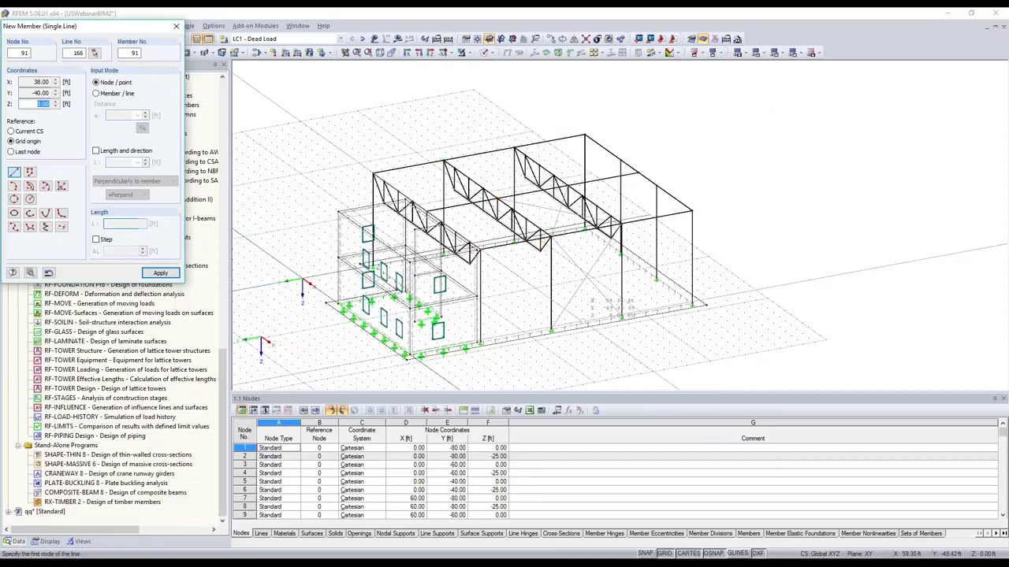
Copy the wall cross-bracing to the opposite wall and the roof cross-bracing to the rear half of the bay
key(Escape)
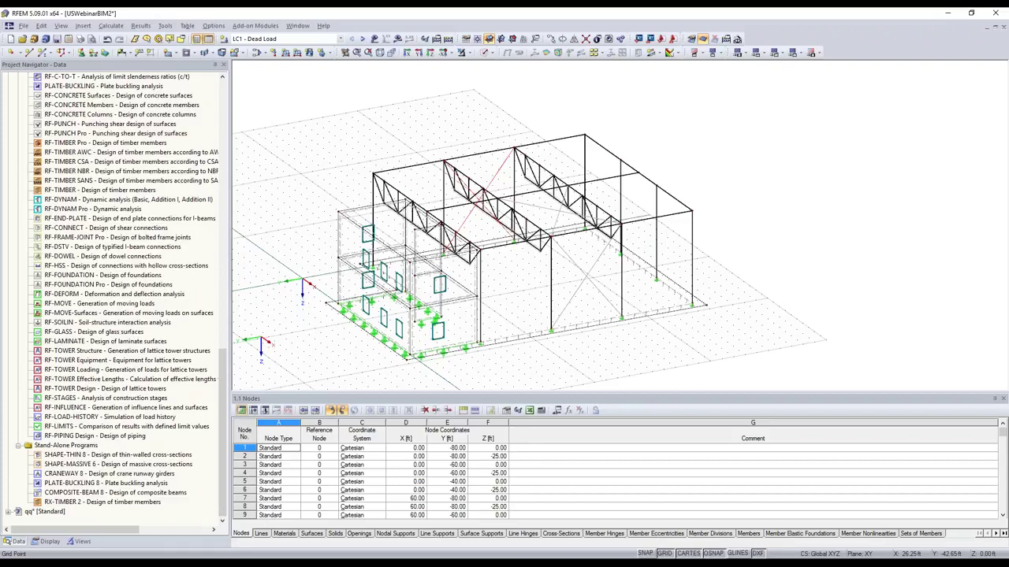
ctrl+middle_drag(567, 224, 561, 242)
scroll(561, 245, up, 3)
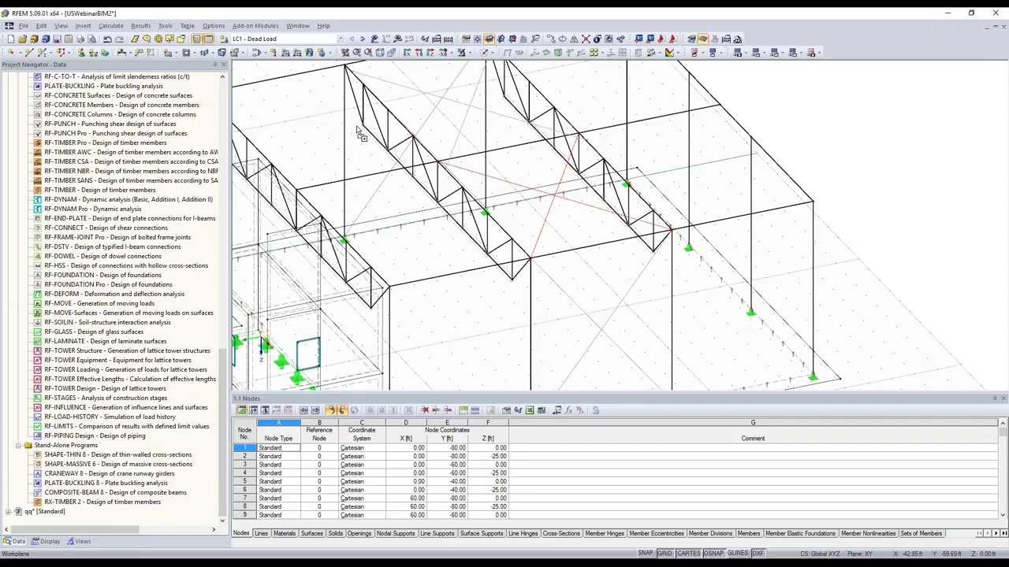
ctrl+drag(356, 127, 355, 125)
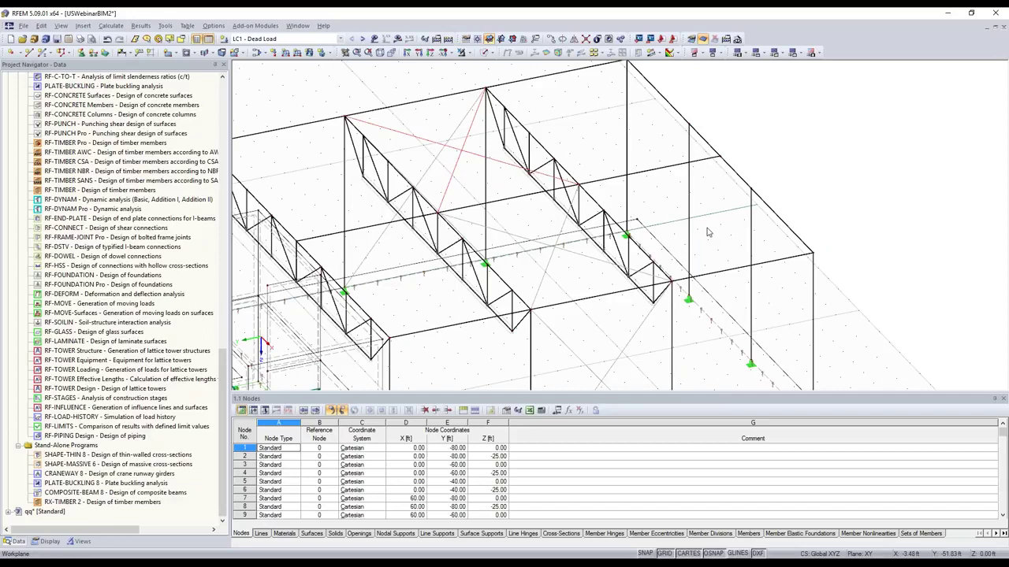
Open the RF-STEEL AISC module and select result combination RC1, Section 2.3 (LRFD), for the ultimate limit state design
scroll(437, 261, down, 3)
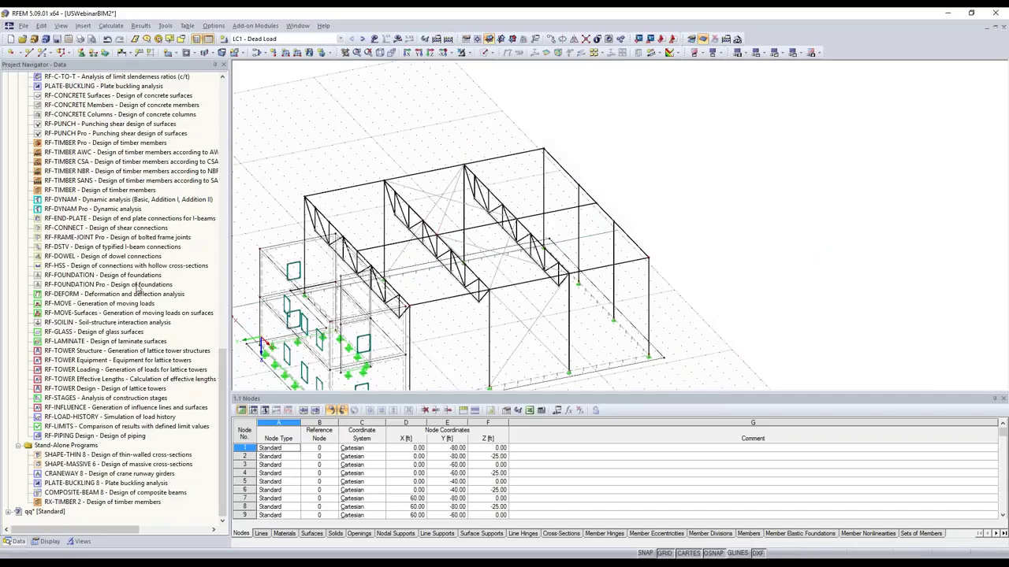
scroll(138, 289, up, 15)
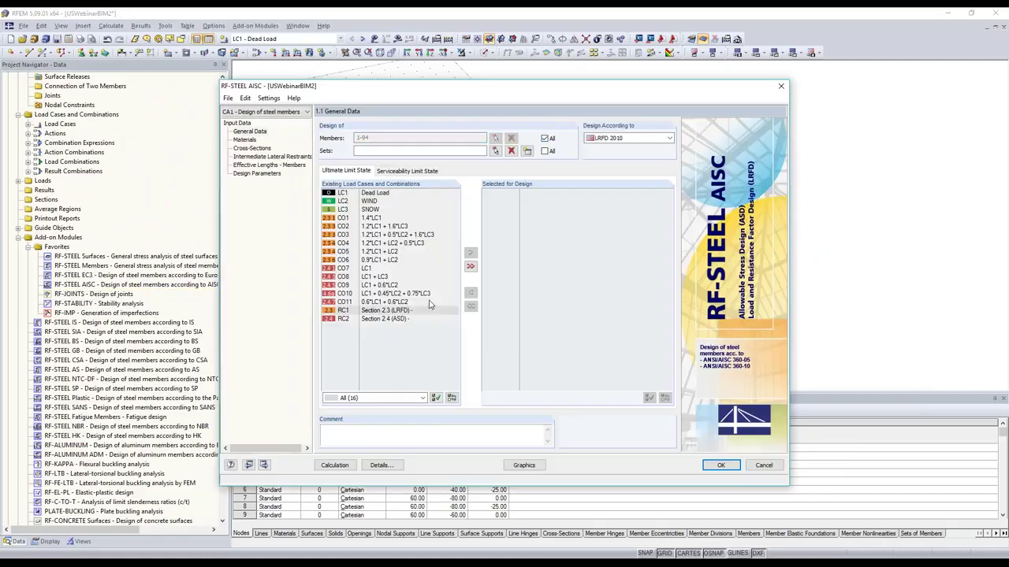
double_click(429, 310)
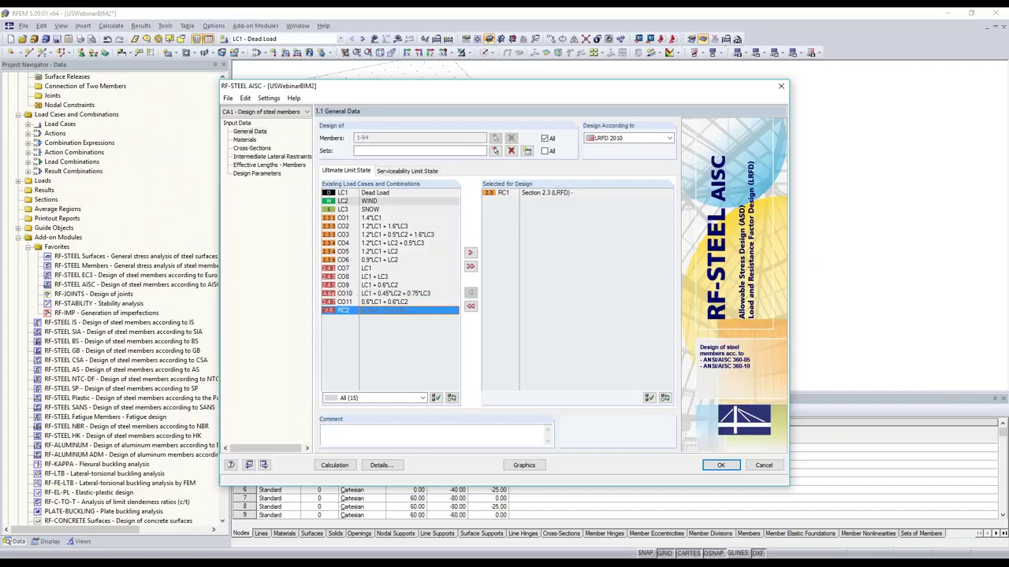
Set the optimization of cross-sections 1 to 5 to From Current Row and run the steel design calculation
click(252, 148)
click(559, 150)
click(582, 151)
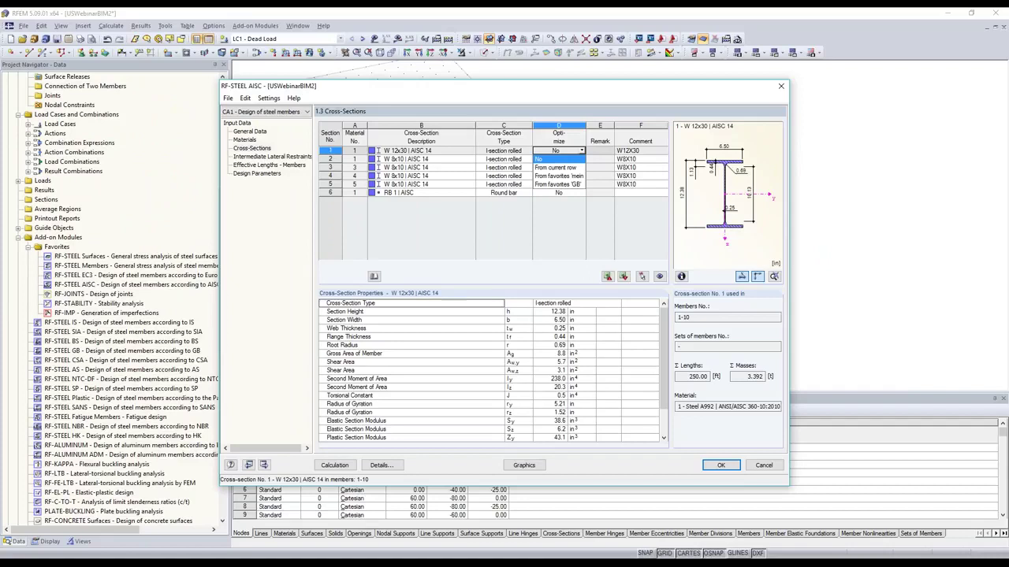
click(561, 167)
click(574, 159)
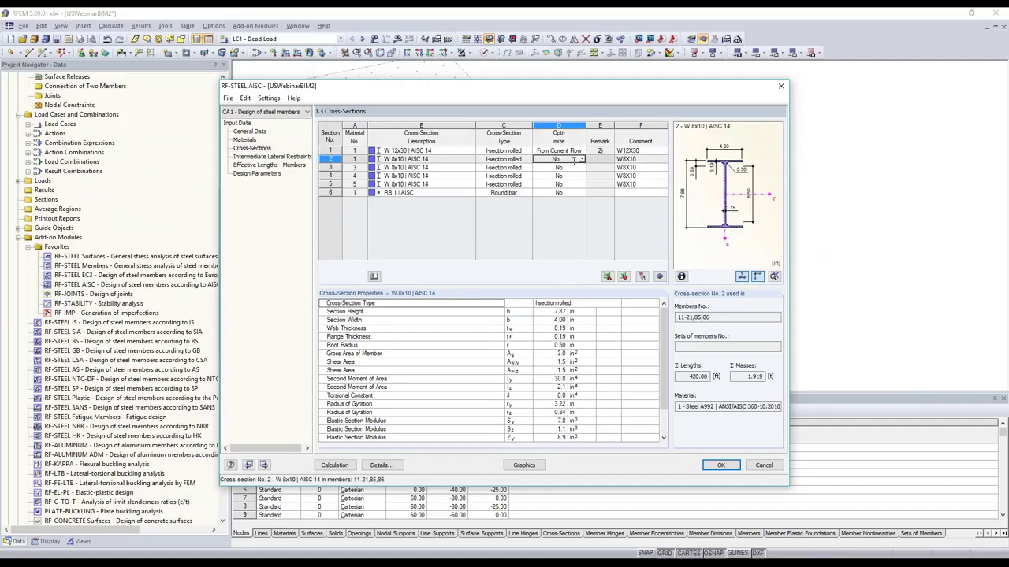
key(F8)
key(F8)
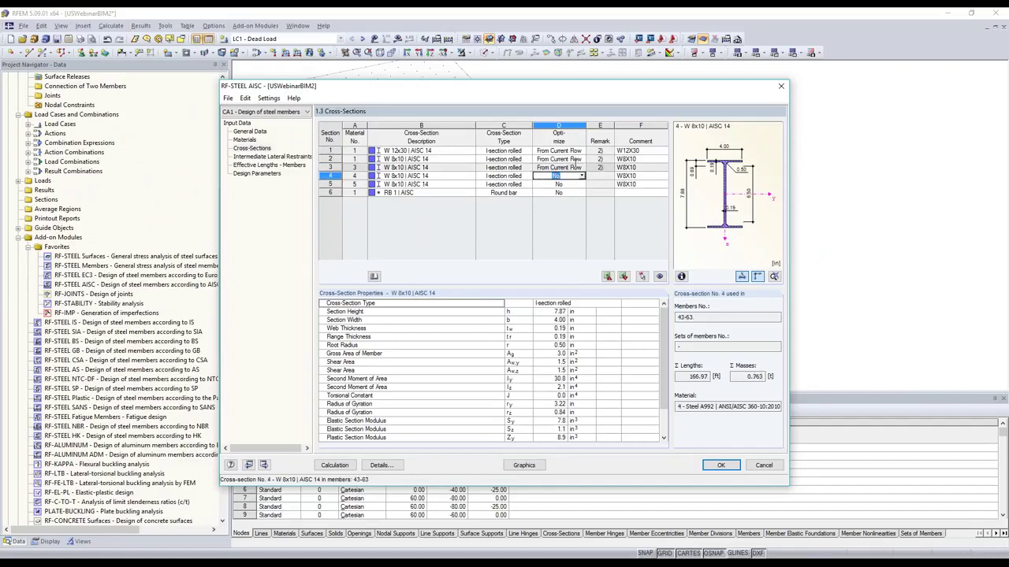
key(f)
key(Down)
key(f)
key(Down)
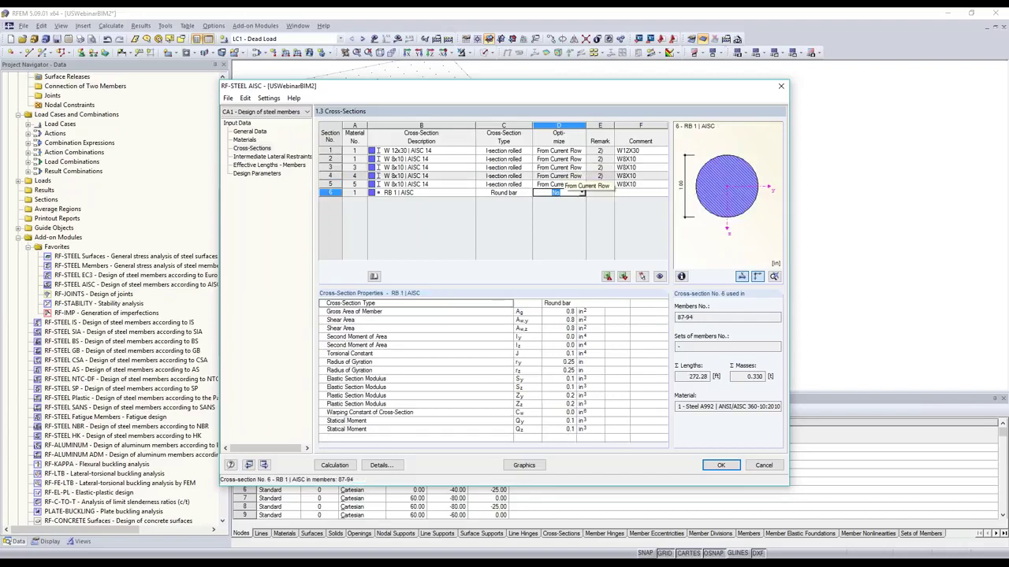
click(331, 469)
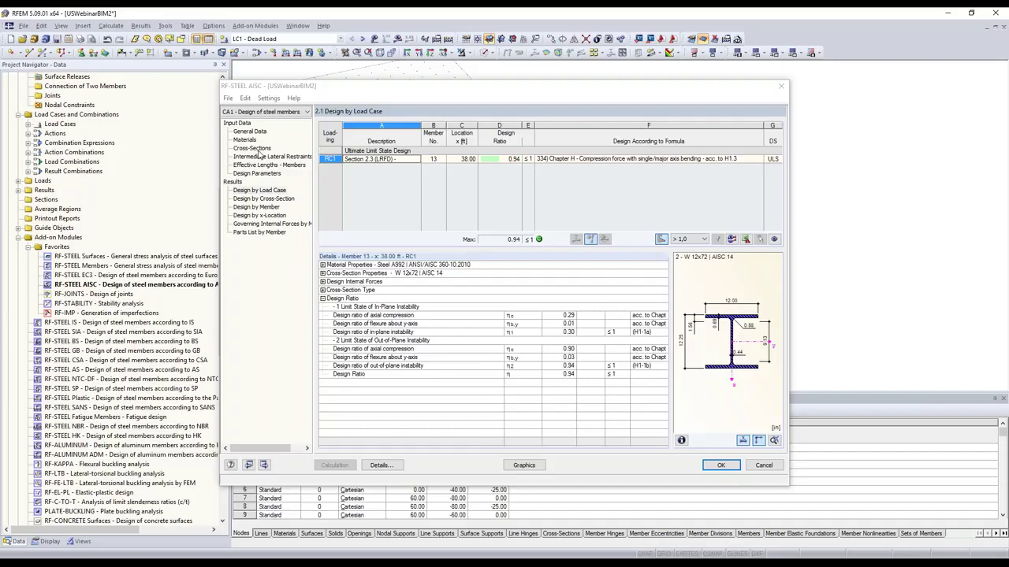
Transfer the optimized cross-sections from the steel design module to the RFEM model and close the module
click(252, 149)
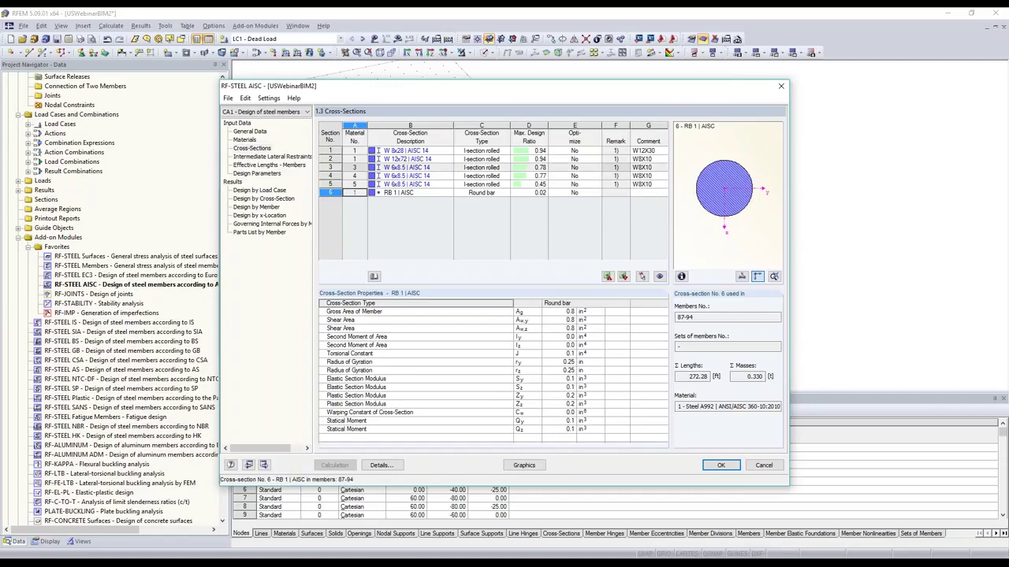
right_click(449, 168)
click(504, 249)
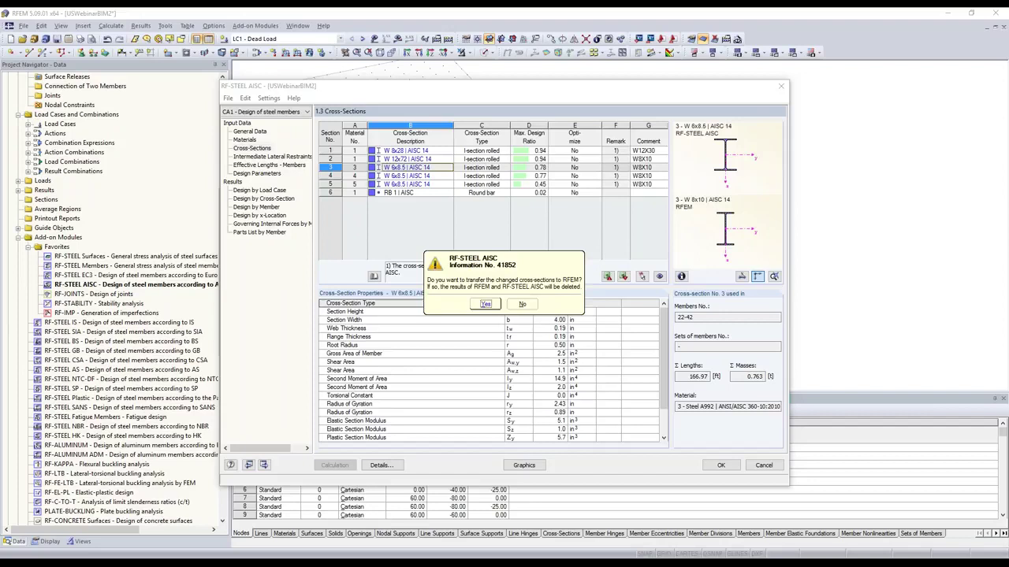
key(Return)
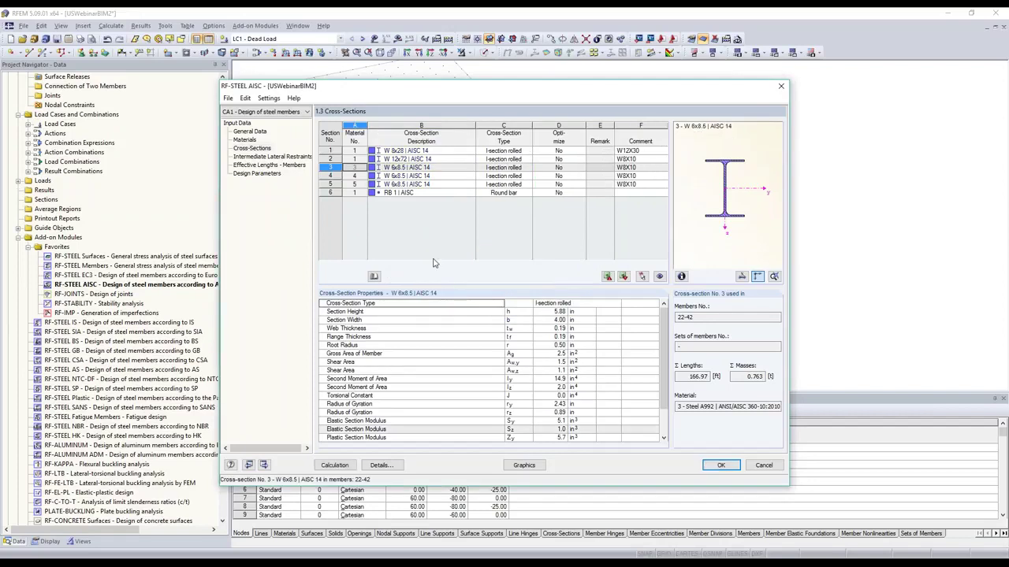
key(Escape)
Switch to Revit, open the RFEM model import, check the structural settings and turn off the import of results
middle_drag(475, 272, 492, 236)
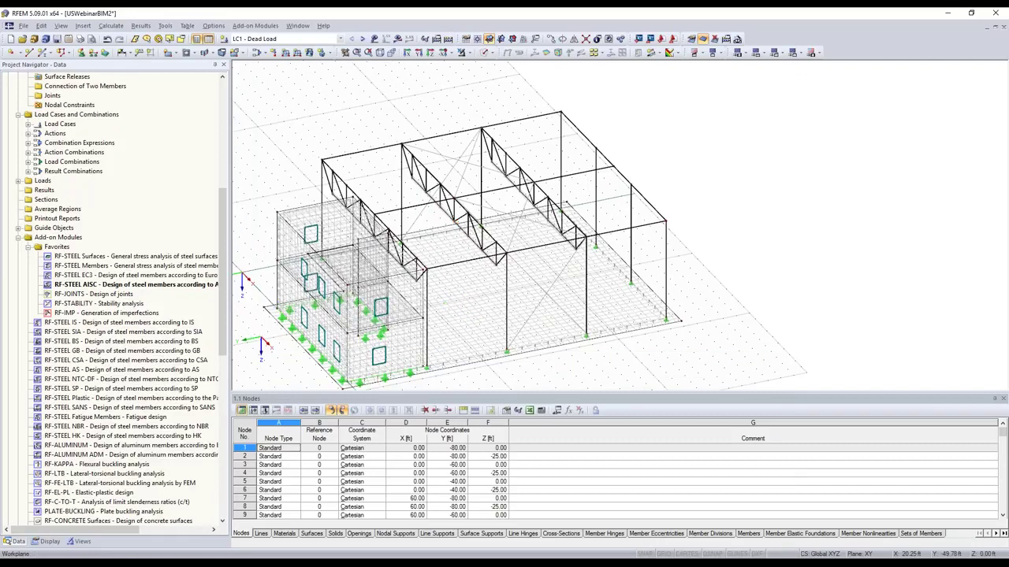
ctrl+middle_drag(513, 312, 584, 283)
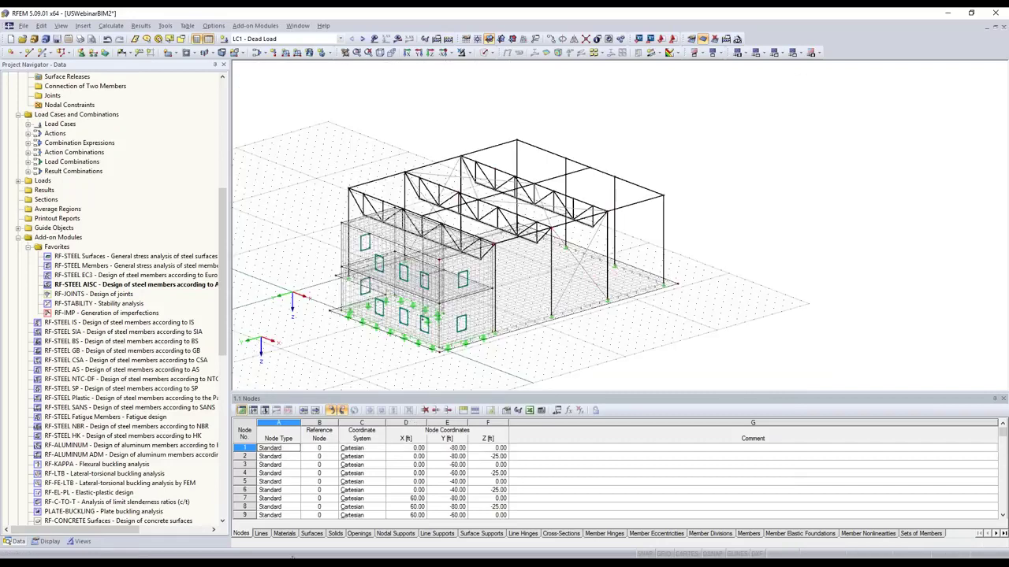
mouse_move(281, 566)
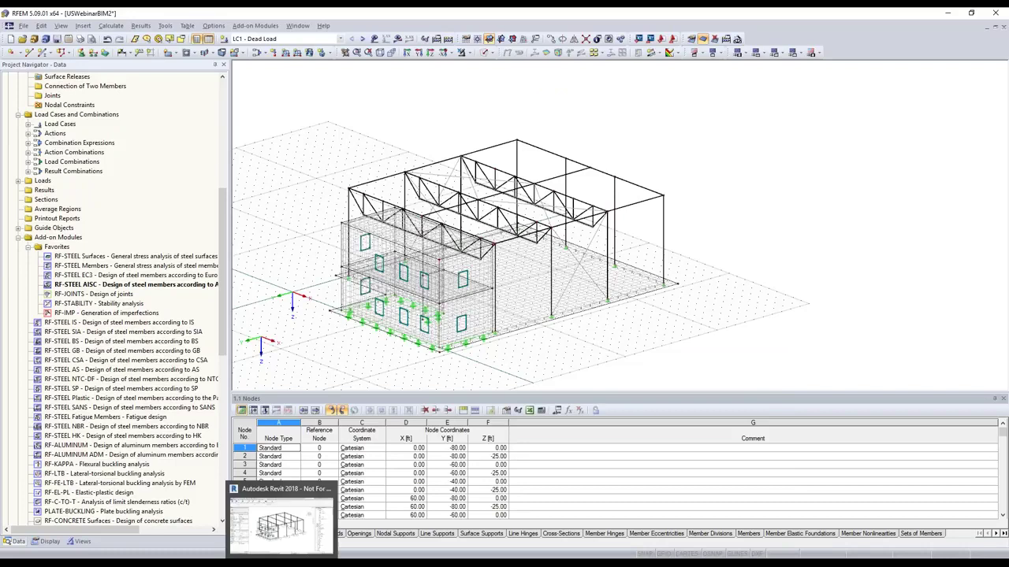
key(alt+Tab)
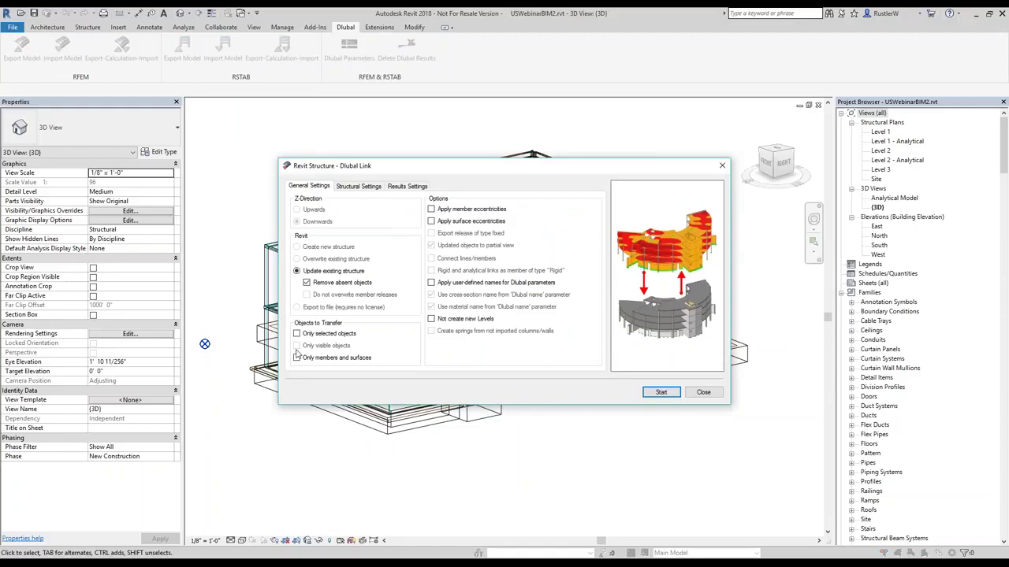
click(359, 187)
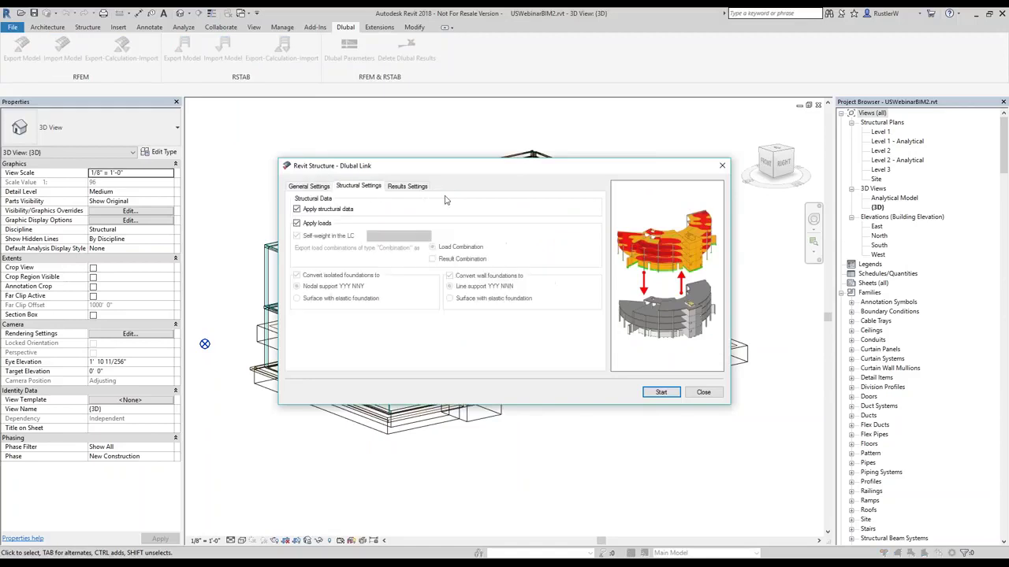
click(407, 187)
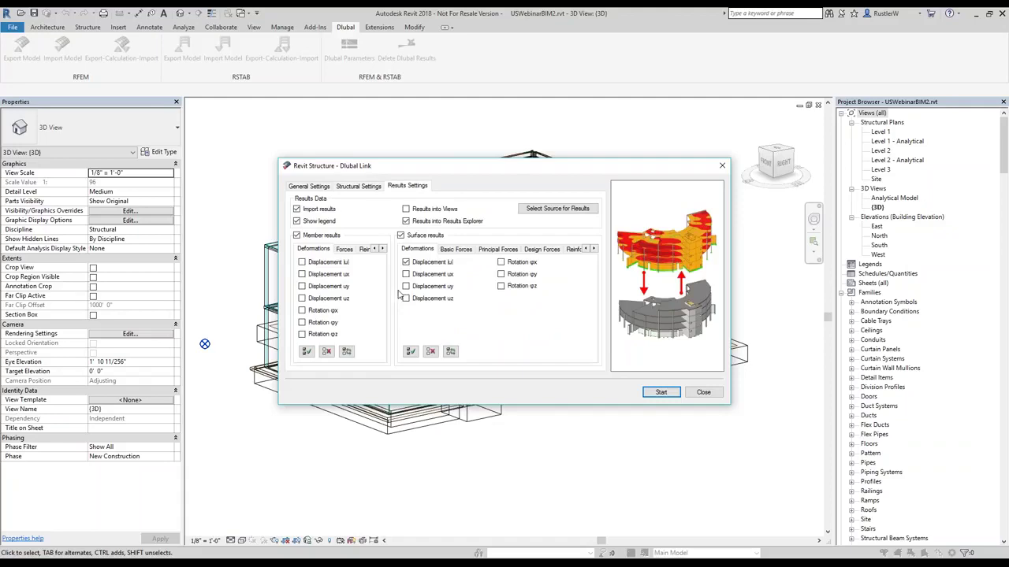
click(299, 209)
click(309, 187)
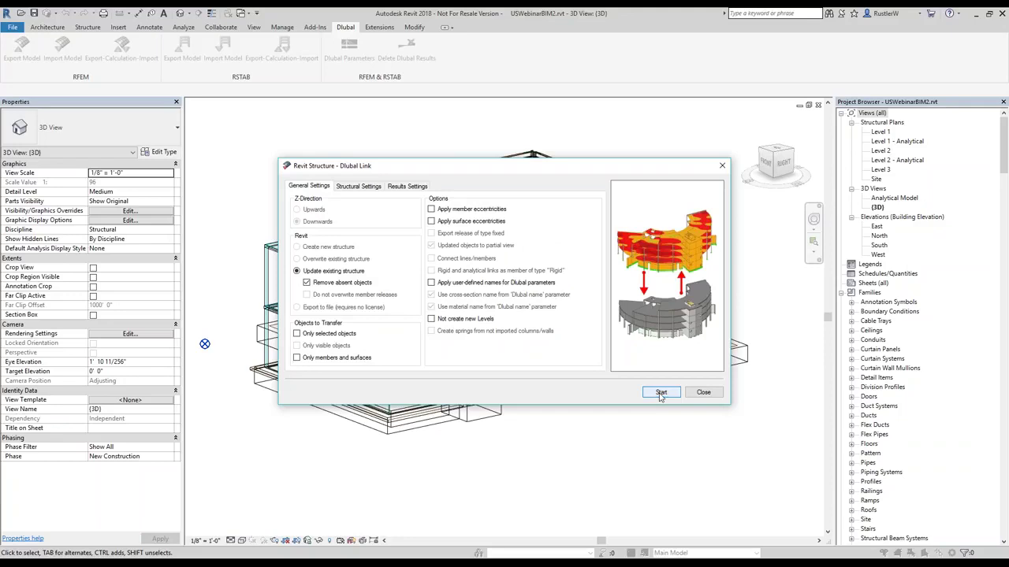
Import the USWebinarBIM2 model from RFEM to update the Revit structure, and inspect the updated 3D view
click(661, 394)
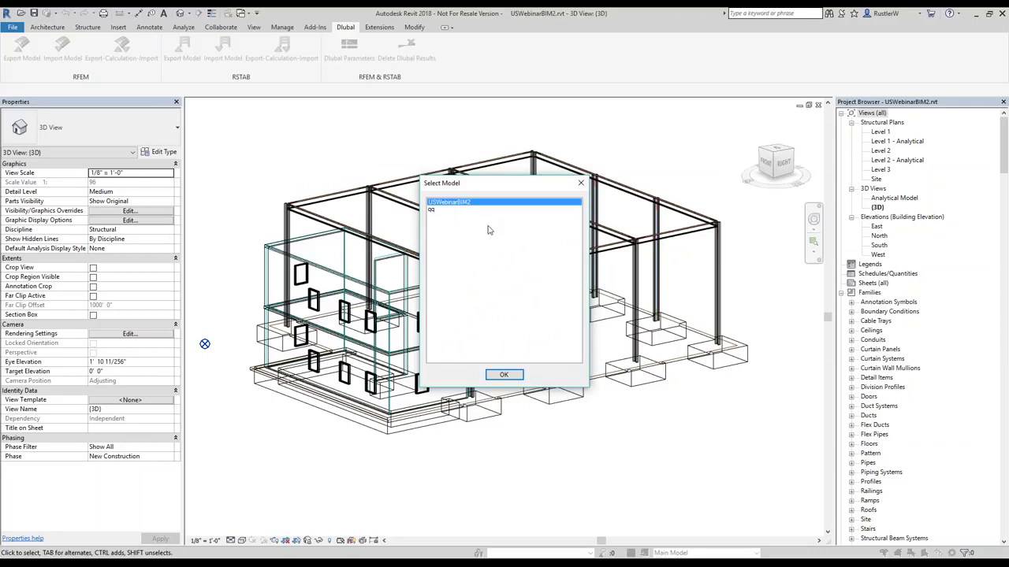
click(502, 375)
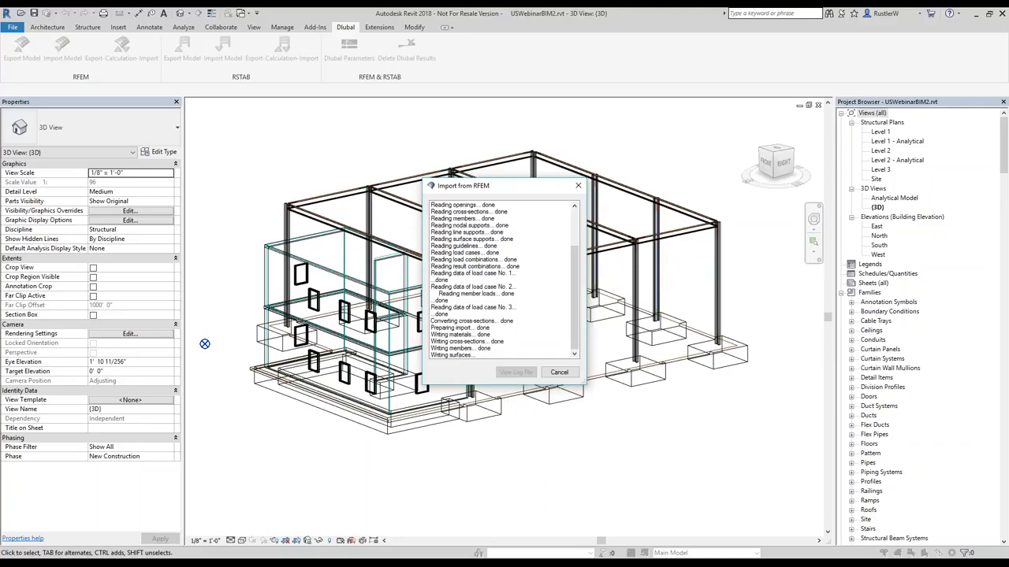
click(503, 386)
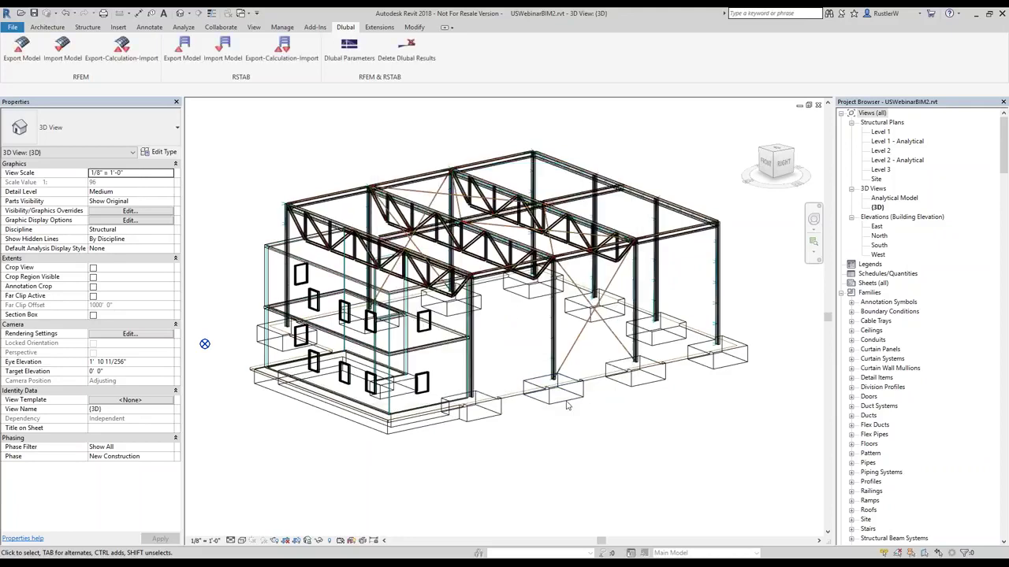
shift+middle_drag(552, 390, 595, 419)
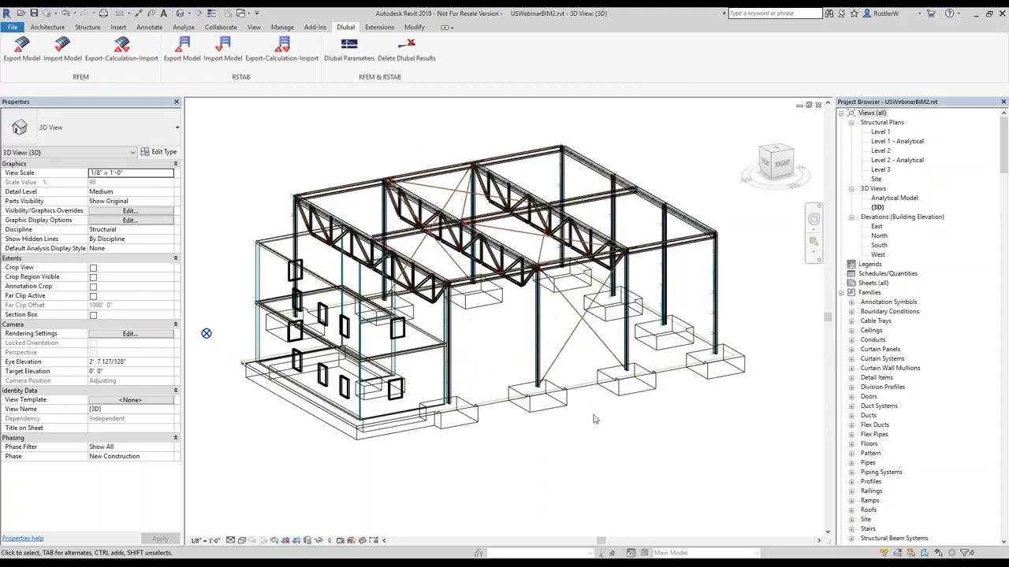
scroll(595, 419, up, 2)
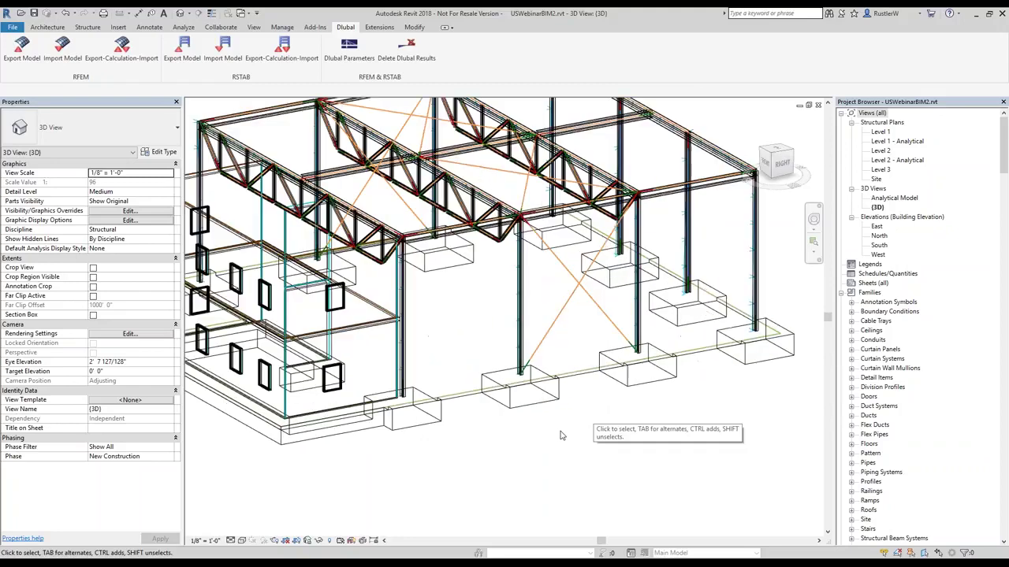